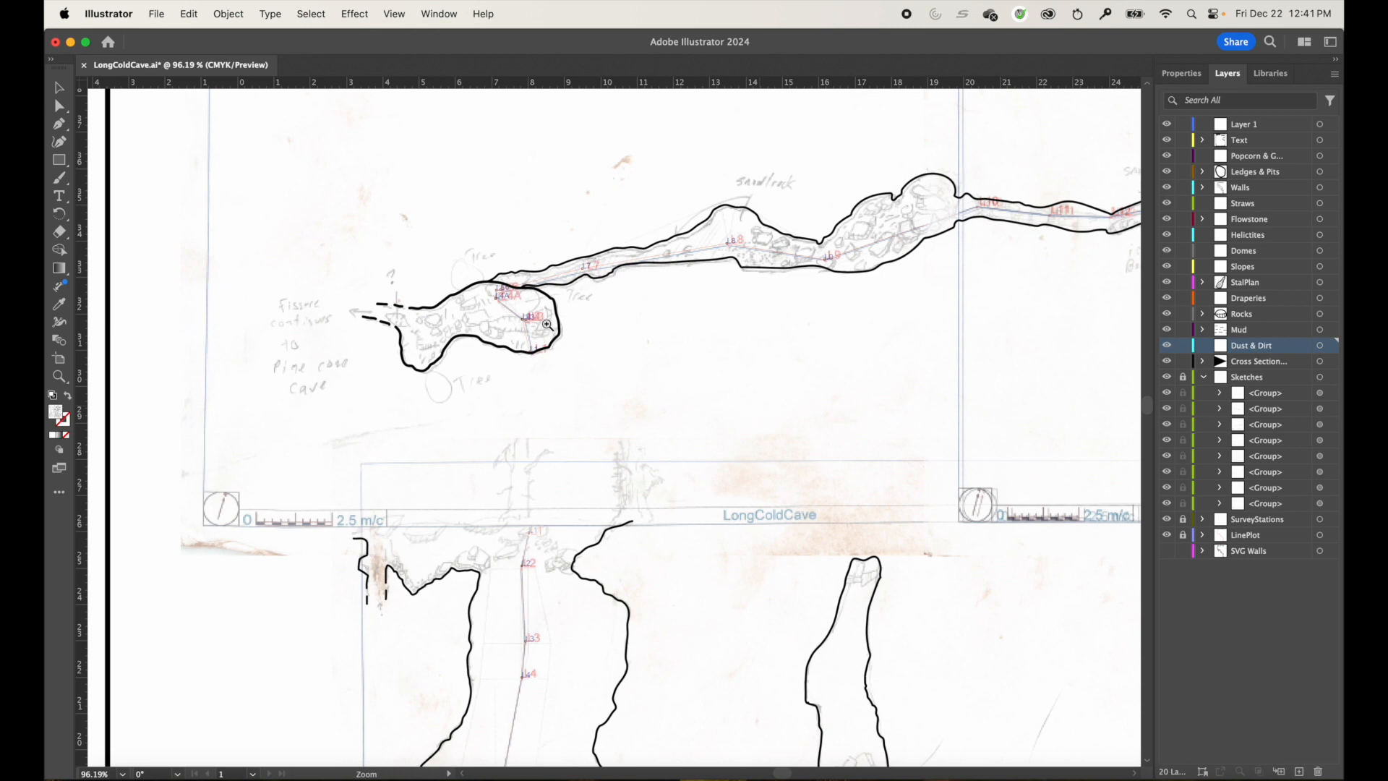
Display the document's brushes alongside a close view of the cave entrance chamber near the fissure note.
left_click_drag(548, 322, 707, 426)
key("v")
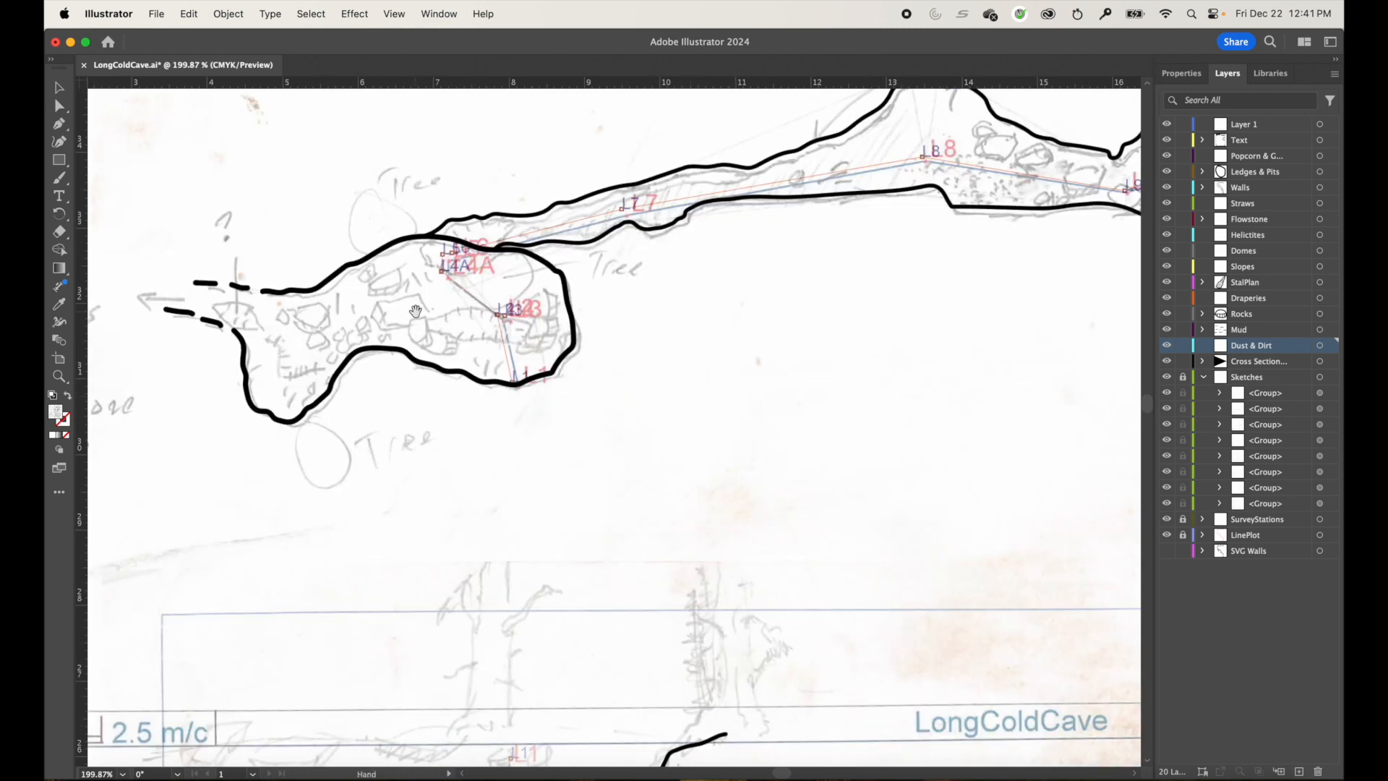
scroll(514, 318, "left", 5)
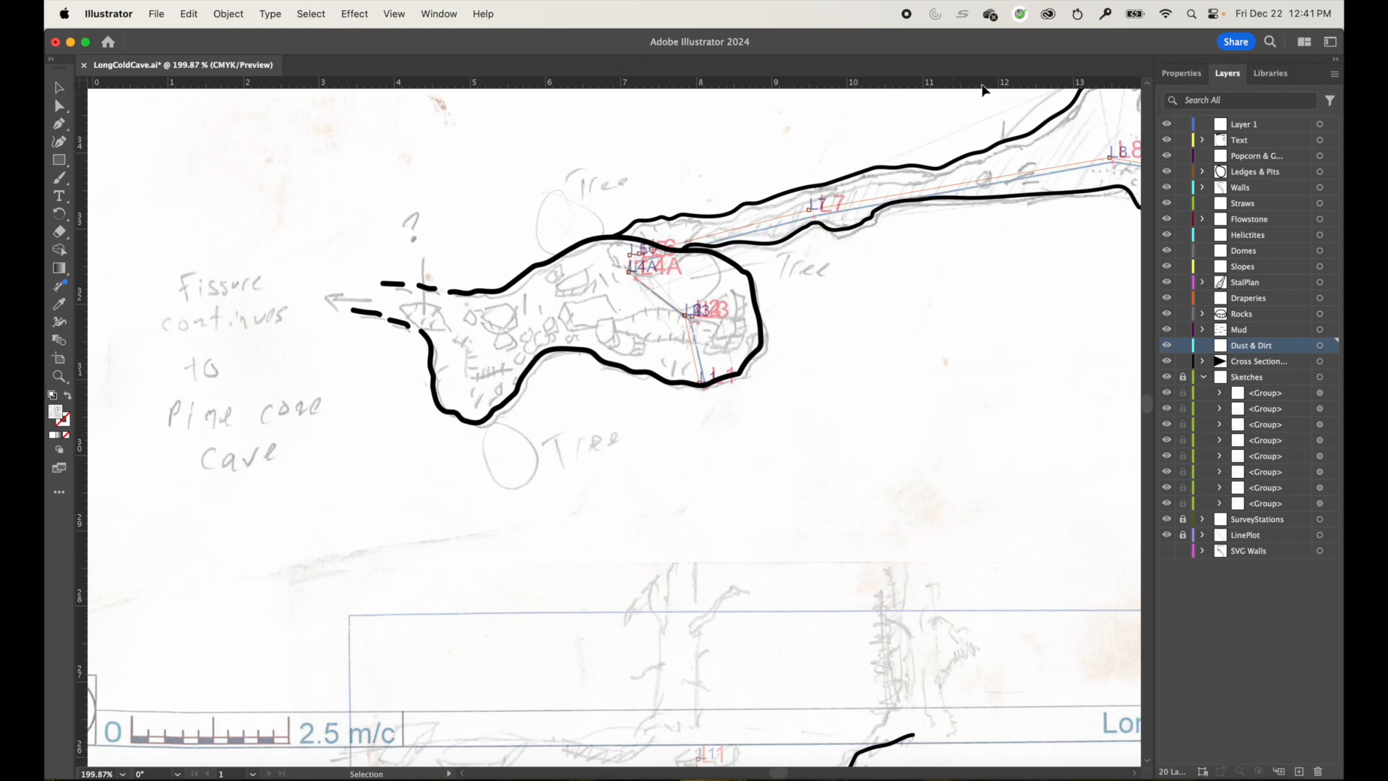
left_click(438, 14)
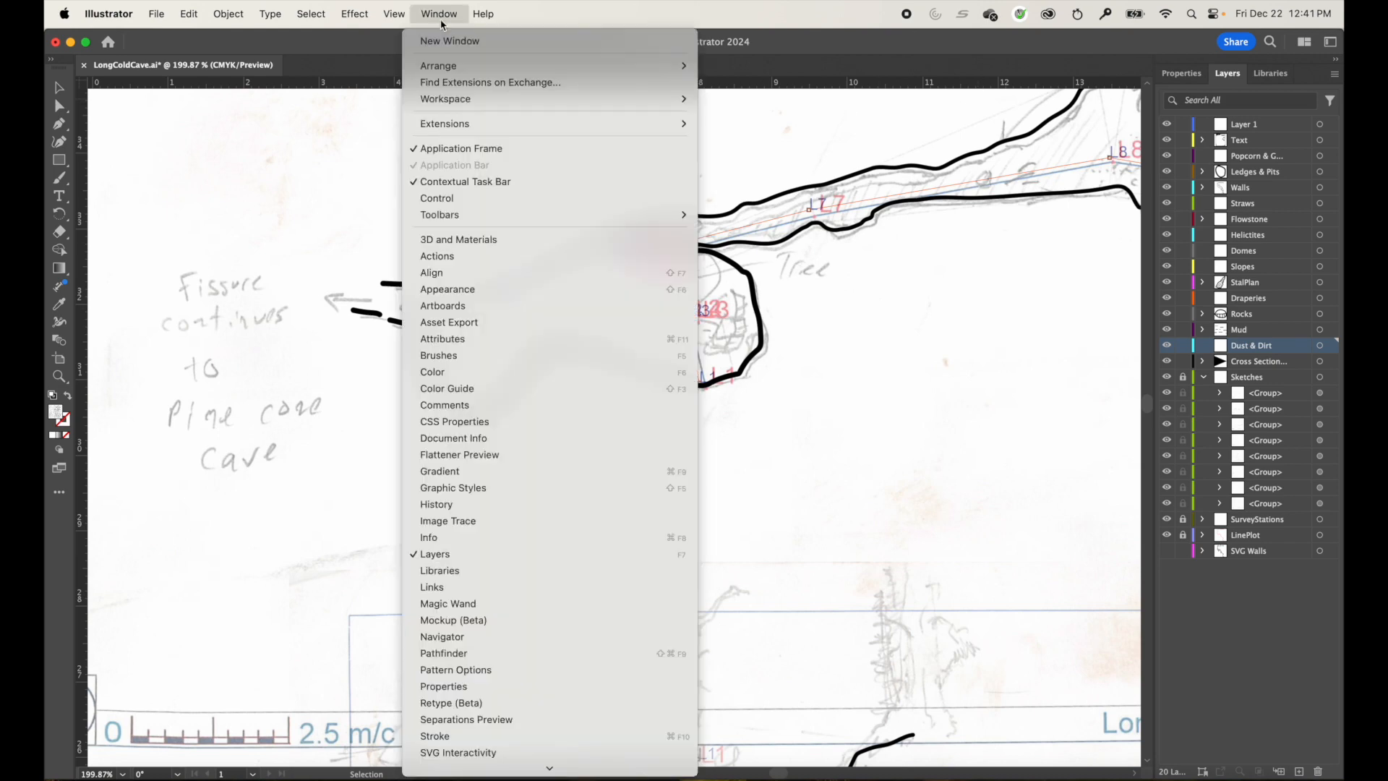
left_click(458, 356)
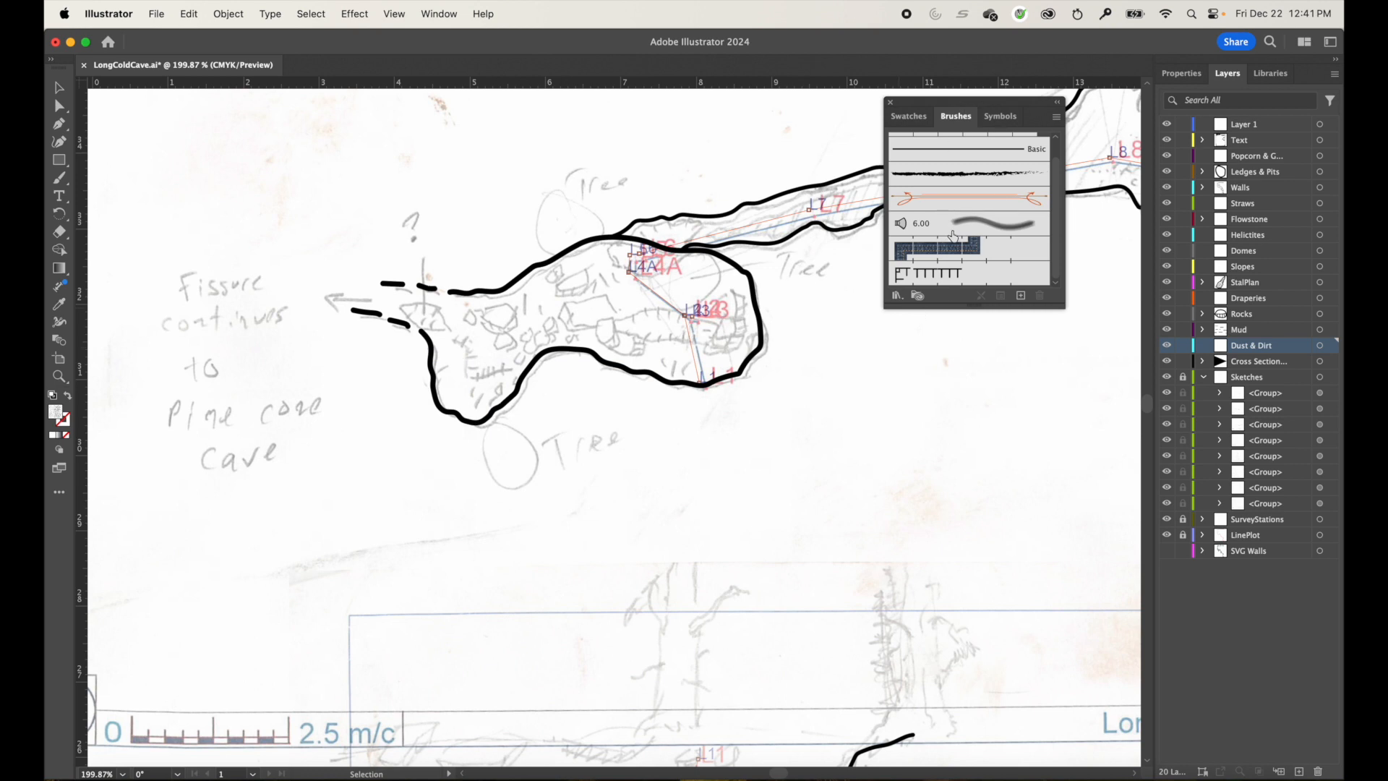
Delete the Popcorn 1 symbol and the two rock symbols from the document's symbols.
left_click(1005, 121)
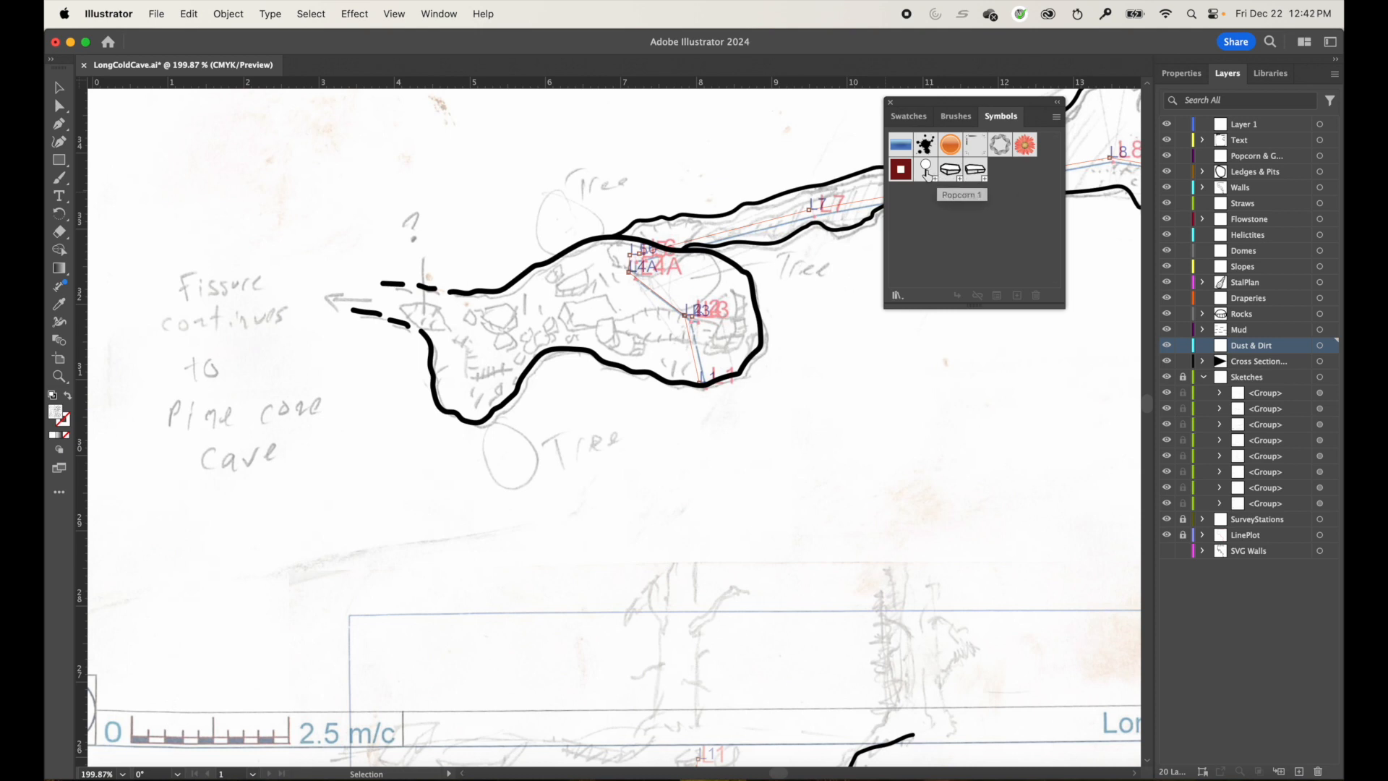
left_click(976, 172)
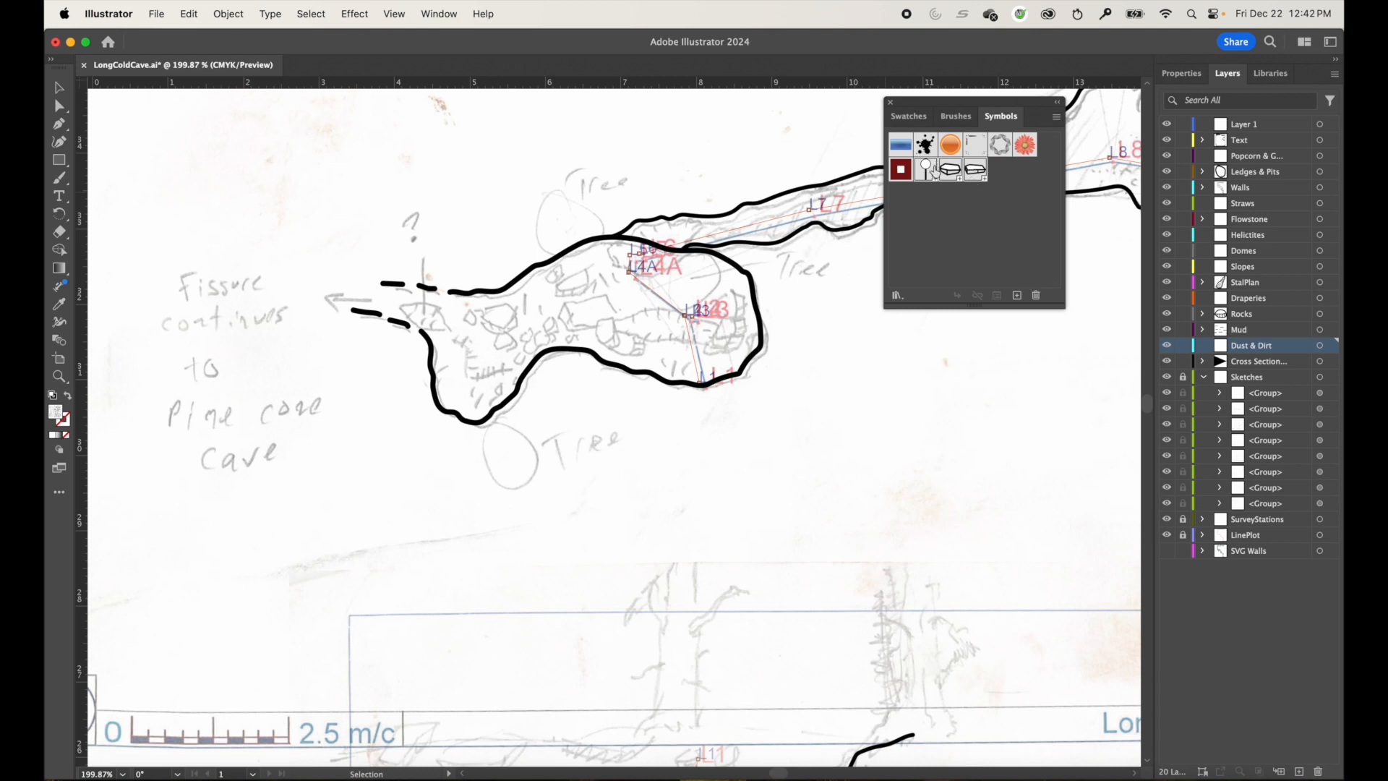
left_click(934, 201)
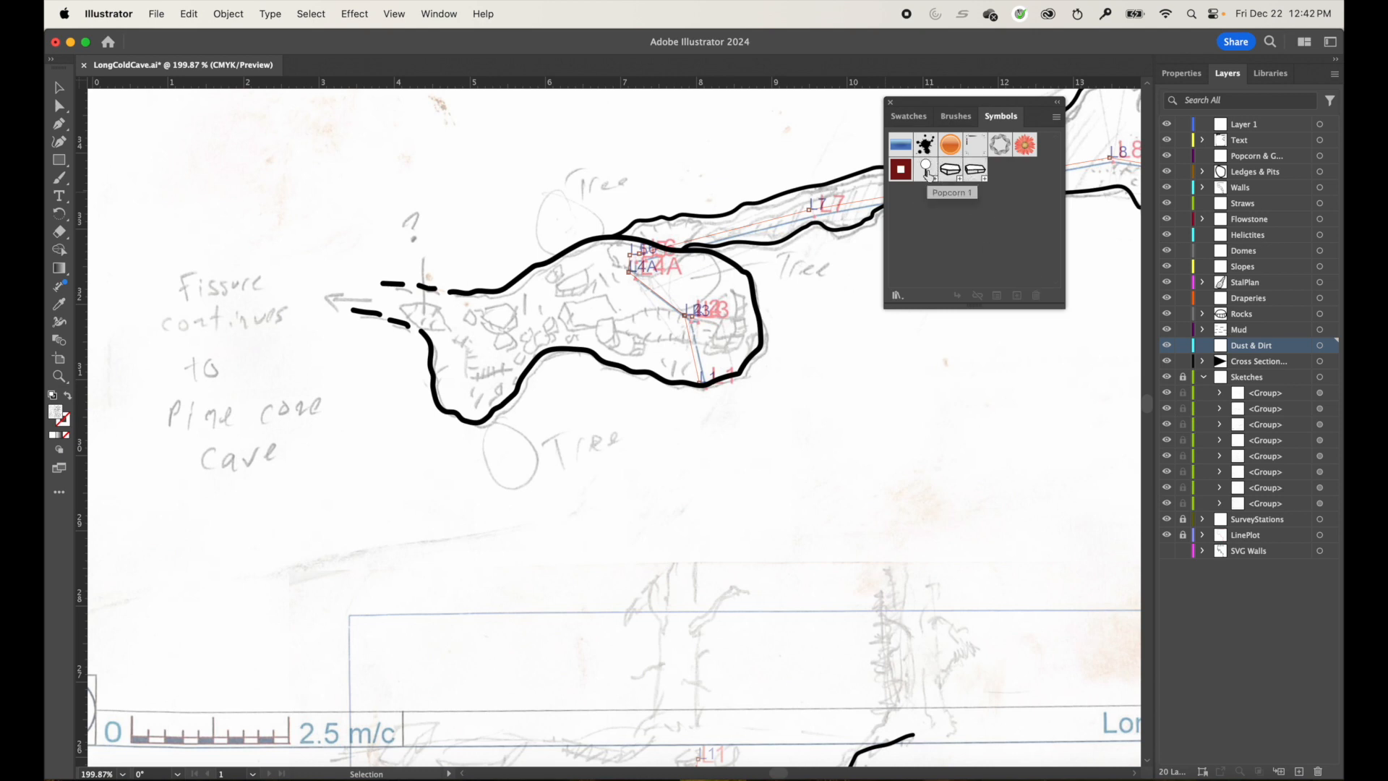
left_click(927, 171)
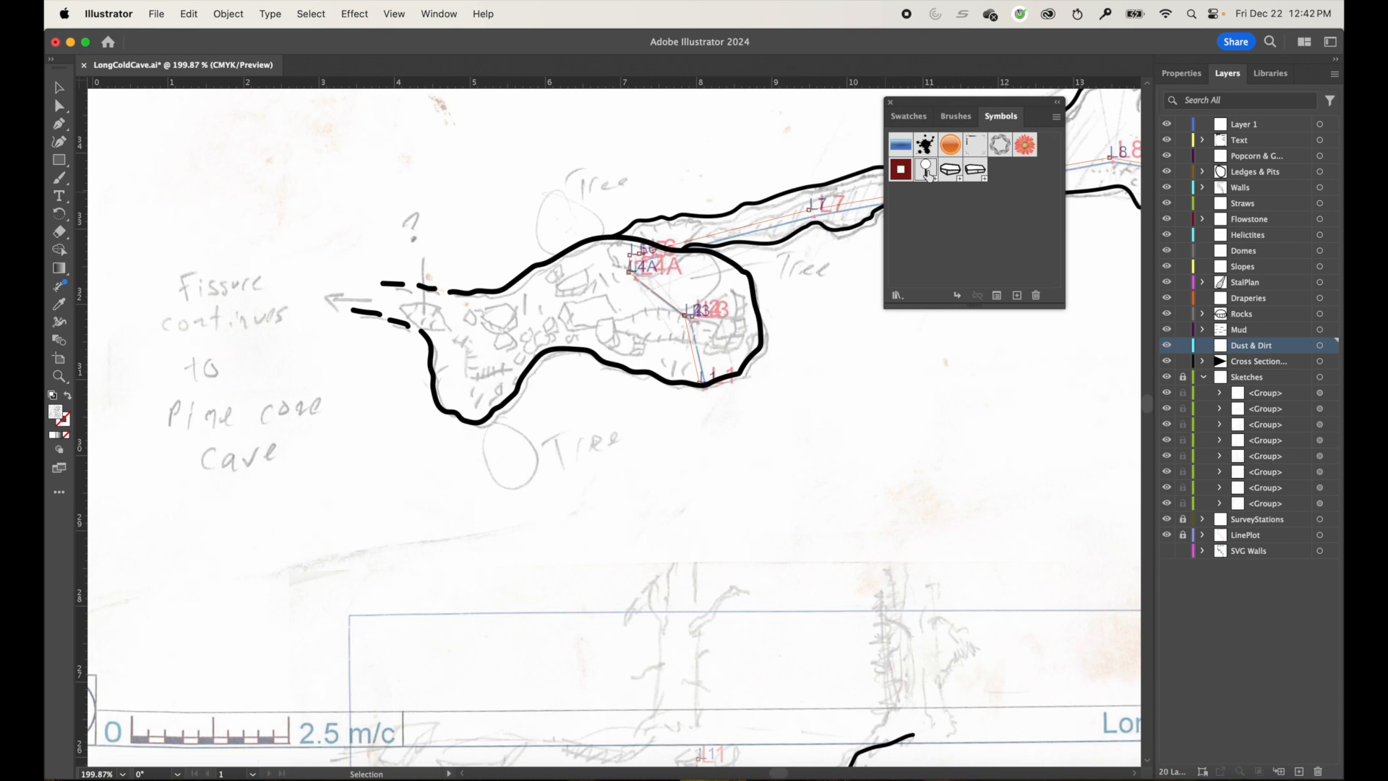
left_click(947, 172, "super")
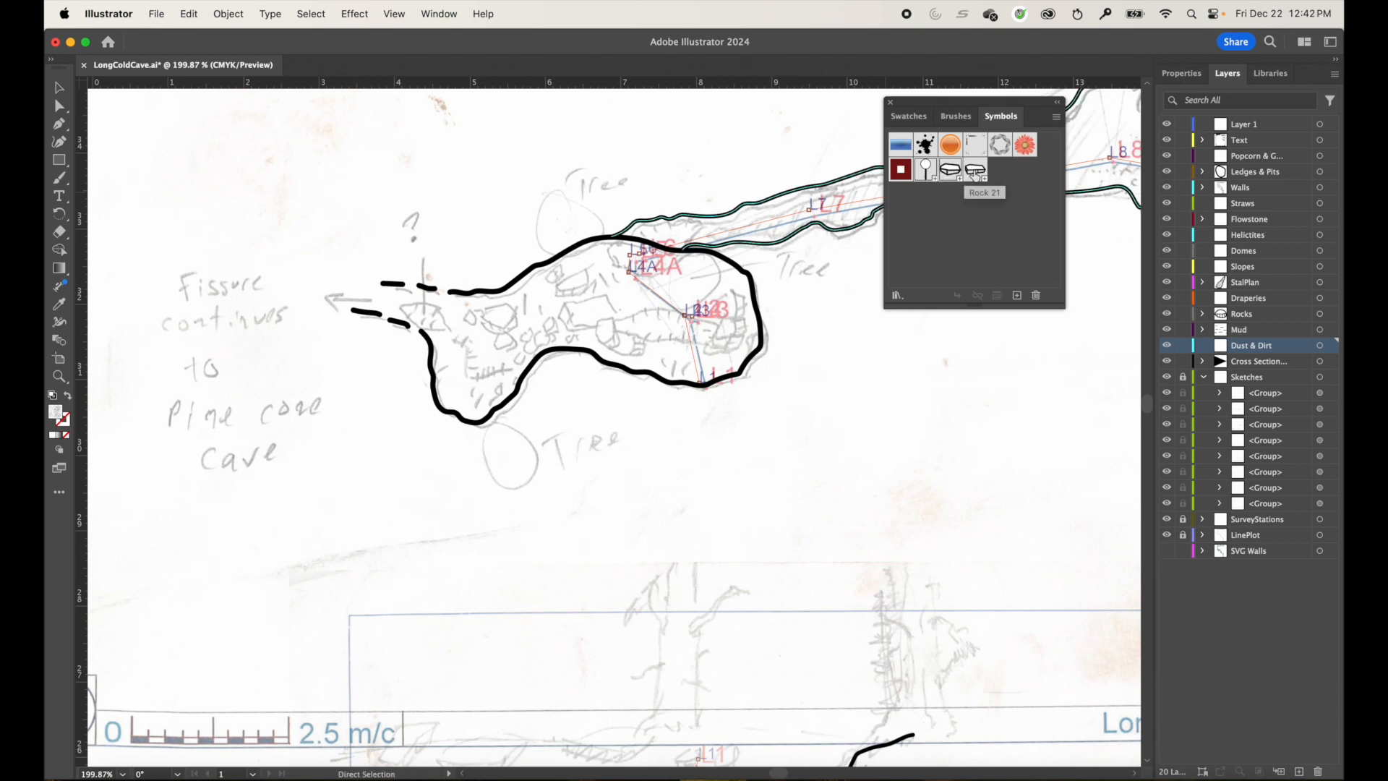
left_click(925, 171)
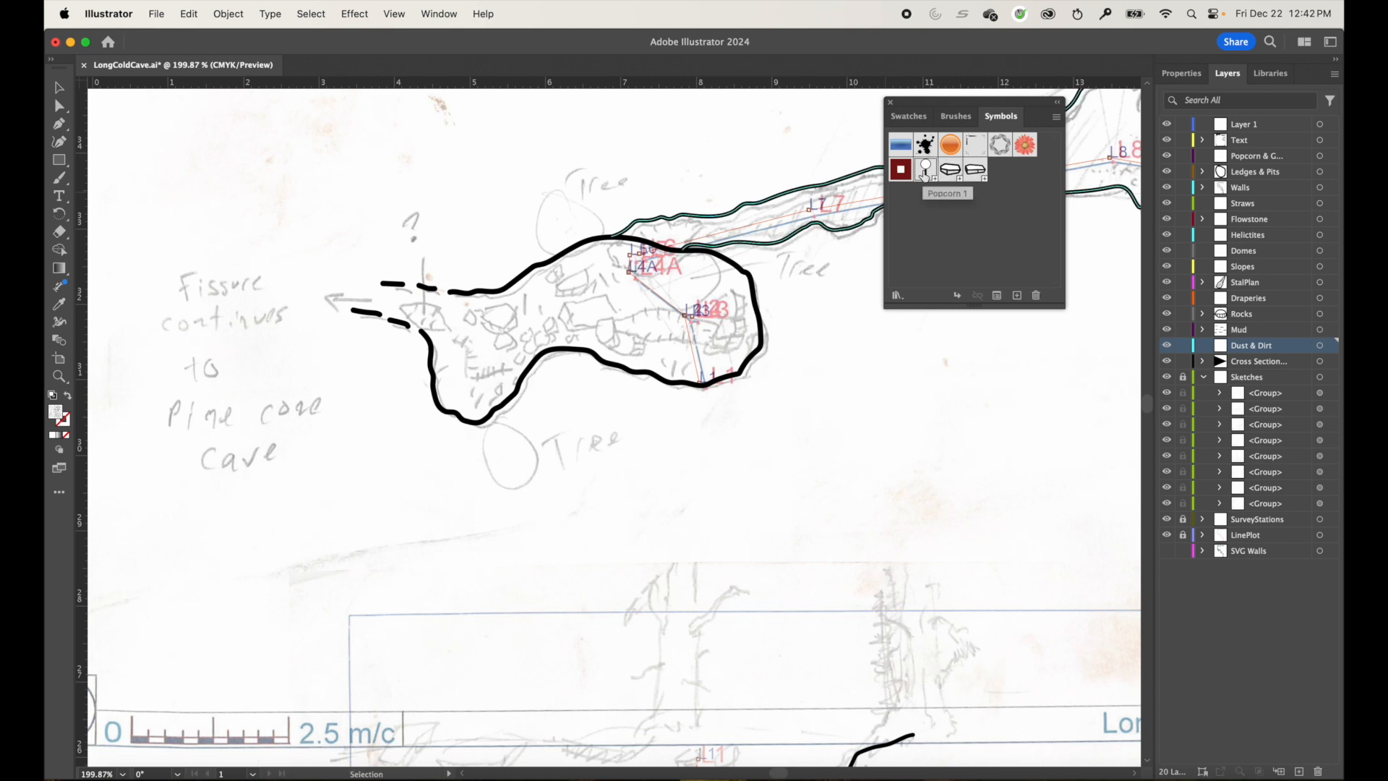
left_click(978, 173, "super")
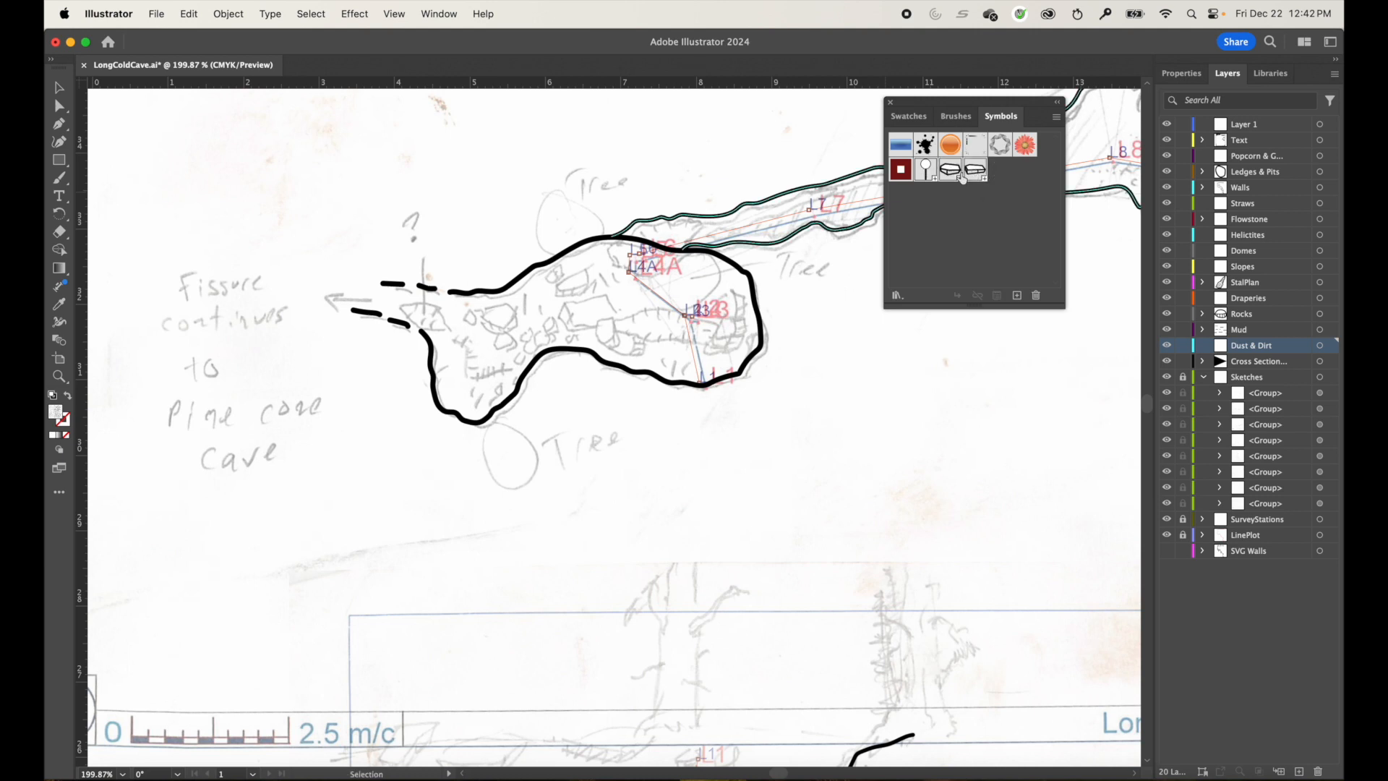
left_click(1036, 295)
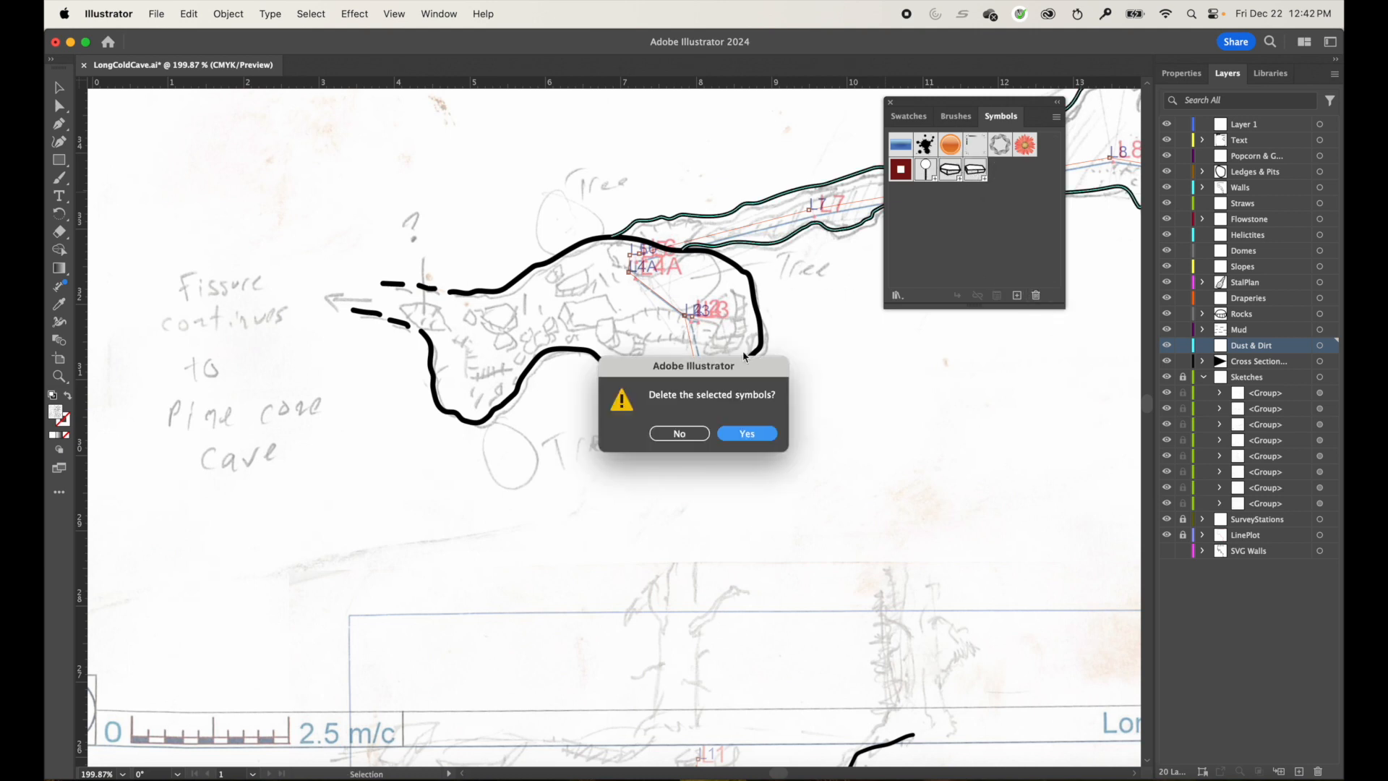
left_click(747, 433)
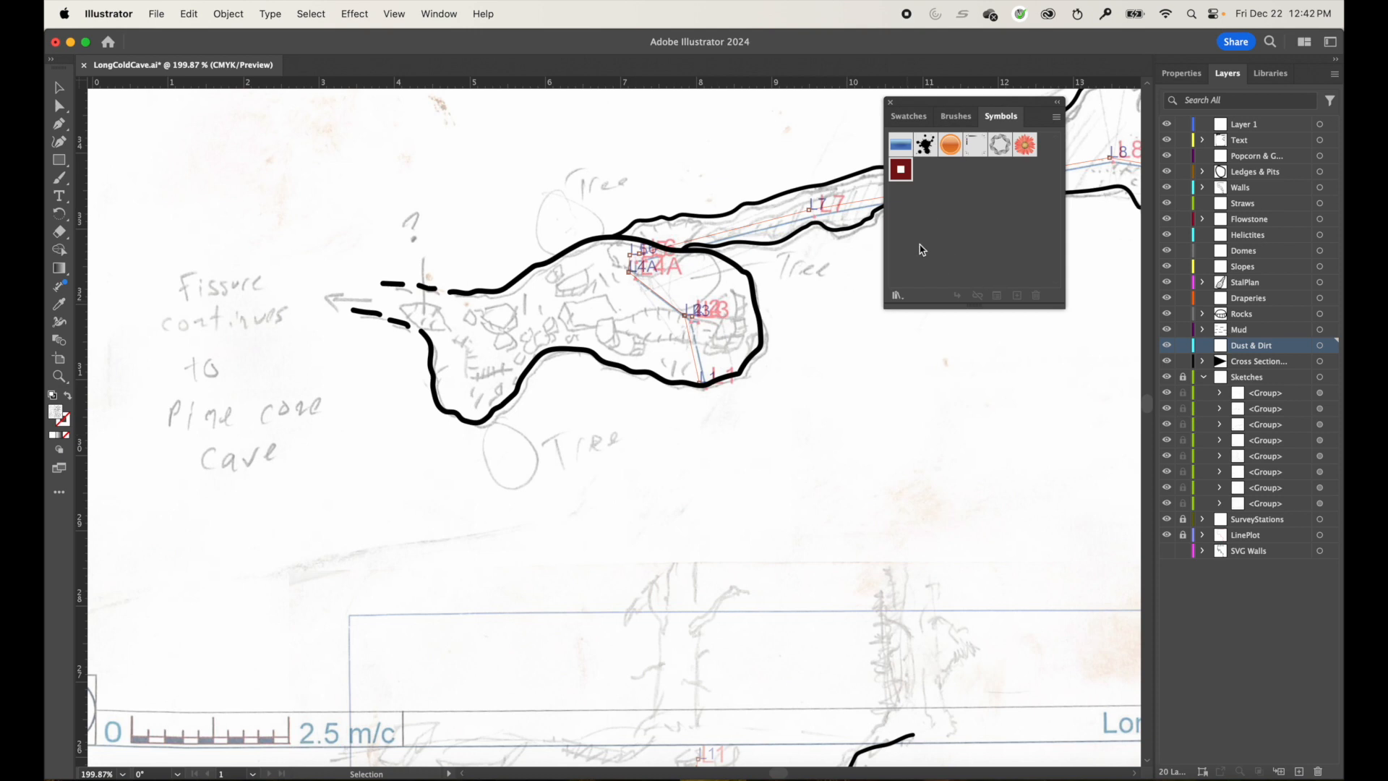
Delete the ticked ledge pattern brush at the end of the document's brushes.
left_click(958, 116)
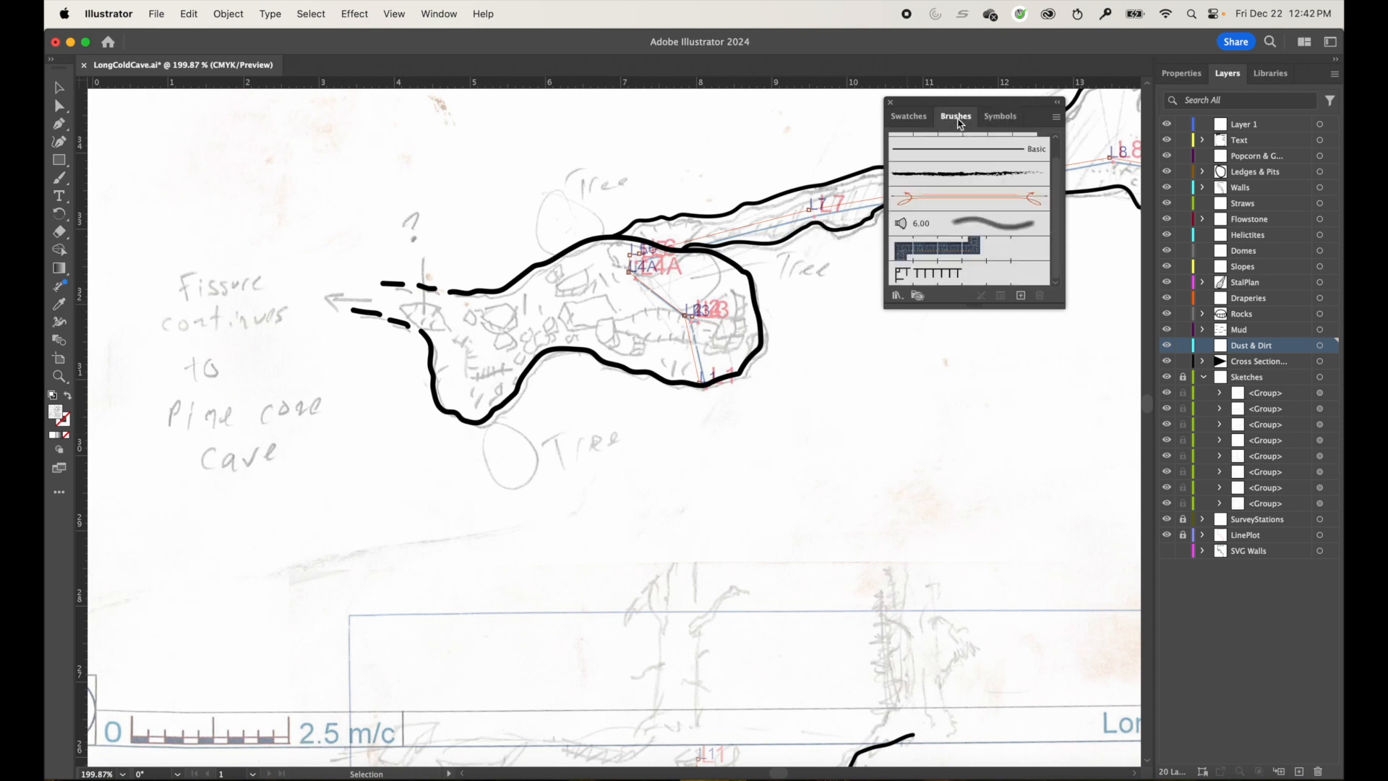
left_click(943, 275)
left_click(1040, 297)
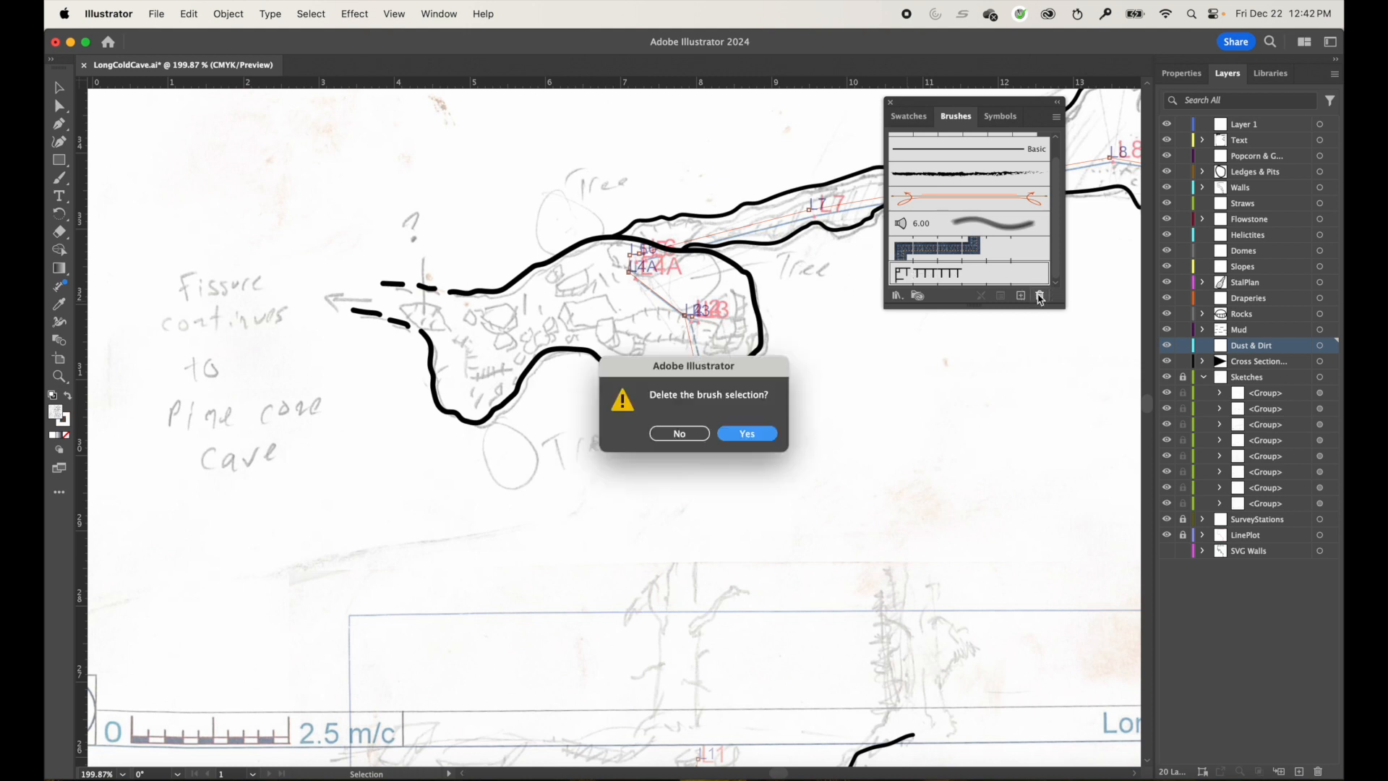
left_click(756, 434)
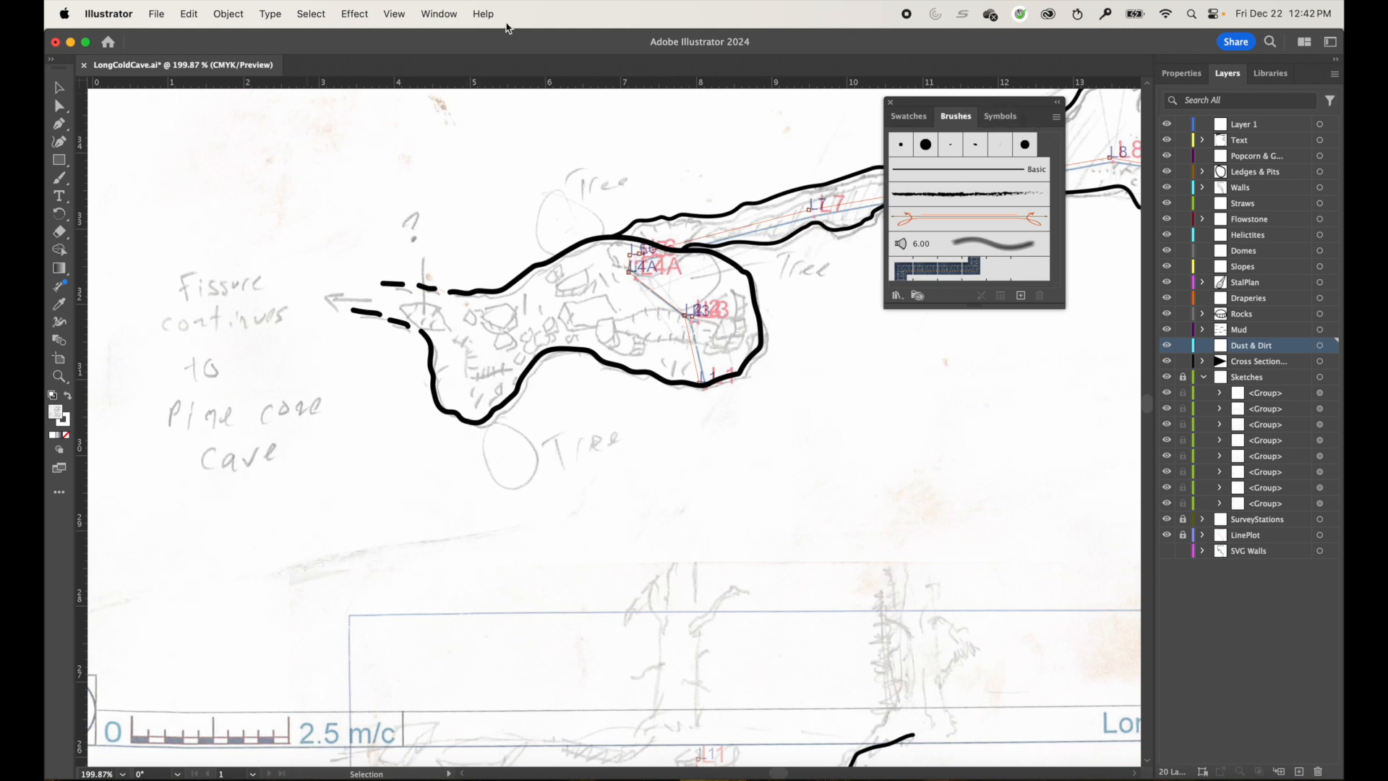
Open the recently used master cave library file alongside the cave map.
left_click(1057, 120)
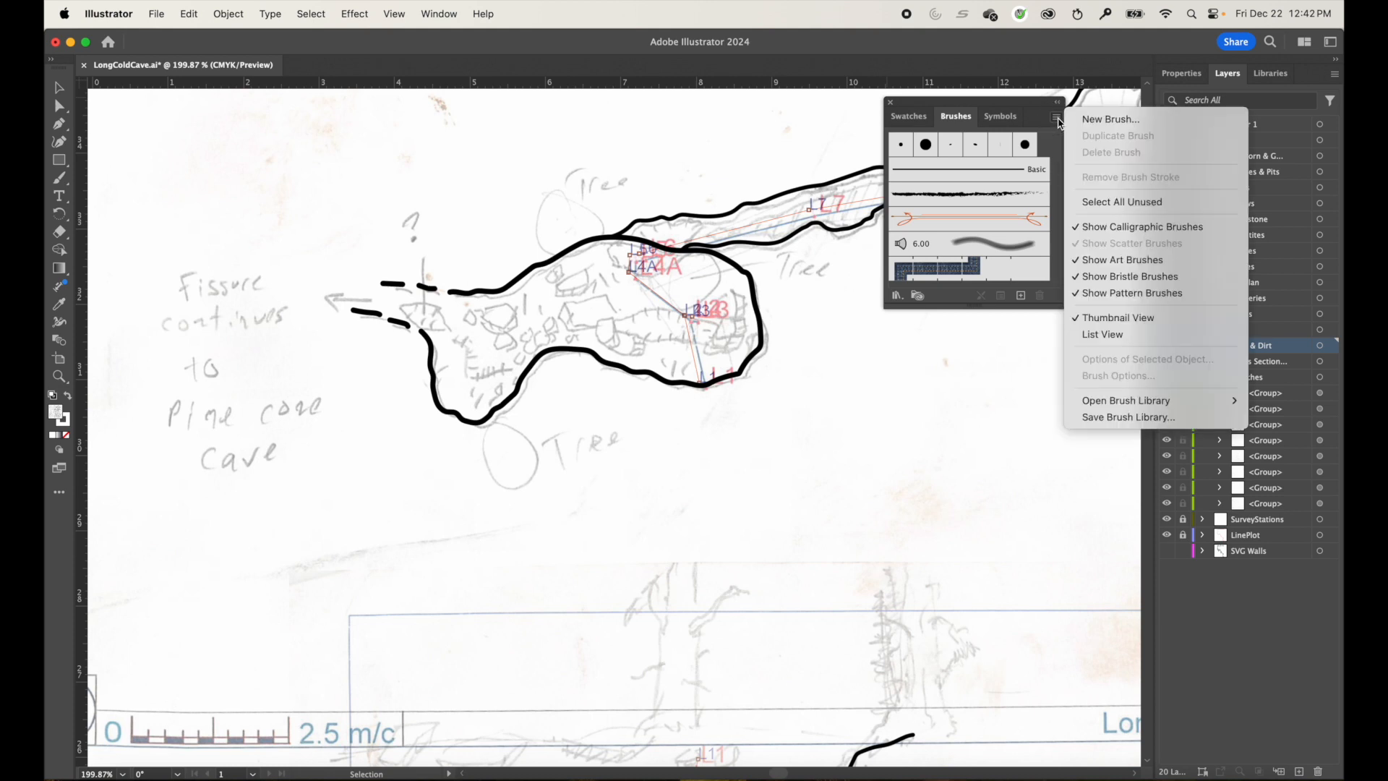
left_click(1057, 120)
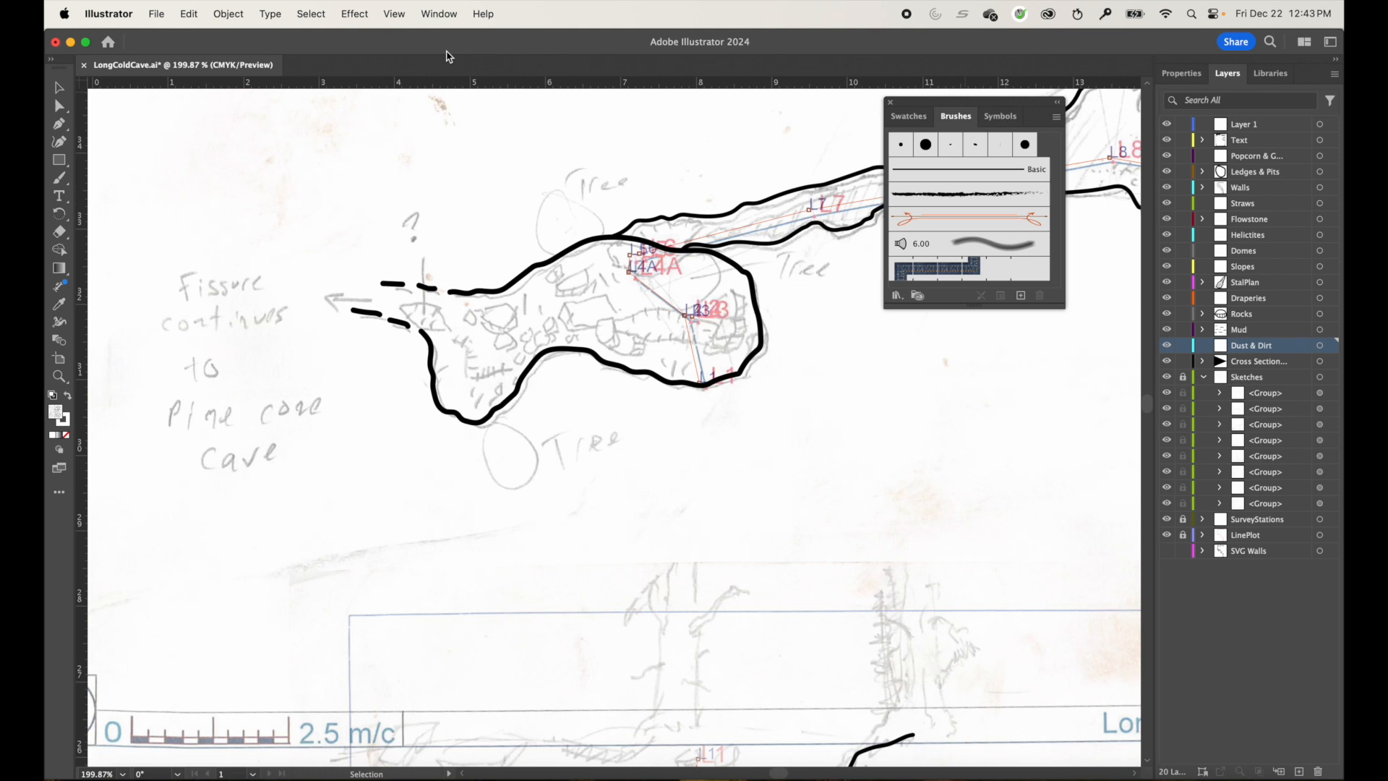
left_click(438, 14)
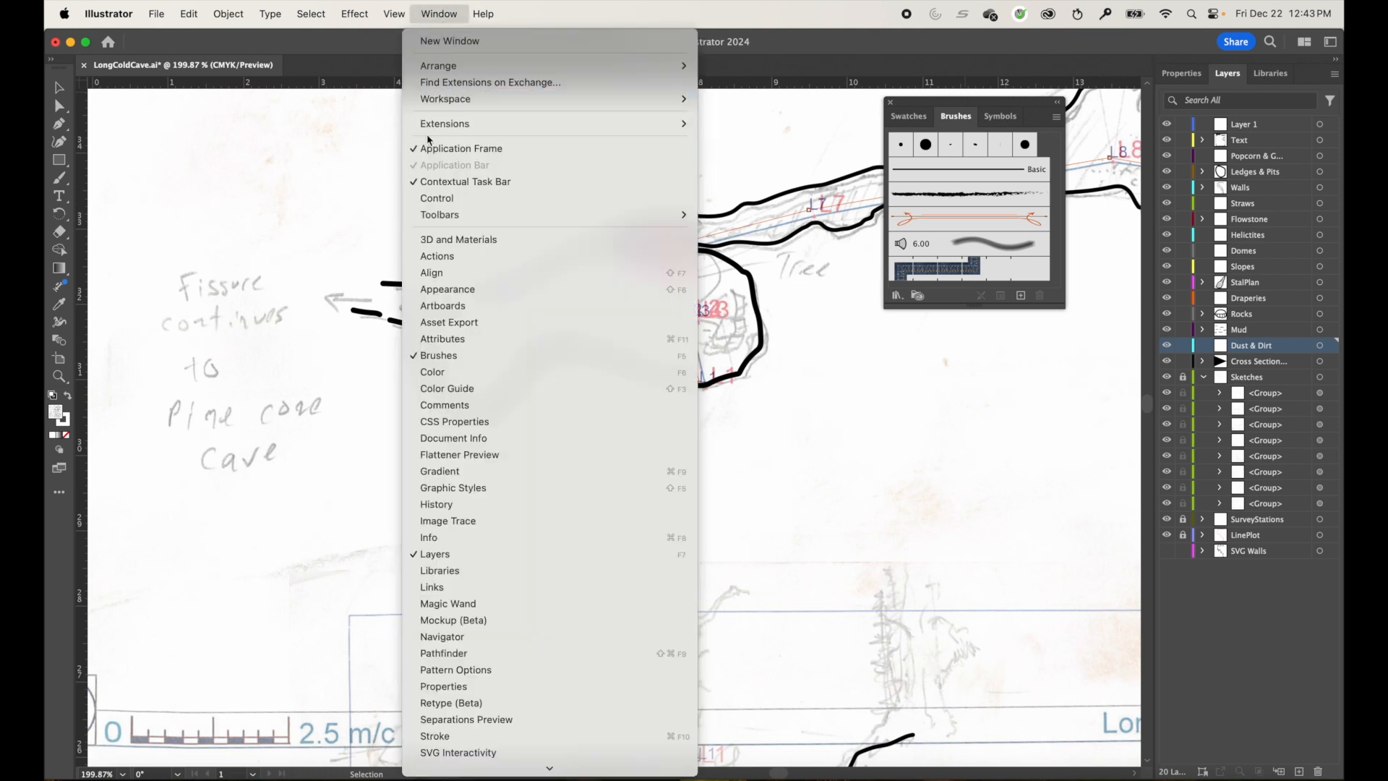
mouse_move(156, 14)
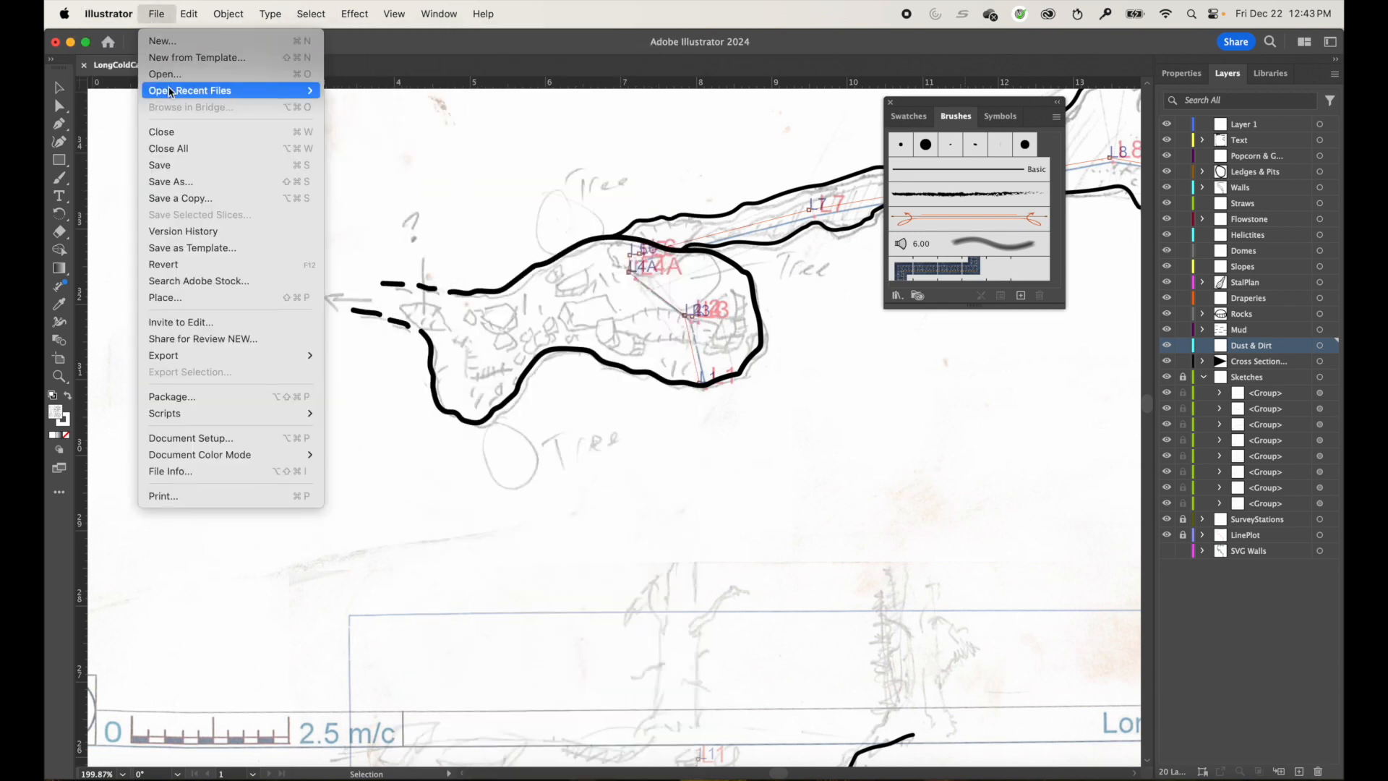
mouse_move(275, 90)
left_click(385, 108)
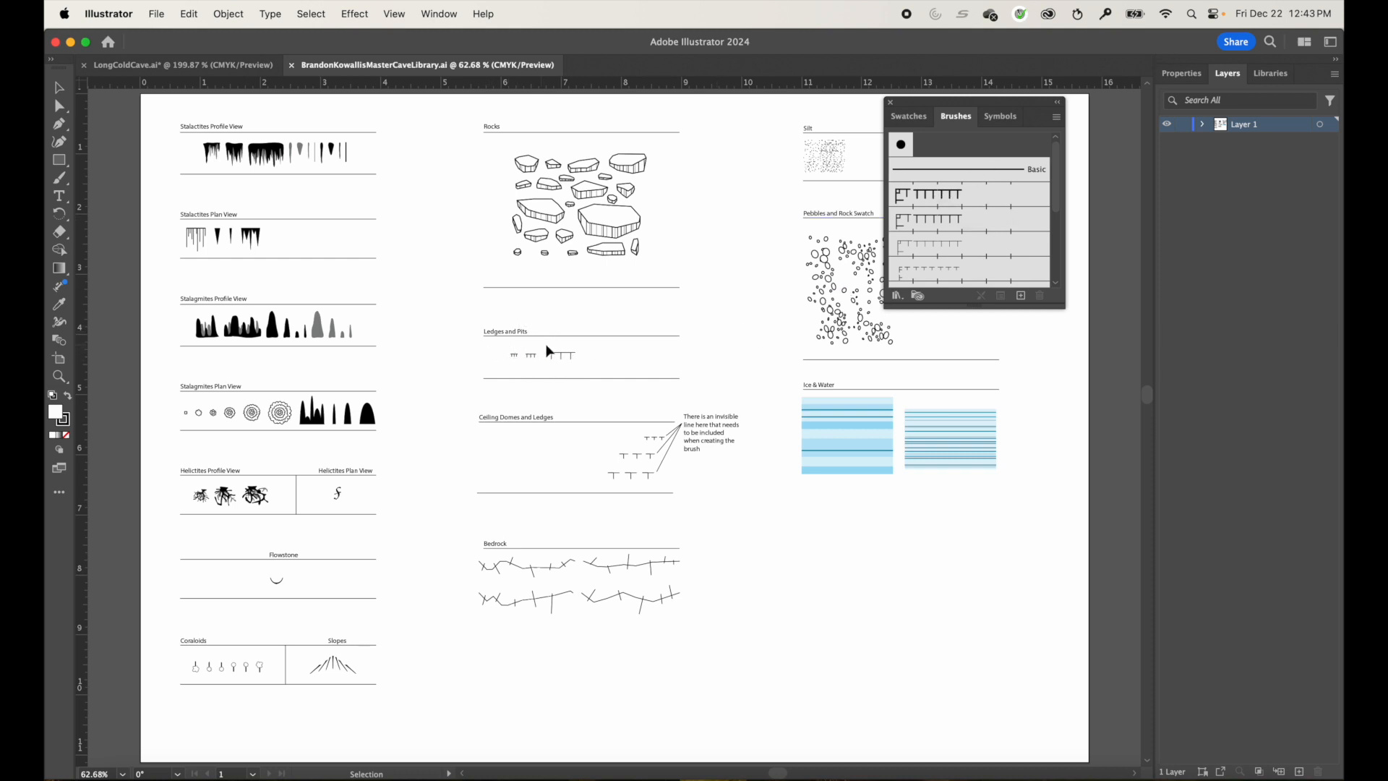
Examine the Ledges and Pits, Ceiling Domes and Ledges, and Bedrock artwork in the library.
key("z")
left_click_drag(501, 358, 672, 493)
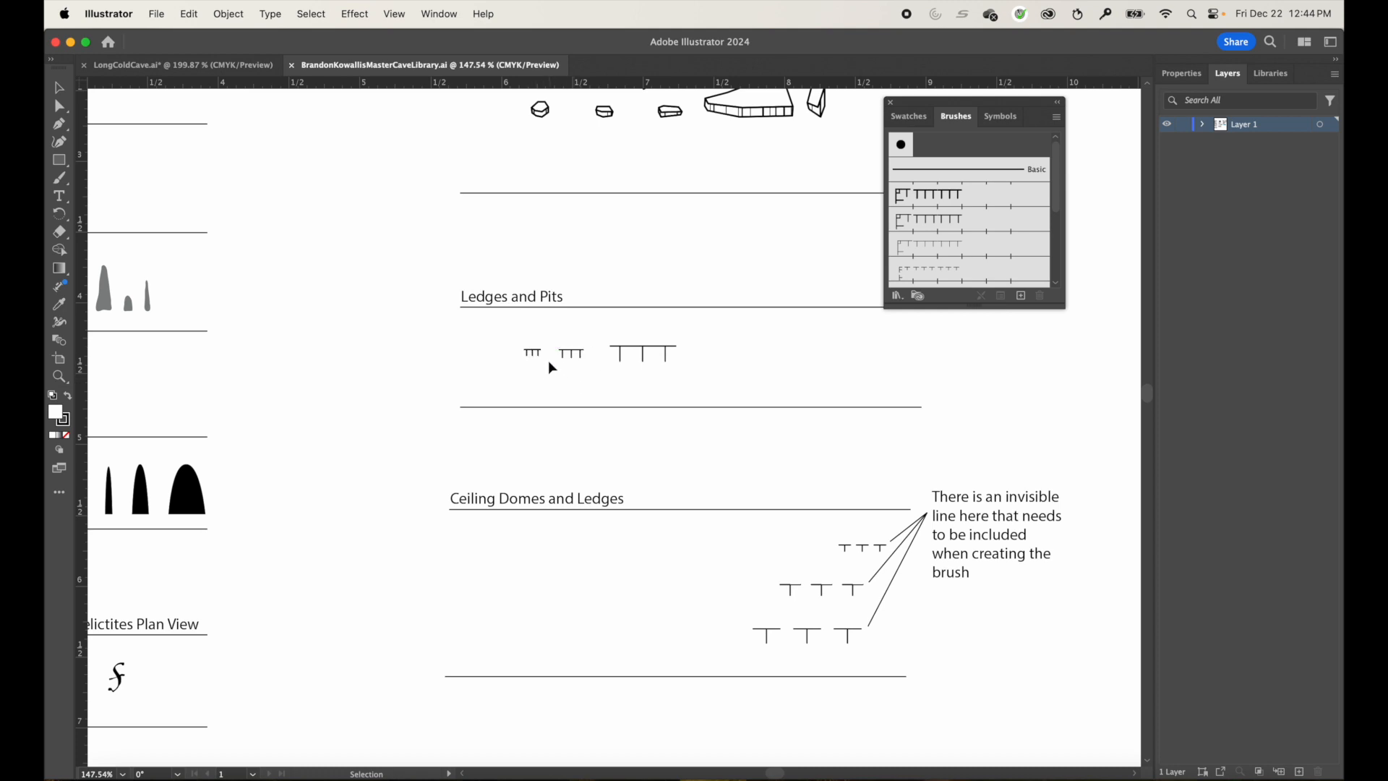
key("super+space")
left_click_drag(512, 335, 701, 465)
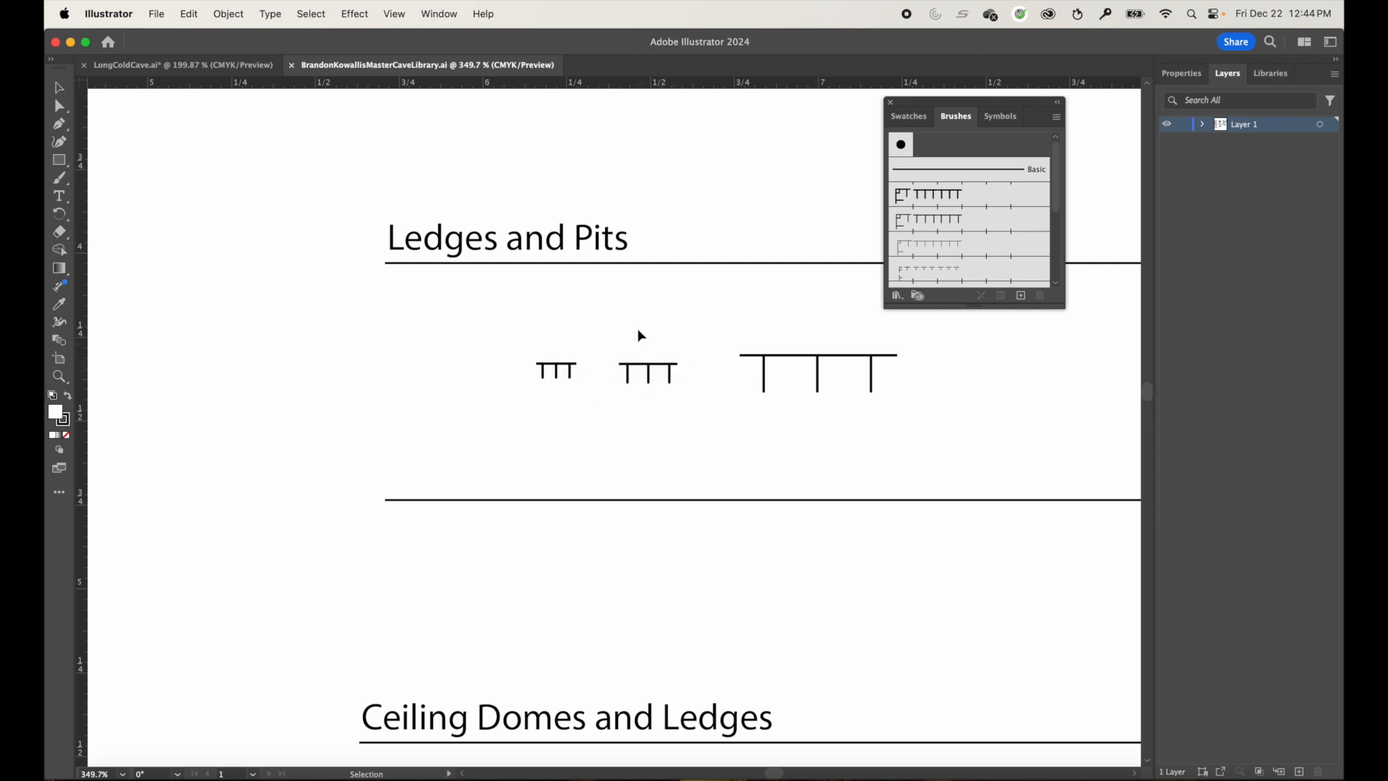
key("a")
key("super+minus")
key("super+minus")
key("super+minus")
key("super+minus")
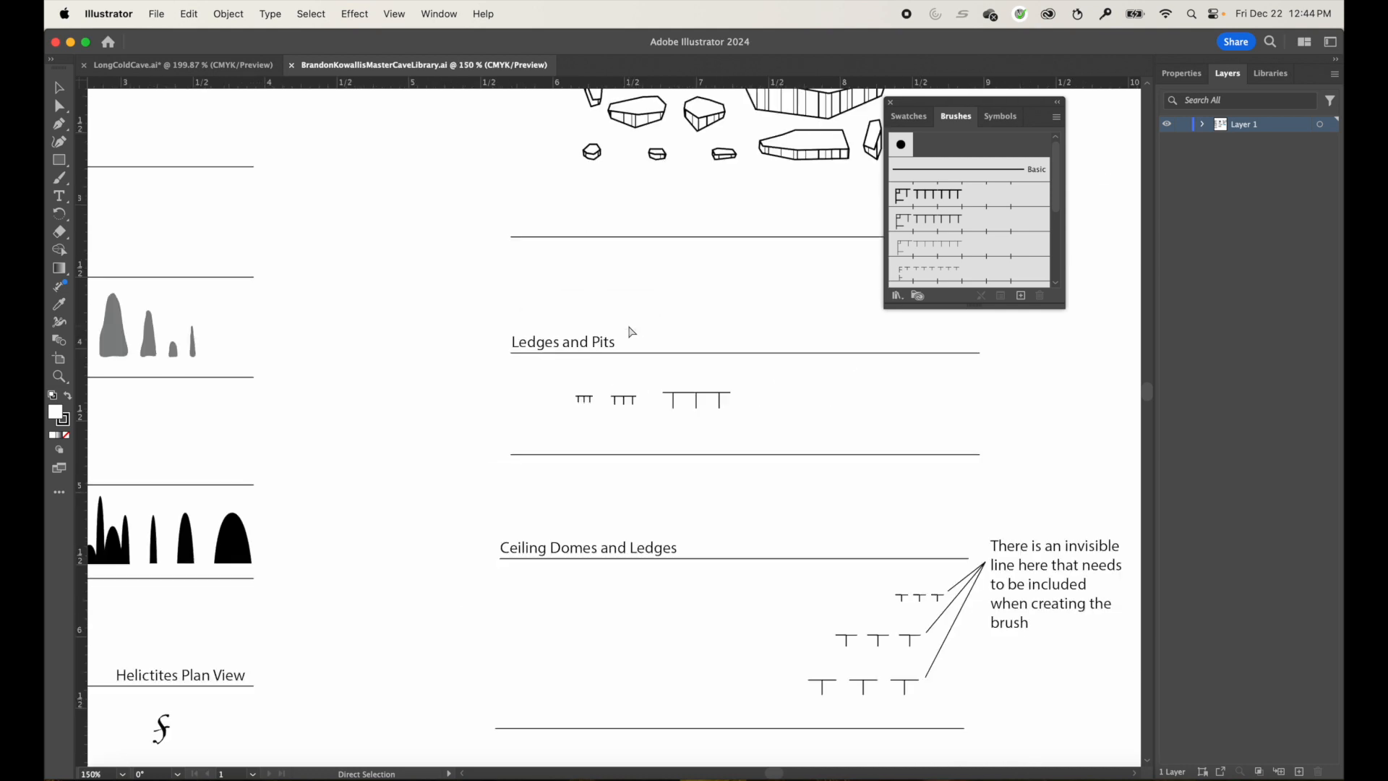
key("v")
left_click_drag(598, 397, 551, 341)
key("space")
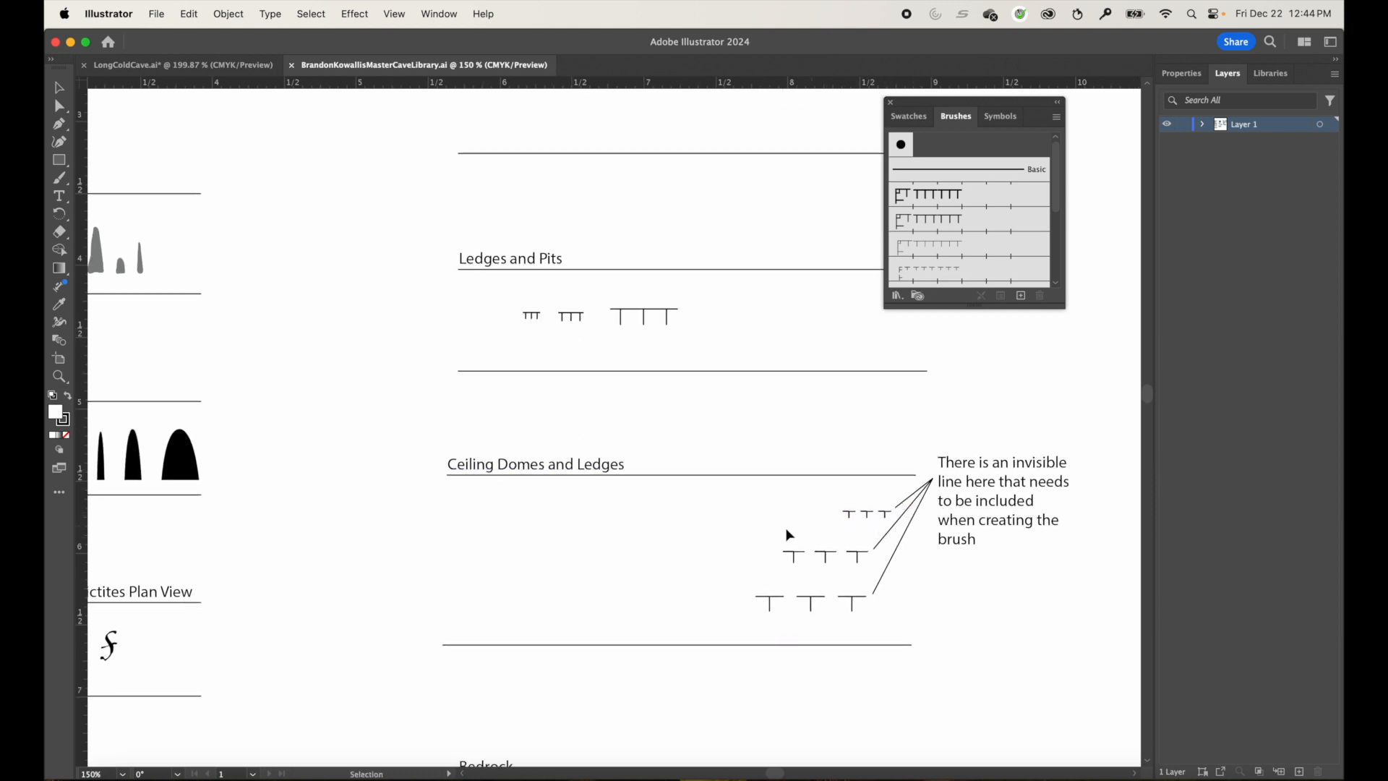
key("space")
left_click_drag(617, 595, 723, 231)
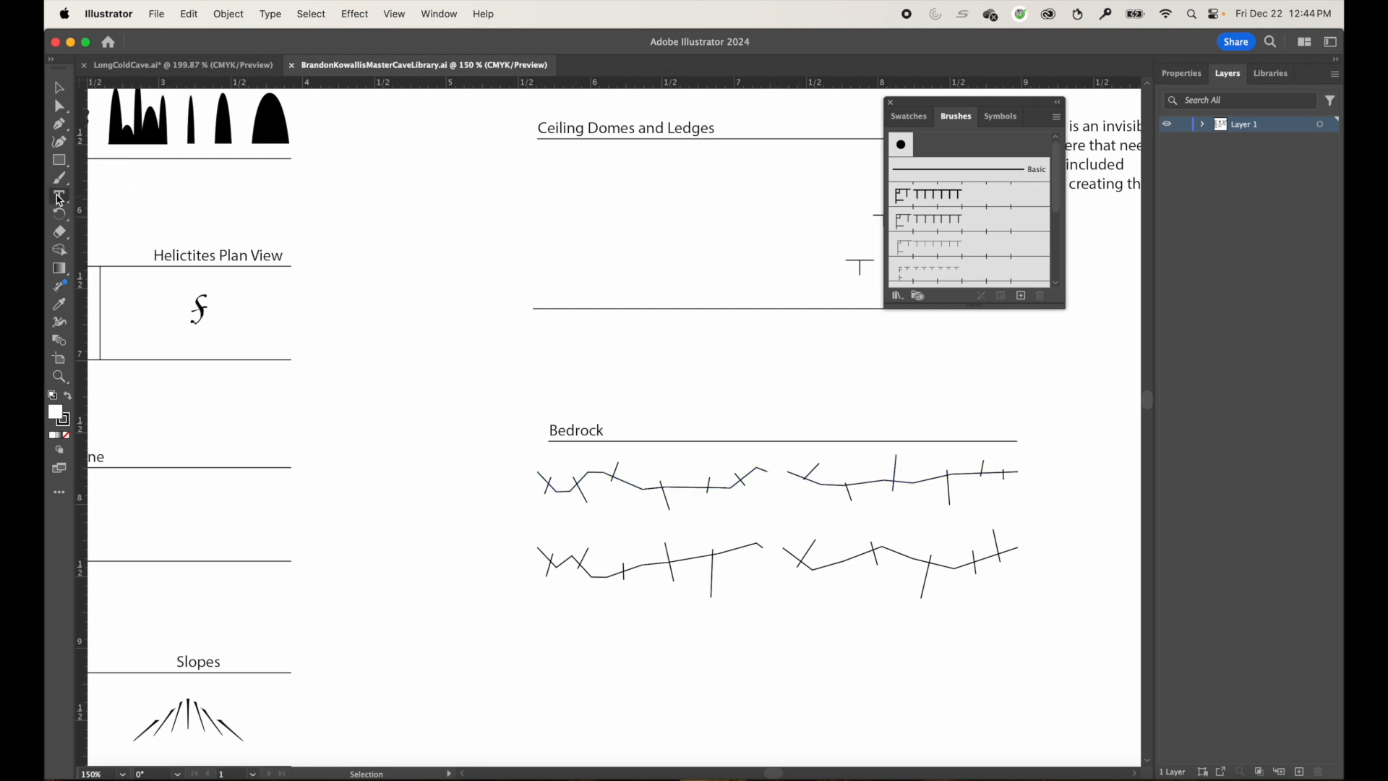
left_click(62, 235)
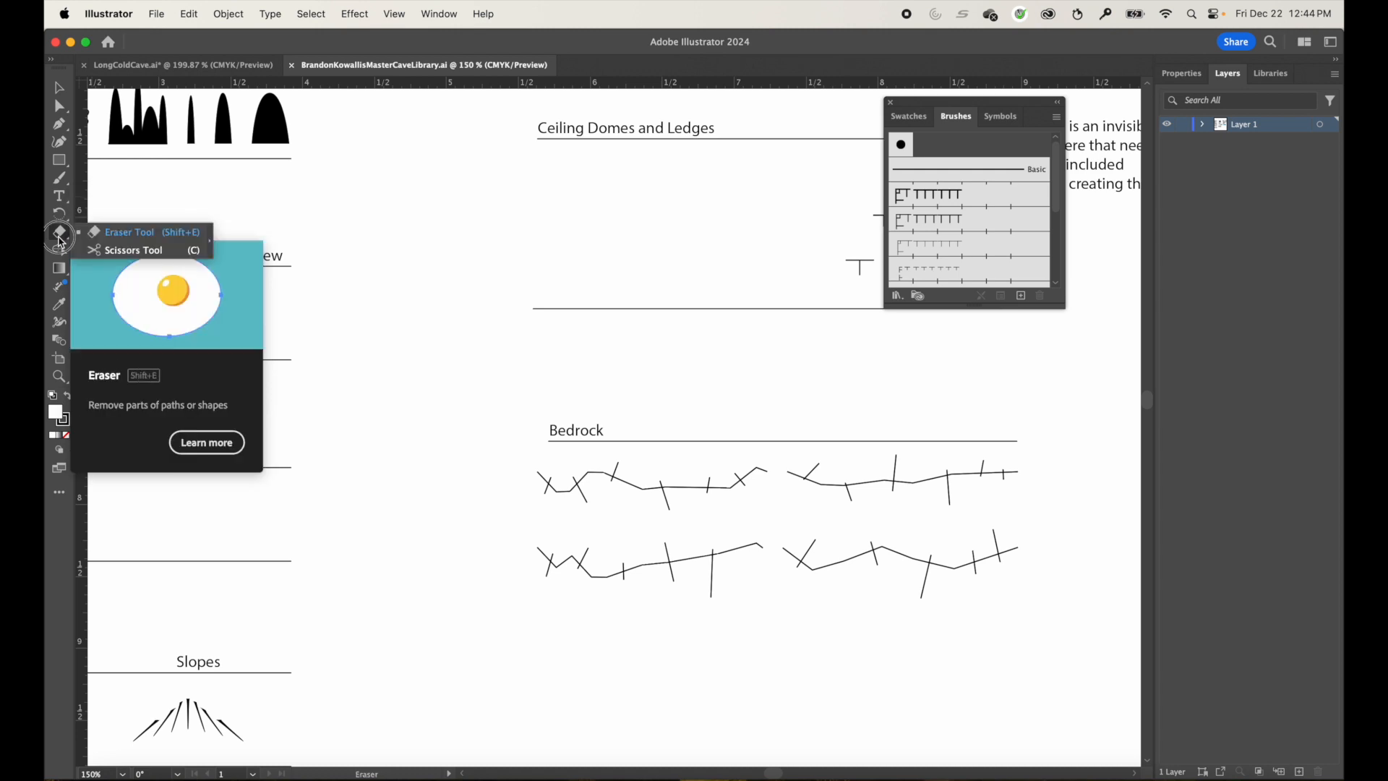
left_click(60, 238)
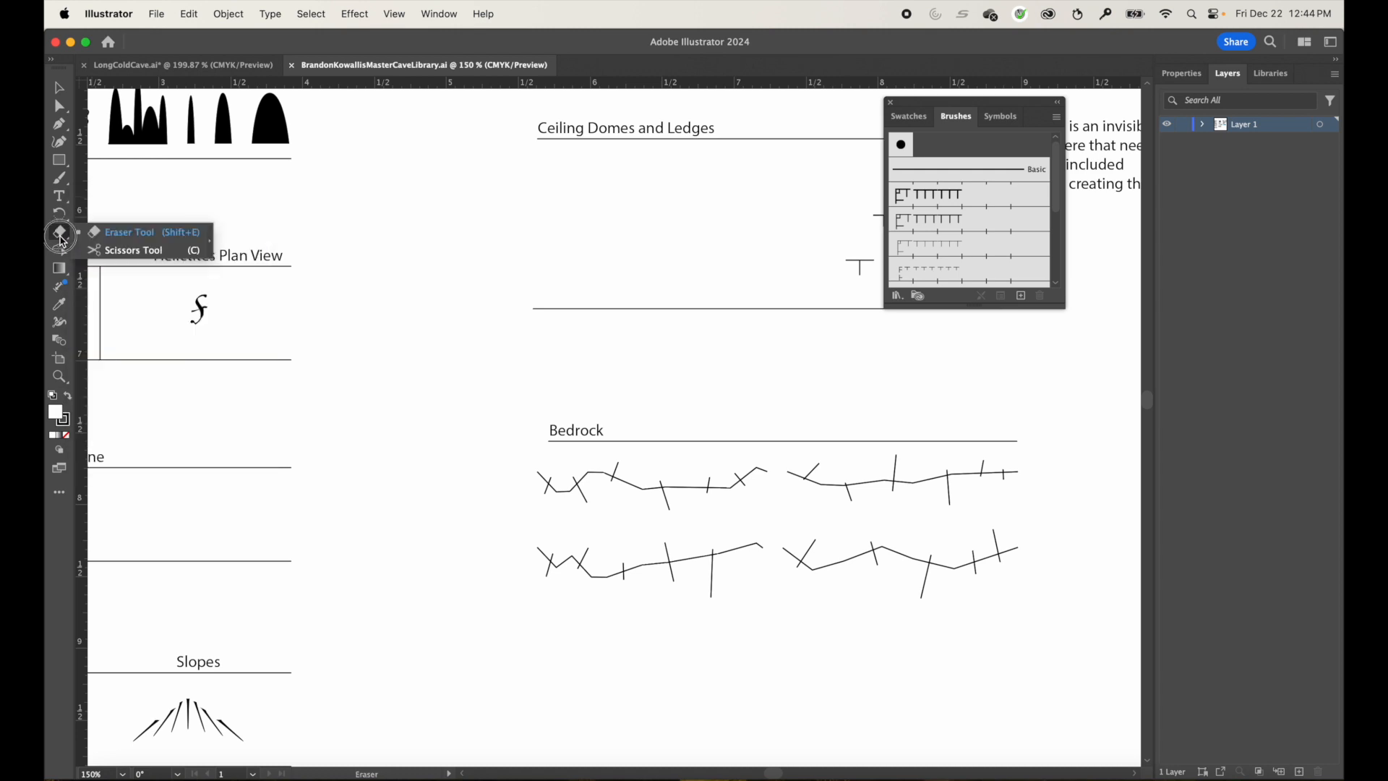
left_click(64, 233)
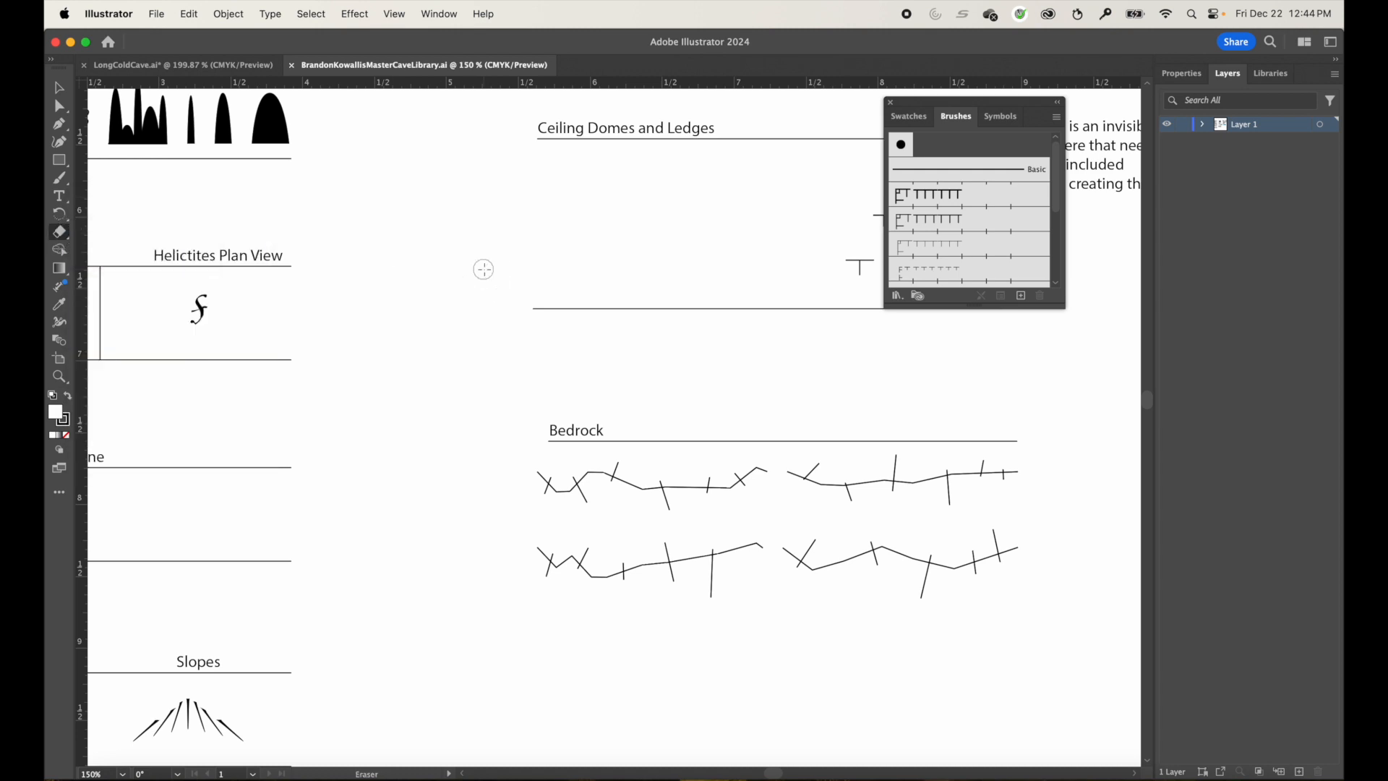
Try placing a copy of the divider line under the Bedrock heading across the upper bedrock patterns.
left_click(59, 87)
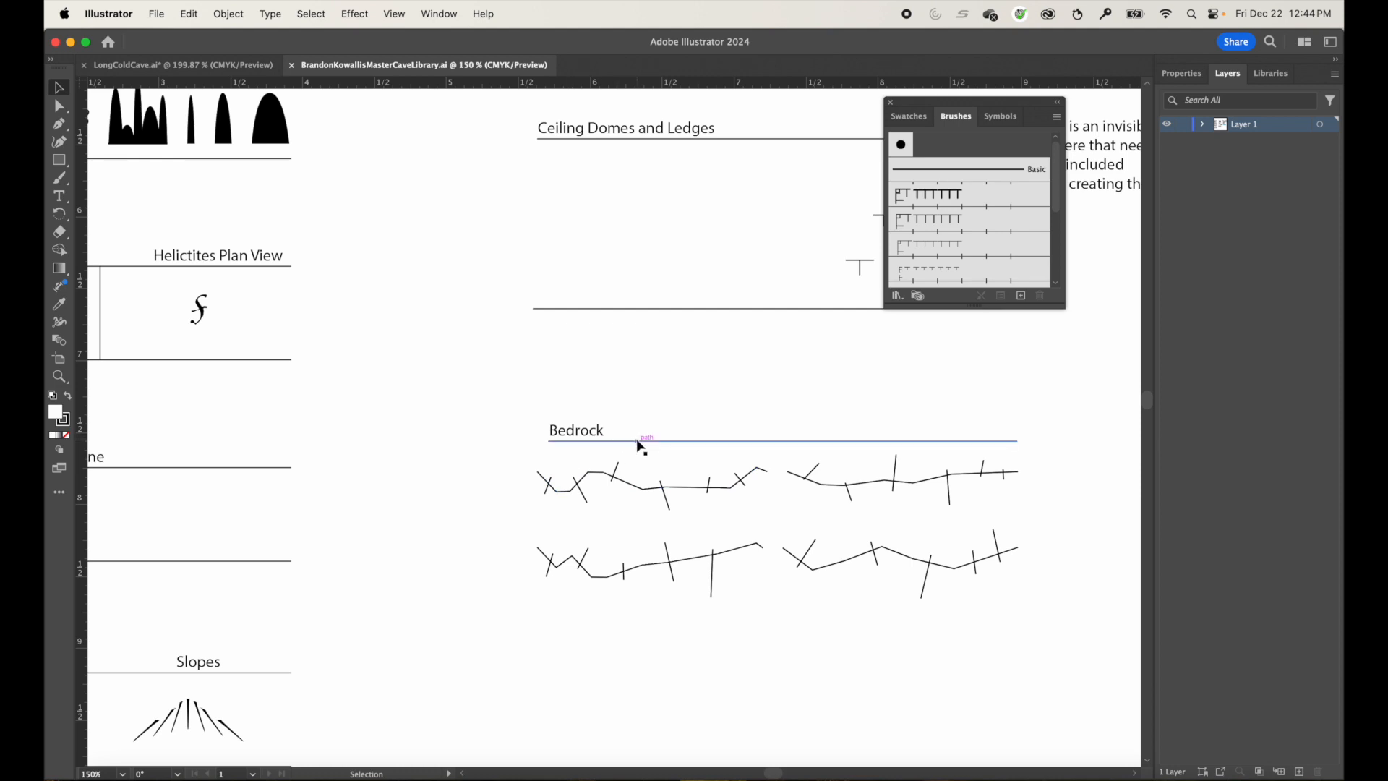
left_click_drag(639, 442, 587, 477)
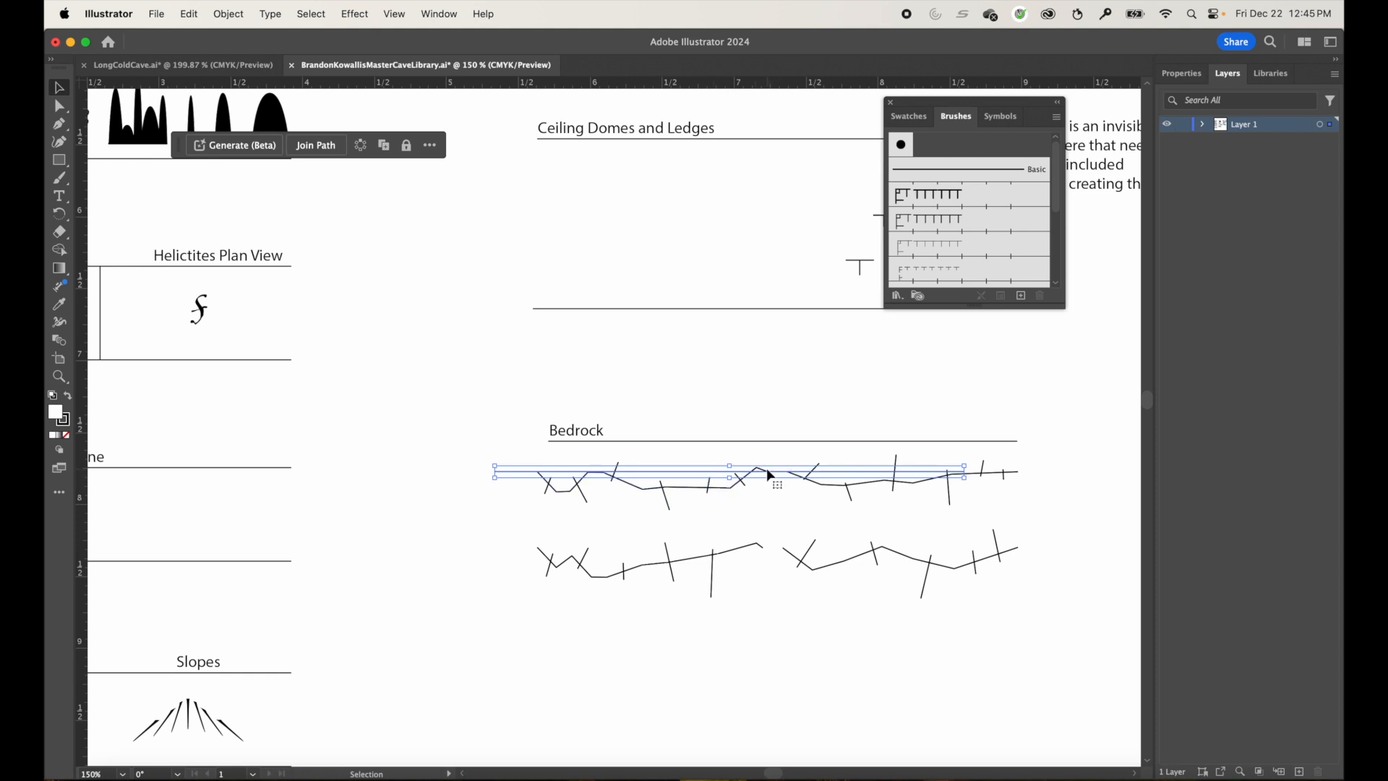
left_click(642, 474)
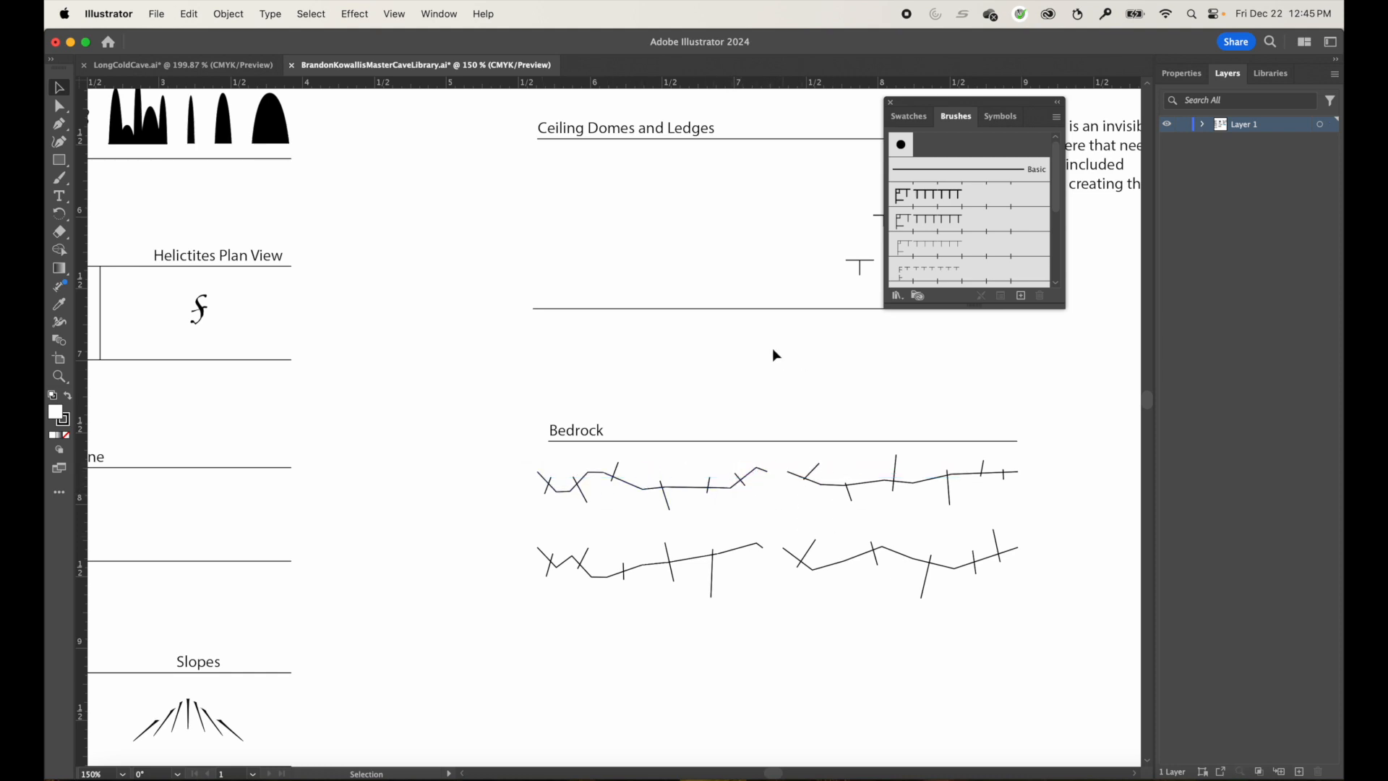
Check the silt artwork under the Silt heading by selecting its dots and deselecting them again.
key("super+0")
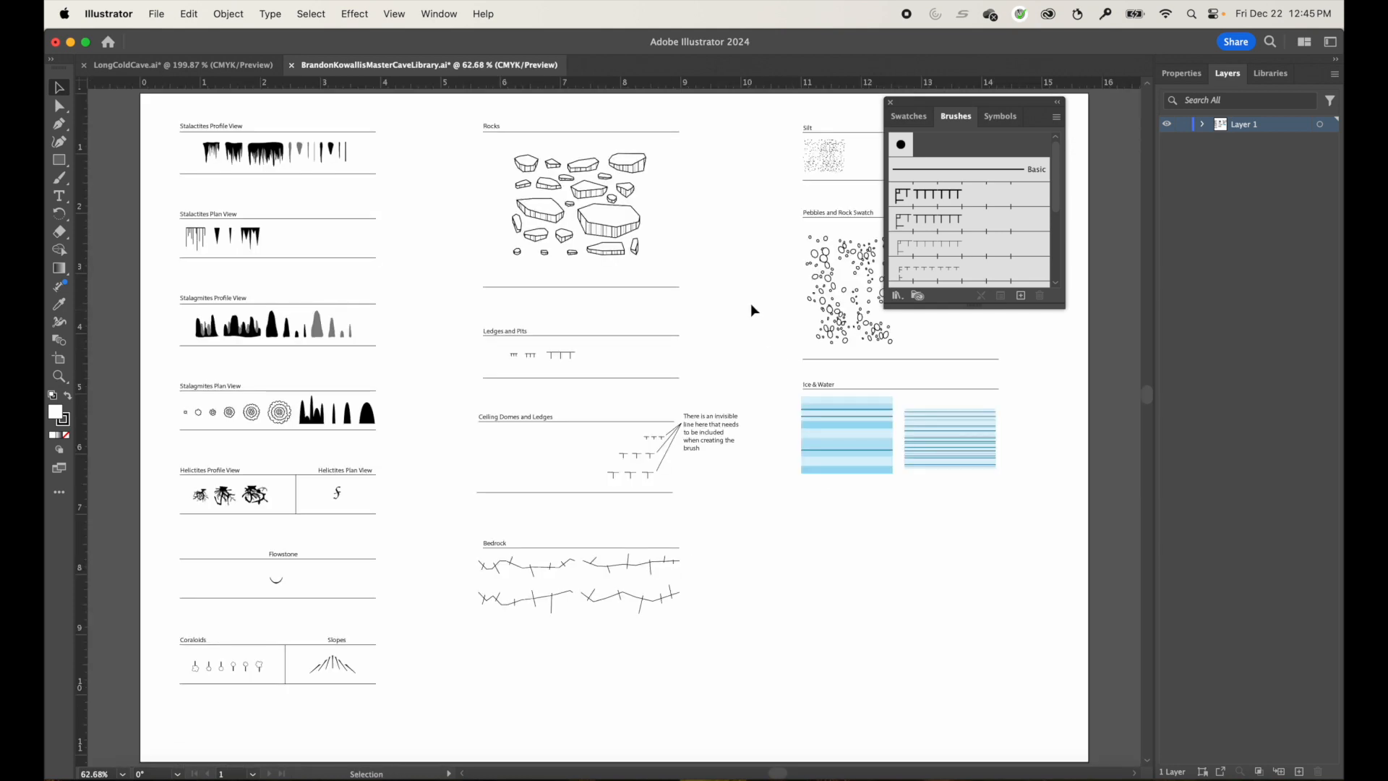
left_click_drag(751, 303, 585, 360)
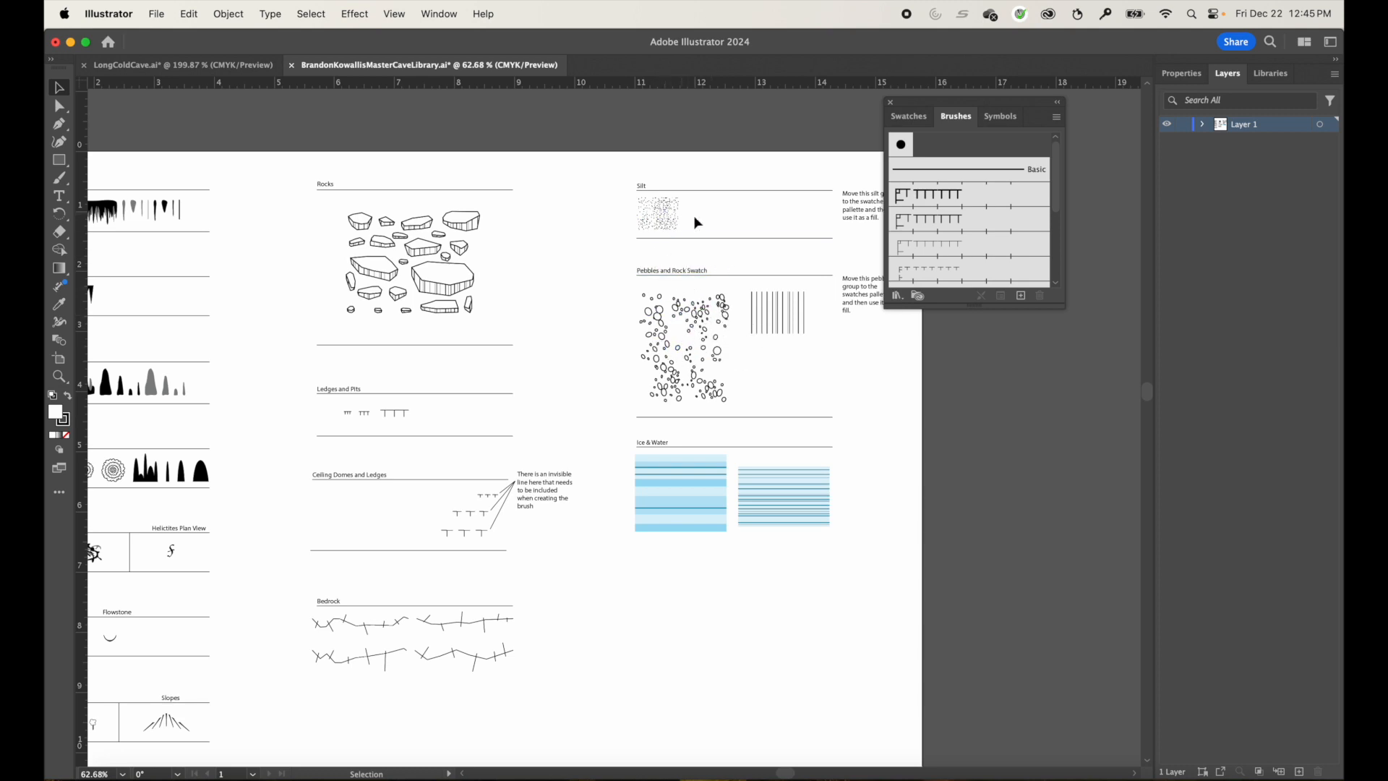
left_click_drag(624, 193, 697, 235)
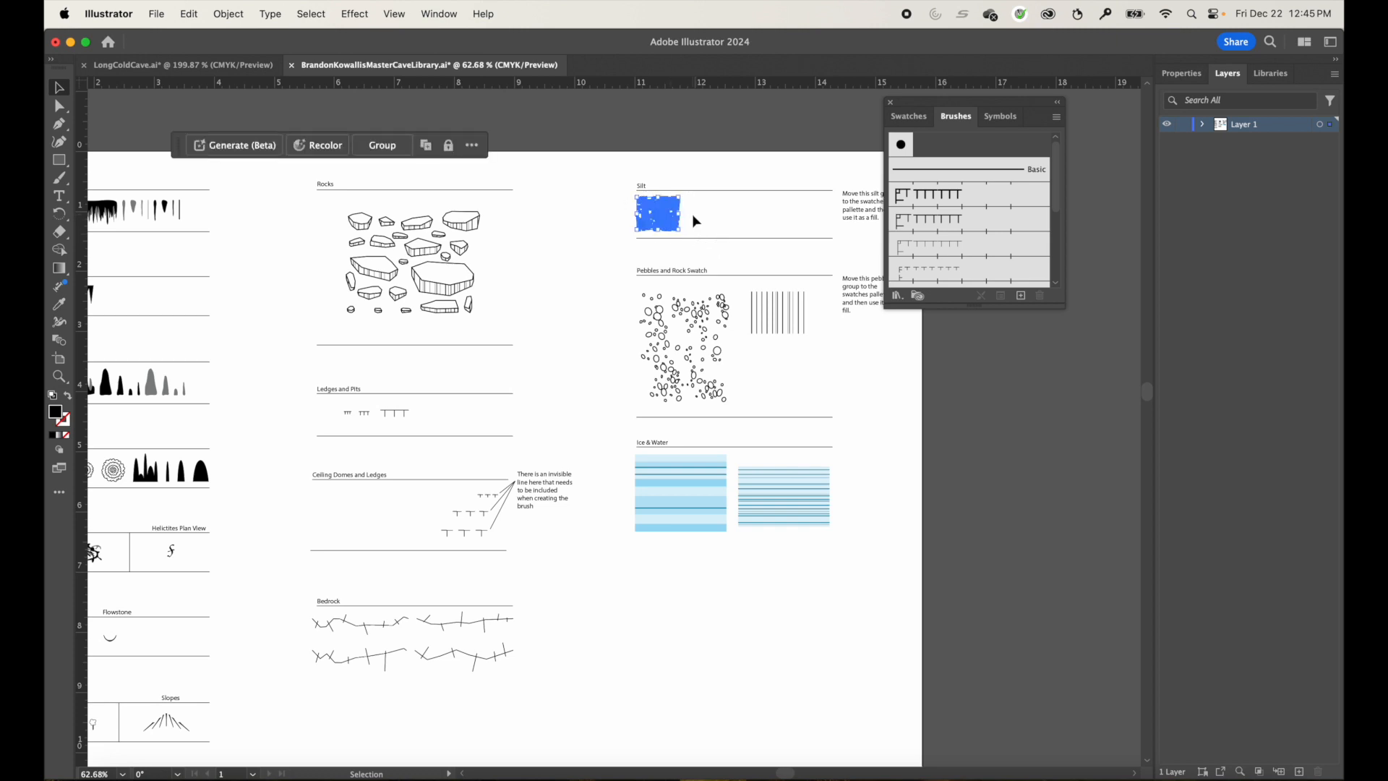
left_click(697, 214)
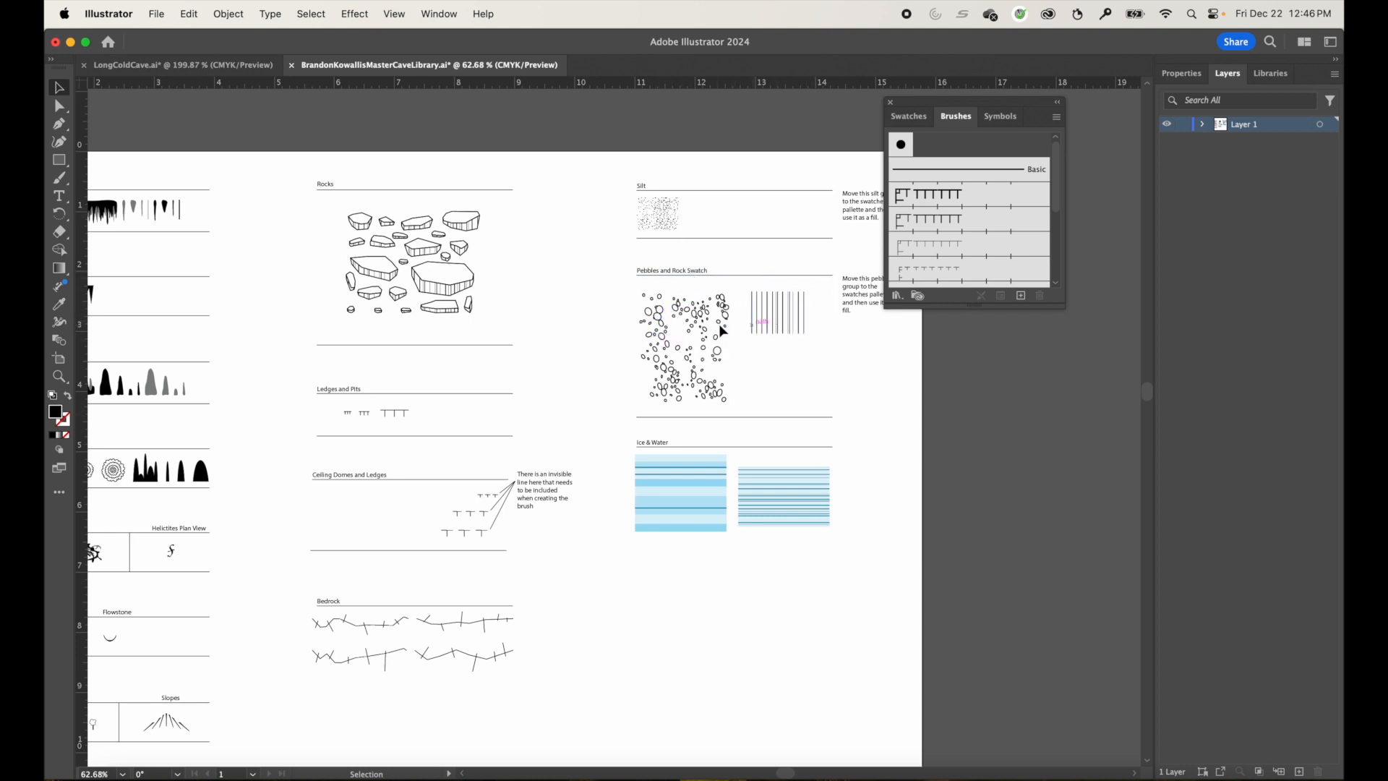
Examine the Rocks, Ledges and Pits, and Pebbles and Rock Swatch artwork in the library.
key("z")
left_click(513, 352)
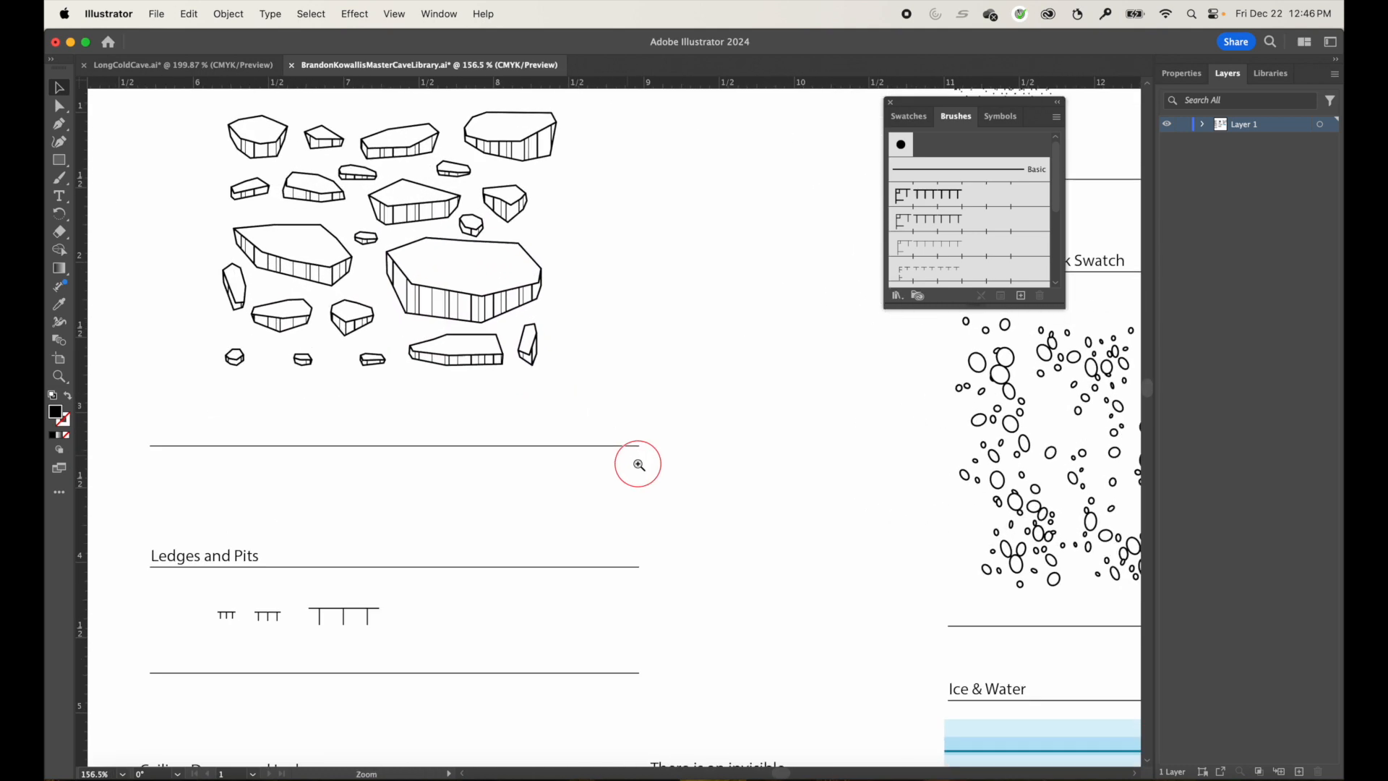
left_click_drag(639, 464, 694, 499)
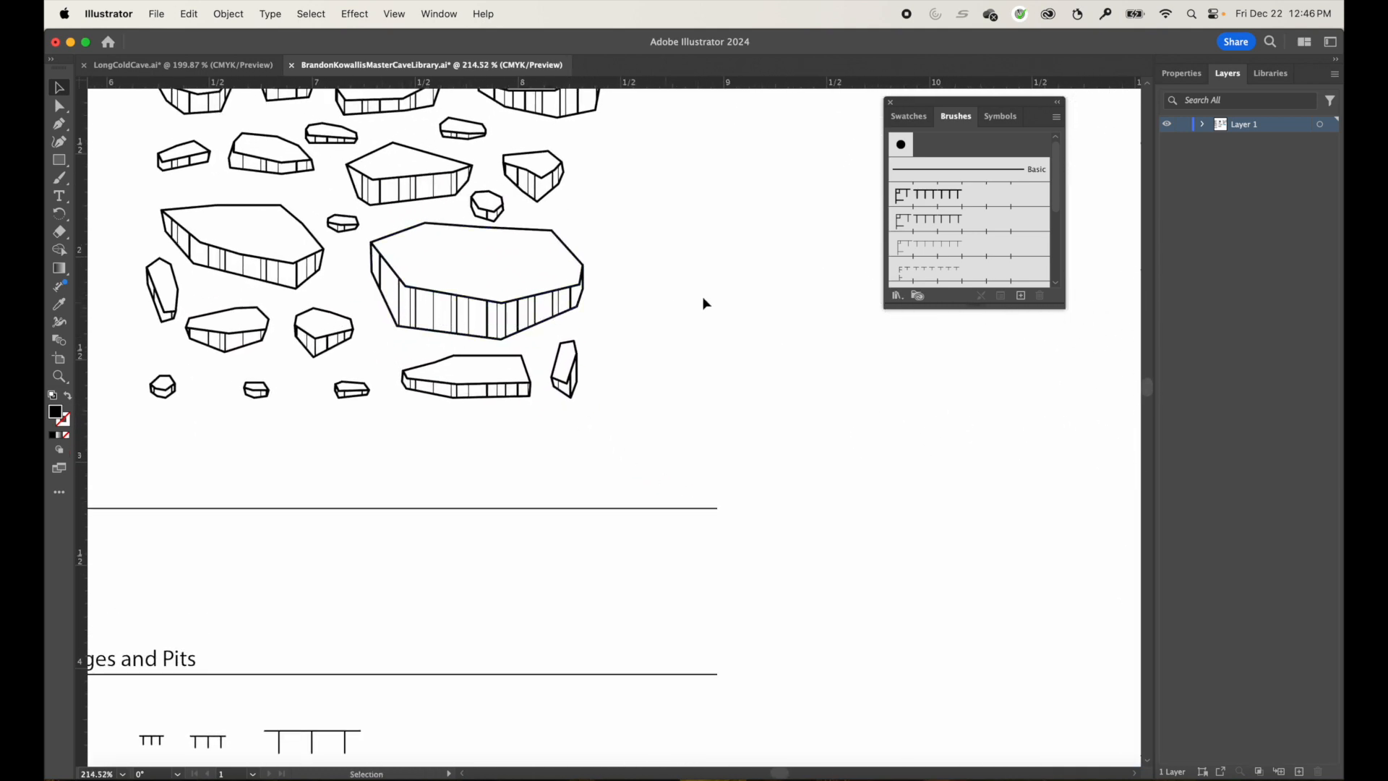
key("a")
key("super+minus")
key("super+minus")
key("super+minus")
key("super+minus")
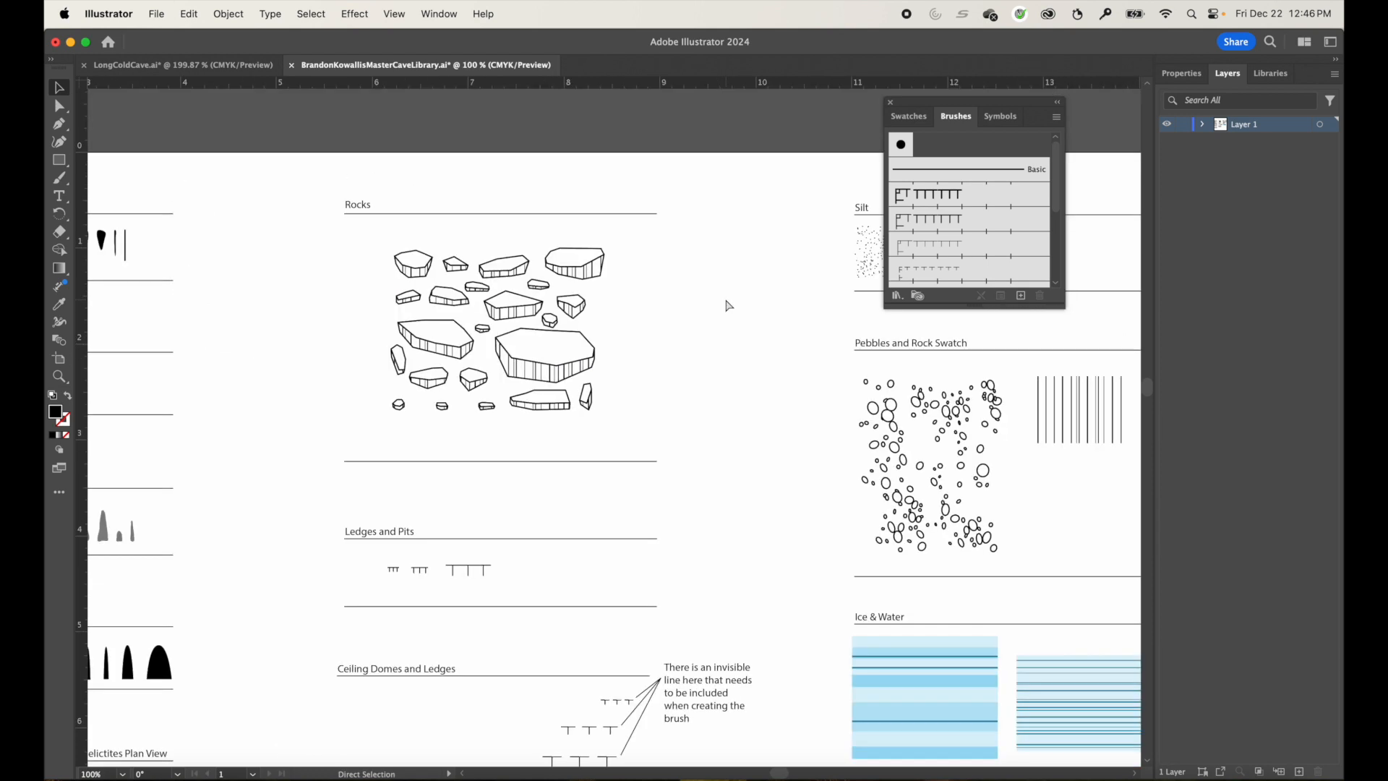
key("super+space")
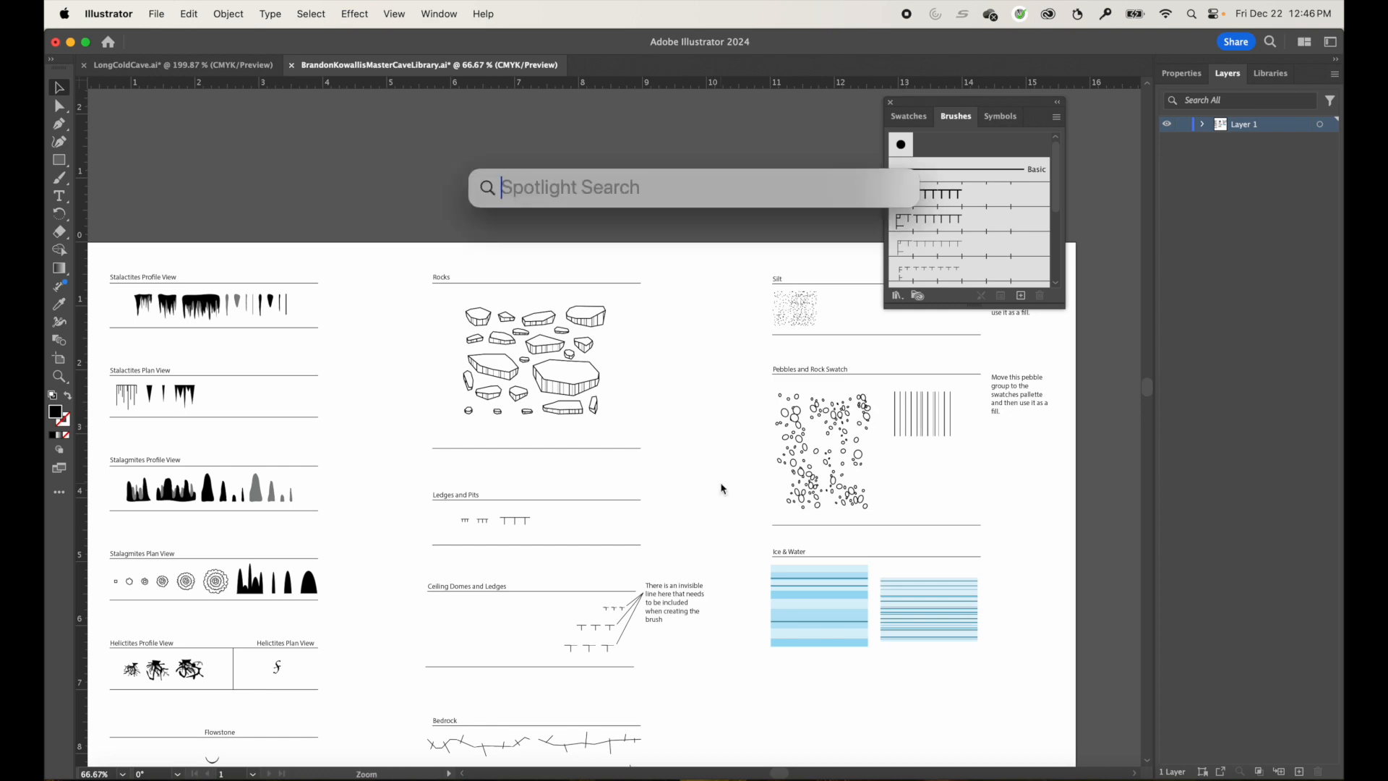
key("Escape")
key("super+space")
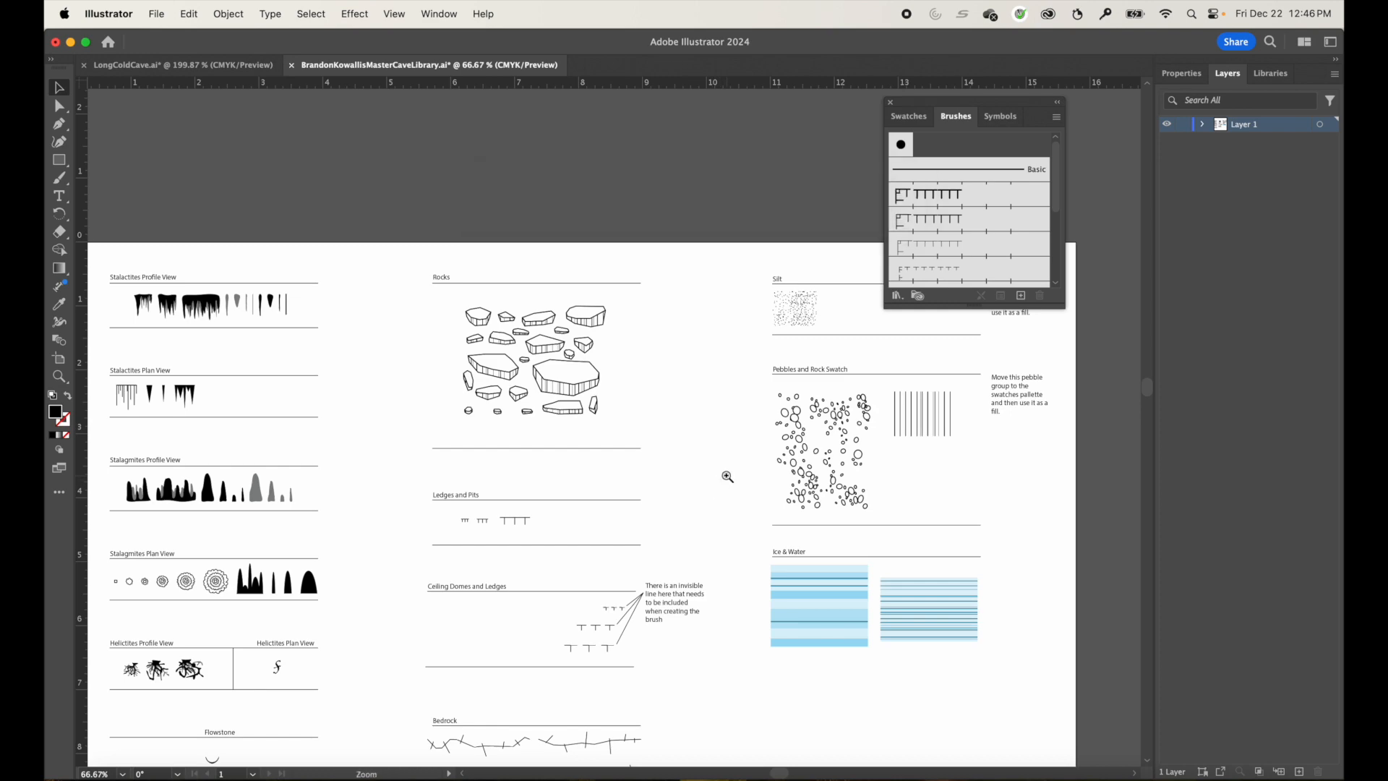
left_click_drag(727, 475, 598, 288)
key("space")
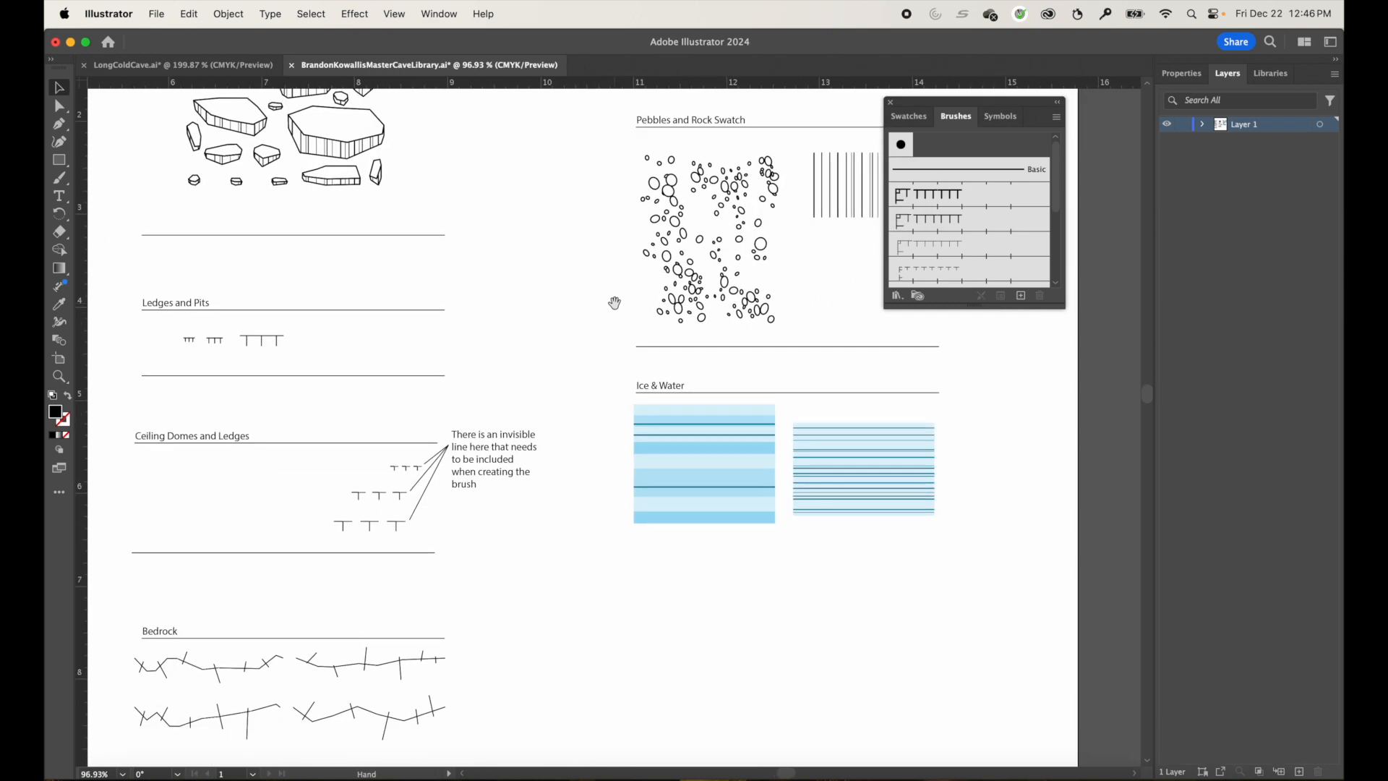
key("space")
left_click_drag(828, 306, 765, 300)
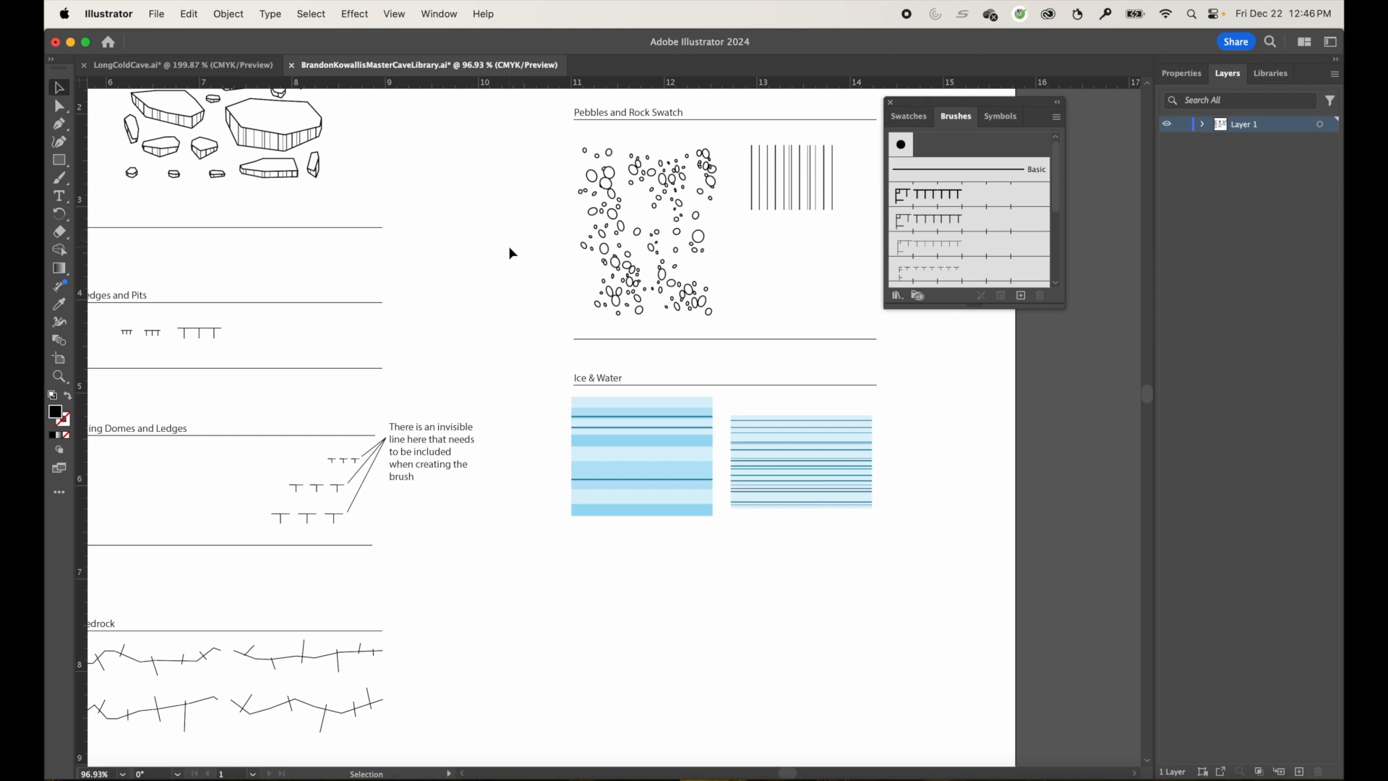
Show the document's swatches and inspect the grouped vertical lines under Pebbles and Rock Swatch, including the group's extent.
left_click(910, 117)
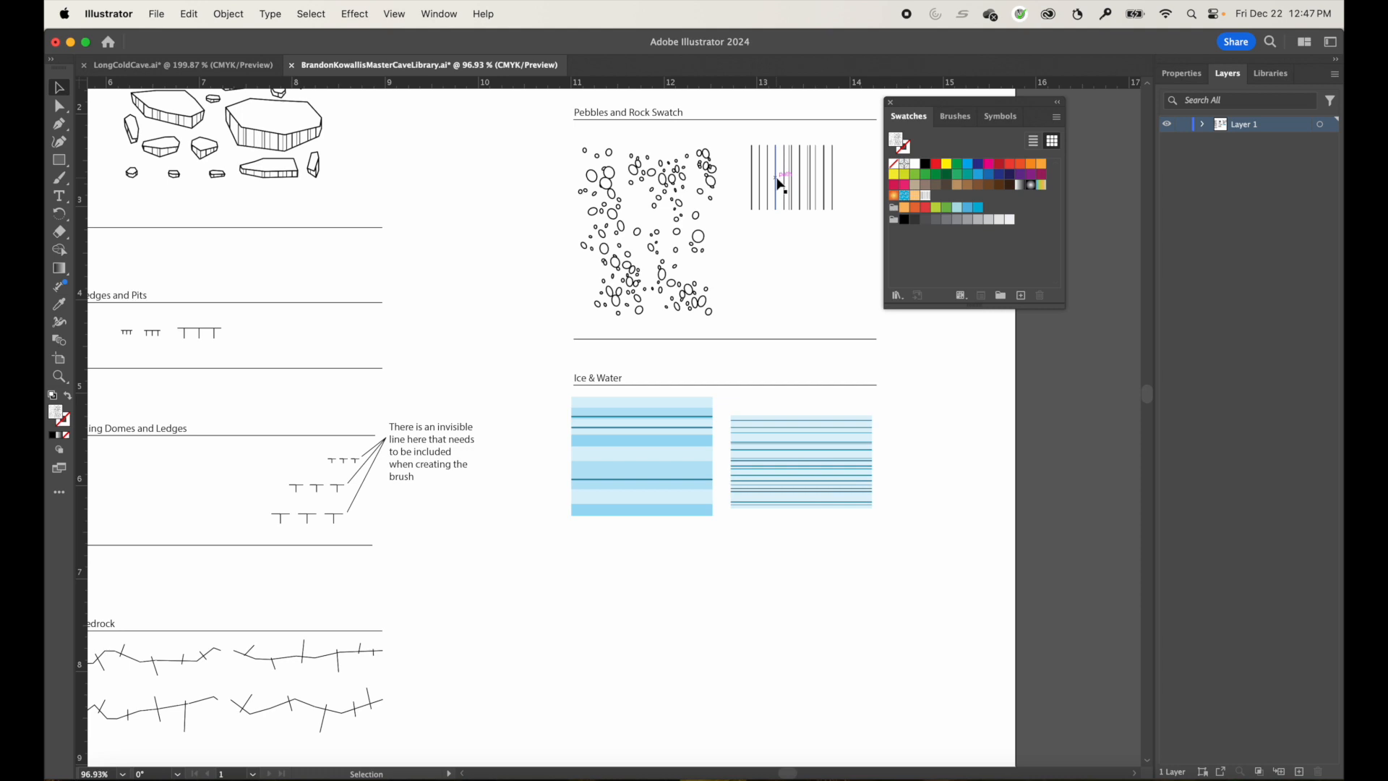
key("z")
left_click(760, 158)
left_click_drag(805, 248, 533, 409)
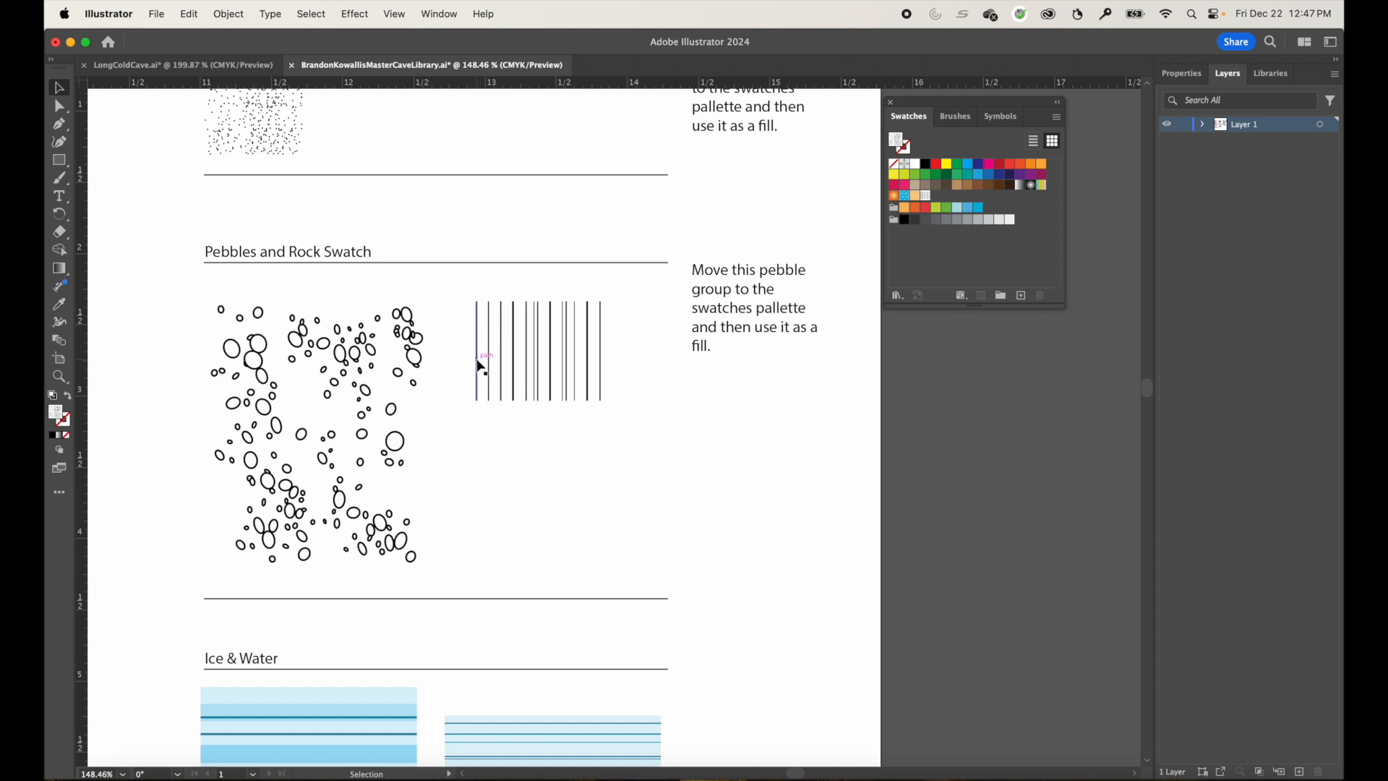
left_click(63, 167)
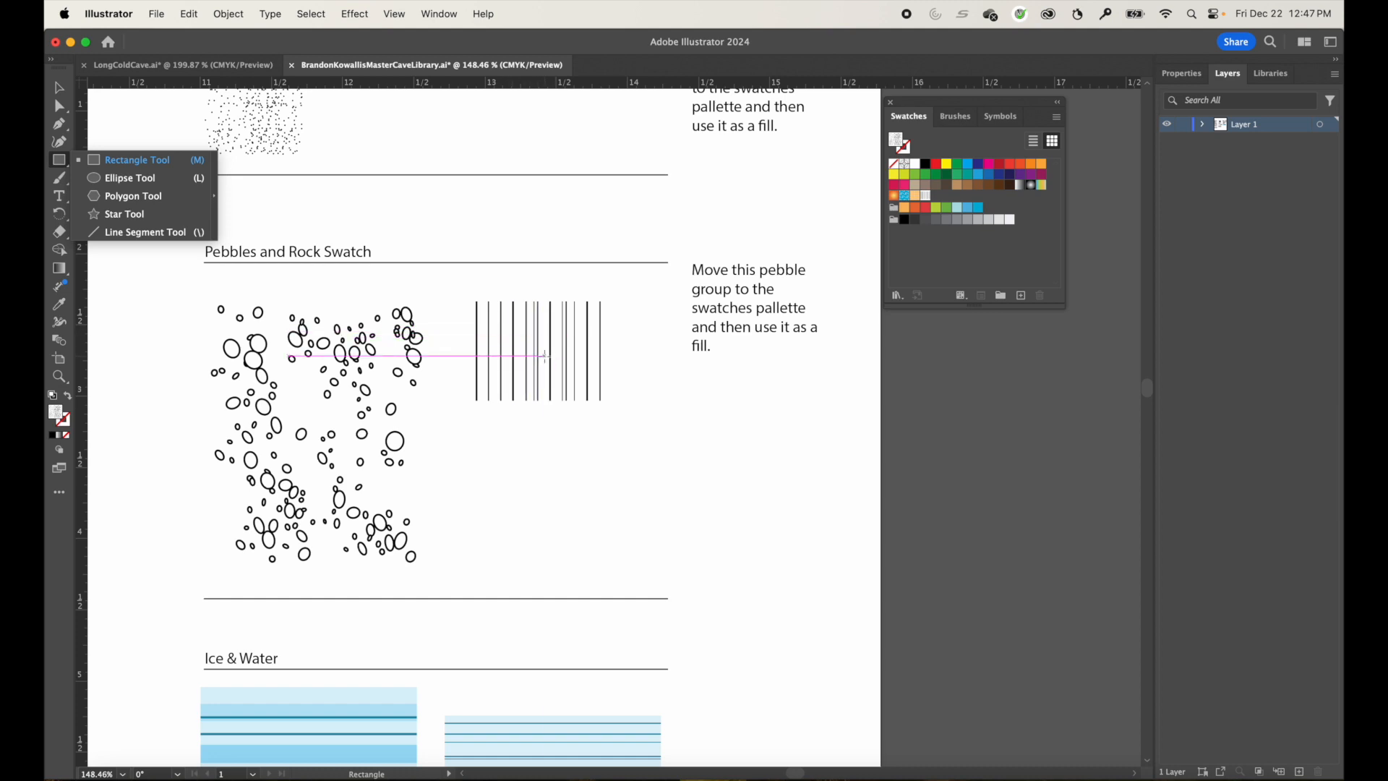
left_click(60, 159)
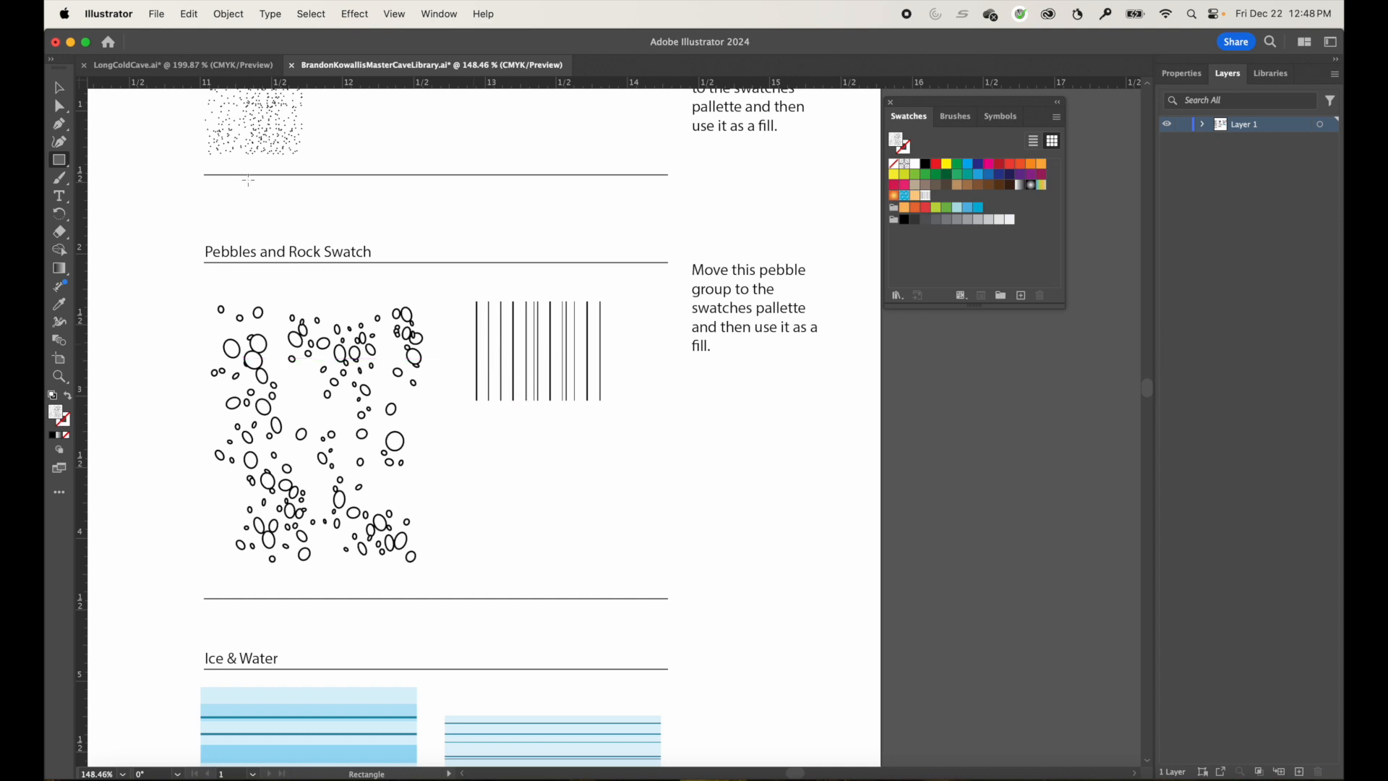
left_click(60, 87)
left_click(486, 337)
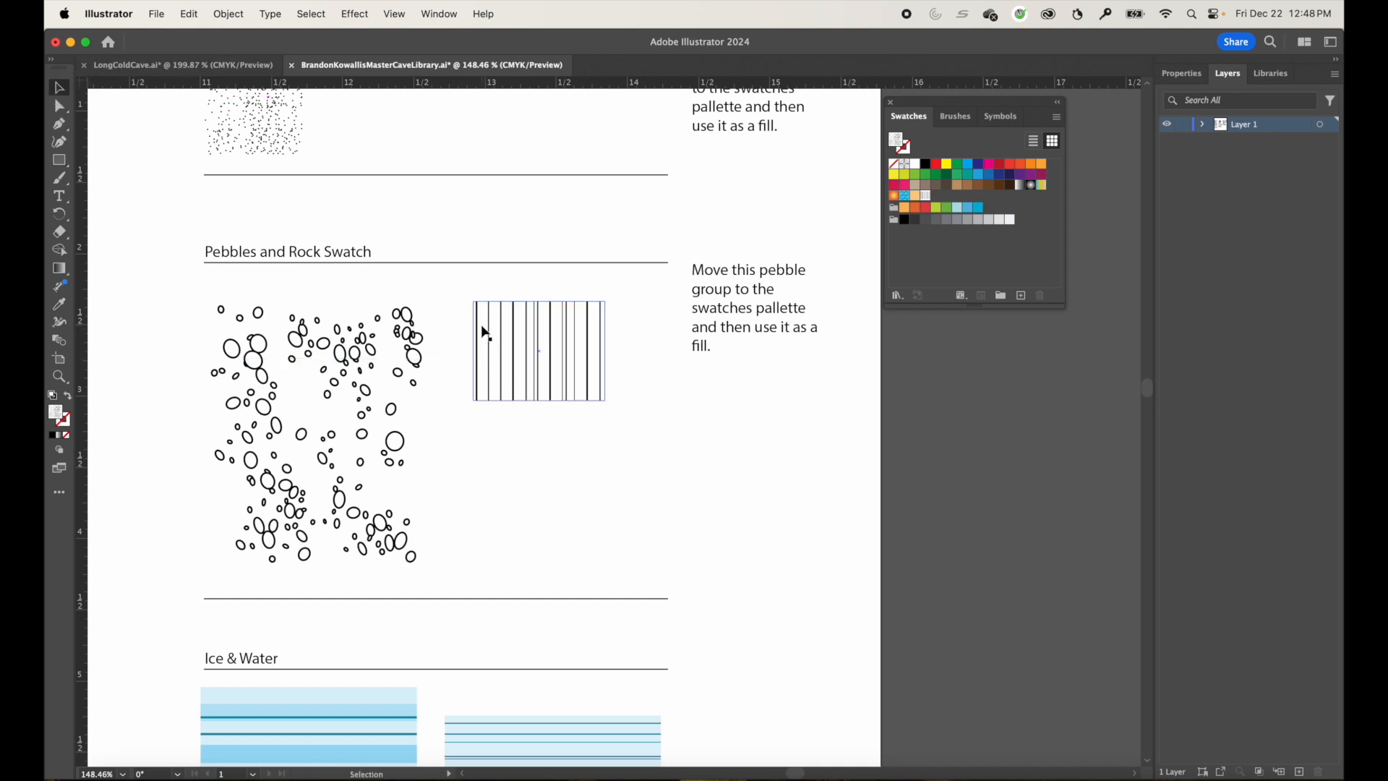
left_click(485, 334)
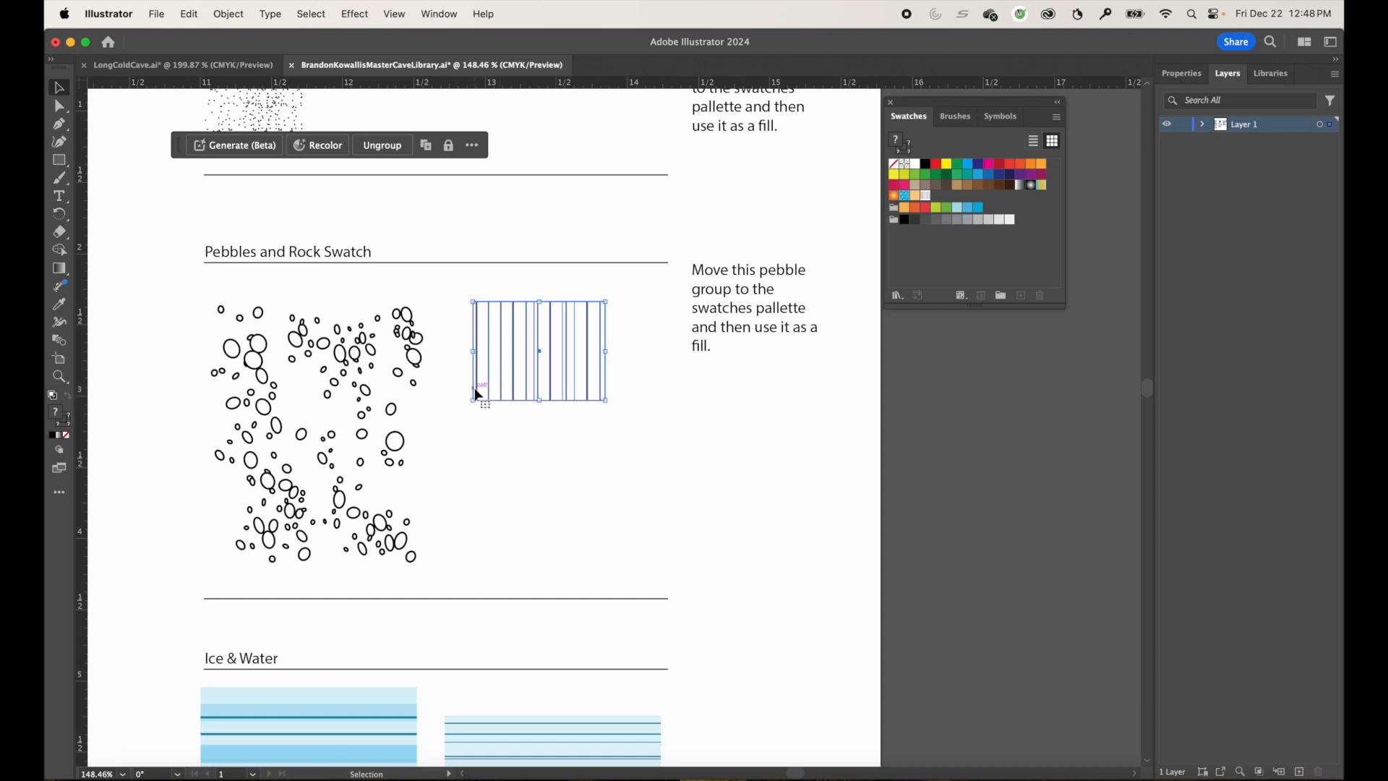
left_click(474, 290)
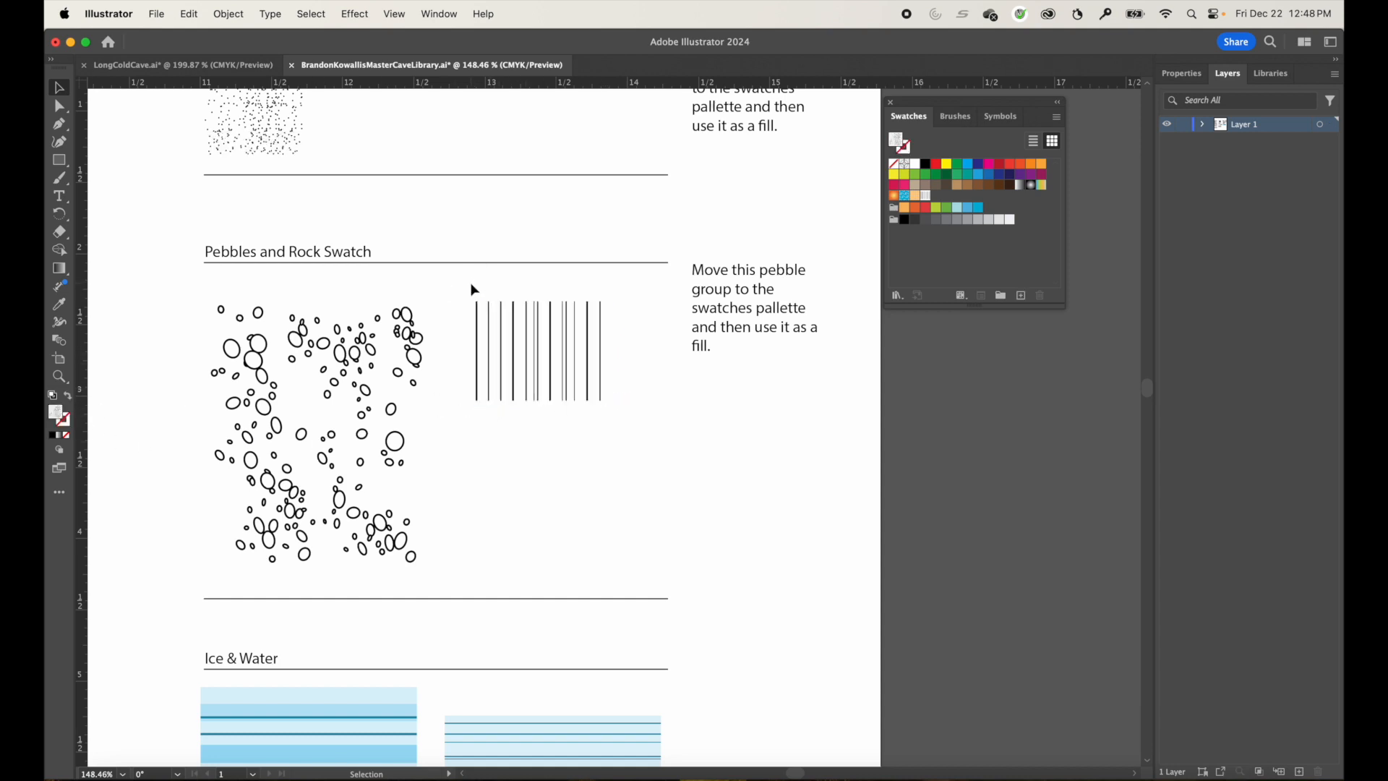
left_click(483, 327)
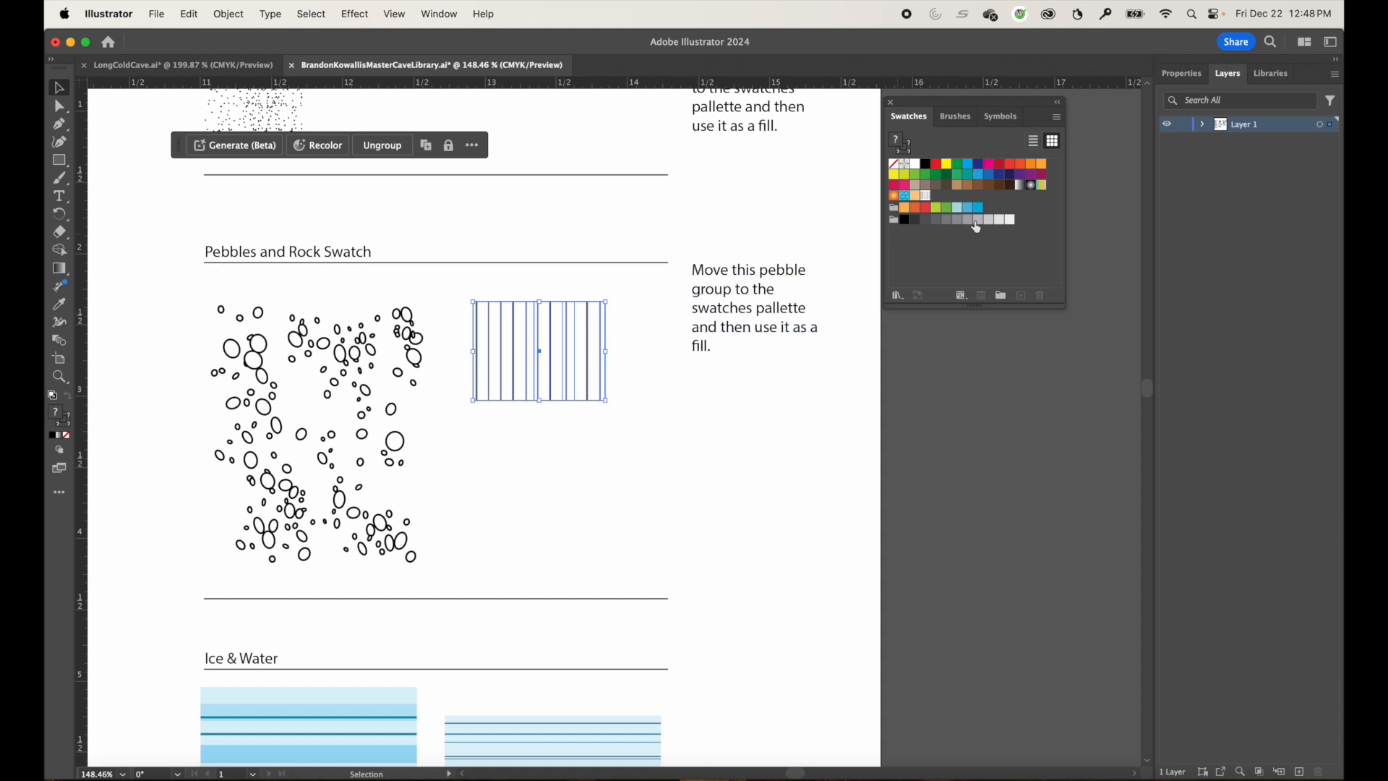
left_click(477, 292)
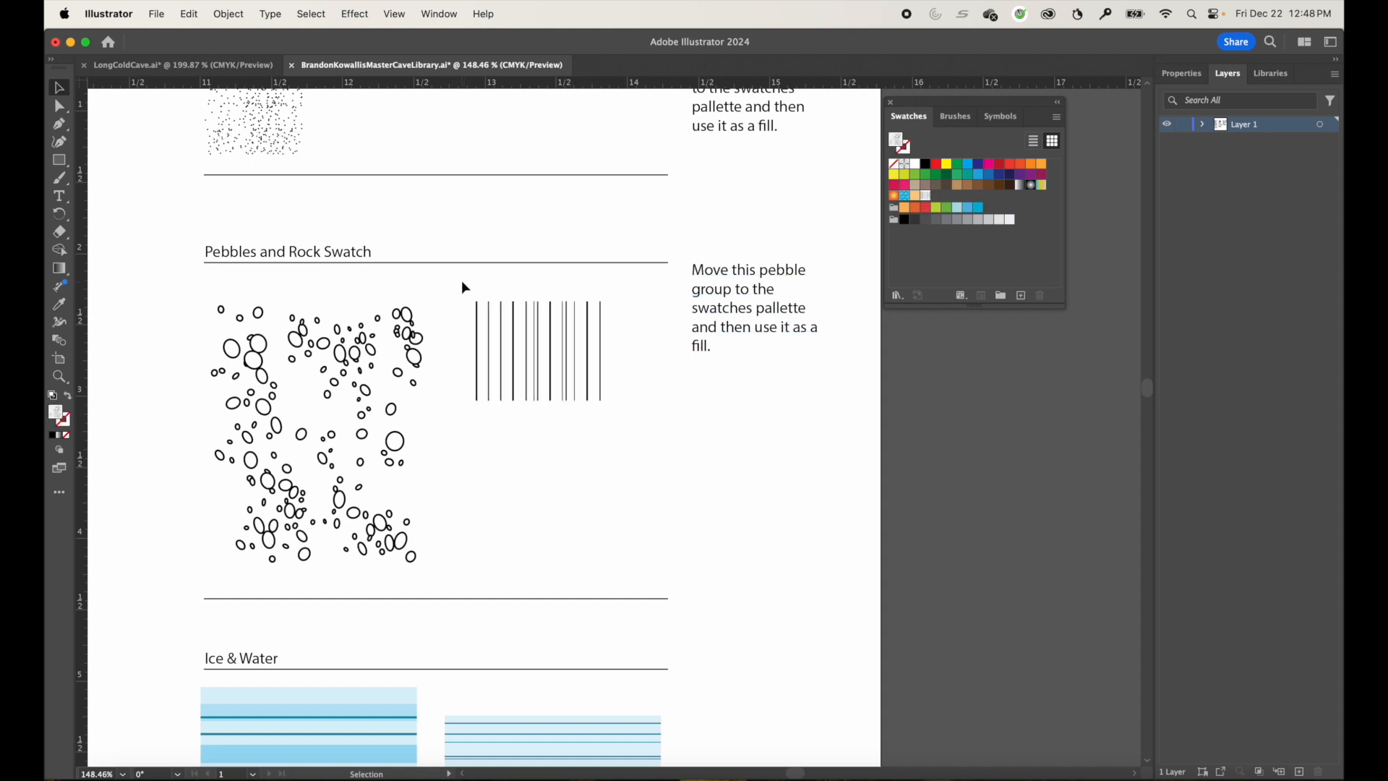
Try moving the largest rock up over its neighbours in the Rocks section and put it back in place.
key("space")
left_click_drag(525, 320, 780, 364)
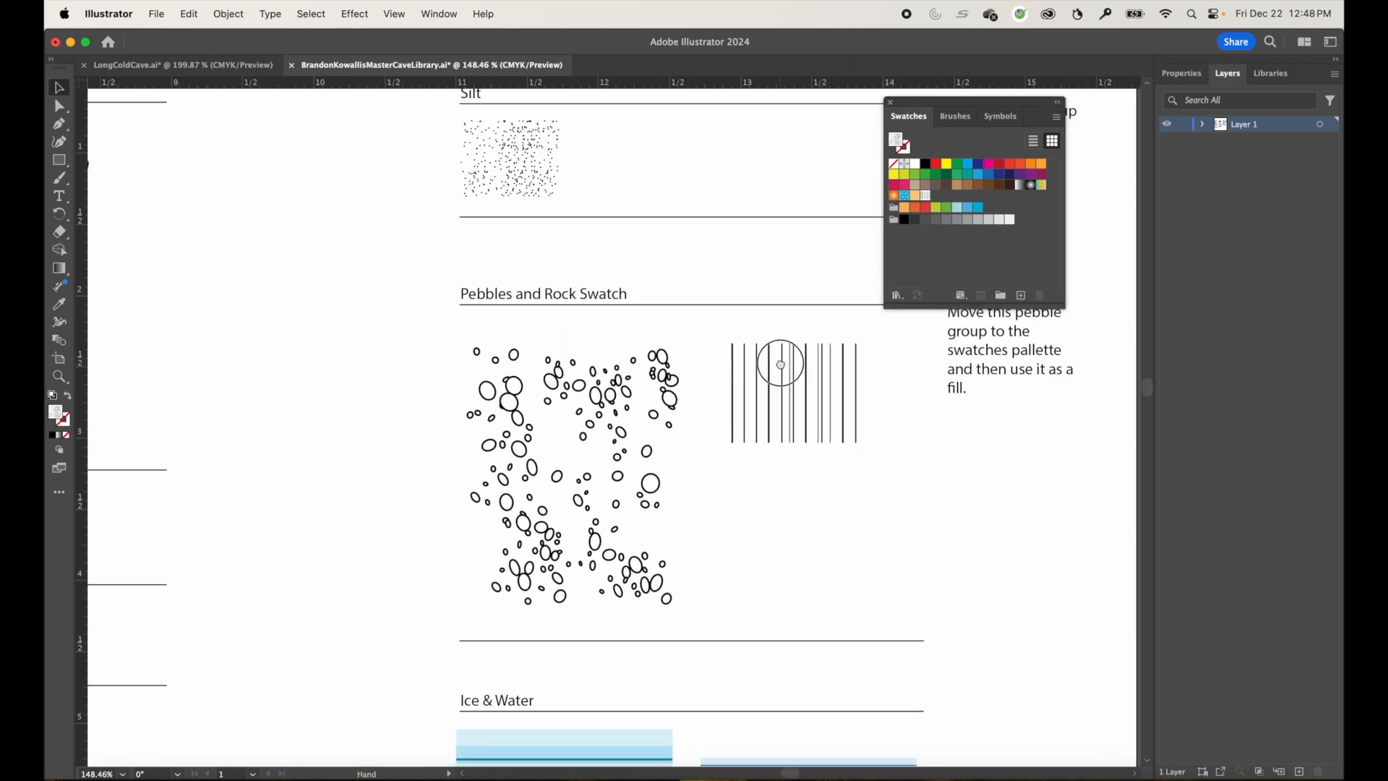
left_click_drag(412, 347, 654, 365)
key("space")
left_click_drag(568, 388, 258, 339)
left_click(785, 365)
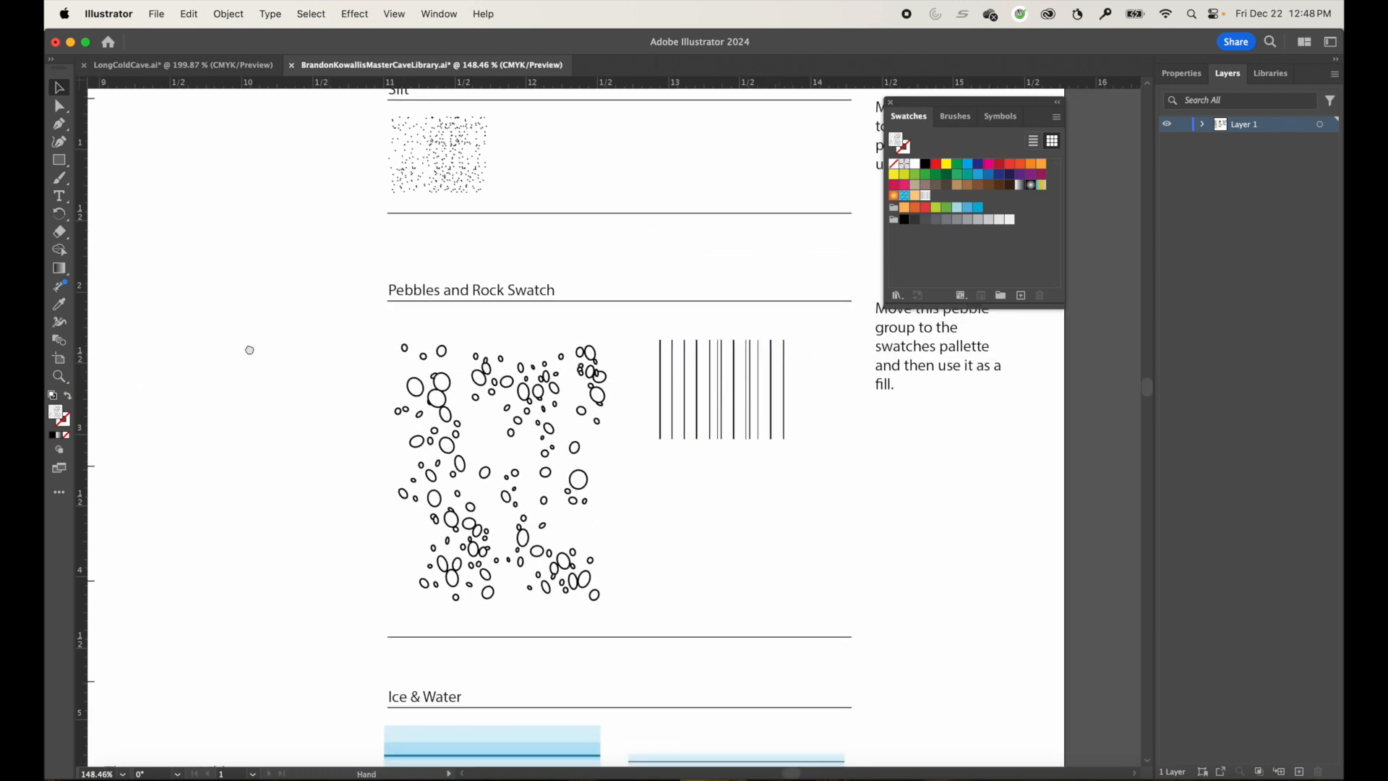
key("space")
left_click_drag(251, 348, 705, 412)
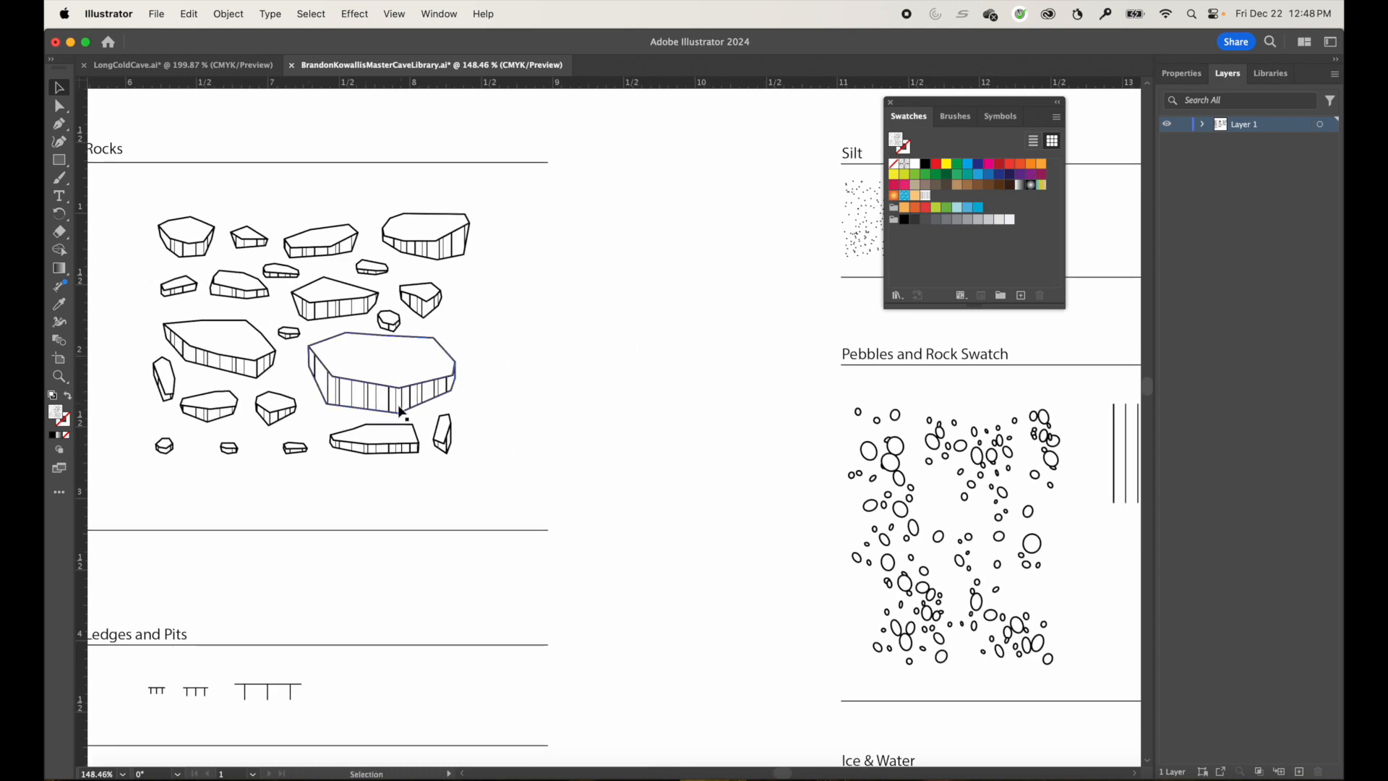
left_click_drag(385, 372, 374, 291)
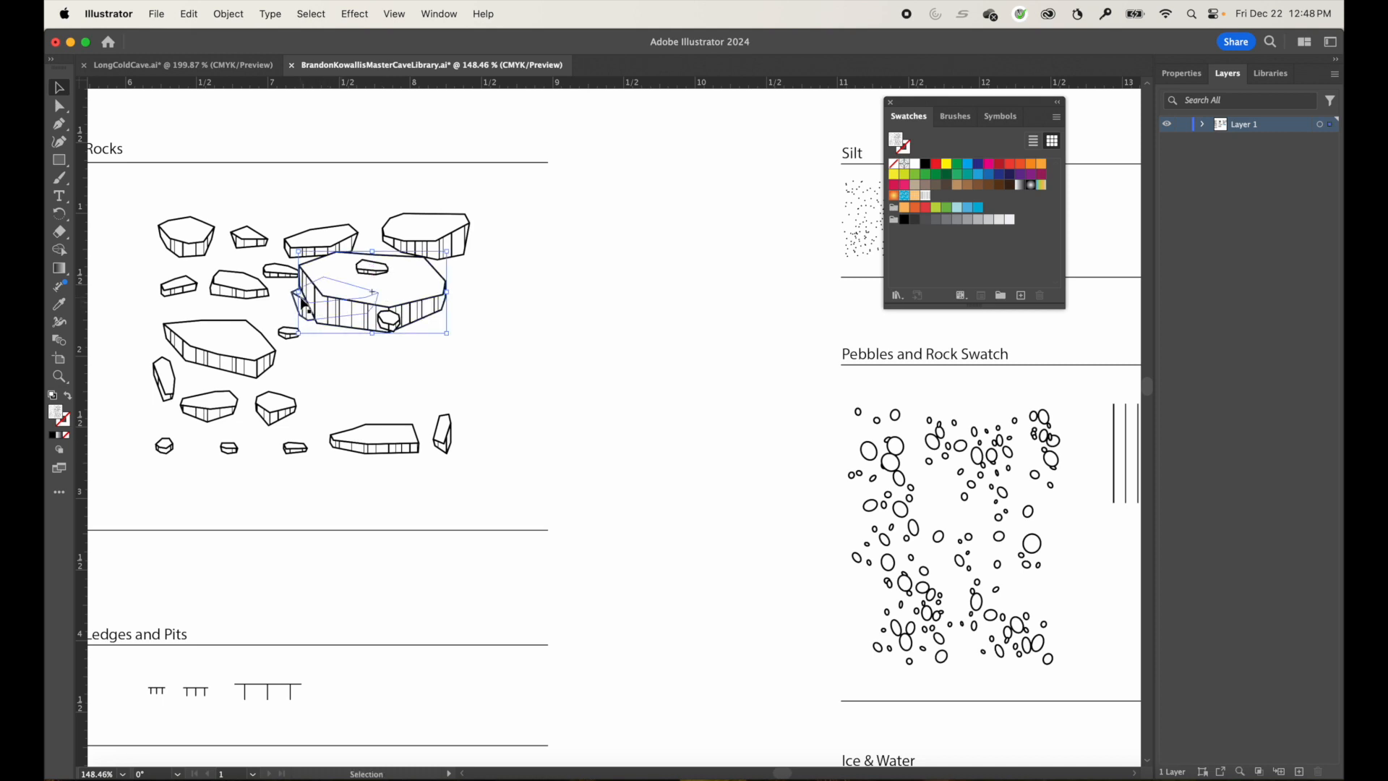
left_click_drag(344, 287, 351, 363)
Add the group of vertical lines beside the pebbles to the swatches as a new pattern.
left_click_drag(636, 478, 320, 447)
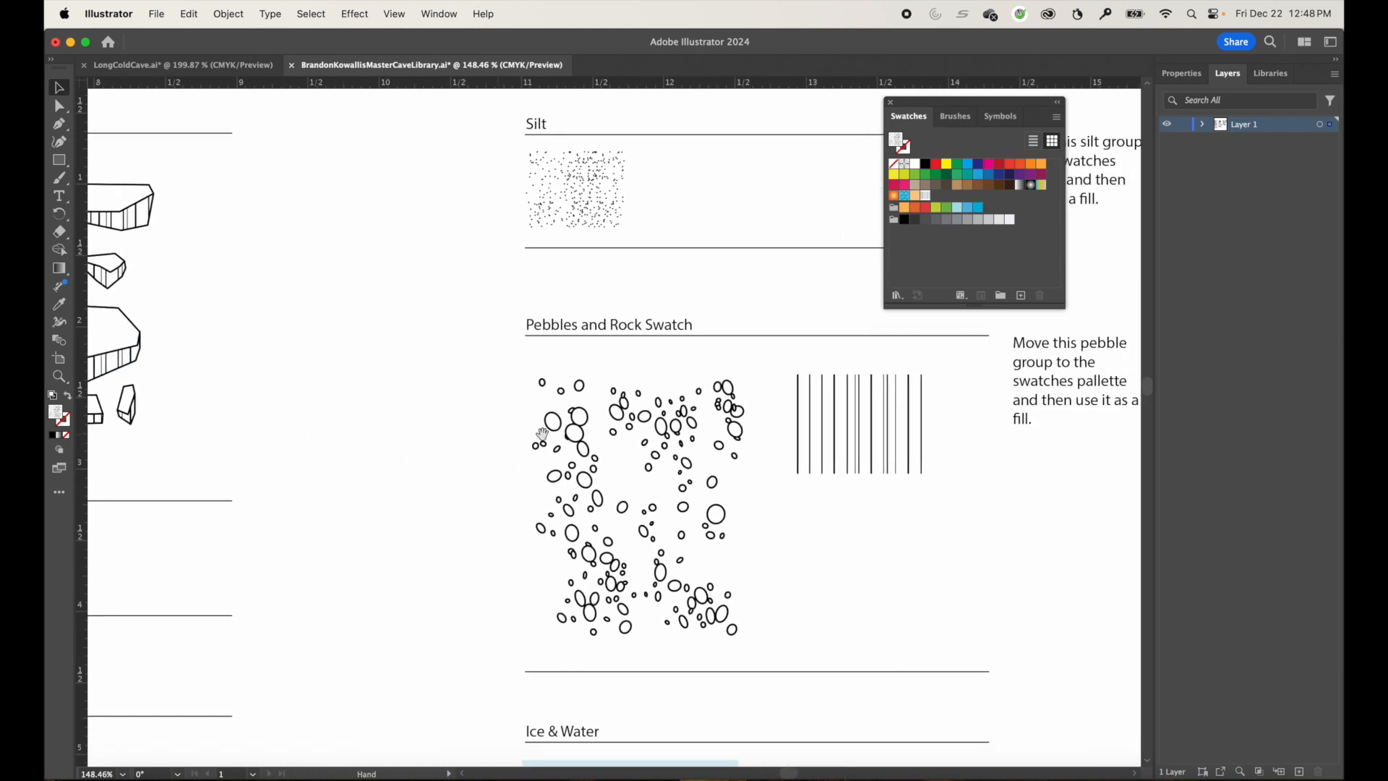
left_click_drag(821, 517, 747, 503)
left_click_drag(703, 339, 895, 506)
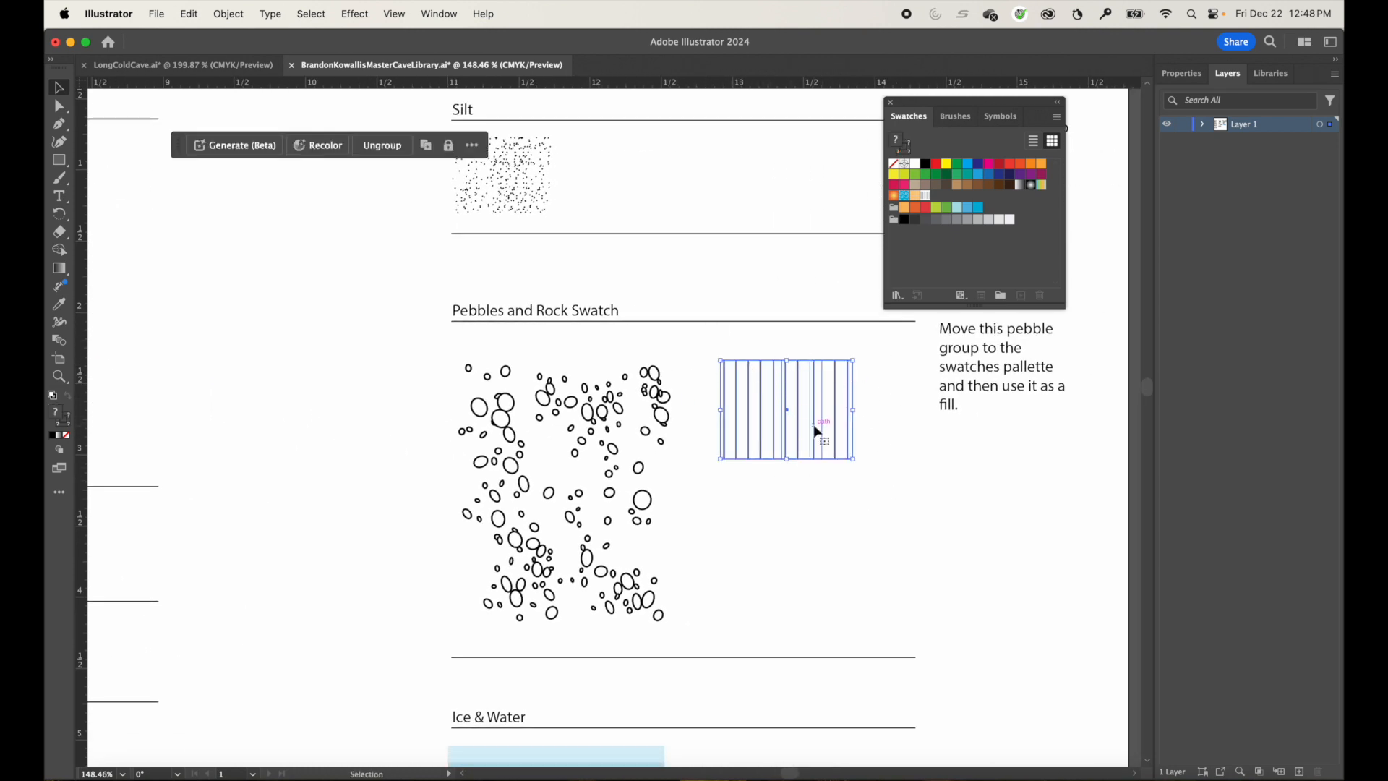
left_click_drag(803, 433, 956, 201)
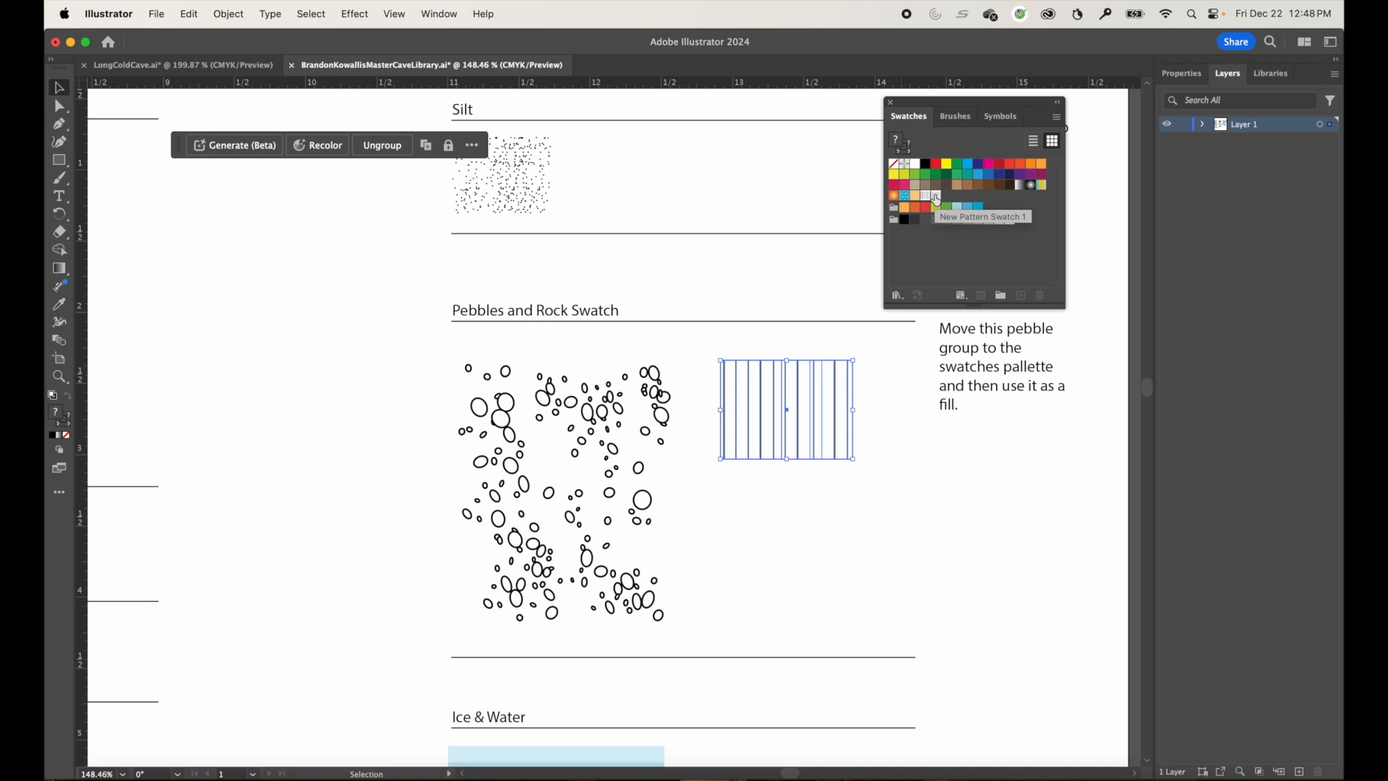
Inspect the separate coloured bands that make up the wide-banded artwork under Ice & Water.
scroll(389, 477, "down", 10)
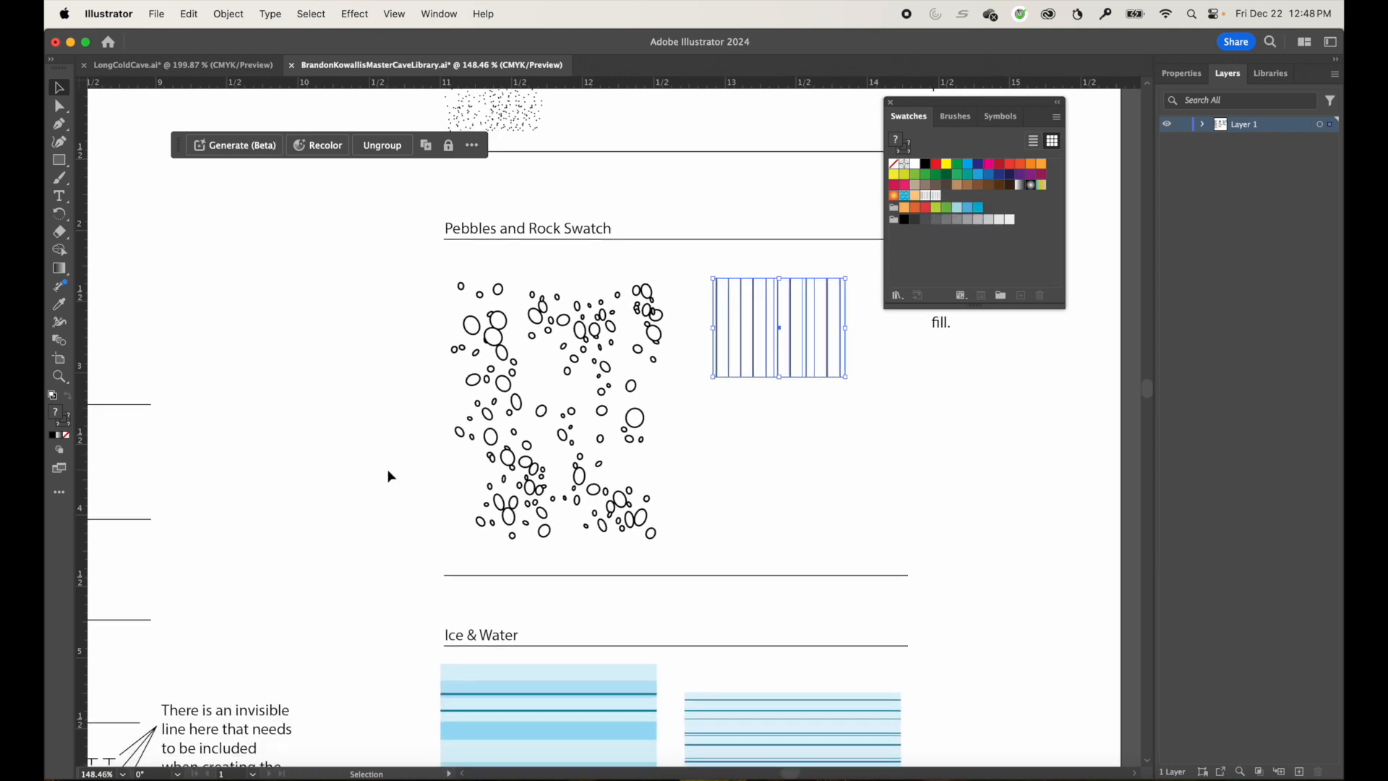
left_click_drag(407, 485, 658, 673)
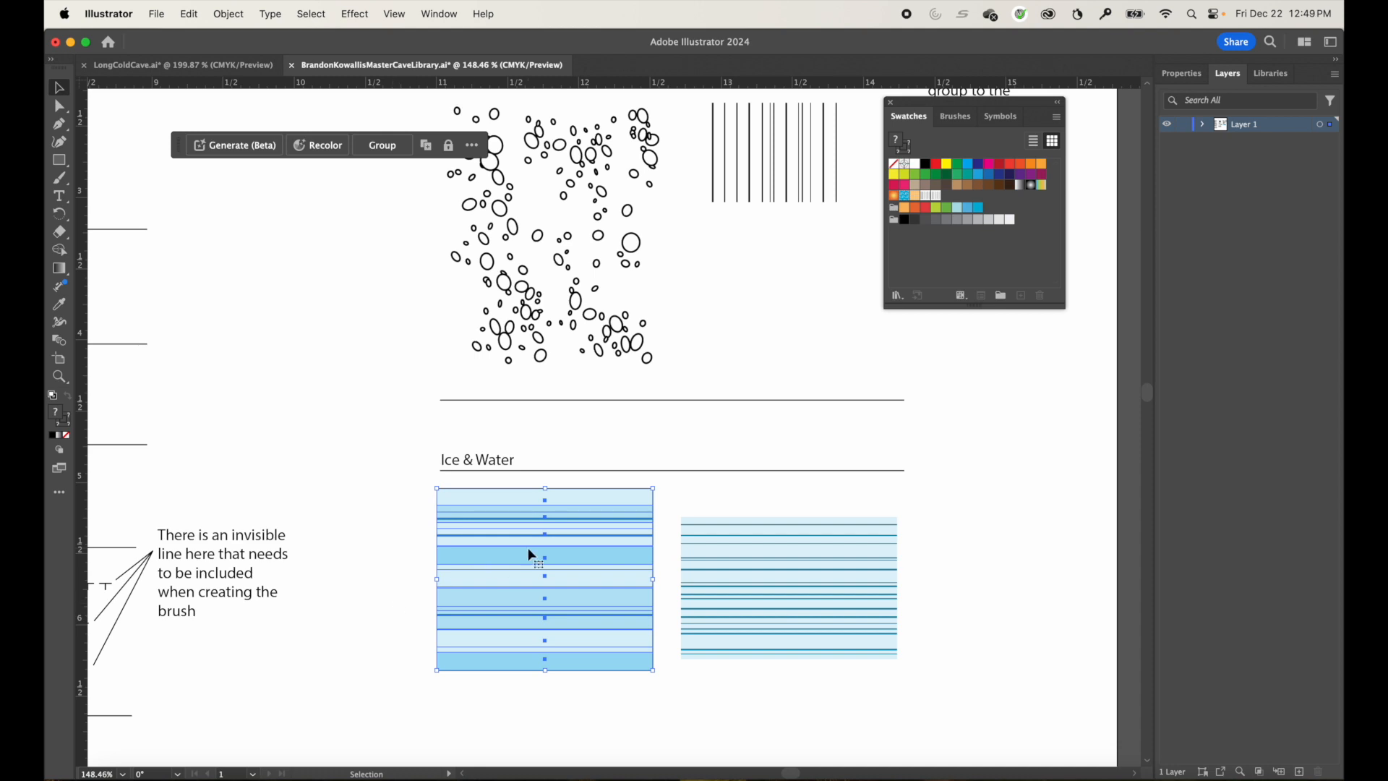
left_click(393, 505)
left_click(463, 500)
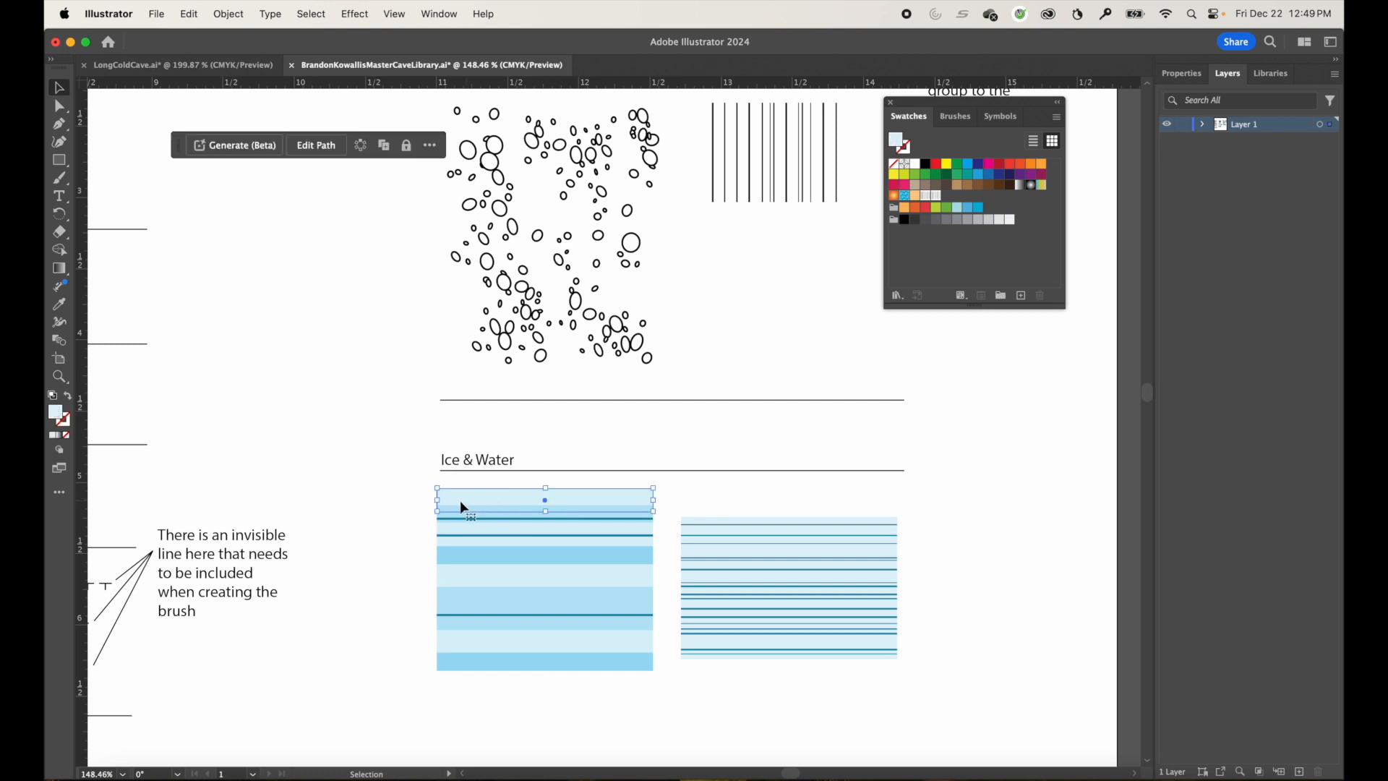
left_click(465, 535)
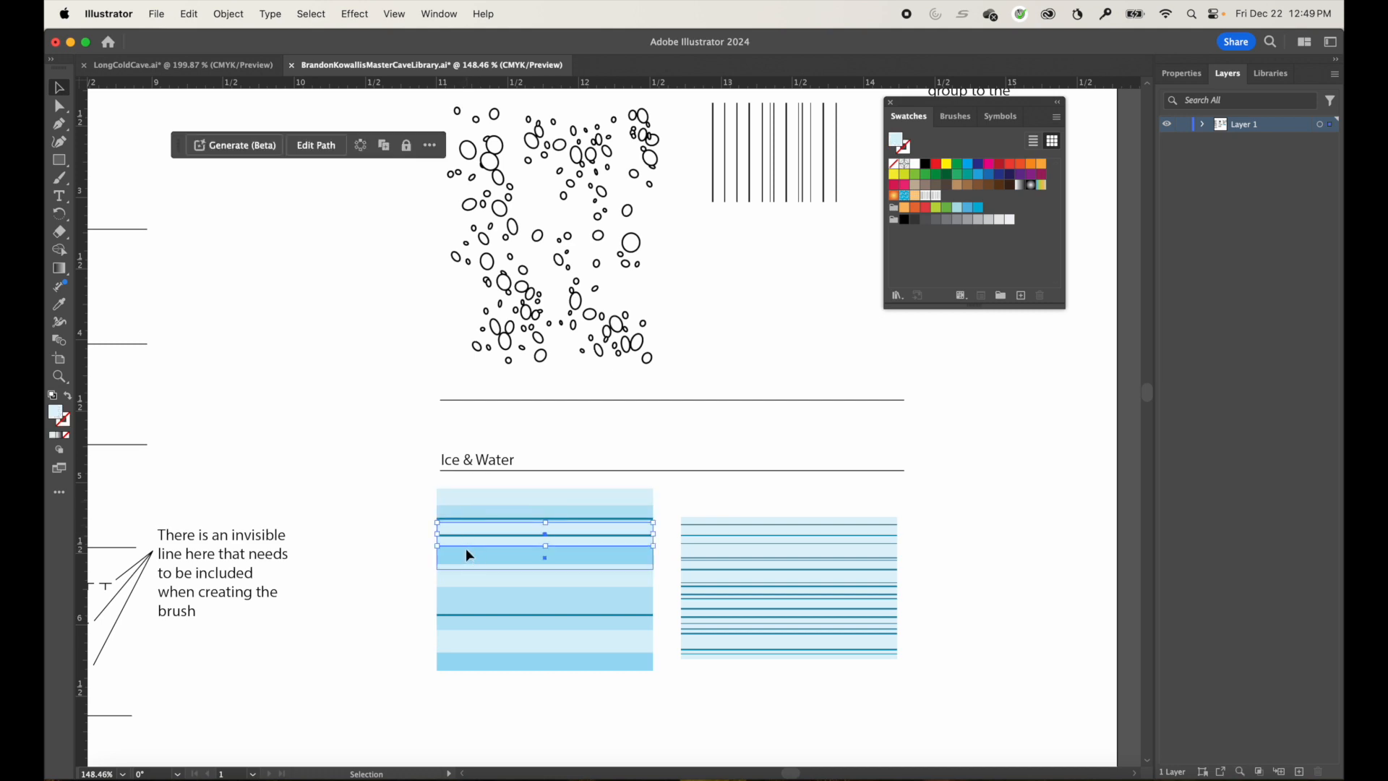
left_click(468, 556)
Add both Ice & Water artworks, the wide blue bands and the thin-lined block, to the swatches as separate patterns.
left_click_drag(401, 468, 628, 673)
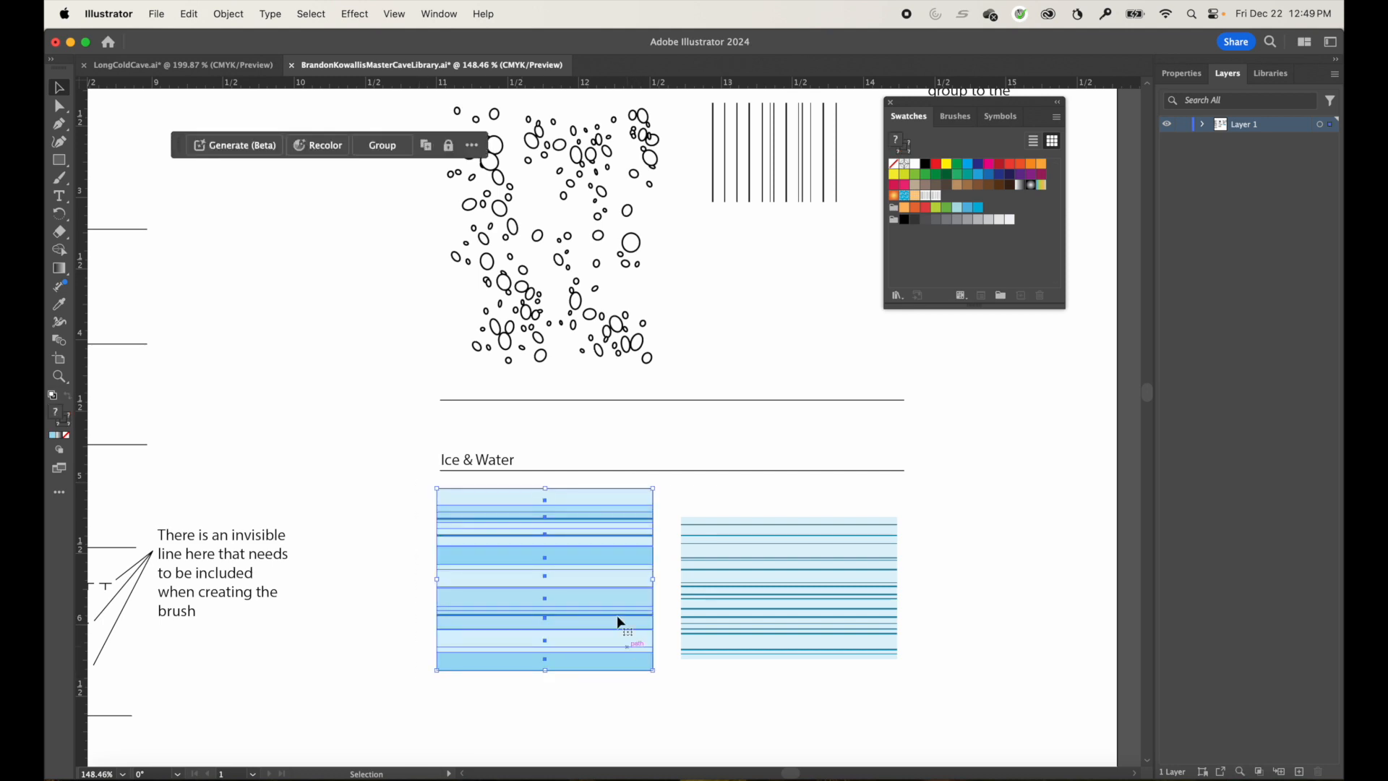
left_click_drag(597, 574, 985, 201)
left_click_drag(673, 498, 935, 684)
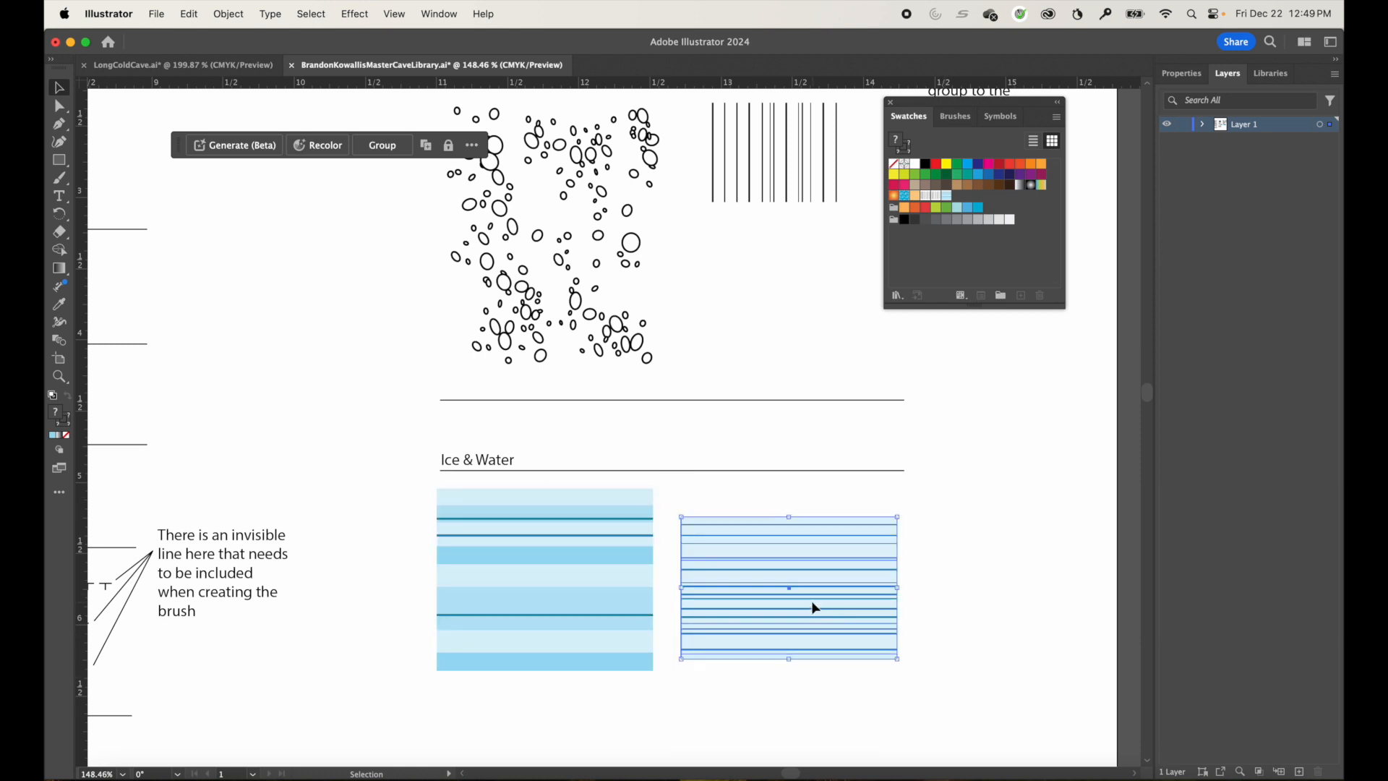
left_click_drag(815, 607, 974, 201)
scroll(930, 474, "down", 5)
scroll(932, 483, "down", 2)
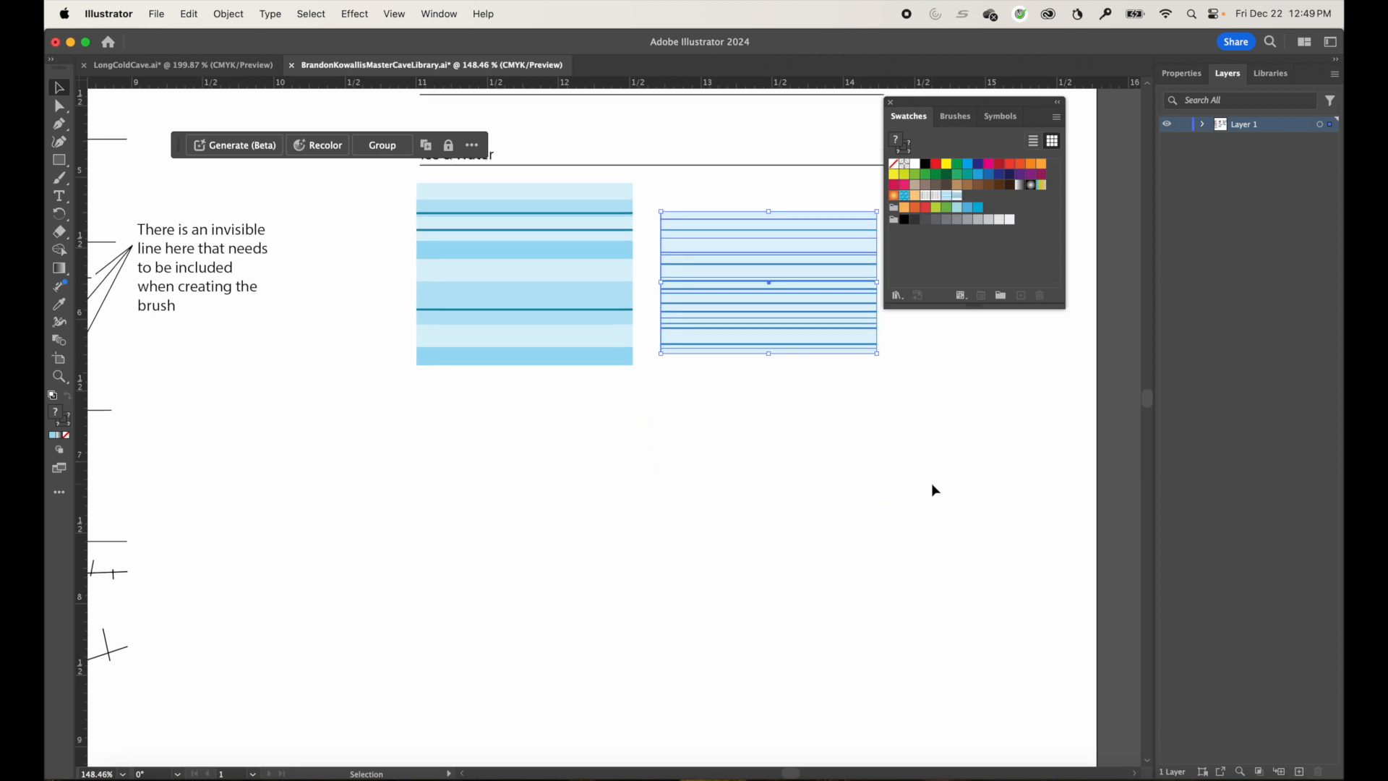
scroll(932, 484, "up", 3)
key("super+minus")
key("super+minus")
key("super+minus")
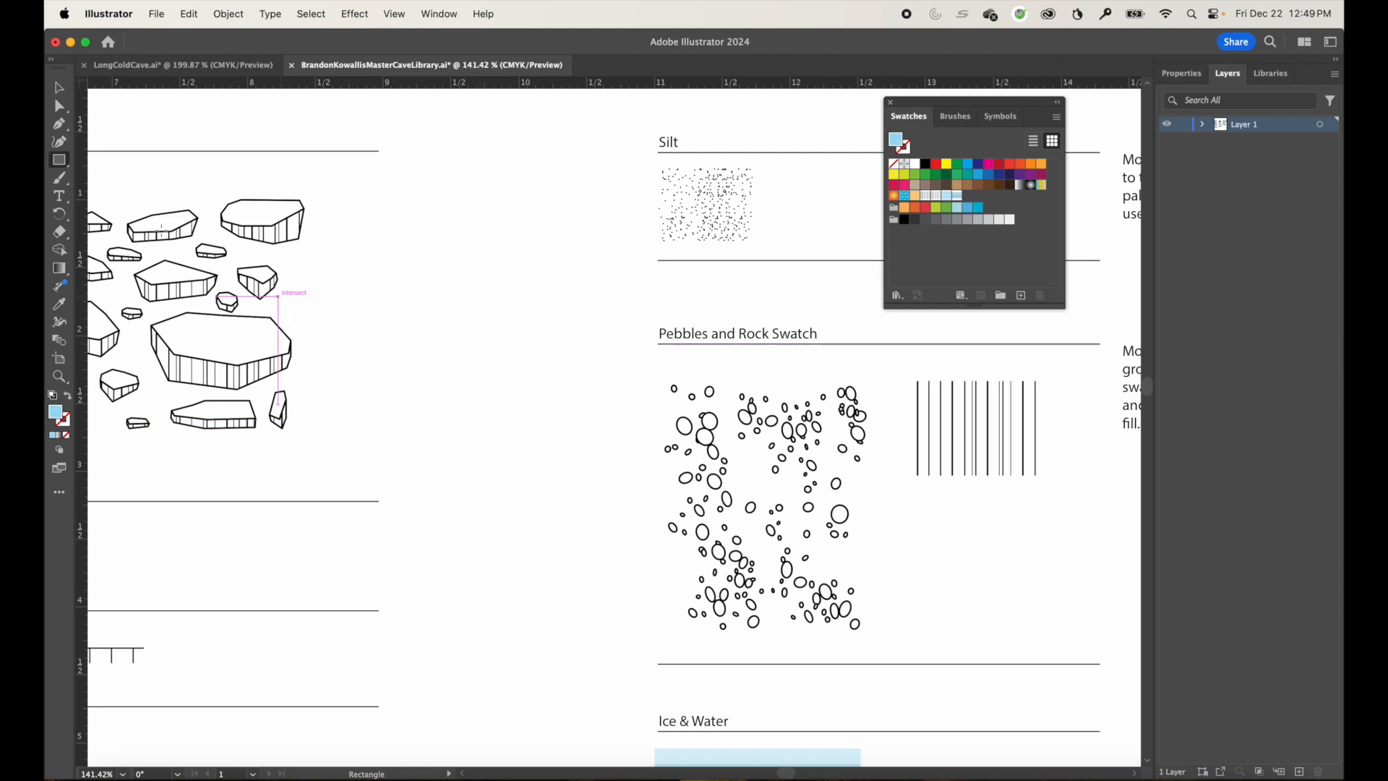
Draw a rectangle between the Rocks and Silt artwork and fill it with the wide blue bands pattern.
left_click_drag(61, 160, 107, 160)
left_click_drag(431, 208, 621, 369)
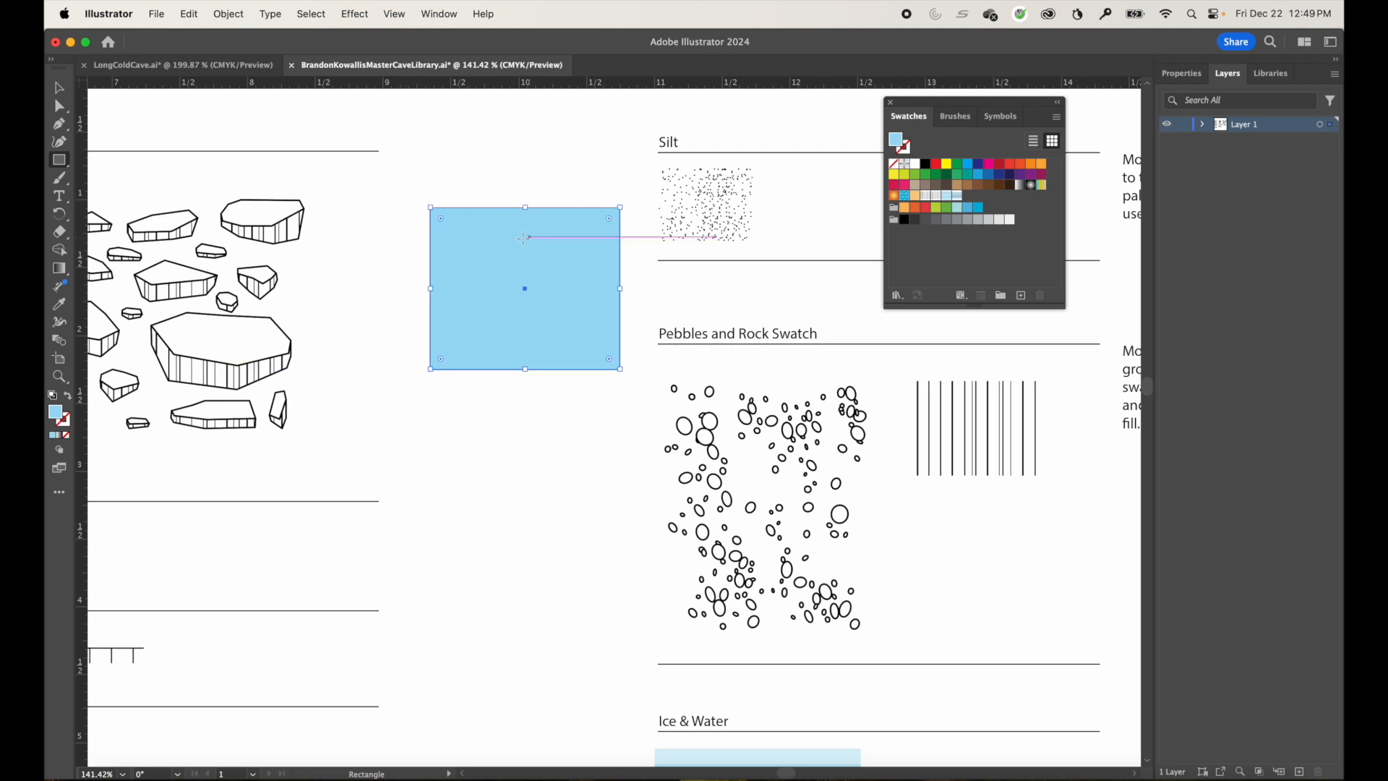
key("v")
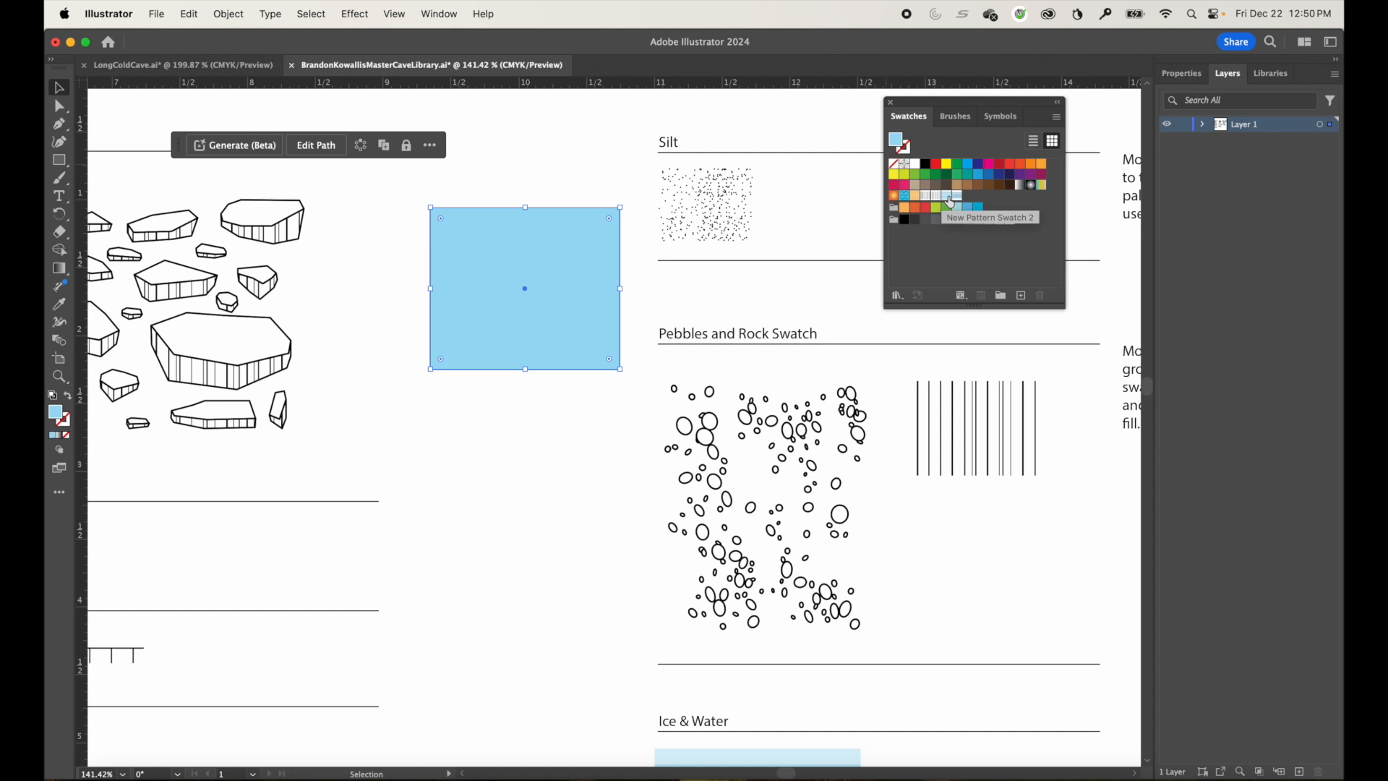
left_click_drag(951, 202, 485, 282)
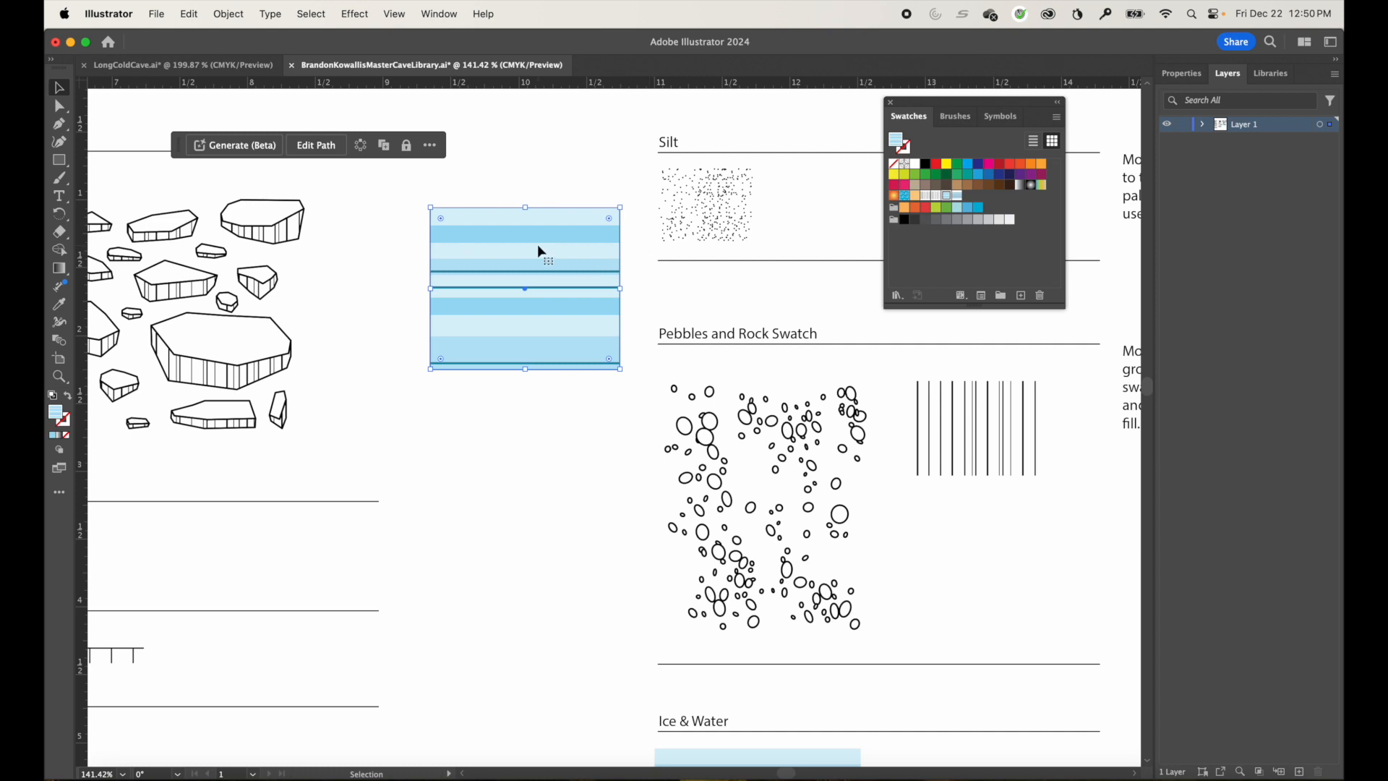
Try the other patterns on the rectangle, ending with the thin-lined water one, then try a slight clockwise rotation and undo it.
left_click(937, 197)
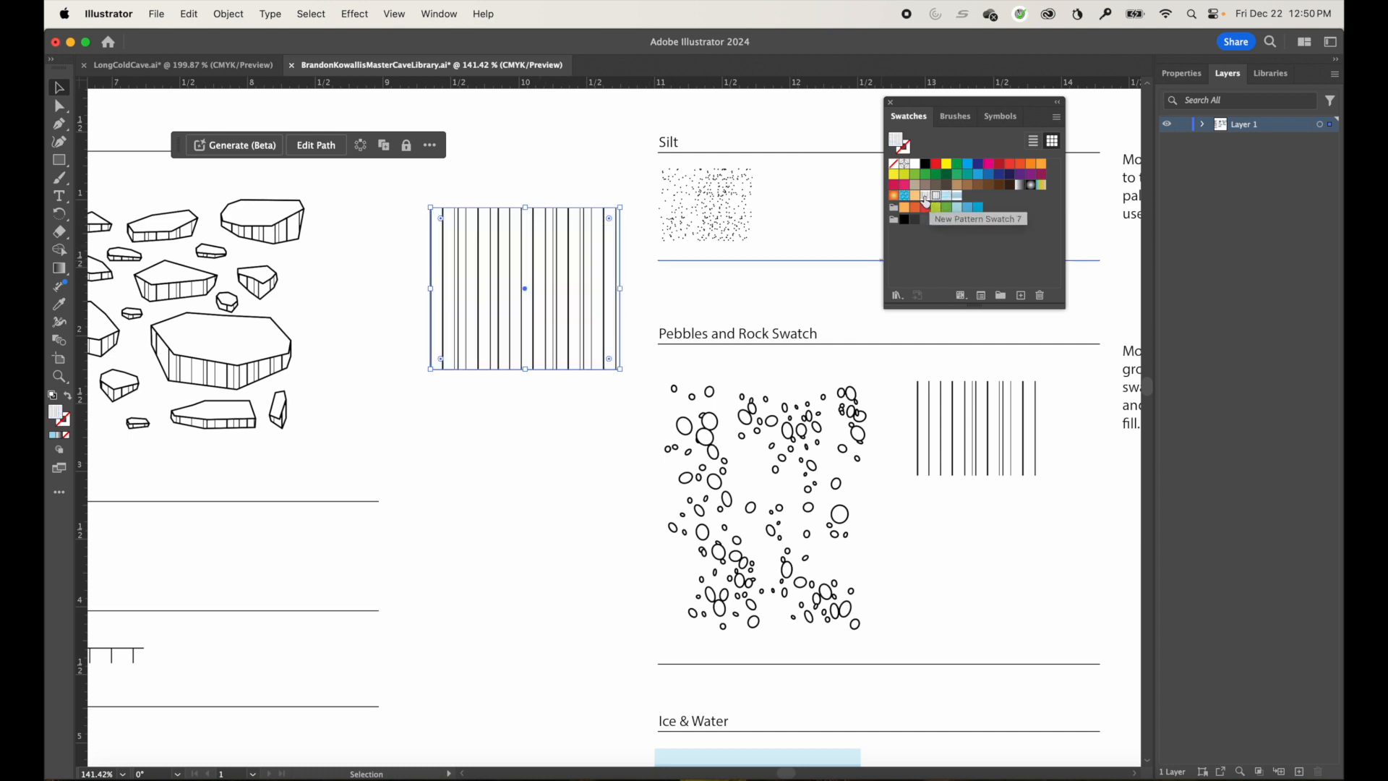
left_click(927, 197)
left_click(958, 198)
left_click(959, 199)
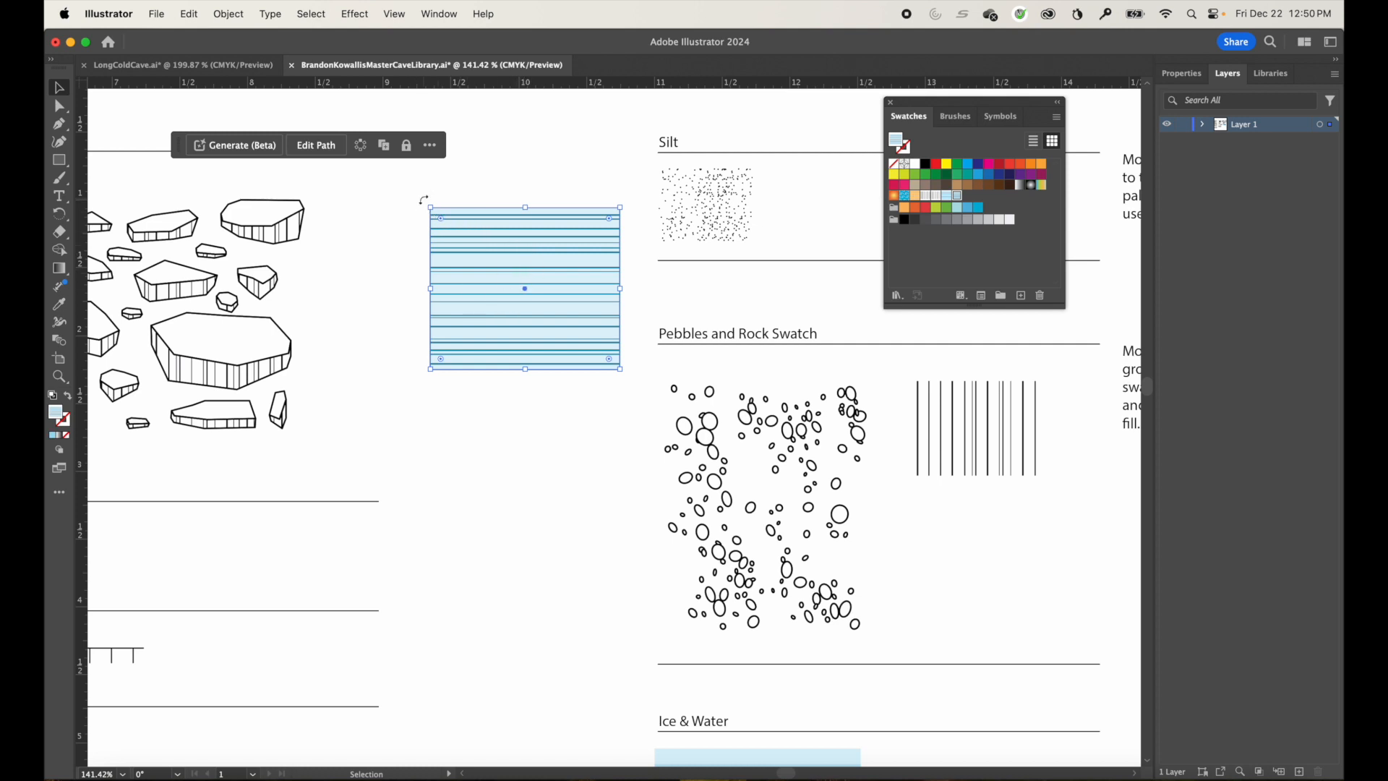
mouse_move(423, 201)
left_mouse_down()
mouse_move(462, 180)
mouse_move(551, 192)
mouse_move(434, 185)
mouse_move(379, 233)
mouse_move(356, 279)
mouse_move(458, 155)
mouse_move(523, 167)
mouse_move(370, 209)
mouse_move(472, 191)
mouse_move(344, 249)
mouse_move(432, 187)
left_mouse_up()
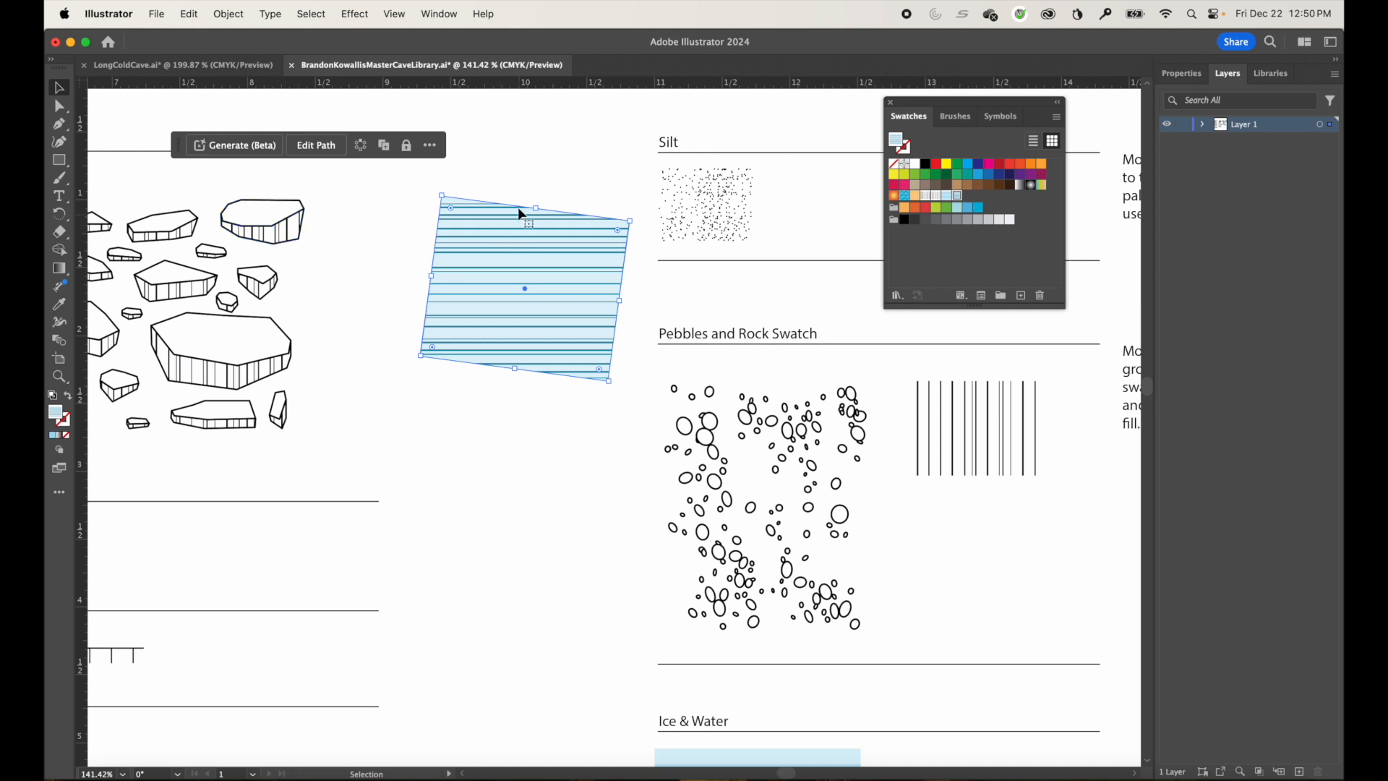
key("super+z")
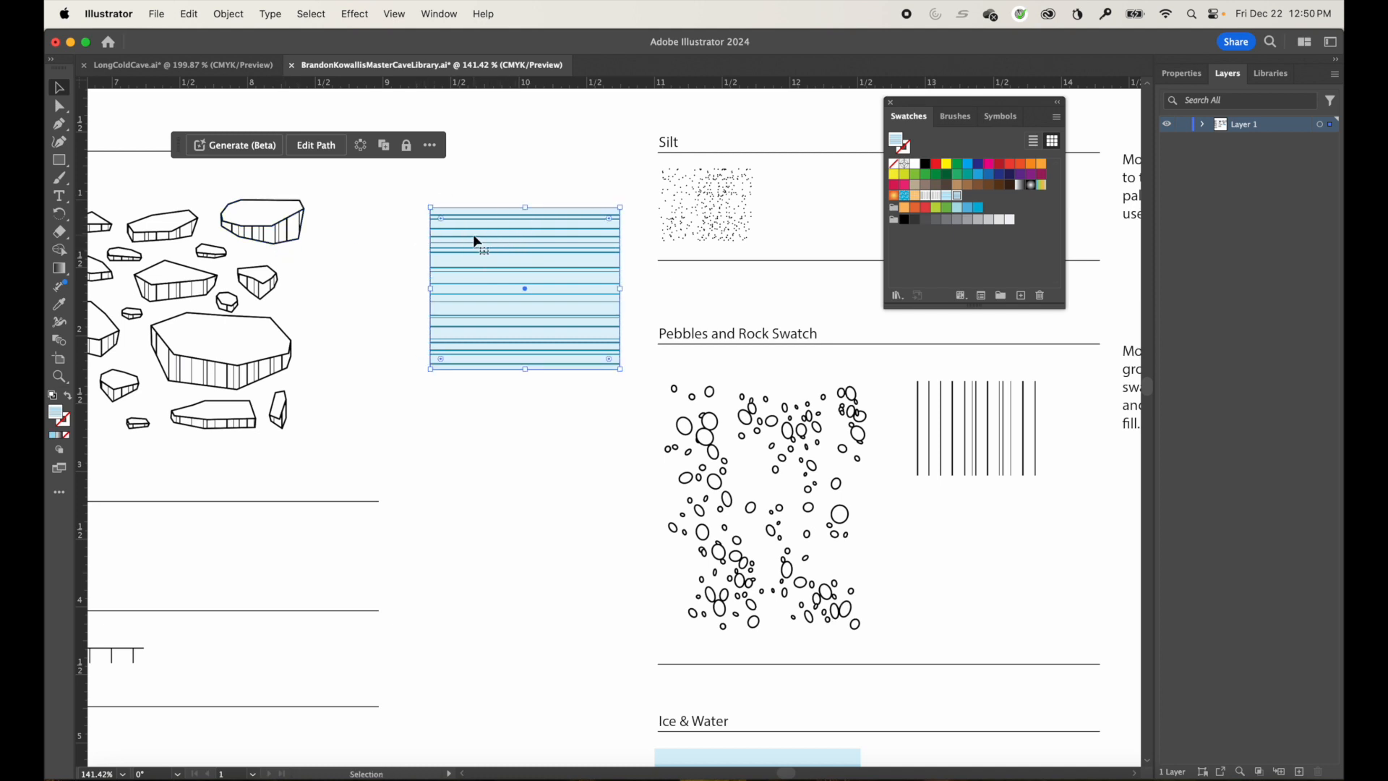
Enable Transform Pattern Tiles in the general preferences.
left_click(110, 14)
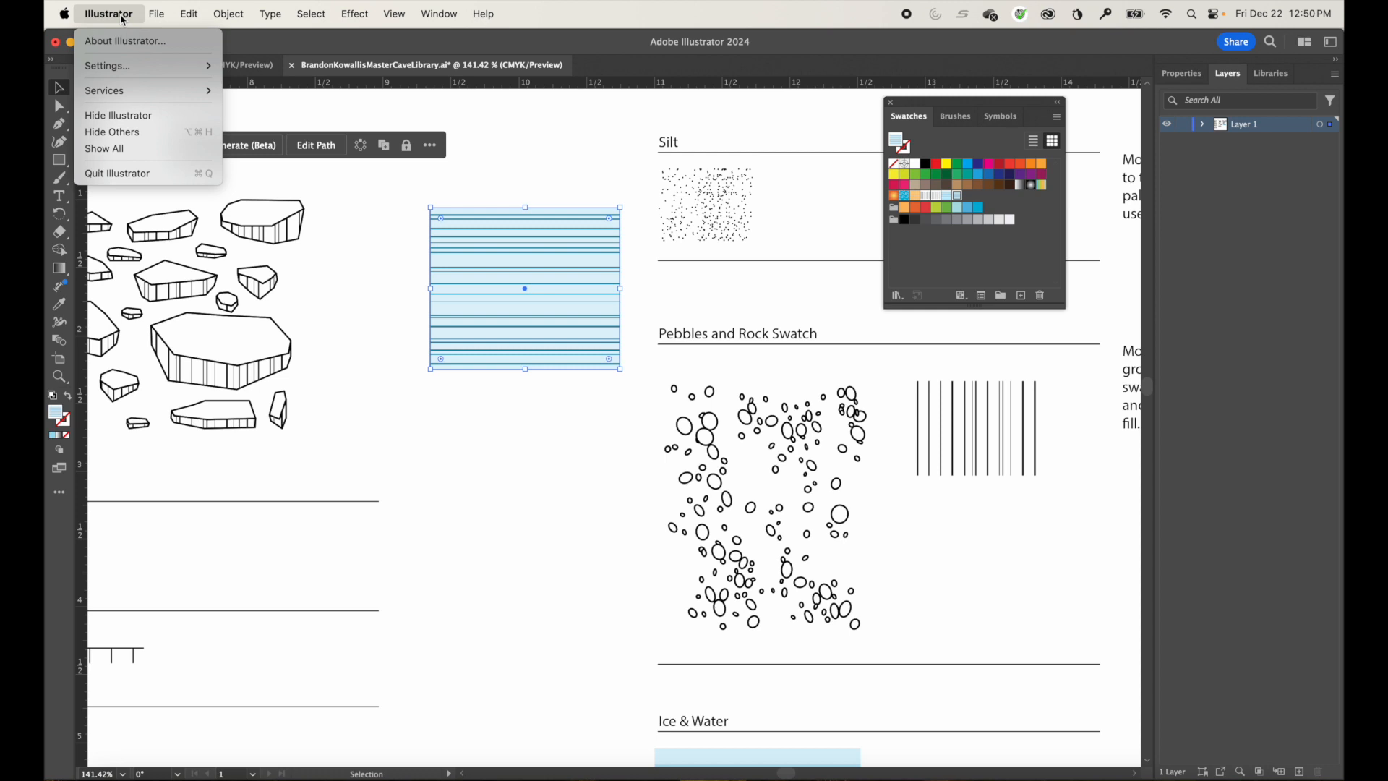
mouse_move(119, 71)
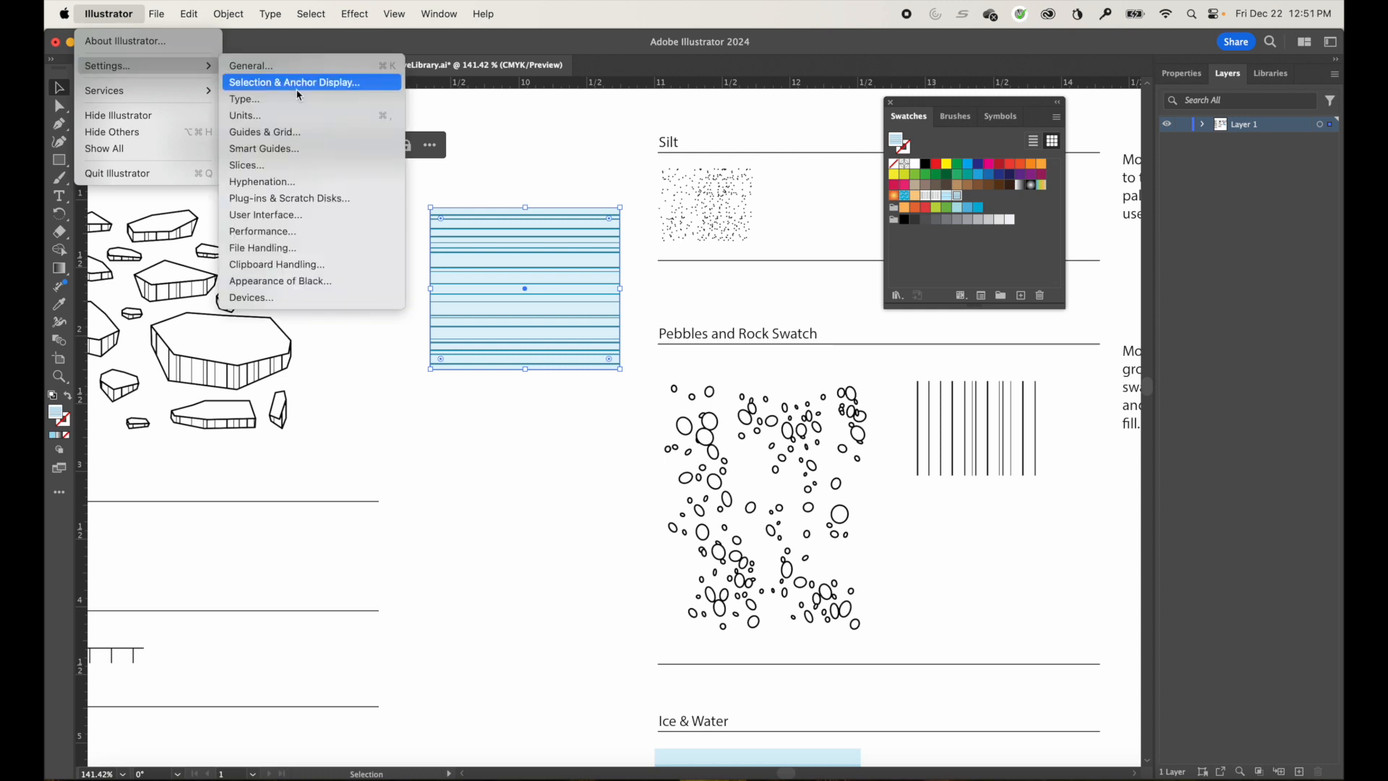
left_click(251, 66)
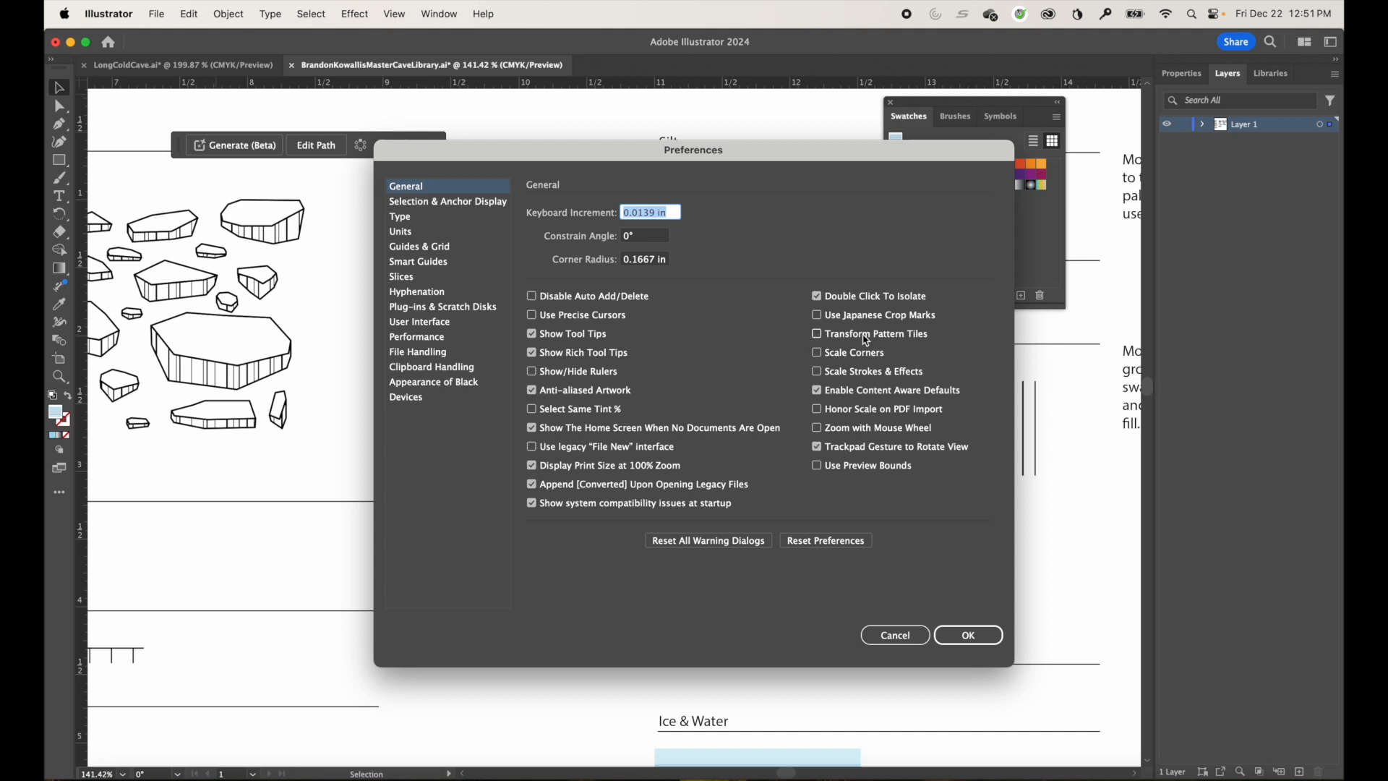
left_click(817, 334)
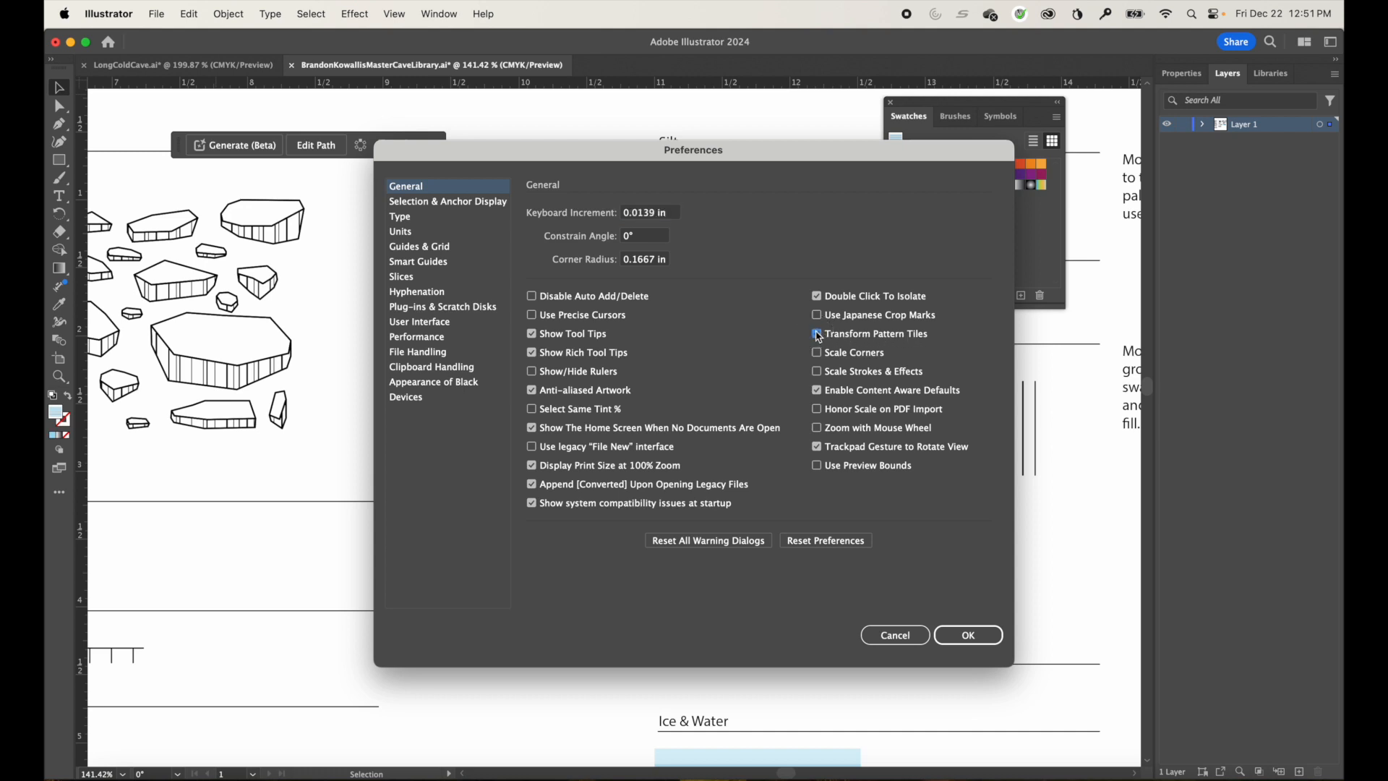
left_click(967, 633)
Rotate the thin-lined rectangle clockwise to test the pattern's rotation, and delete the rectangle.
left_click(549, 439)
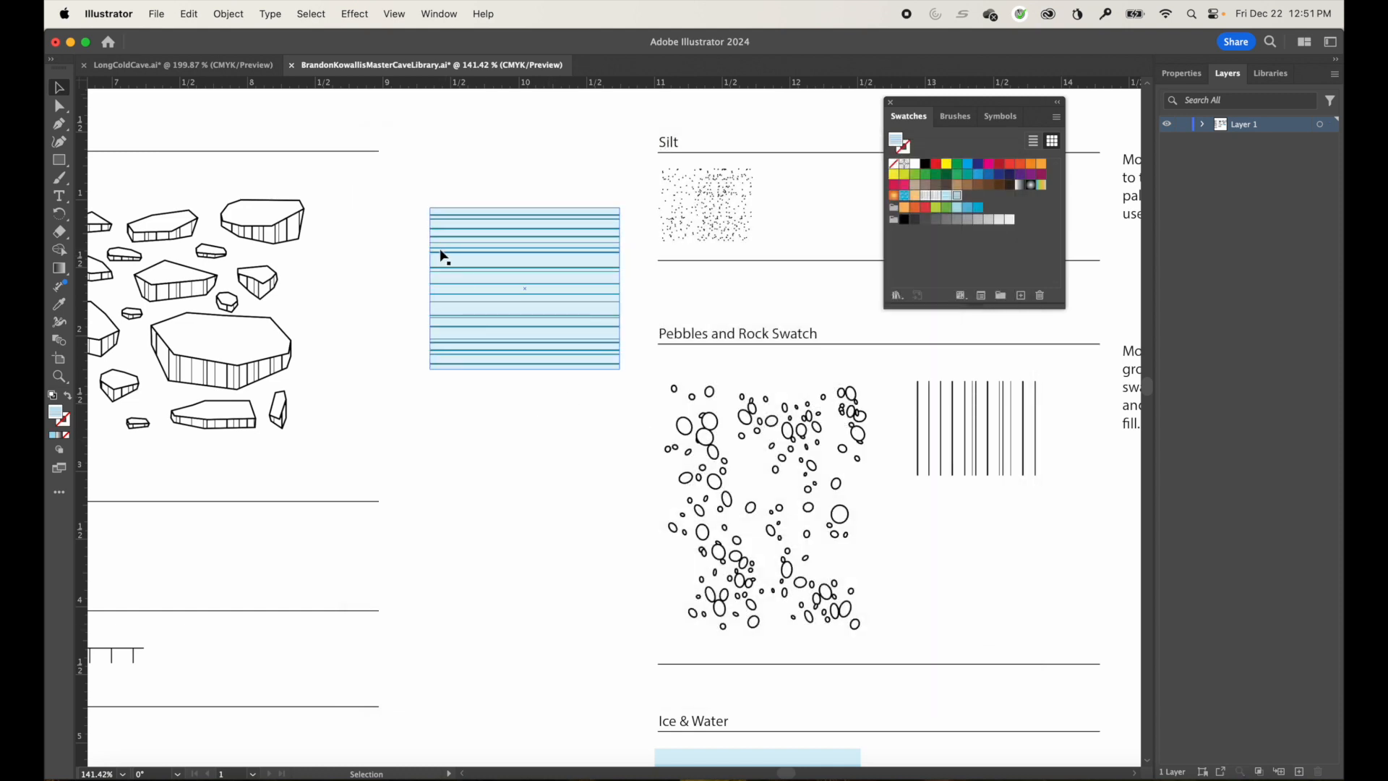
left_click(440, 254)
left_click_drag(424, 201, 467, 192)
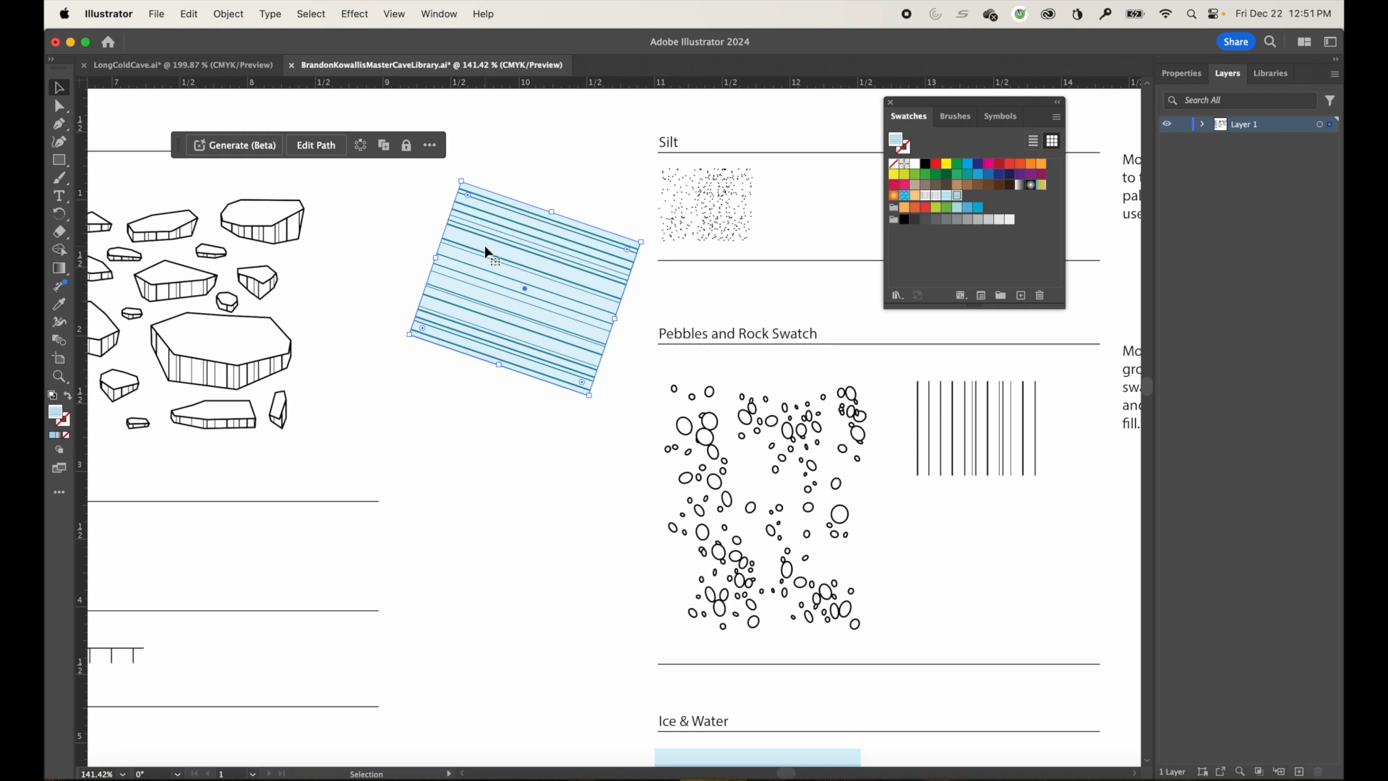
key("Delete")
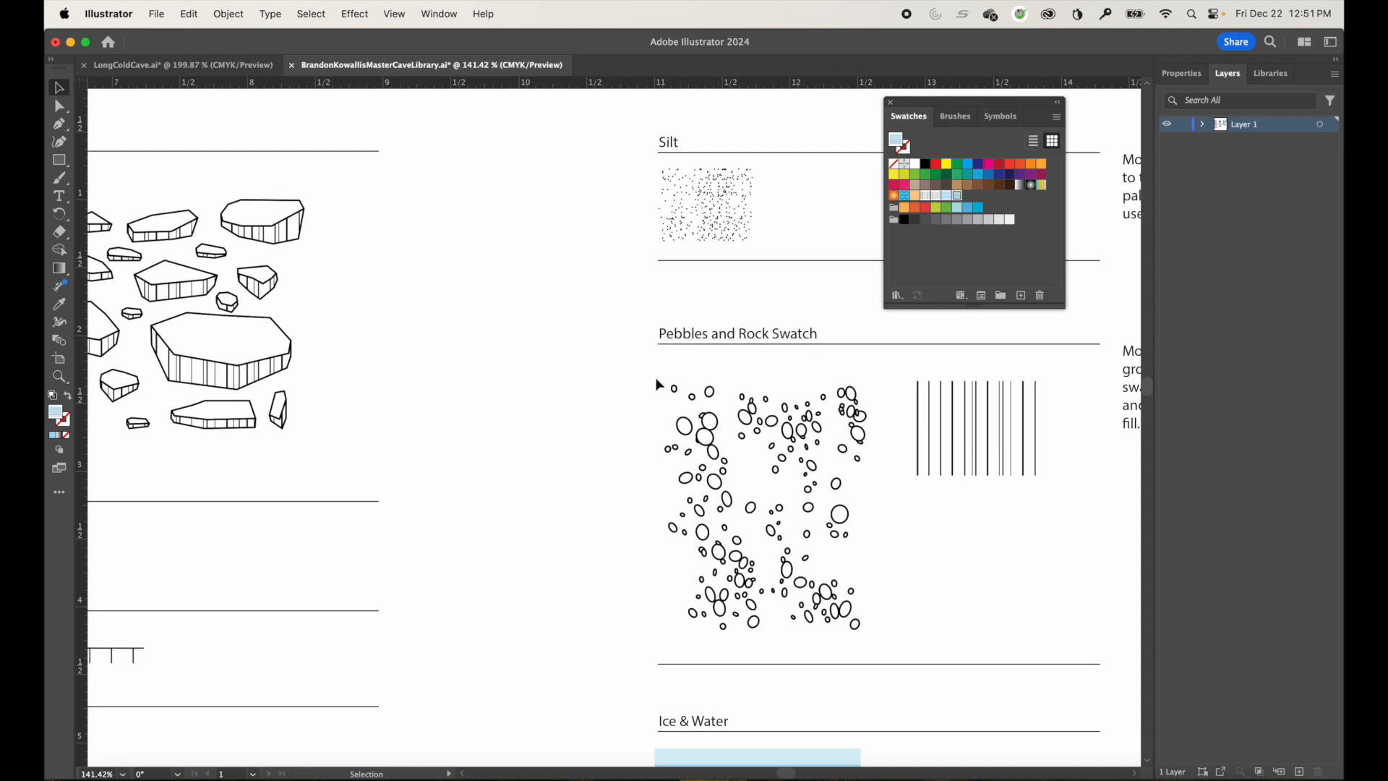
Add the whole pebble artwork under Pebbles and Rock Swatch to the swatches as a new pattern.
left_click_drag(643, 362, 876, 637)
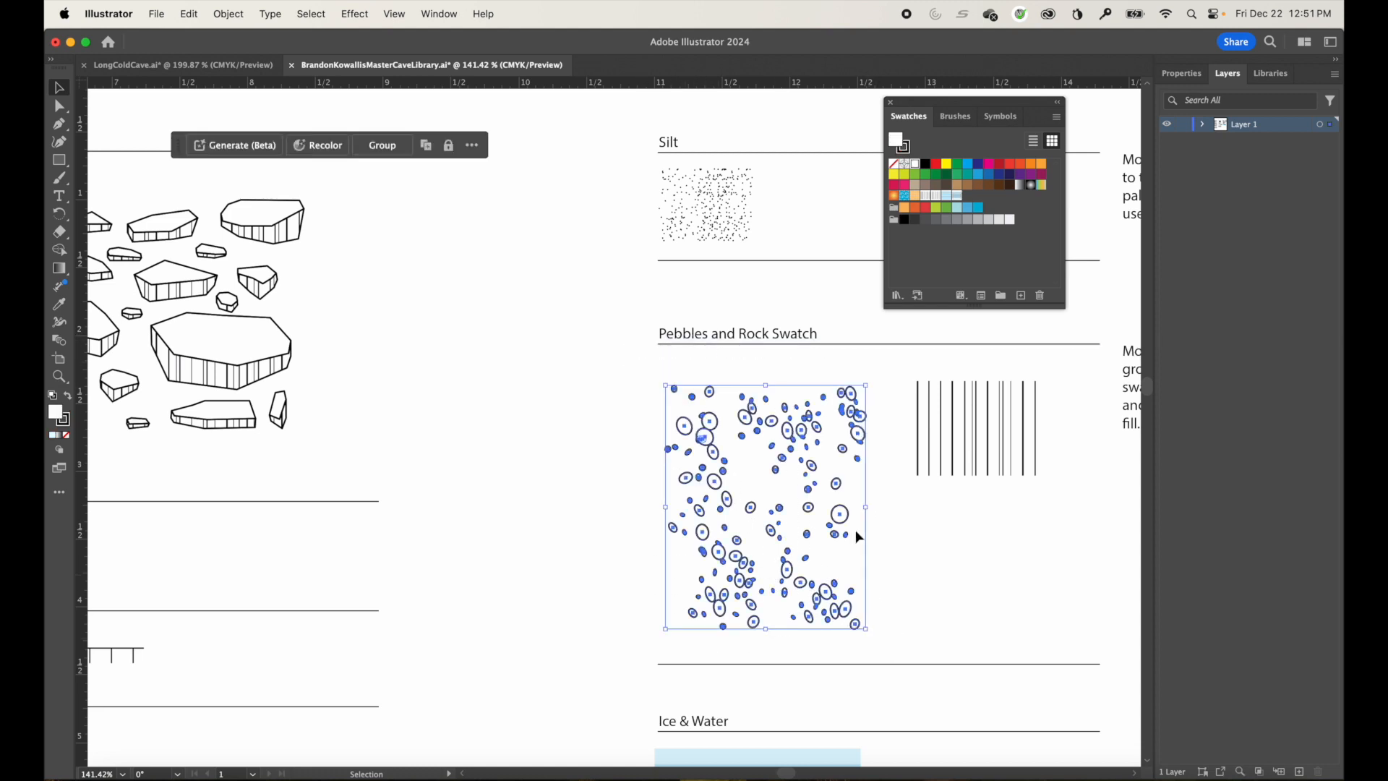
left_click_drag(844, 522, 971, 202)
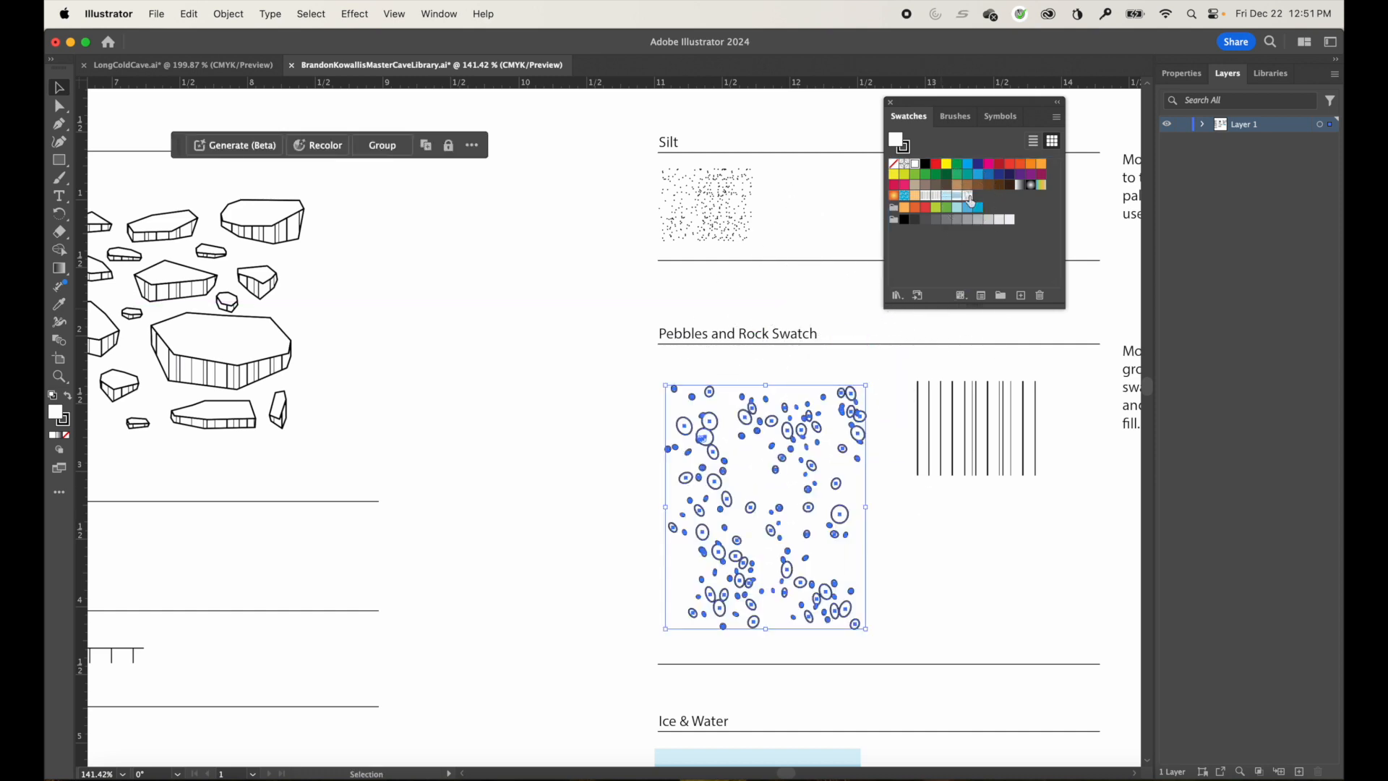
left_click(550, 366)
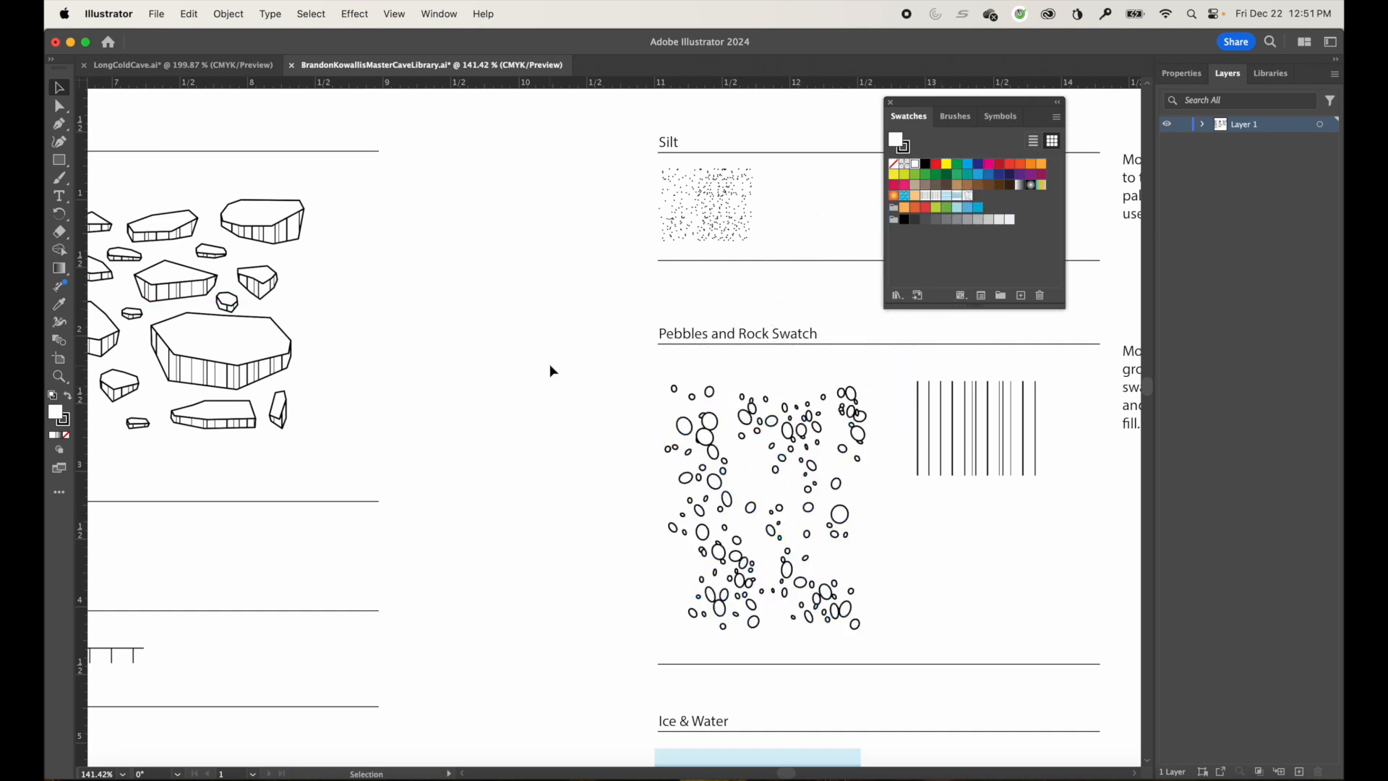
Draw a closed, irregular lobed outline with the Pencil tool in the empty area beside the pebbles.
left_click(61, 178)
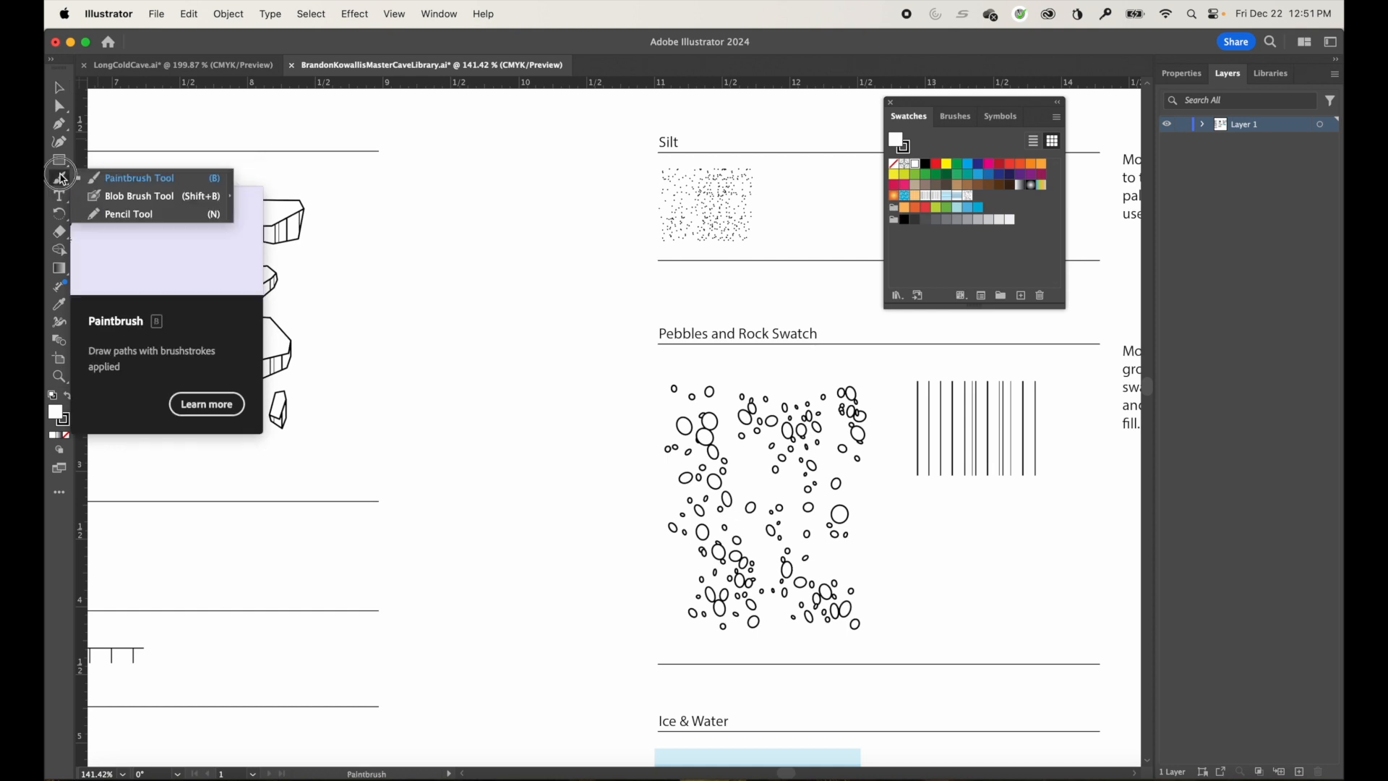
left_click(118, 214)
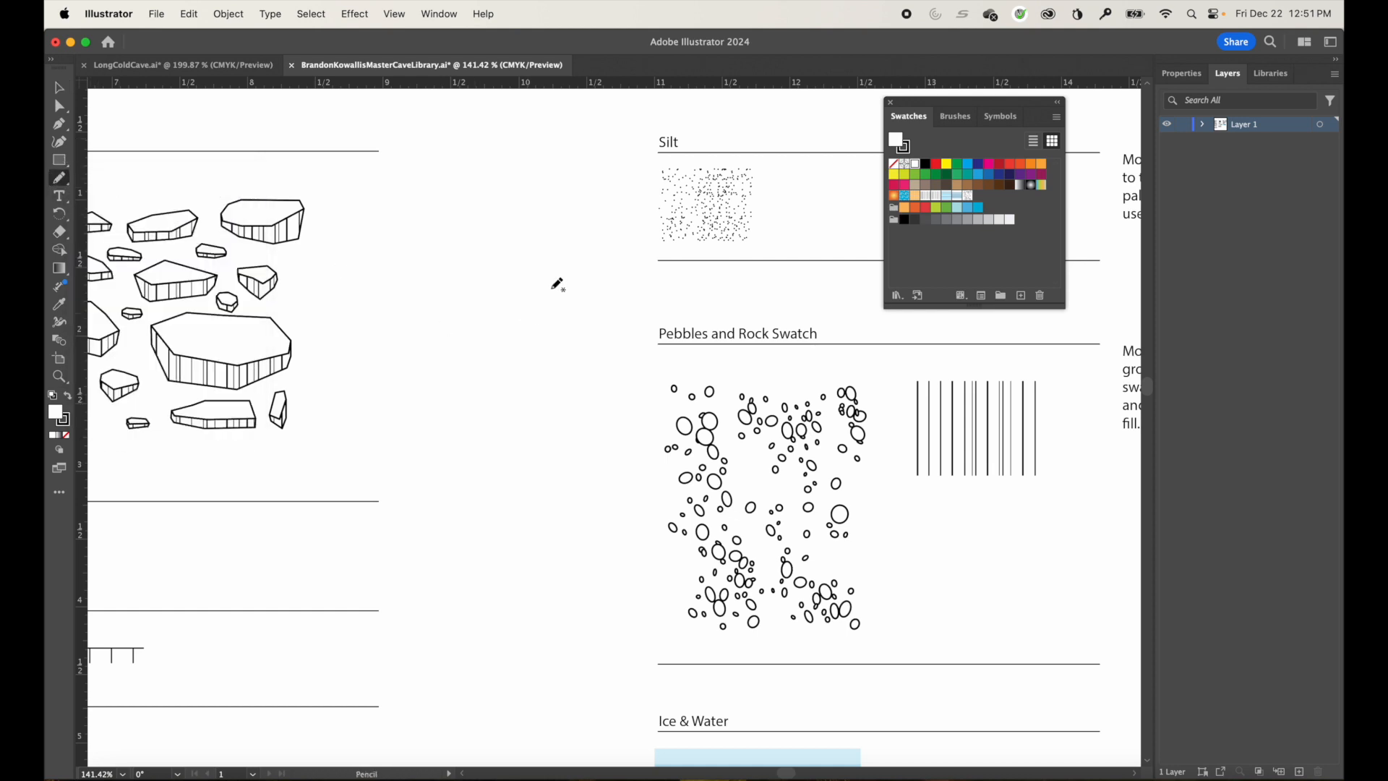
mouse_move(575, 279)
left_mouse_down()
mouse_move(522, 219)
mouse_move(486, 238)
mouse_move(493, 289)
mouse_move(448, 329)
mouse_move(447, 354)
mouse_move(456, 380)
mouse_move(548, 383)
mouse_move(565, 442)
mouse_move(602, 473)
mouse_move(632, 429)
mouse_move(590, 381)
mouse_move(624, 287)
mouse_move(560, 254)
mouse_move(605, 272)
left_mouse_up()
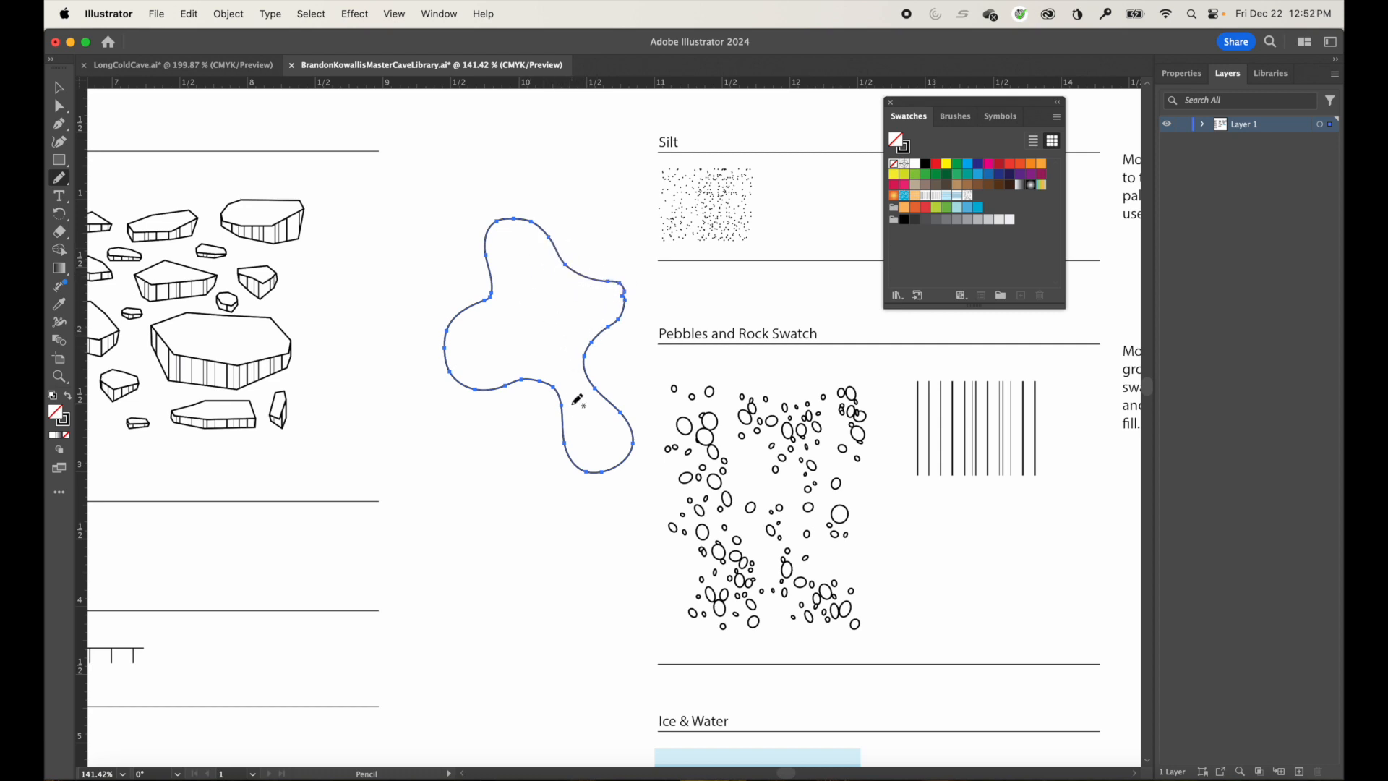
Fill the freehand outline with the new pebble pattern, keeping its black stroke.
key("super")
left_click(68, 425)
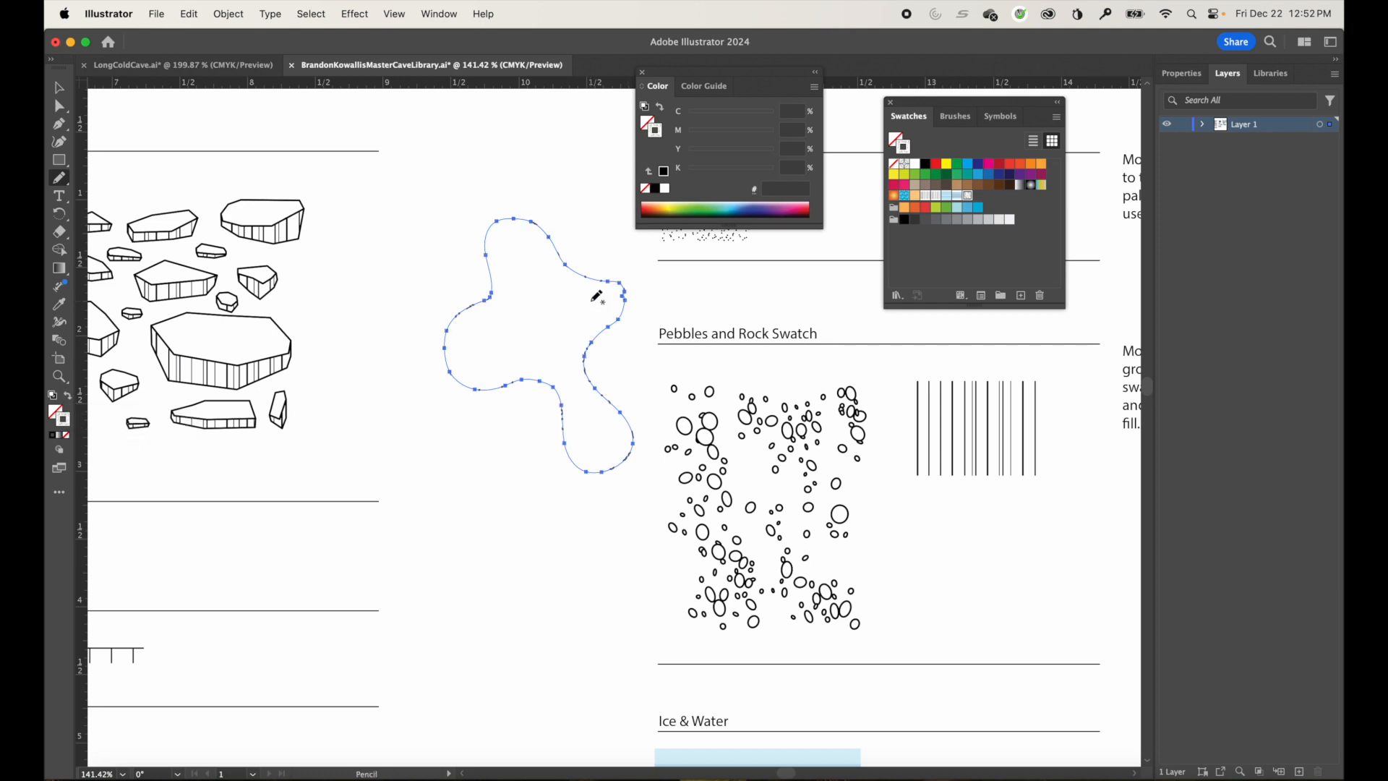
left_click(67, 397)
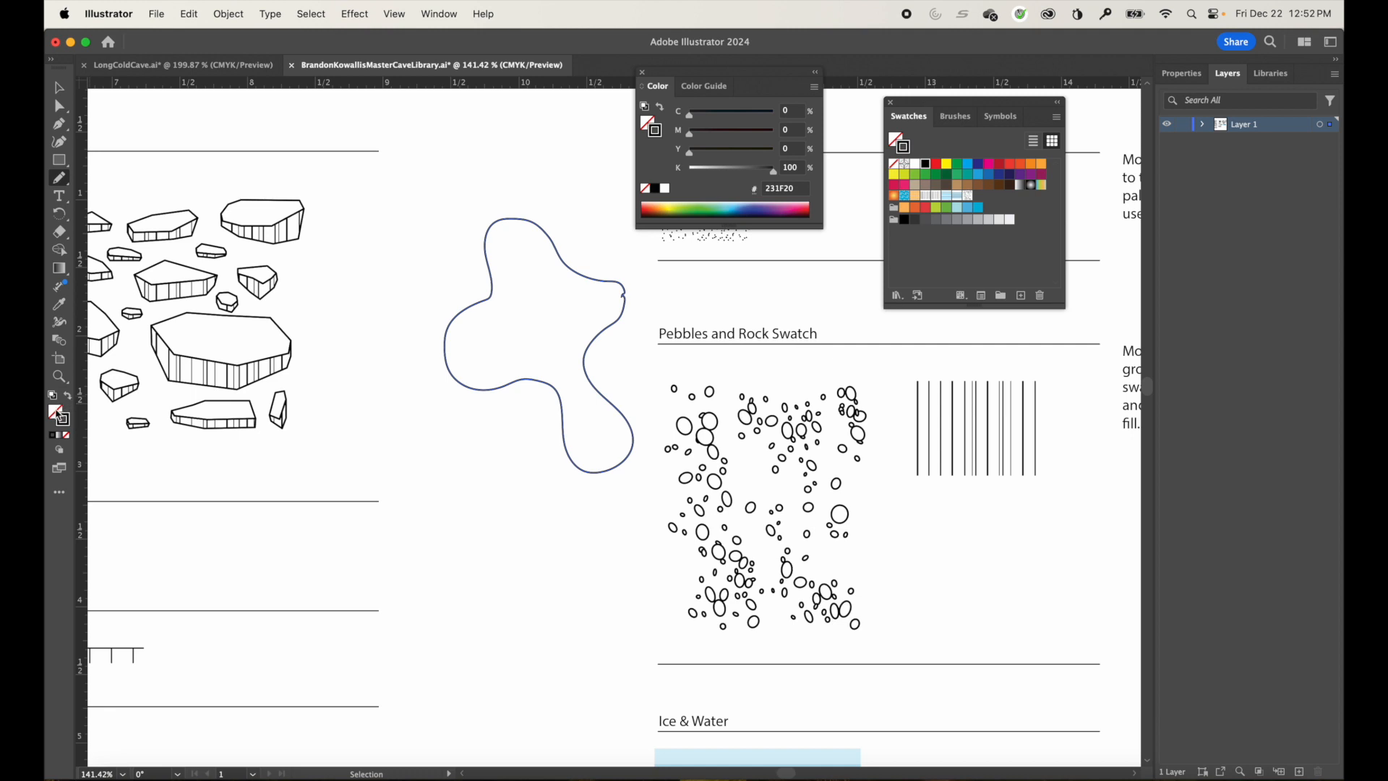
left_click(55, 411)
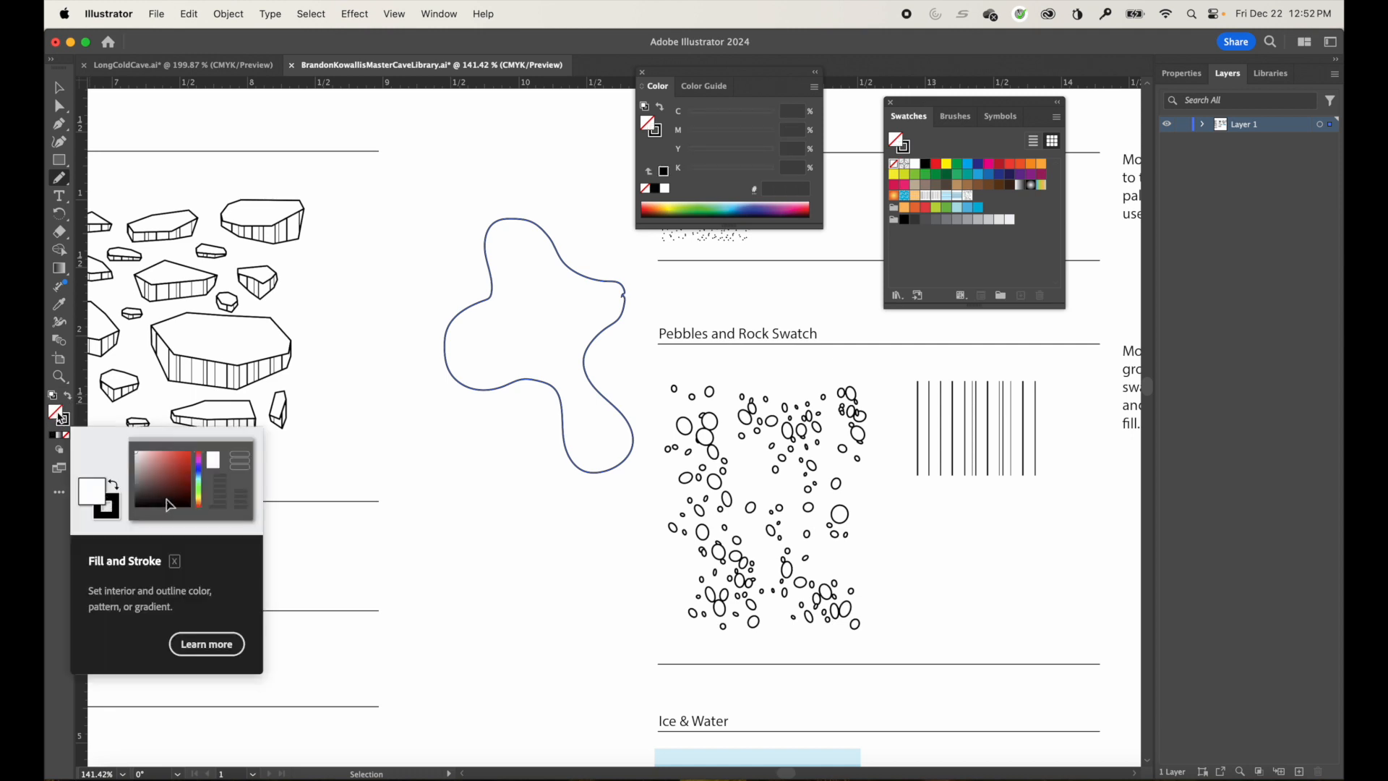
left_click(969, 197)
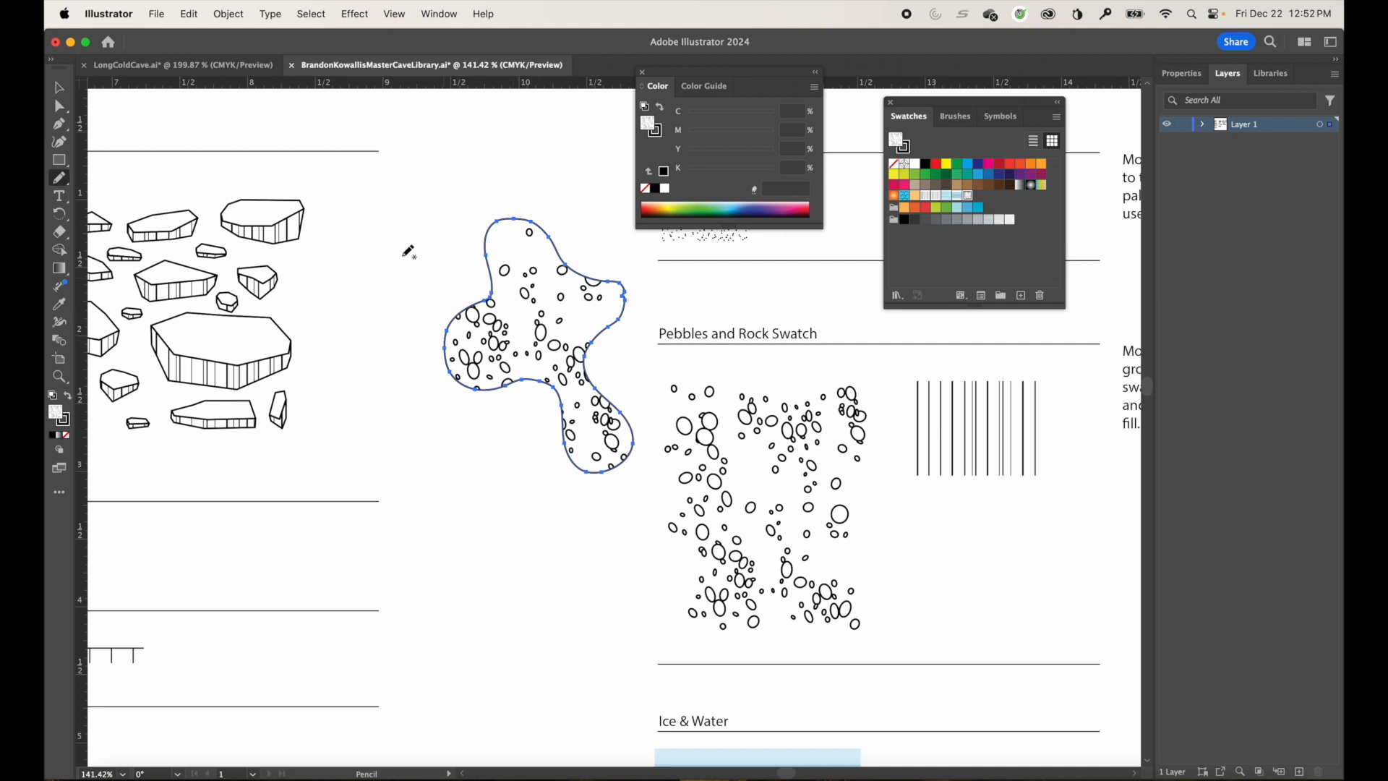
Remove the stroke from the pebble-filled shape.
left_click(59, 88)
left_click(436, 322)
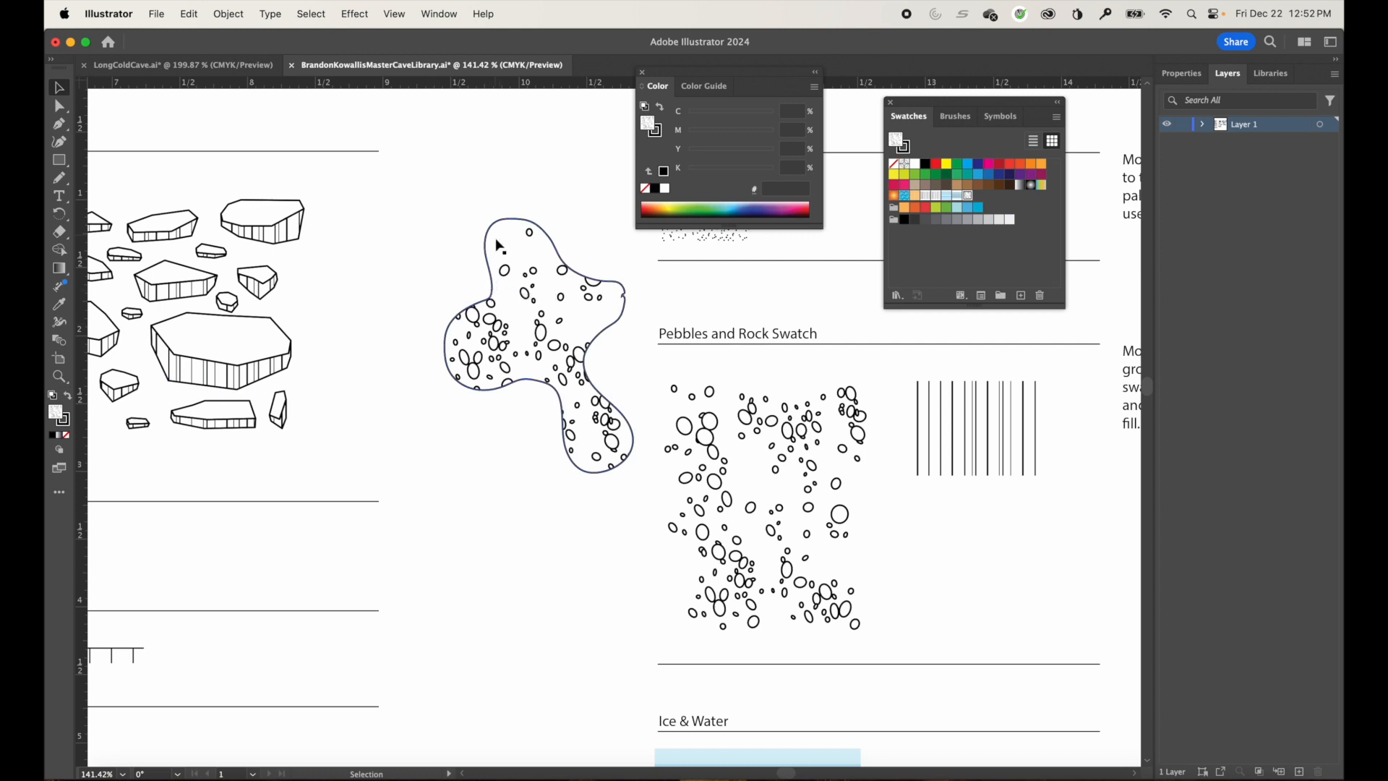
left_click(67, 433)
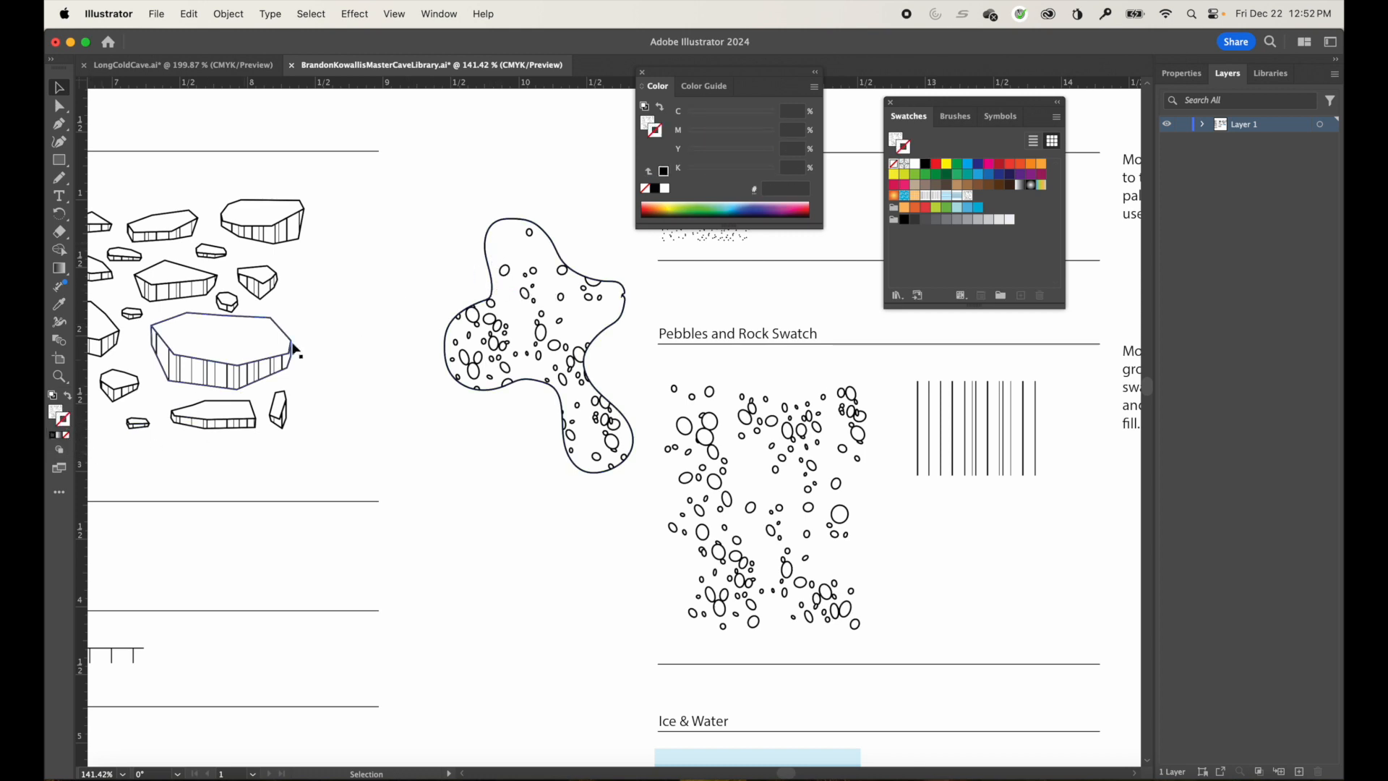
left_click(448, 315)
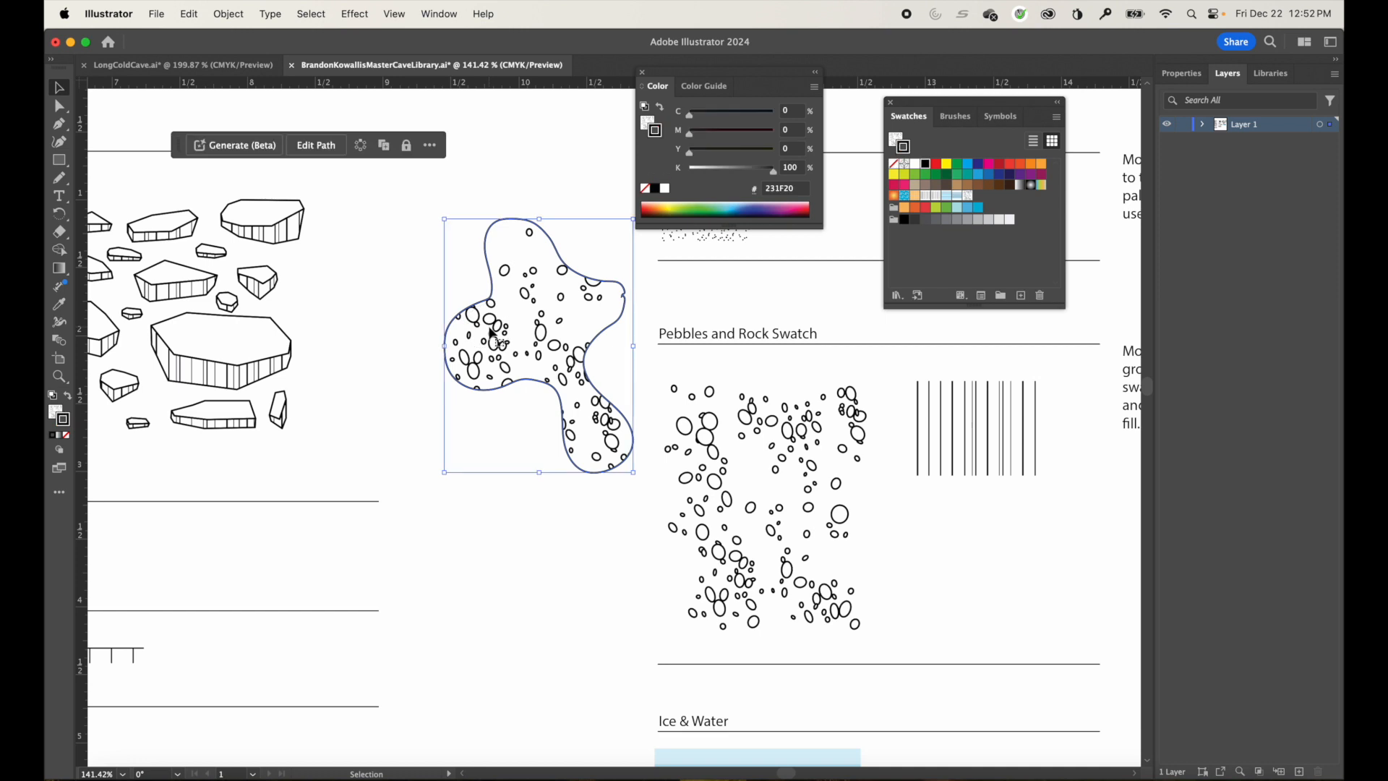
left_click(67, 436)
left_click(407, 262)
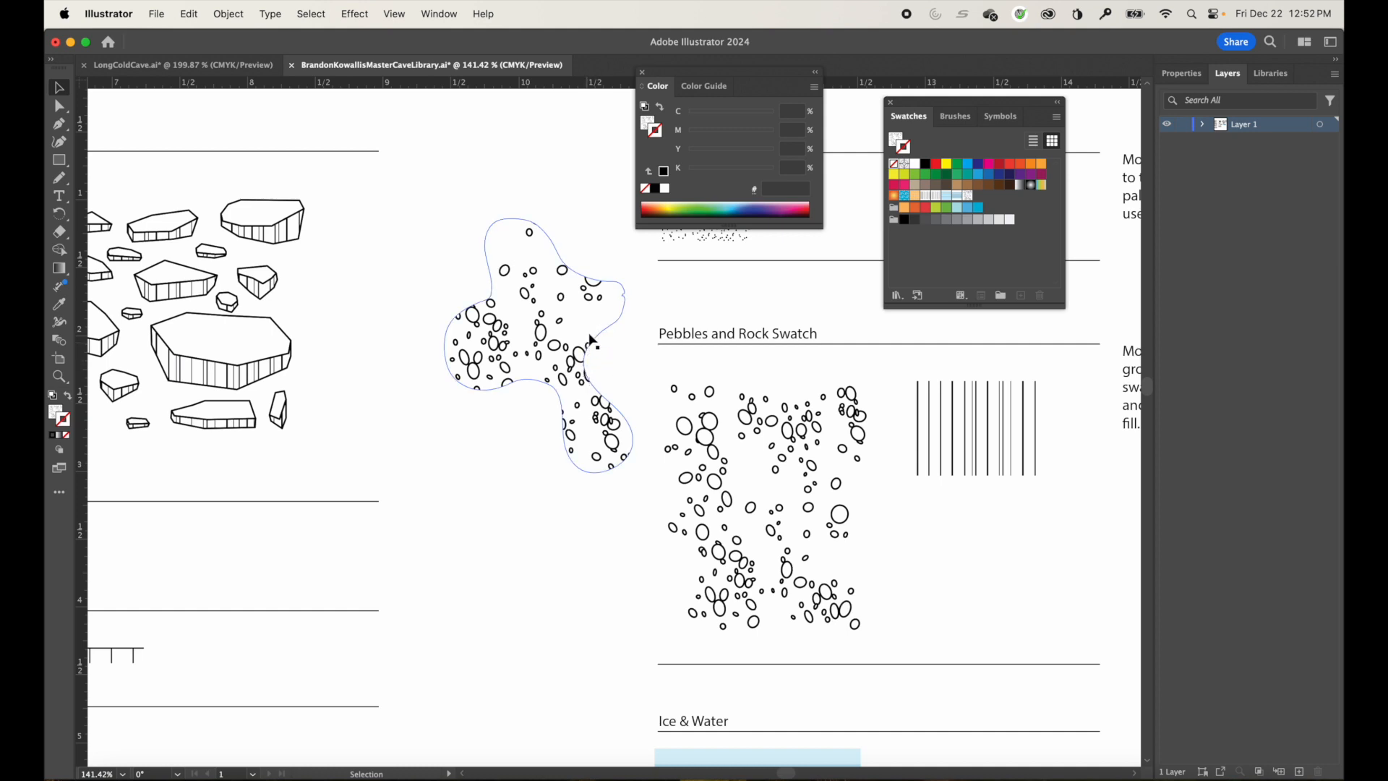
Redraw the upper-right edge of the pebble-filled shape with the Pencil tool so it runs around whole pebbles.
left_click(60, 179)
left_click(562, 285, "super")
scroll(563, 294, "up", 20)
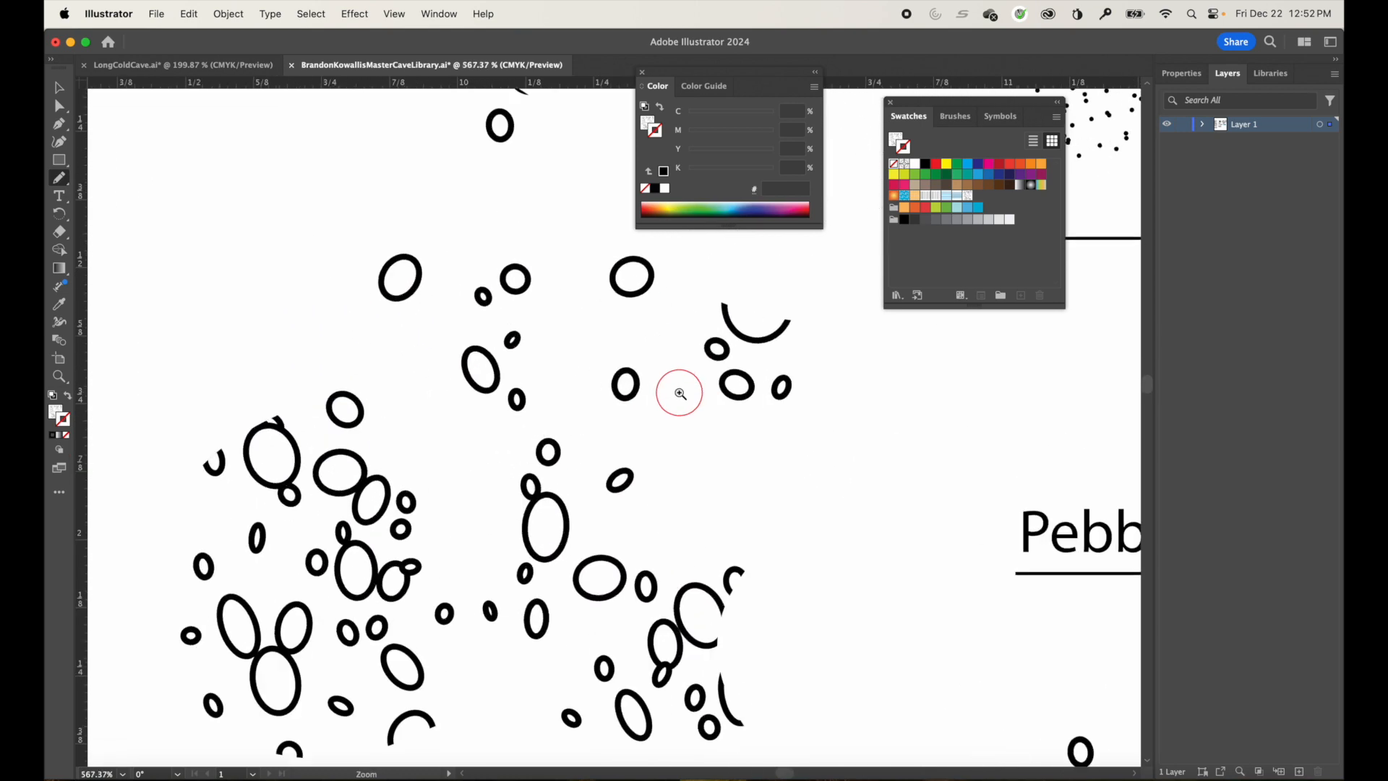
key("super+space")
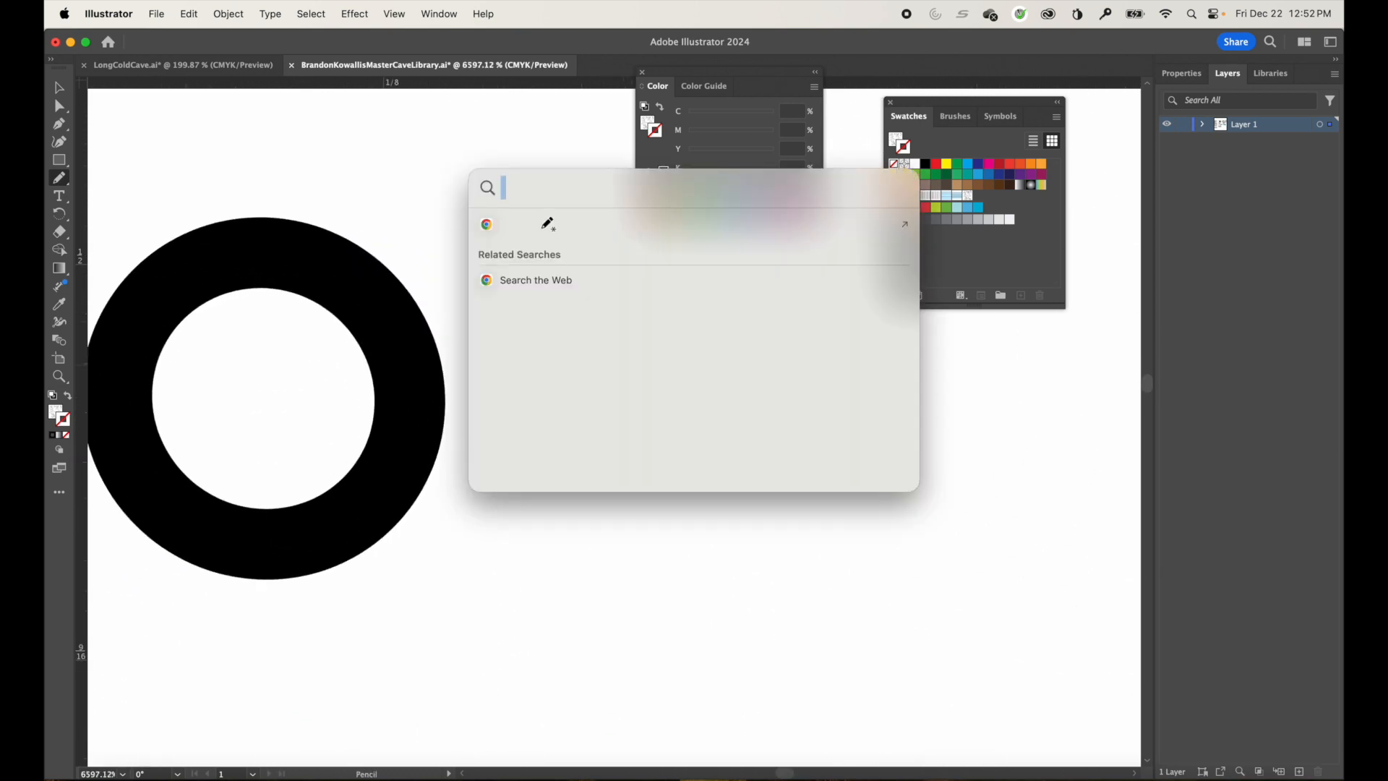
key("super+space")
key("super+space")
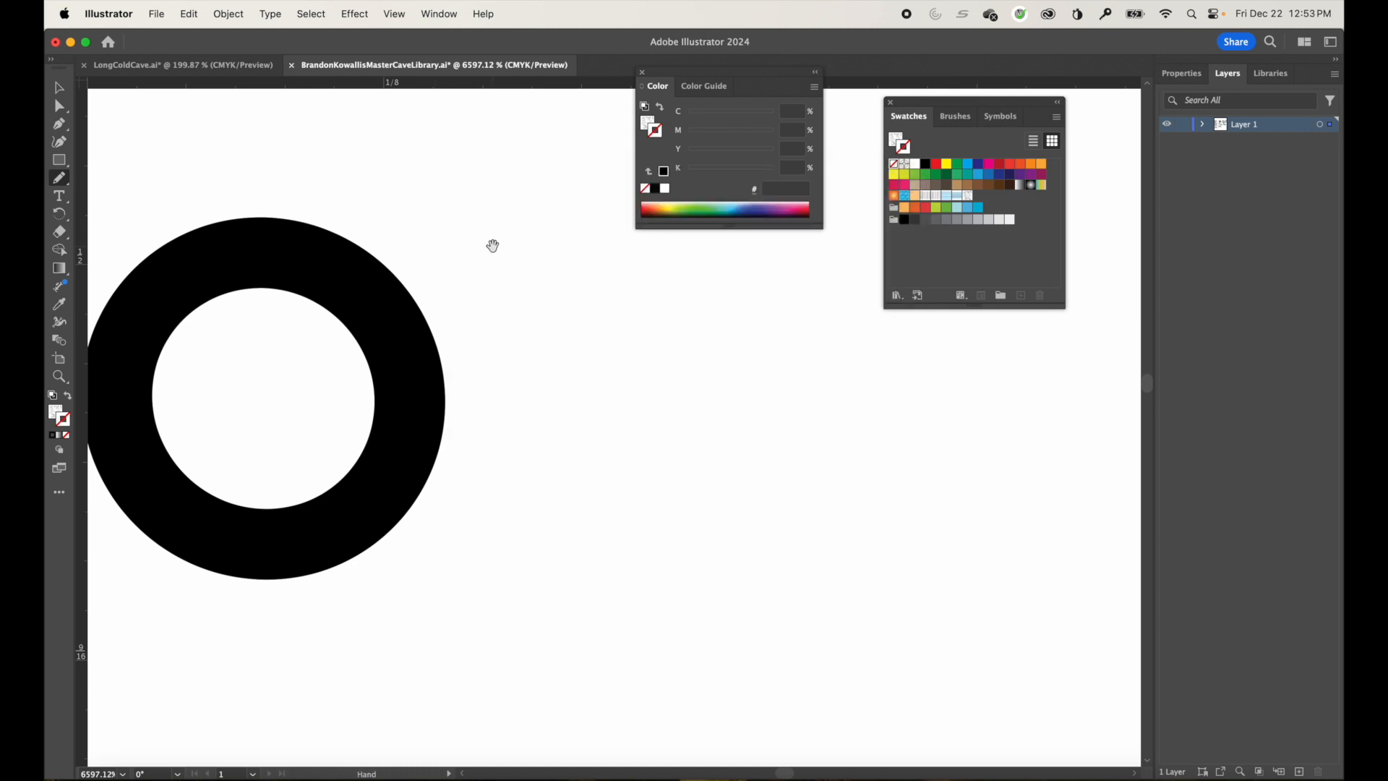
key("z")
left_click_drag(492, 245, 261, 112)
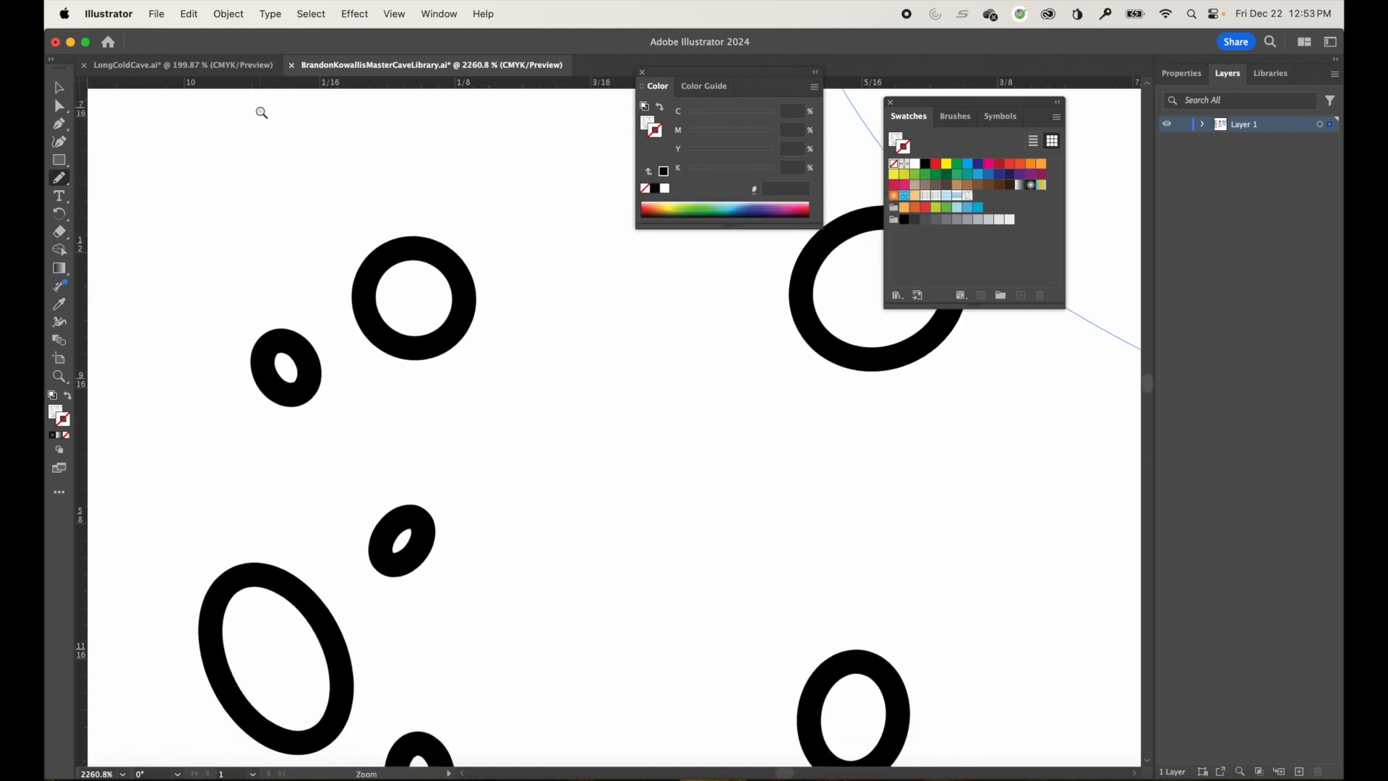
left_click_drag(458, 288, 224, 86)
left_click_drag(499, 384, 455, 350)
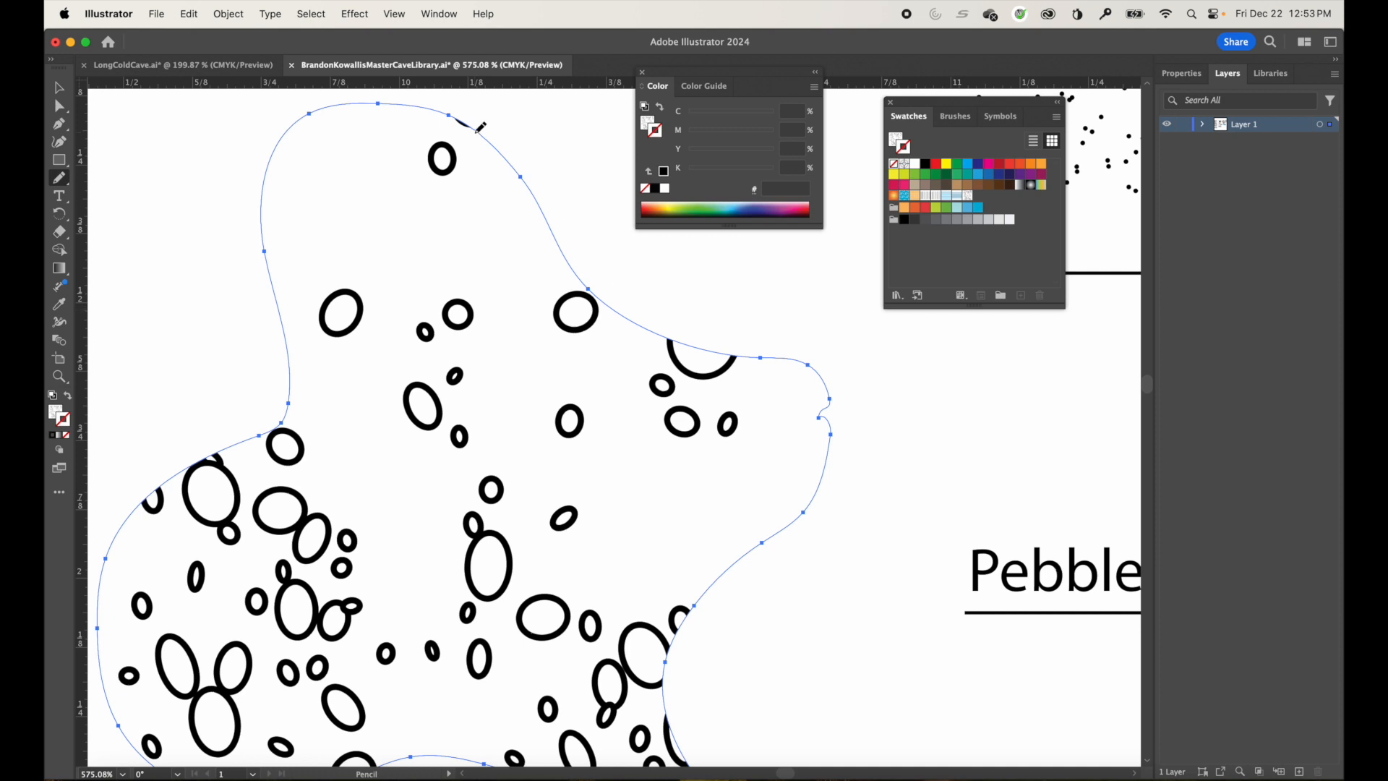
mouse_move(378, 98)
left_mouse_down()
mouse_move(465, 146)
mouse_move(515, 153)
left_mouse_up()
mouse_move(629, 318)
left_mouse_down()
mouse_move(735, 311)
mouse_move(778, 361)
mouse_move(766, 347)
mouse_move(801, 361)
mouse_move(700, 301)
mouse_move(647, 322)
mouse_move(669, 301)
mouse_move(719, 297)
mouse_move(760, 319)
left_mouse_up()
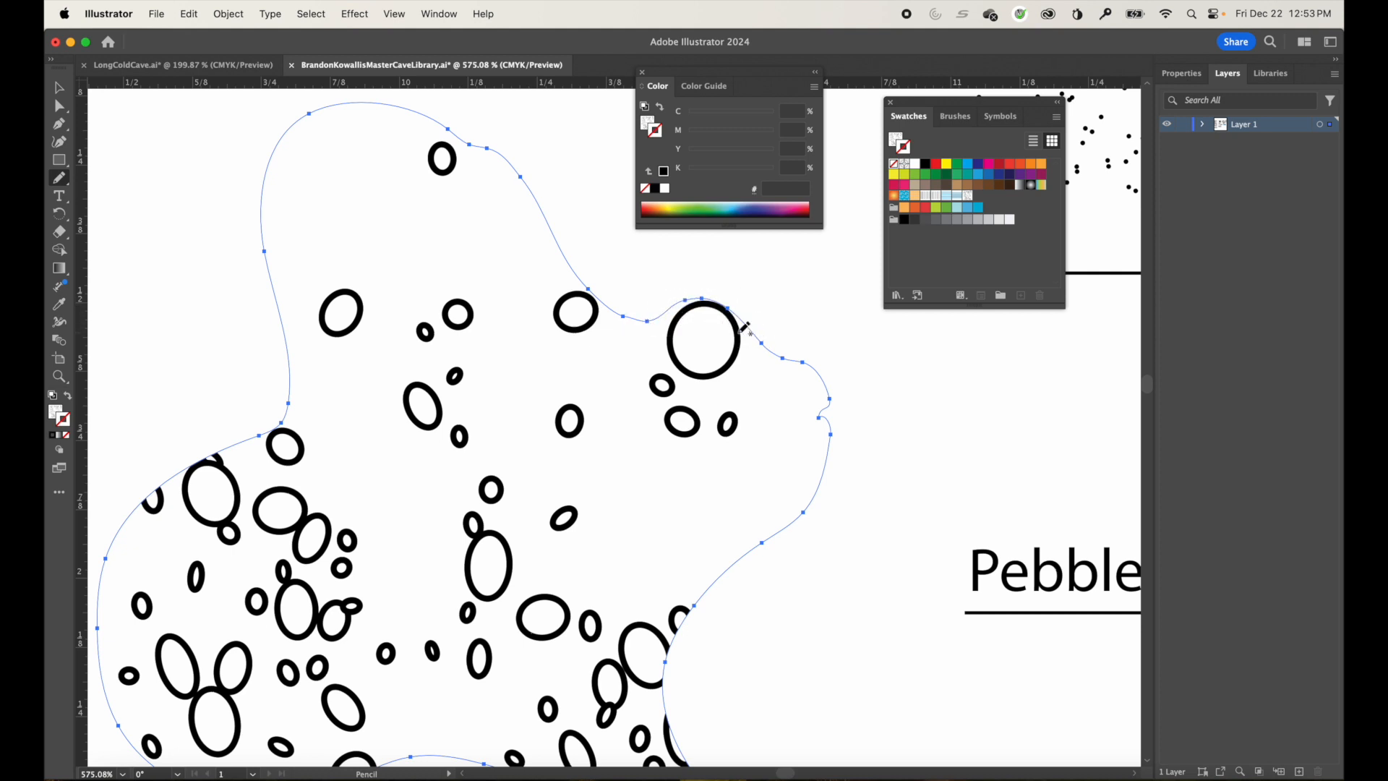
Reshape the concave right edge of the pebble-filled shape with the Pencil tool to follow the pebbles and exclude partial ones.
scroll(701, 588, "down", 8)
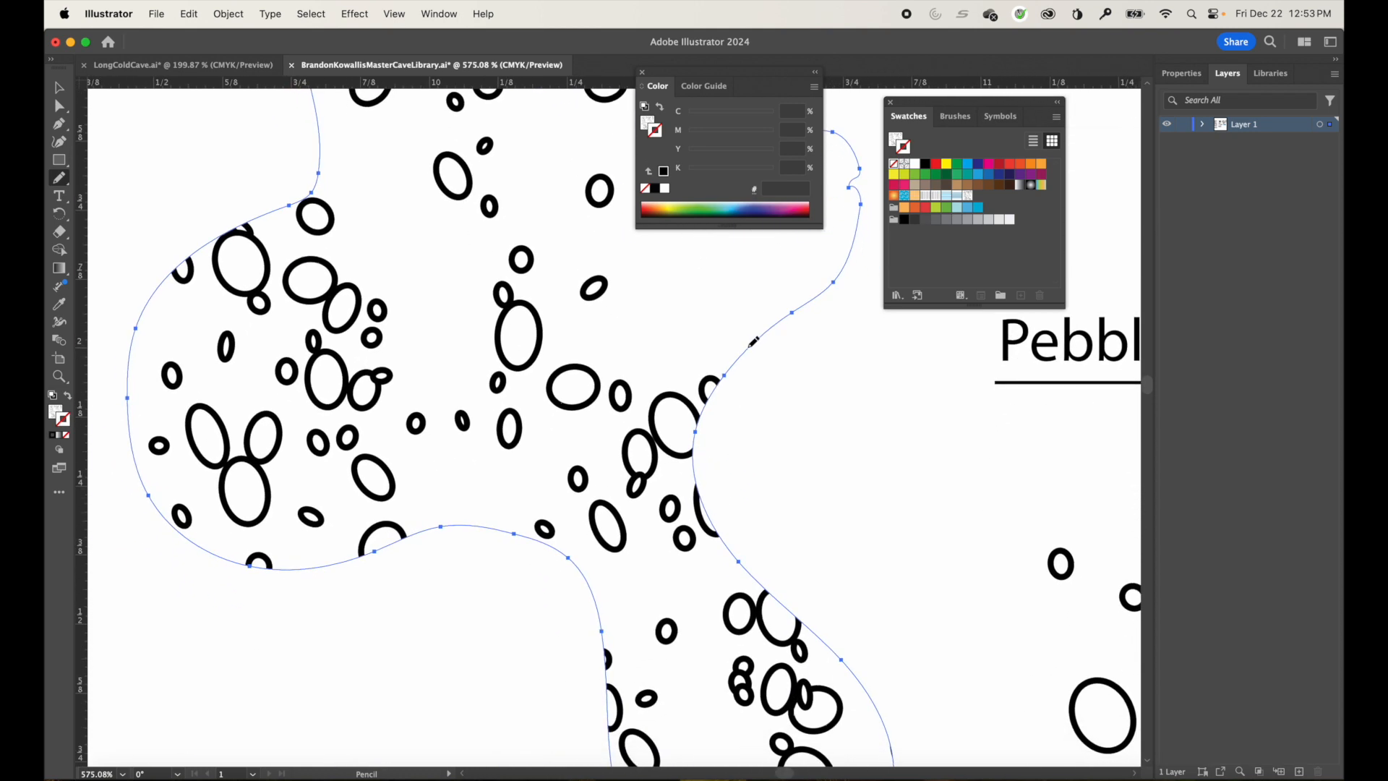
mouse_move(753, 341)
left_mouse_down()
mouse_move(720, 391)
mouse_move(701, 463)
left_mouse_up()
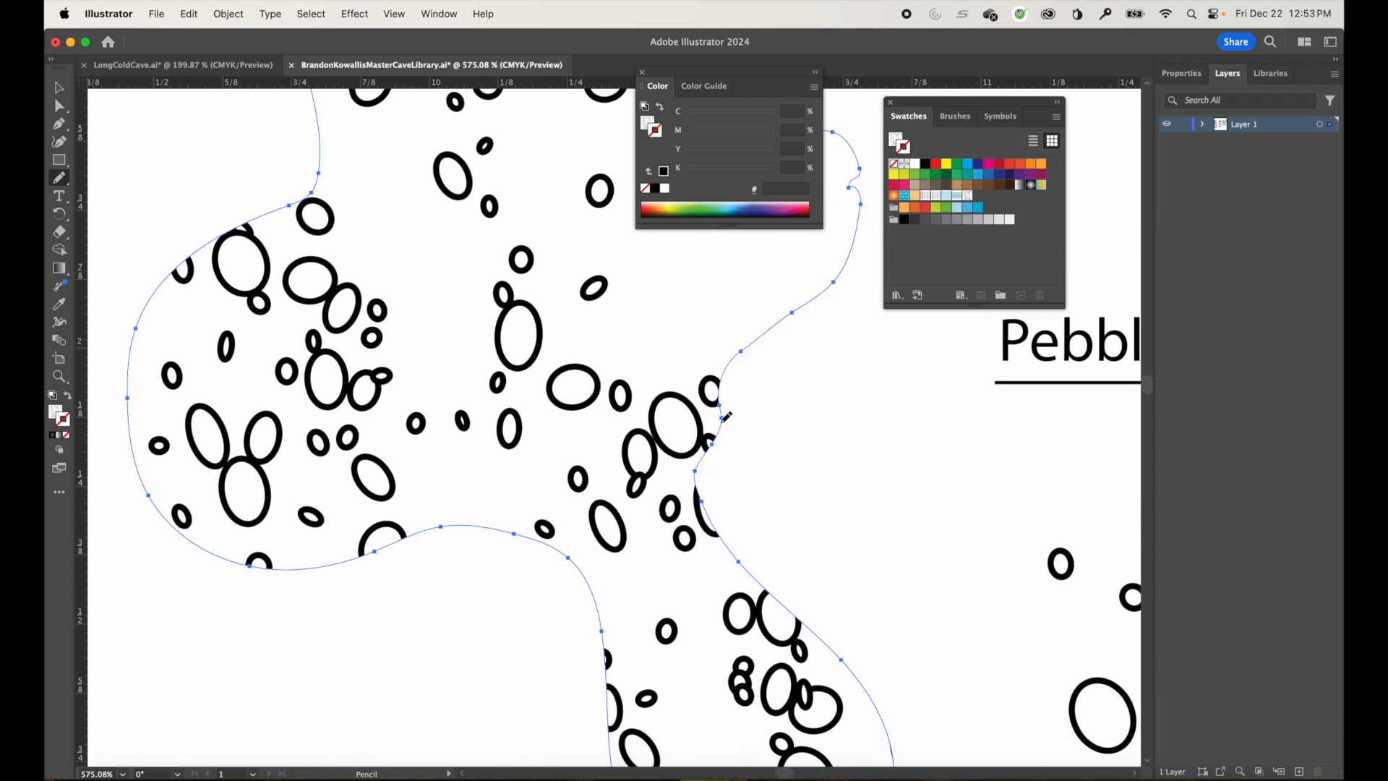
left_click_drag(725, 406, 702, 463)
scroll(636, 506, "down", 3)
scroll(637, 506, "right", 2)
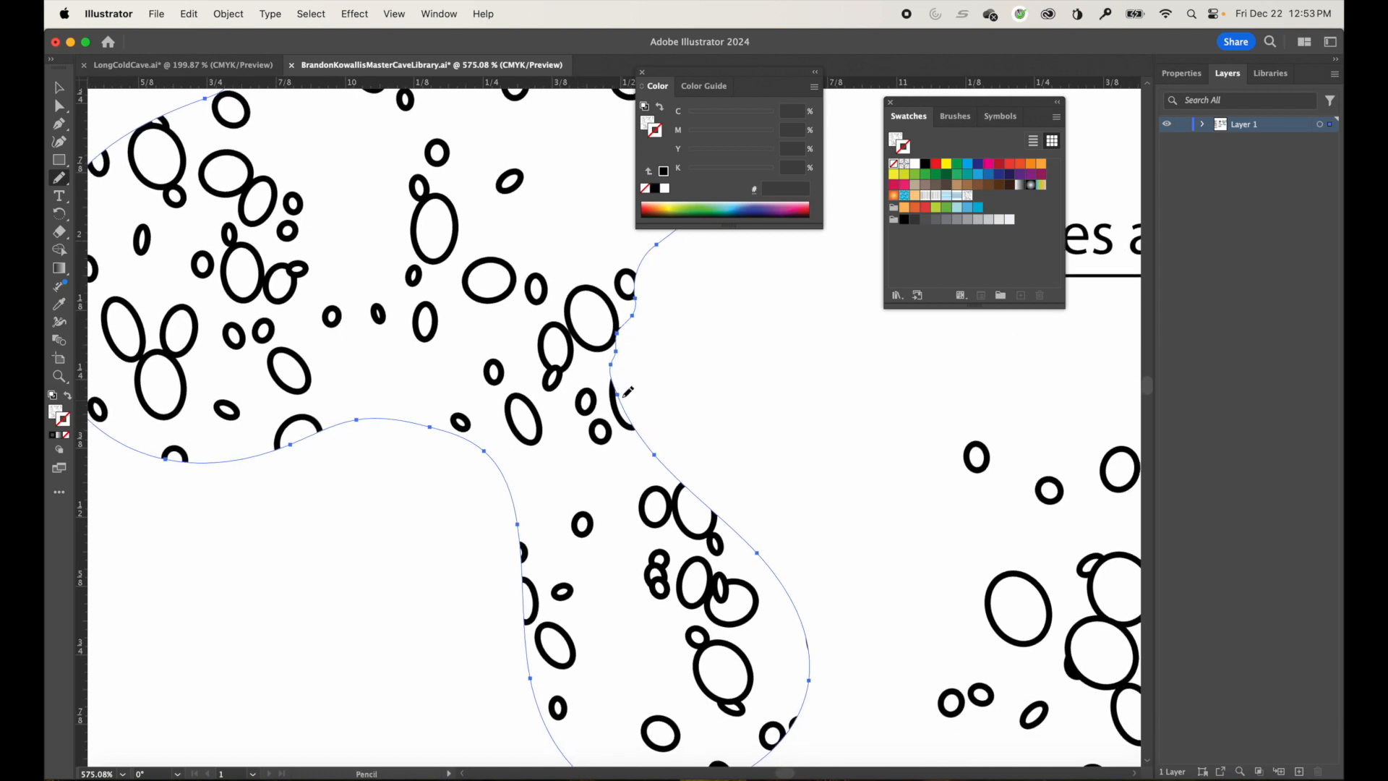
left_click_drag(613, 362, 652, 452)
mouse_move(666, 464)
left_mouse_down()
mouse_move(722, 491)
mouse_move(741, 536)
left_mouse_up()
Redraw both sides and the end of the shape's lower lobe with the Pencil tool, including or leaving out the cut-off pebbles.
key("space")
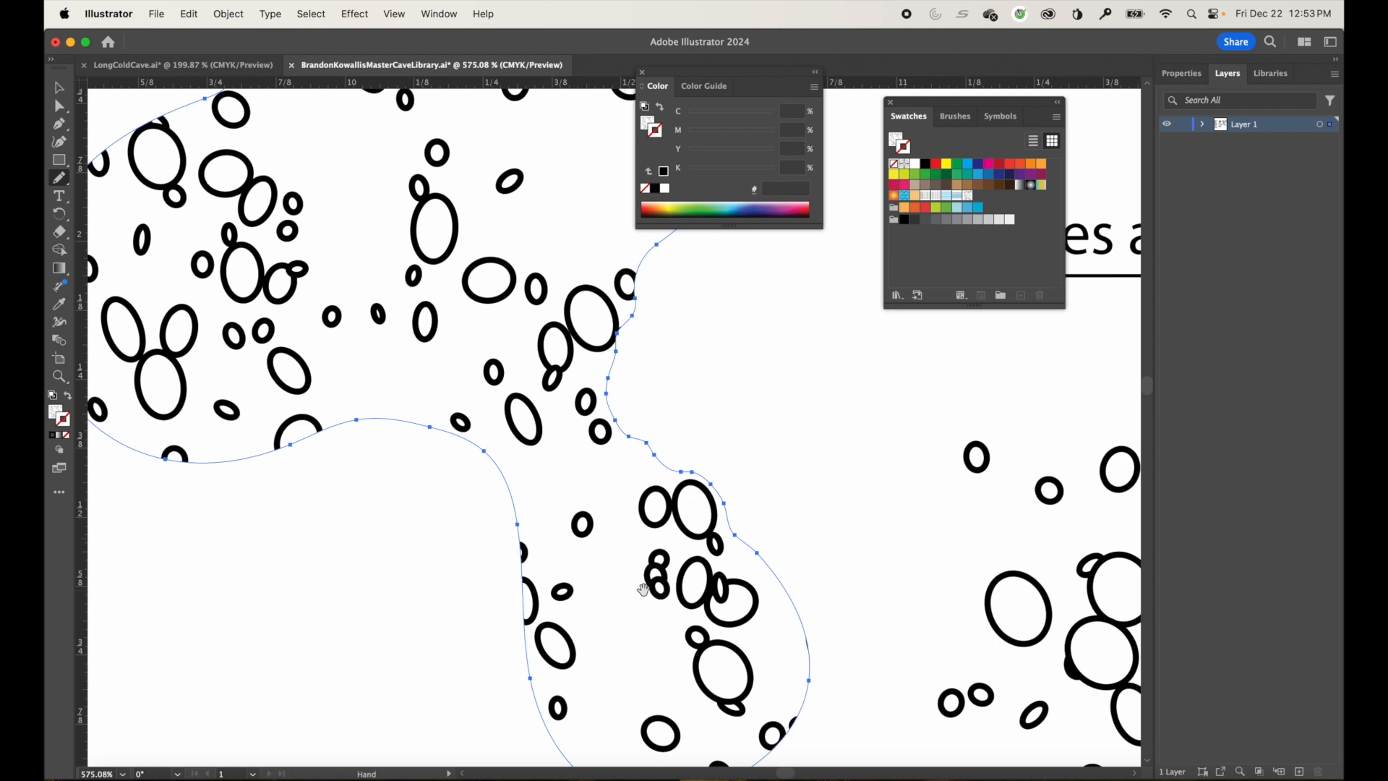
left_click_drag(644, 588, 686, 431)
left_click_drag(651, 480, 607, 613)
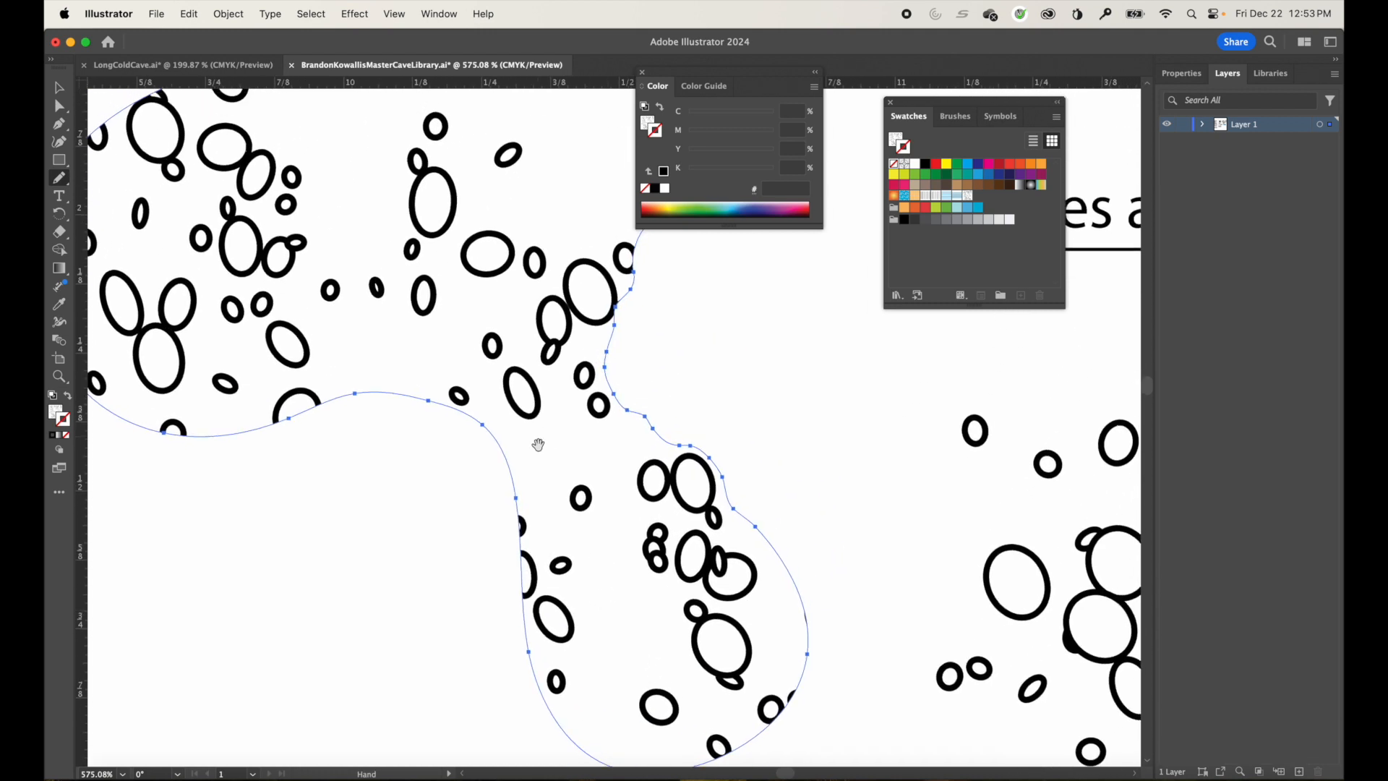
mouse_move(515, 479)
left_mouse_down()
mouse_move(507, 537)
mouse_move(538, 573)
mouse_move(526, 631)
mouse_move(485, 516)
left_mouse_up()
key("space")
mouse_move(649, 656)
left_mouse_down()
mouse_move(667, 624)
mouse_move(713, 618)
mouse_move(778, 535)
mouse_move(774, 481)
mouse_move(721, 415)
mouse_move(780, 497)
left_mouse_up()
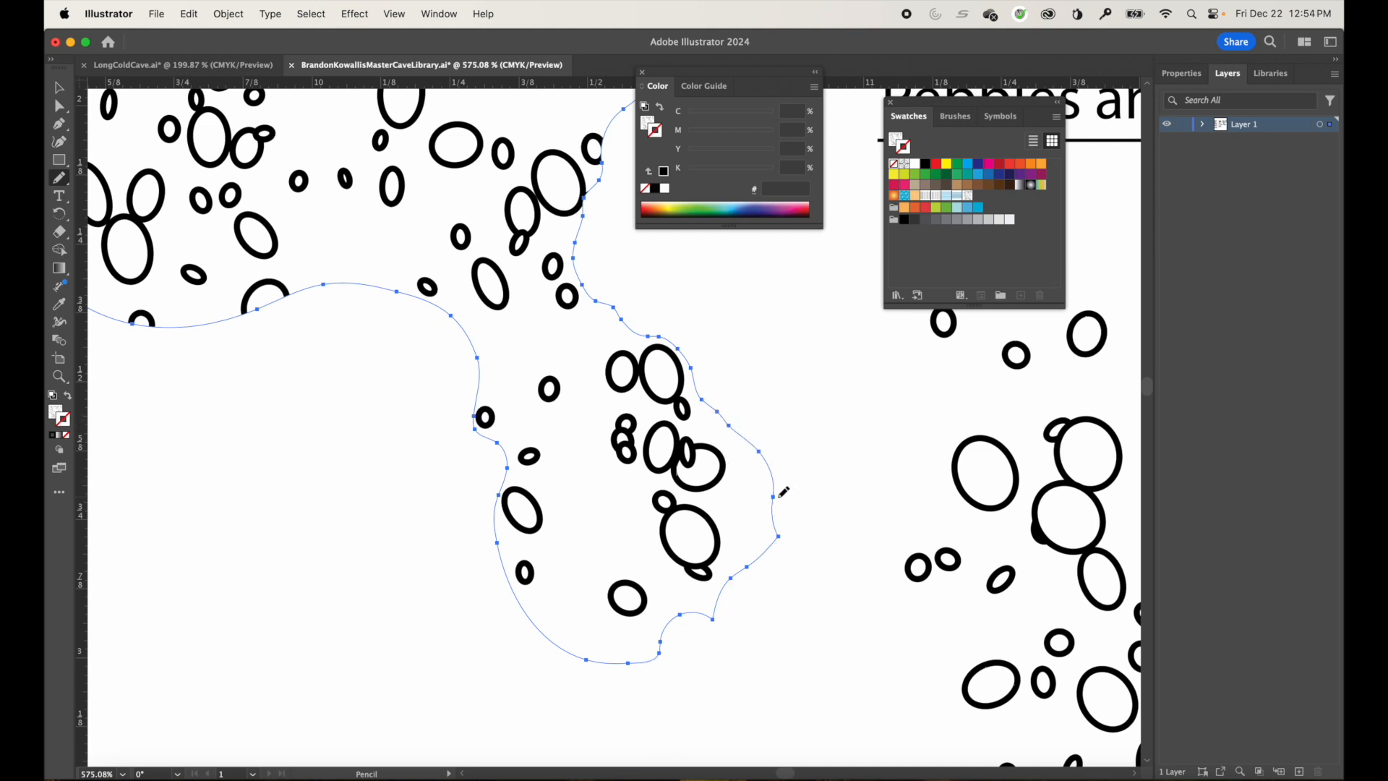
Redraw the outline of the shape's left lobe around its whole pebbles with the Pencil tool and deselect the shape.
left_click_drag(456, 443, 705, 580)
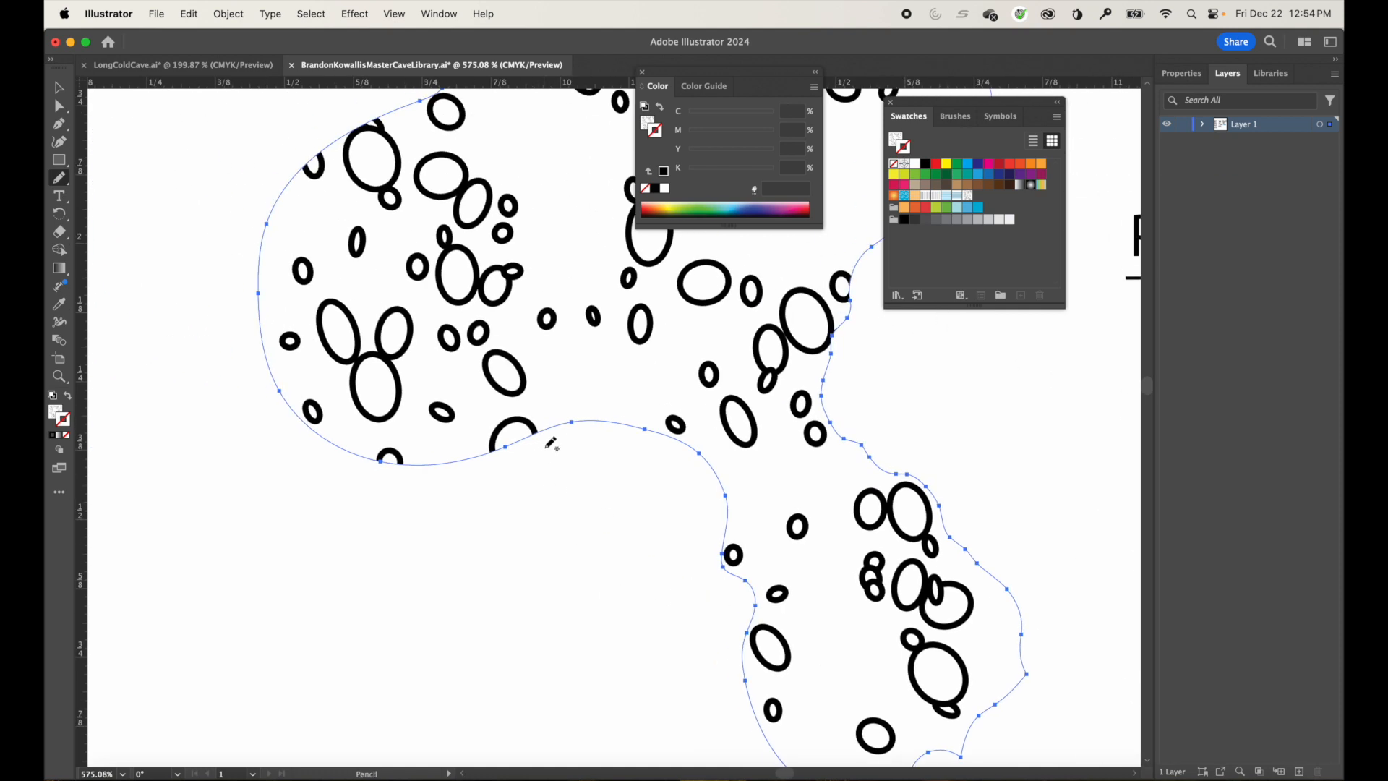
mouse_move(591, 418)
left_mouse_down()
mouse_move(533, 413)
mouse_move(434, 437)
mouse_move(340, 426)
mouse_move(270, 249)
mouse_move(318, 205)
mouse_move(342, 137)
mouse_move(418, 100)
left_mouse_up()
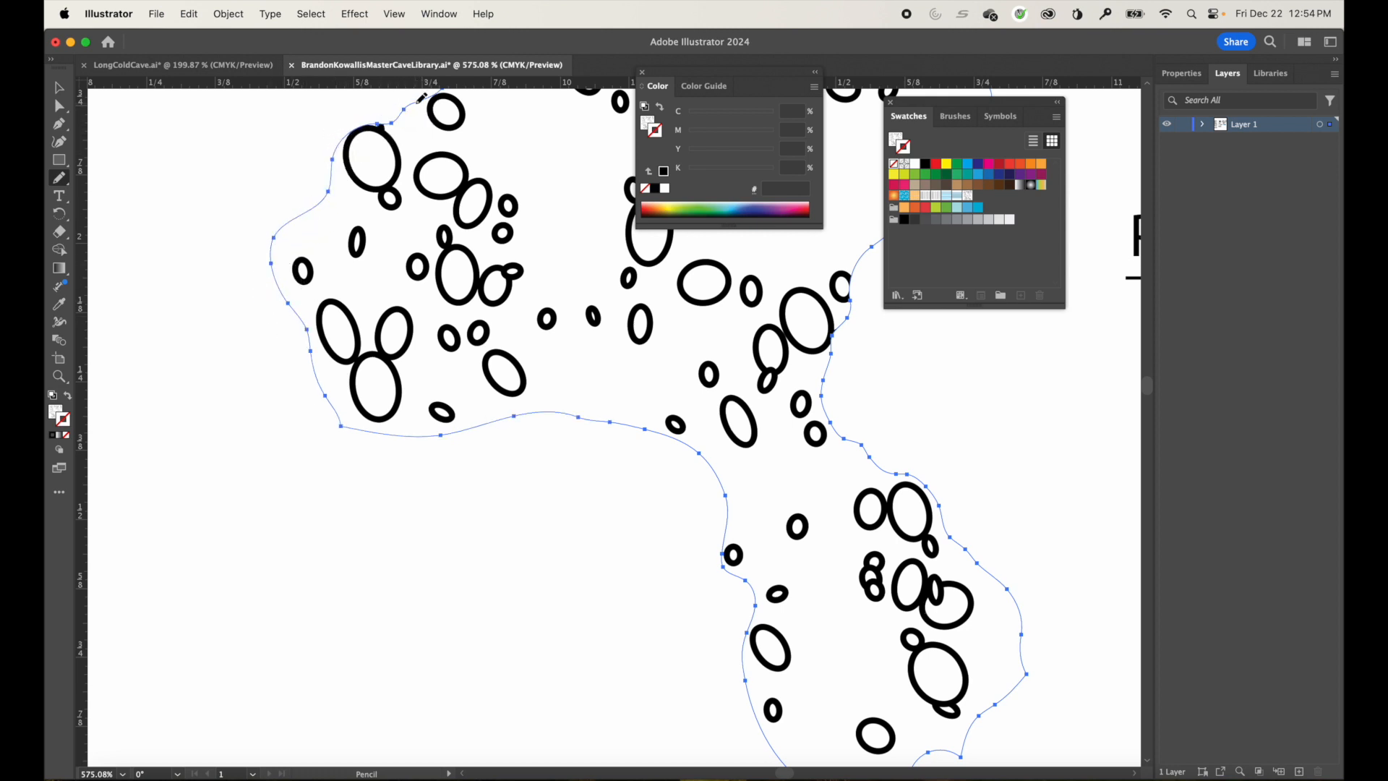
scroll(358, 190, "up", 8)
scroll(358, 189, "right", 3)
key("v")
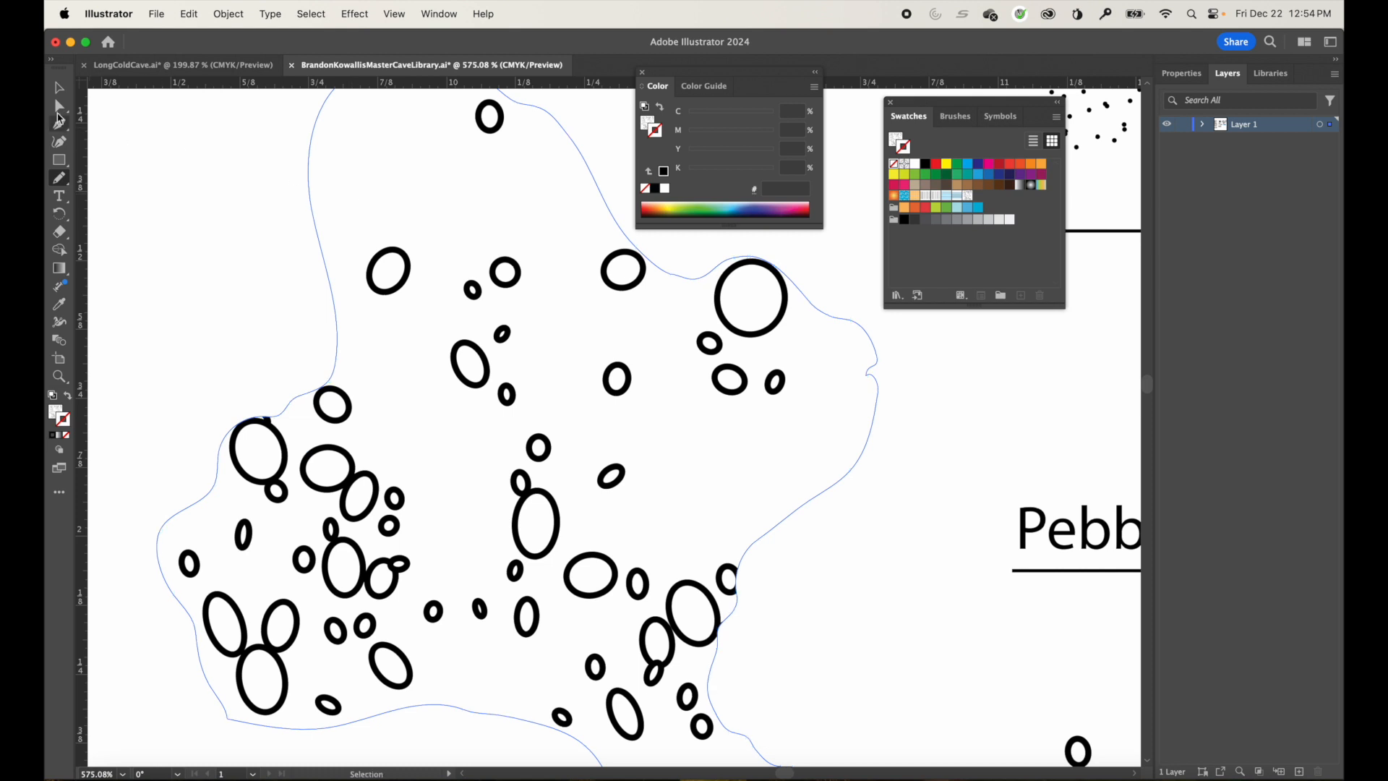
left_click(269, 352)
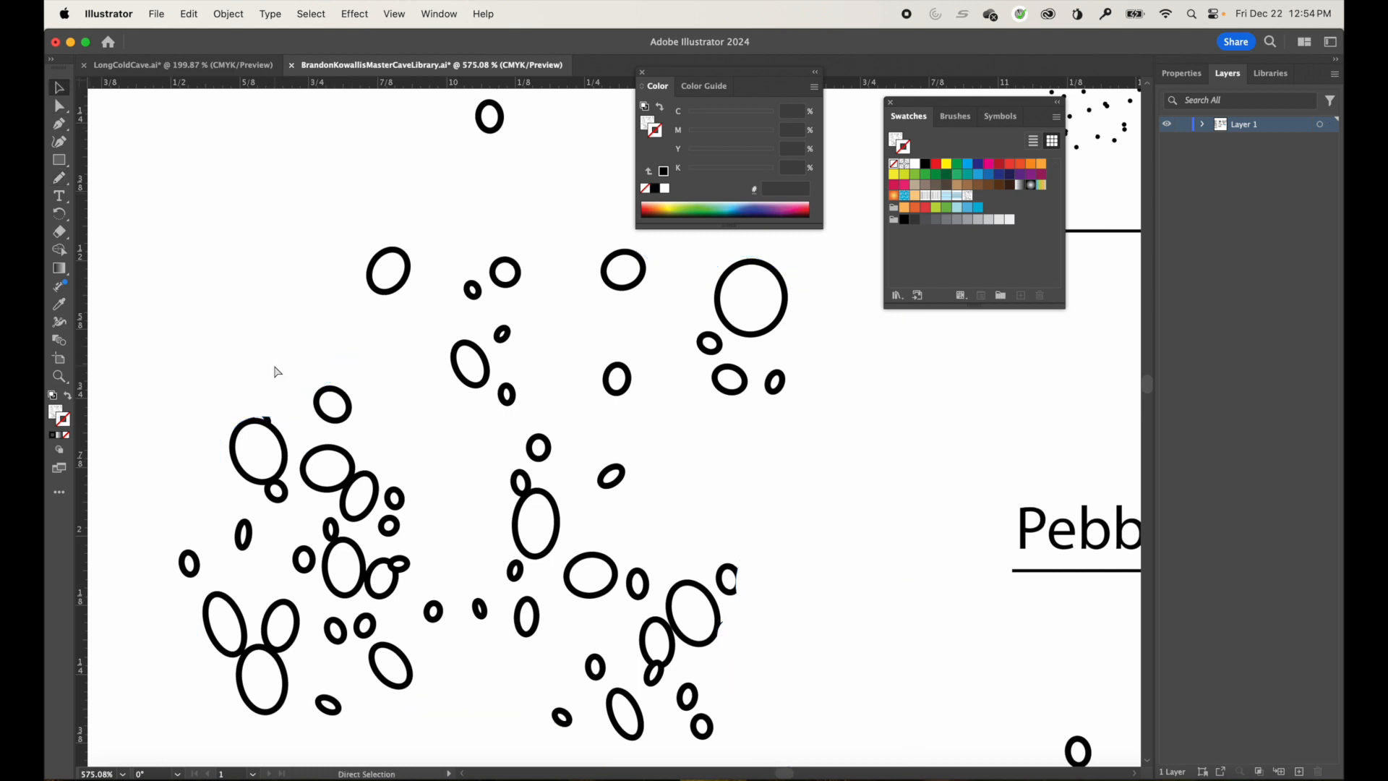
key("super+minus")
key("super+minus")
key("super+minus")
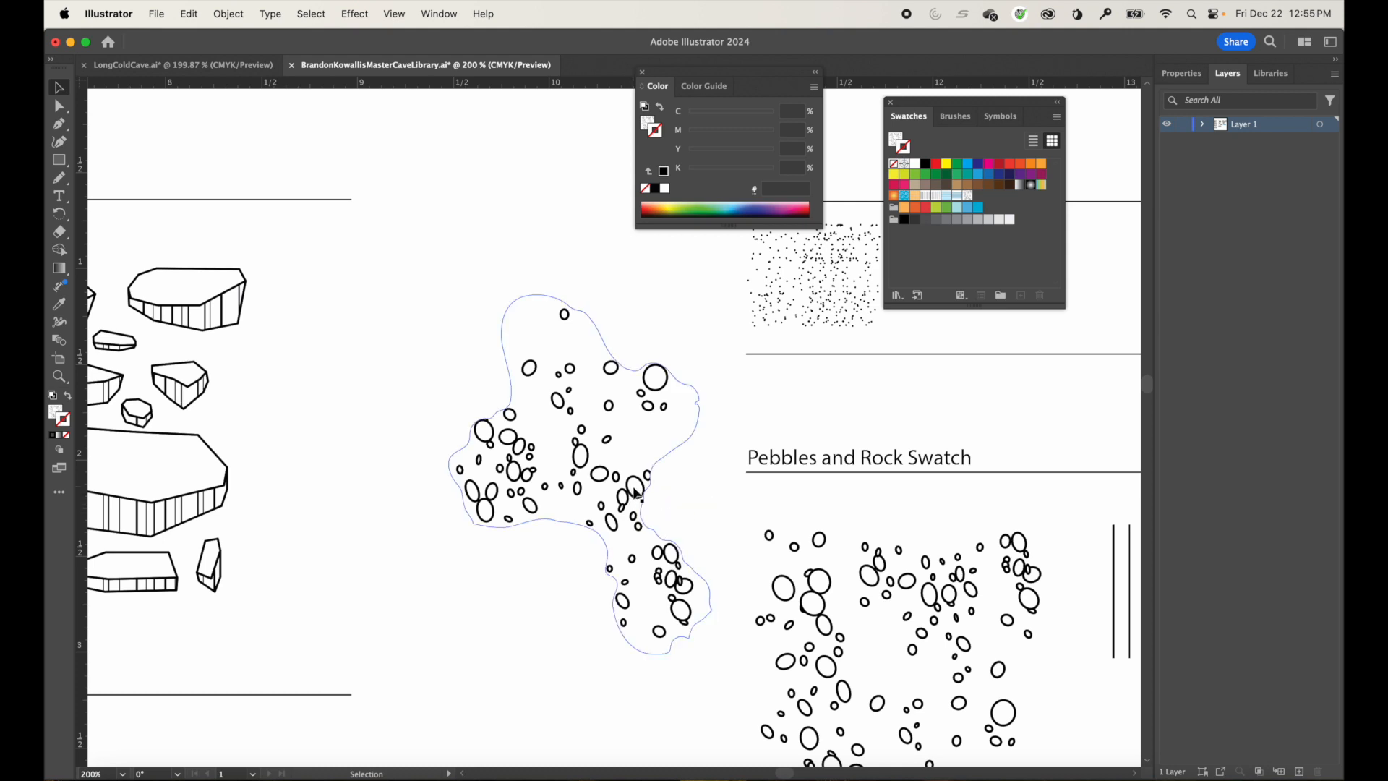
Duplicate the pebble-filled shape slightly above the original so the two overlap, and select the copy.
left_click_drag(635, 492, 642, 418)
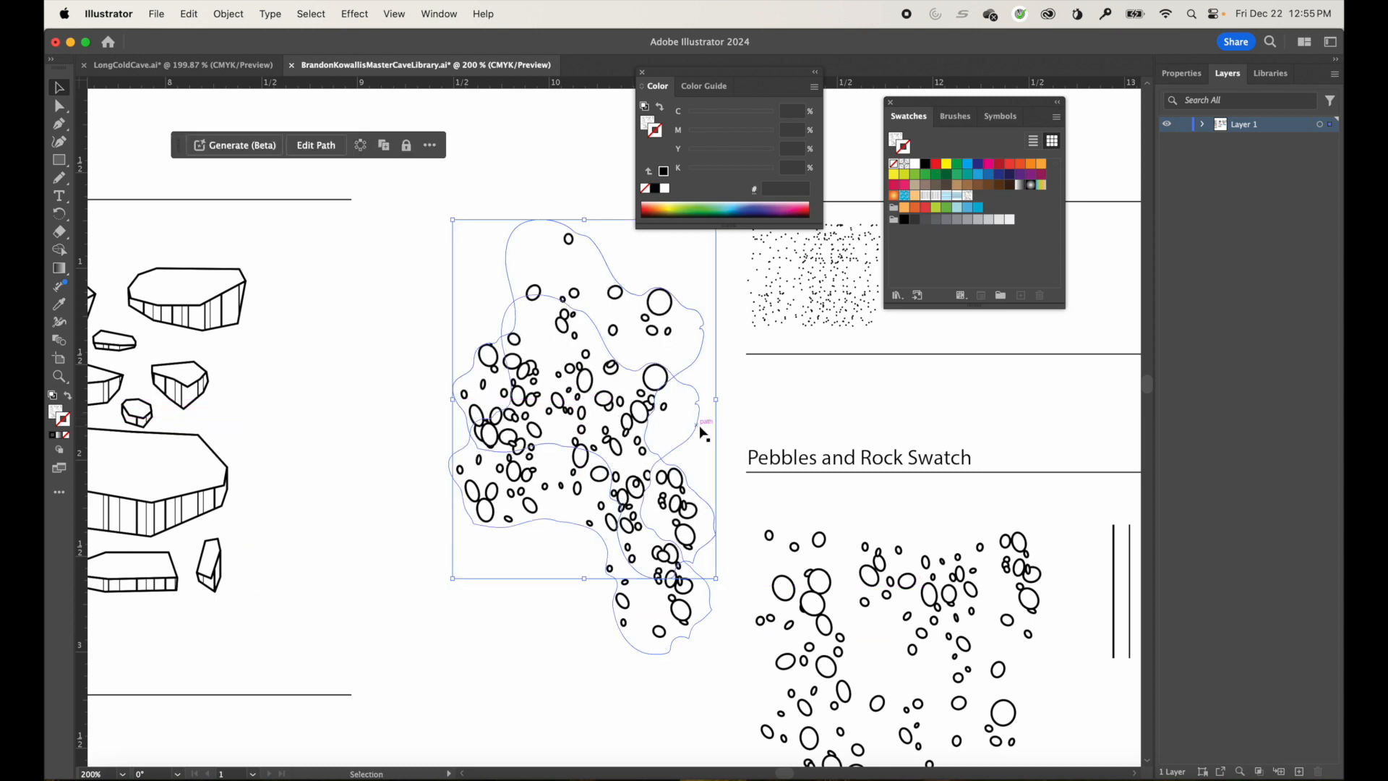
left_click(705, 427)
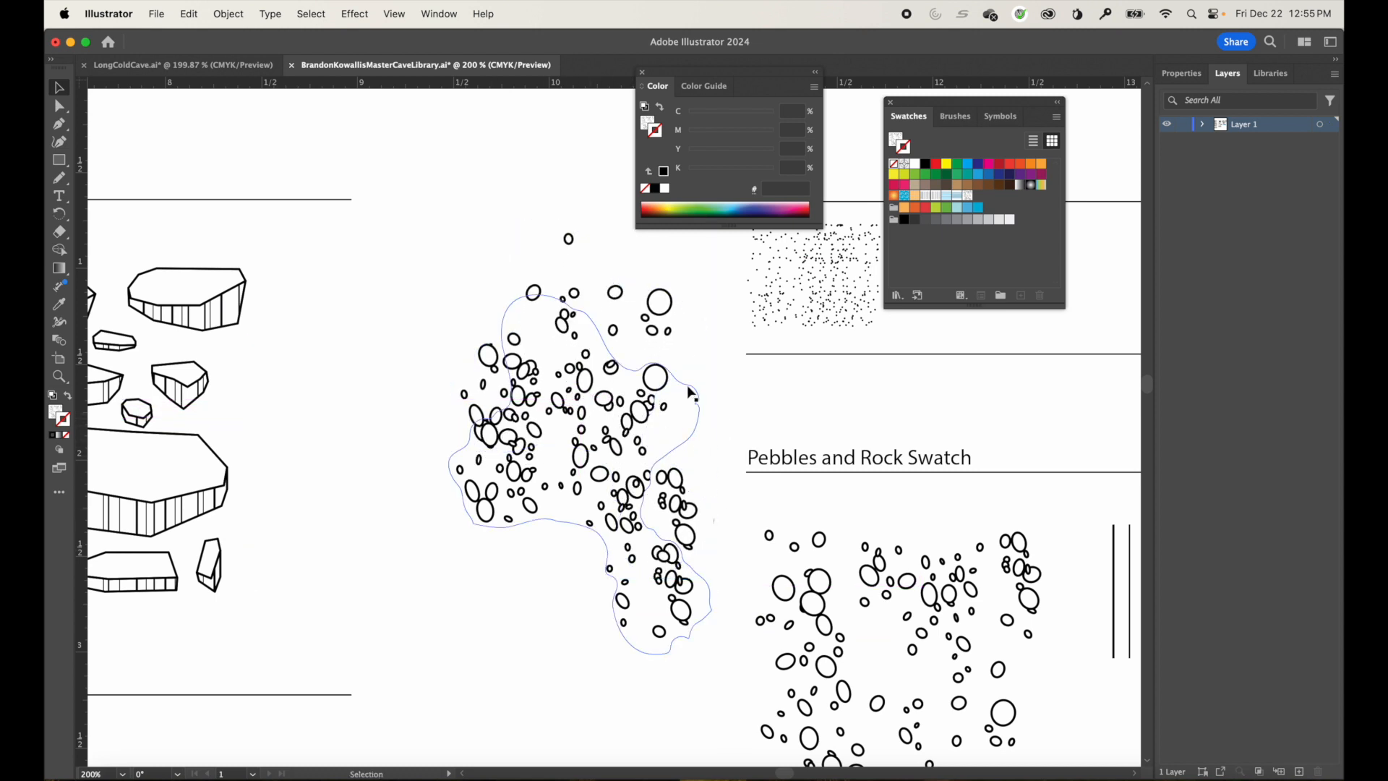
left_click(660, 324)
Rotate the duplicated pebble shape by about 180°, move it slightly down over the original, and deselect it.
left_click(108, 13)
mouse_move(115, 68)
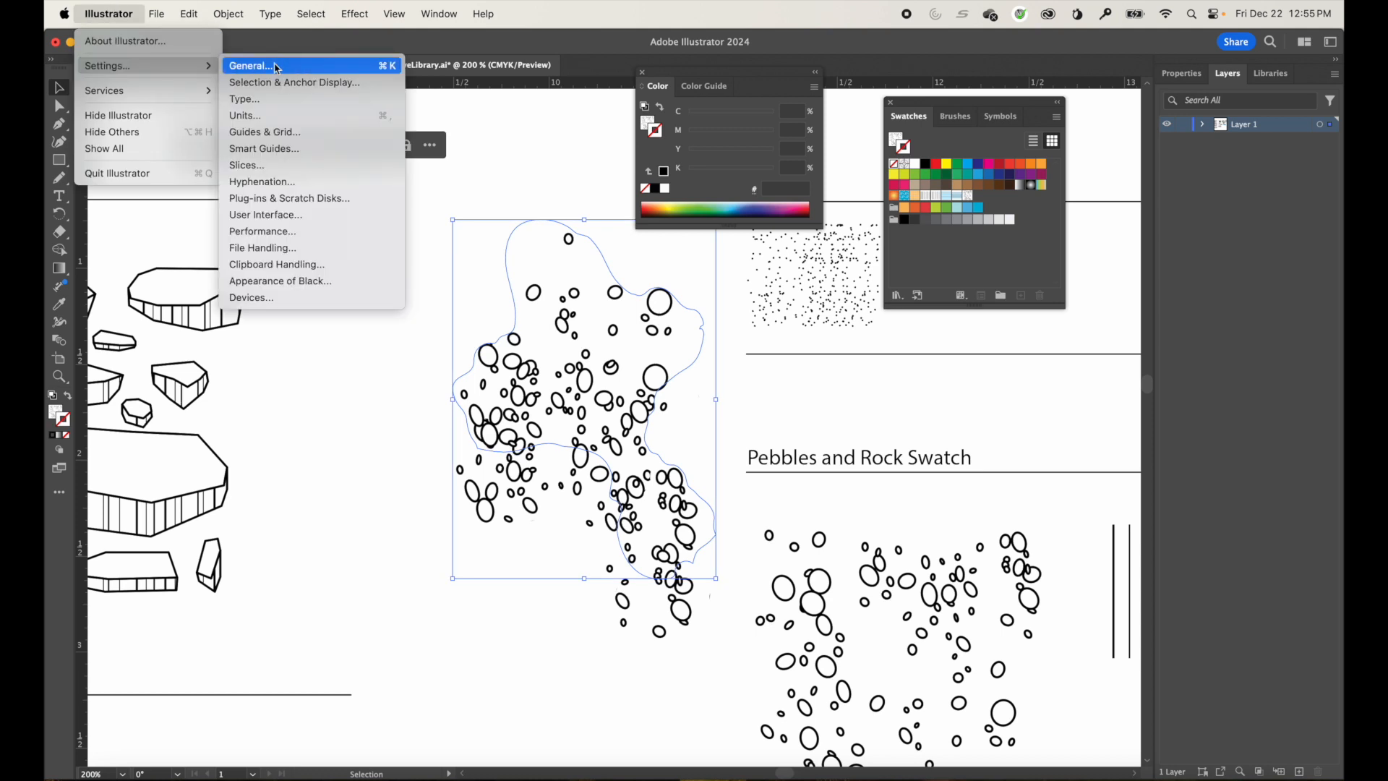
left_click(541, 158)
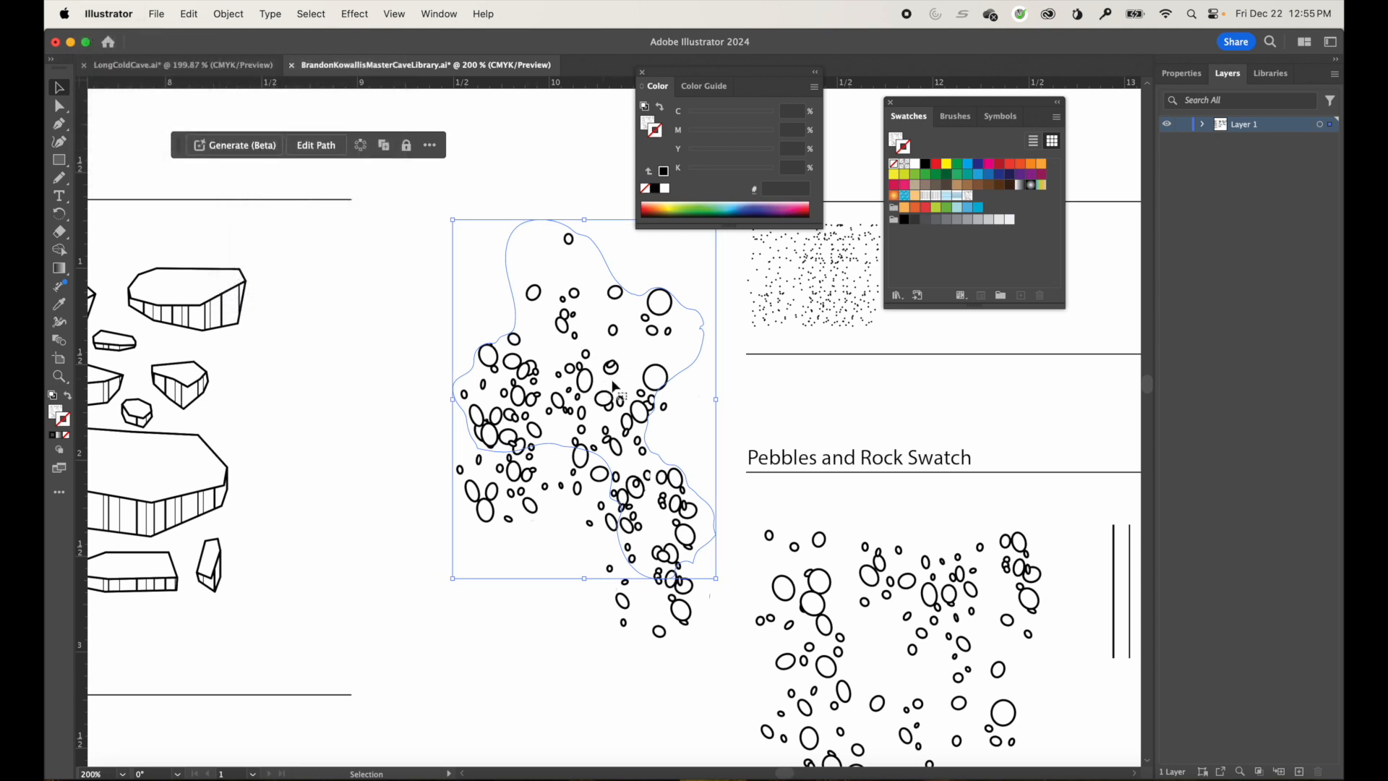
left_click_drag(726, 396, 316, 496)
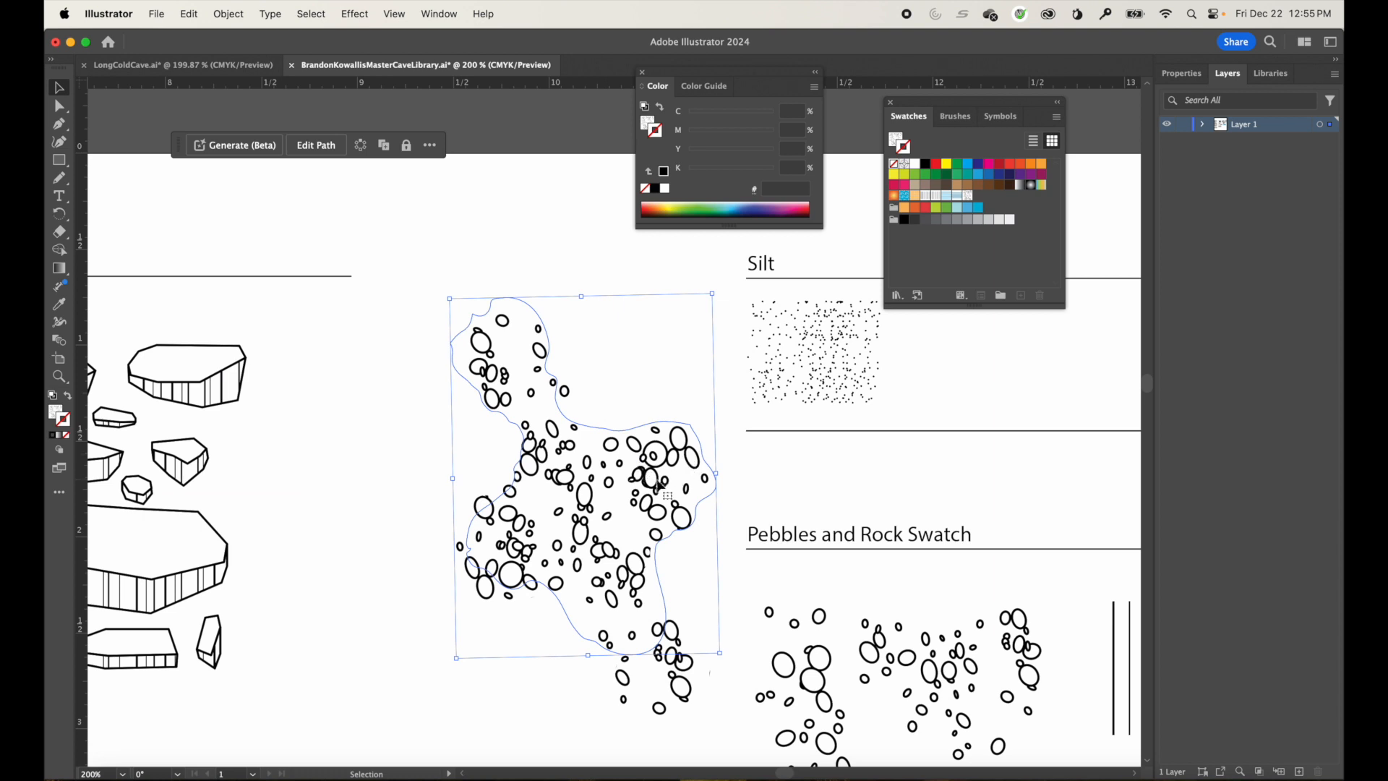
left_click_drag(656, 486, 653, 525)
left_click(622, 394)
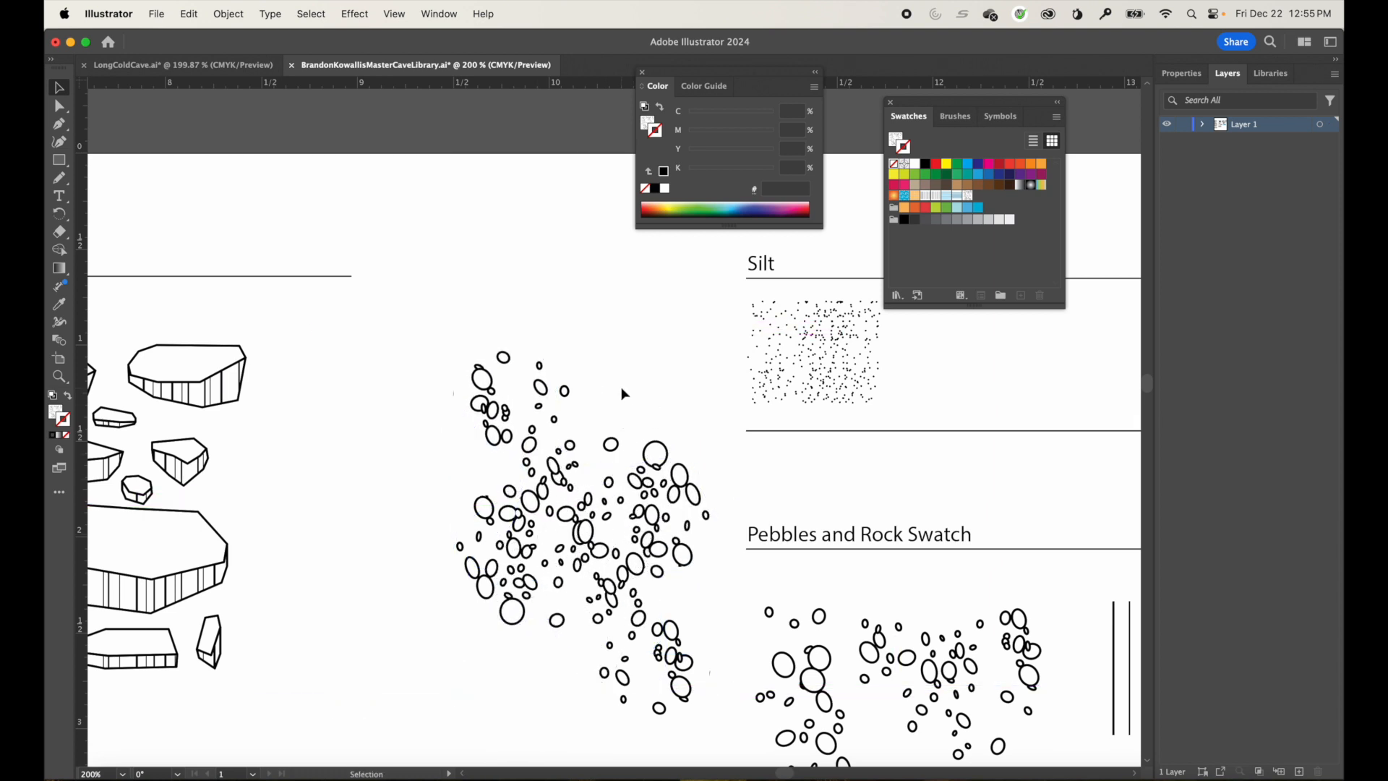
Delete both overlapping pebble-filled test shapes from the library page.
left_click(483, 635)
key("Delete")
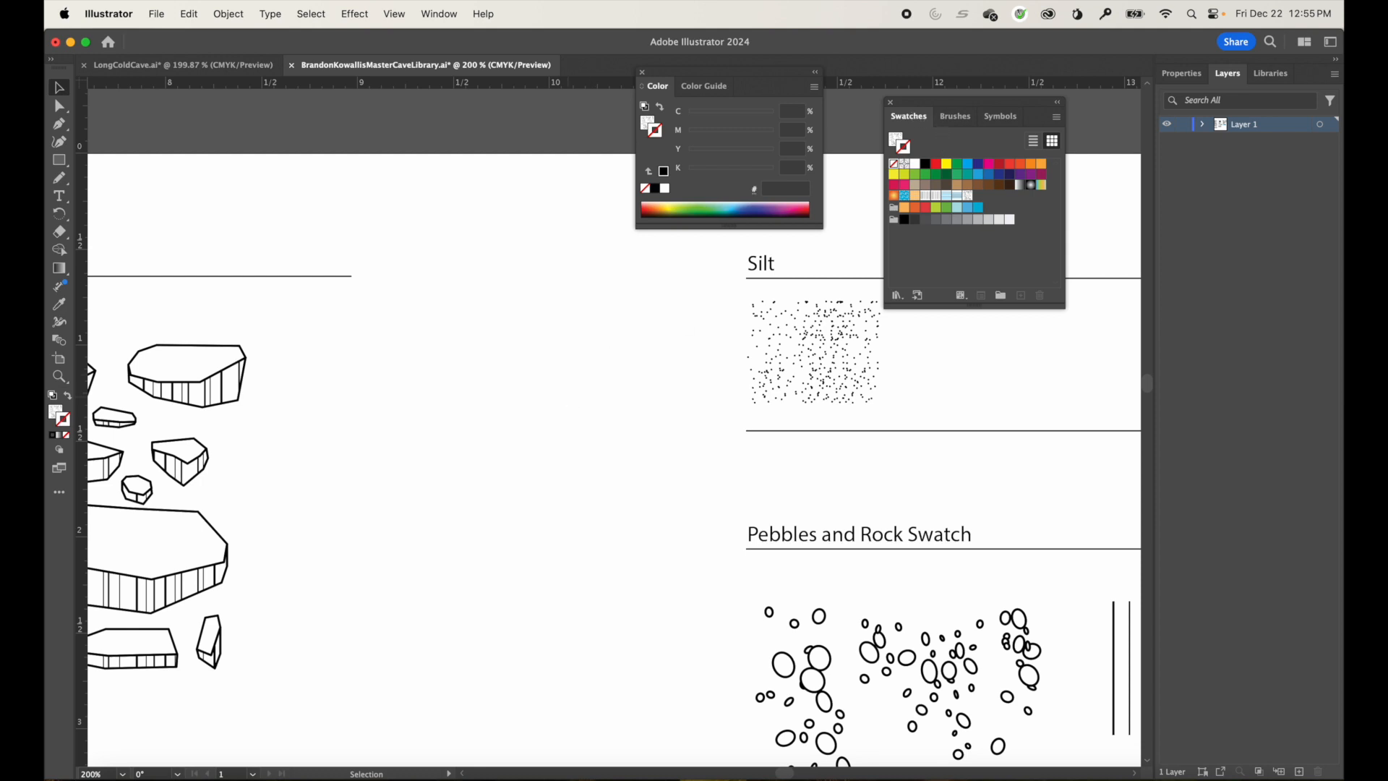
key("super+0")
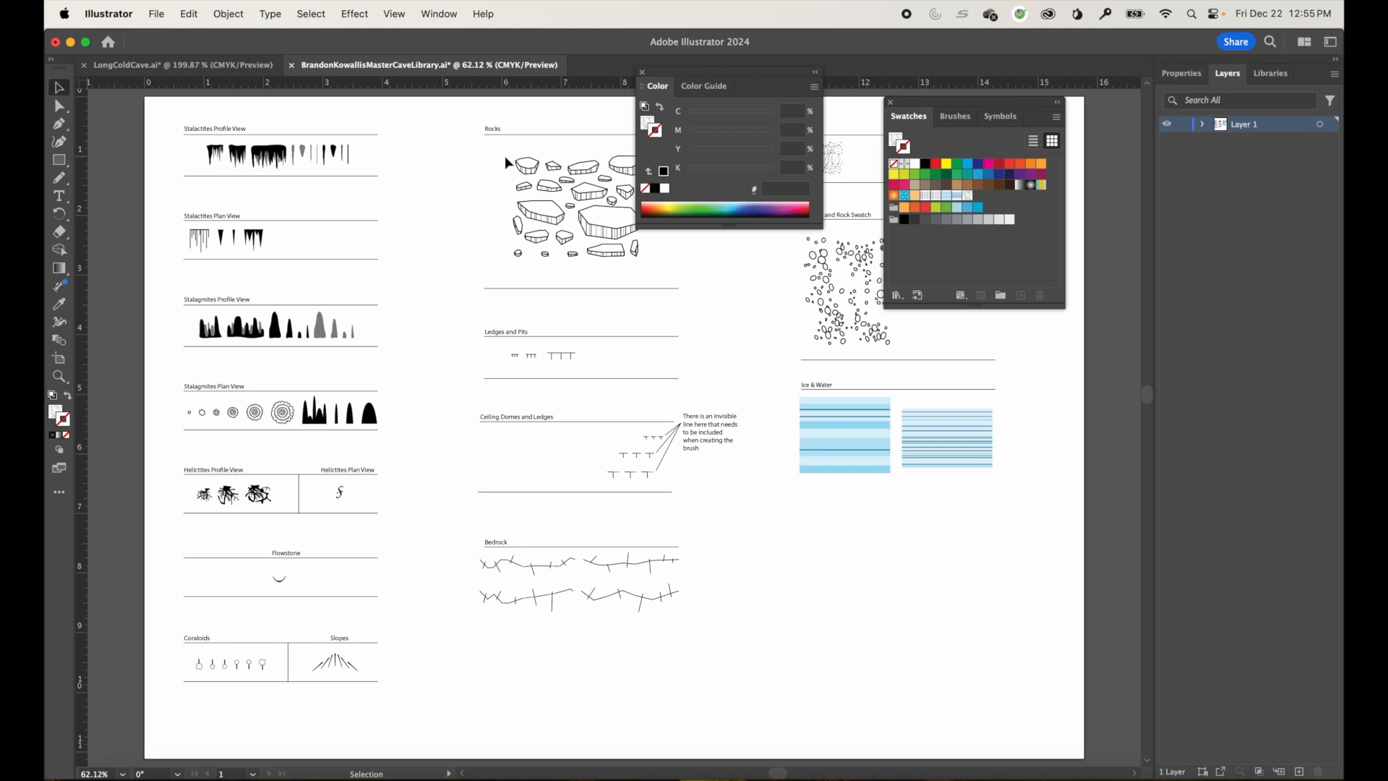
left_click(232, 69)
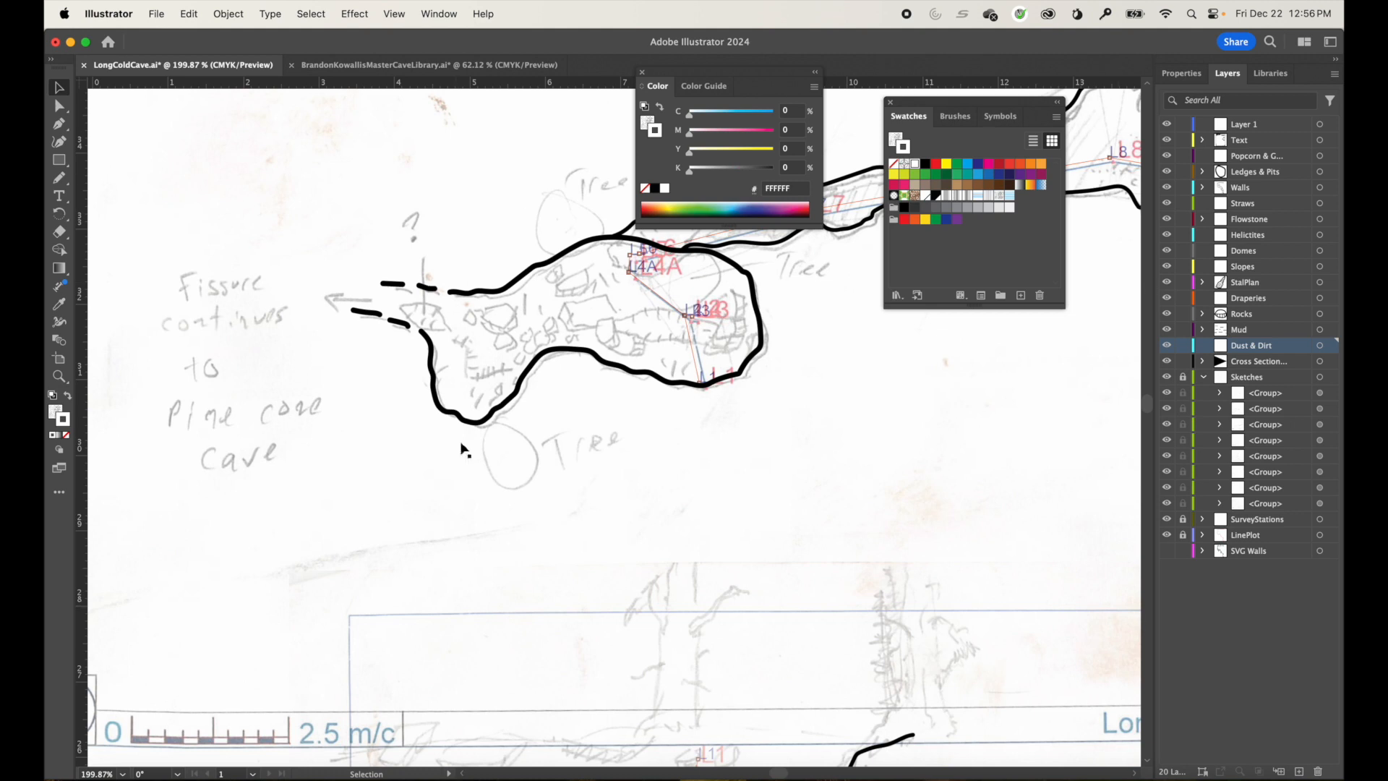
left_click(386, 66)
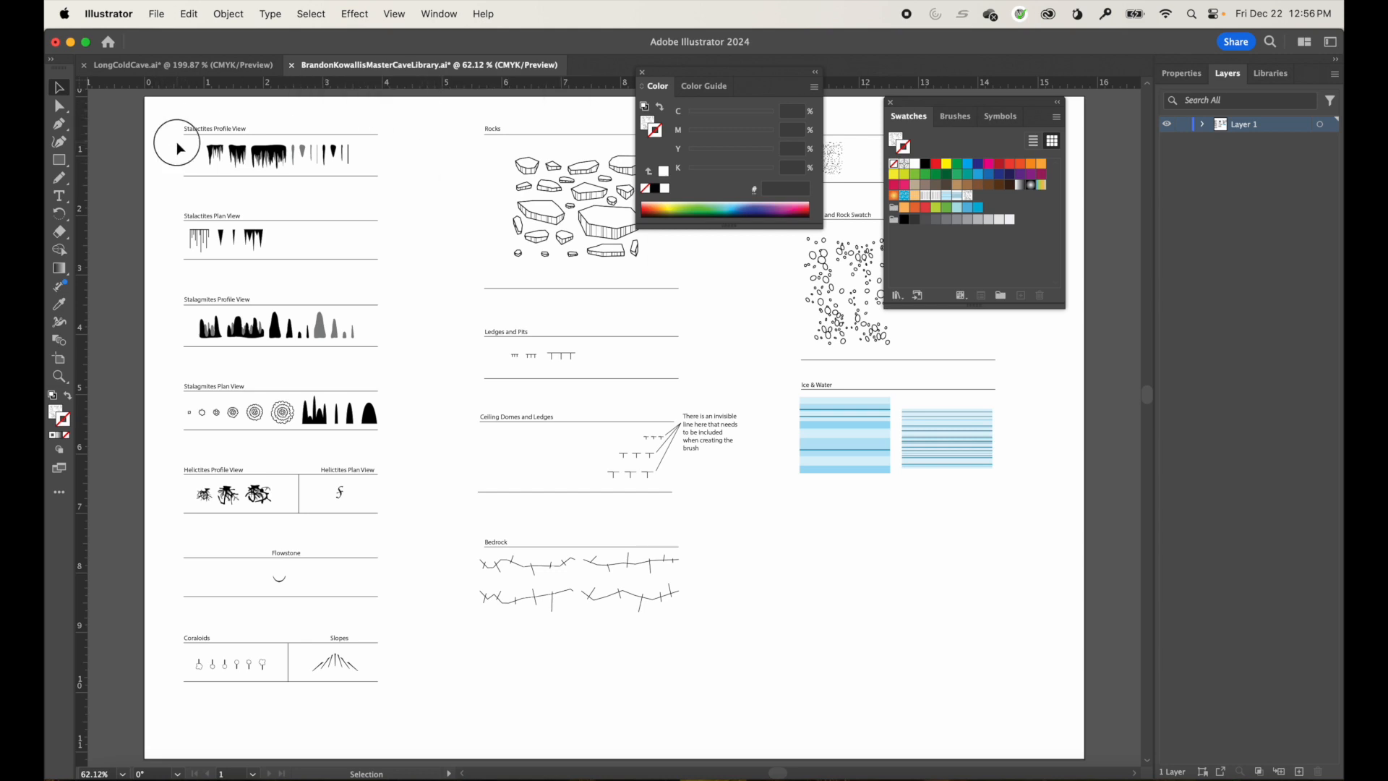
left_click_drag(180, 149, 379, 164)
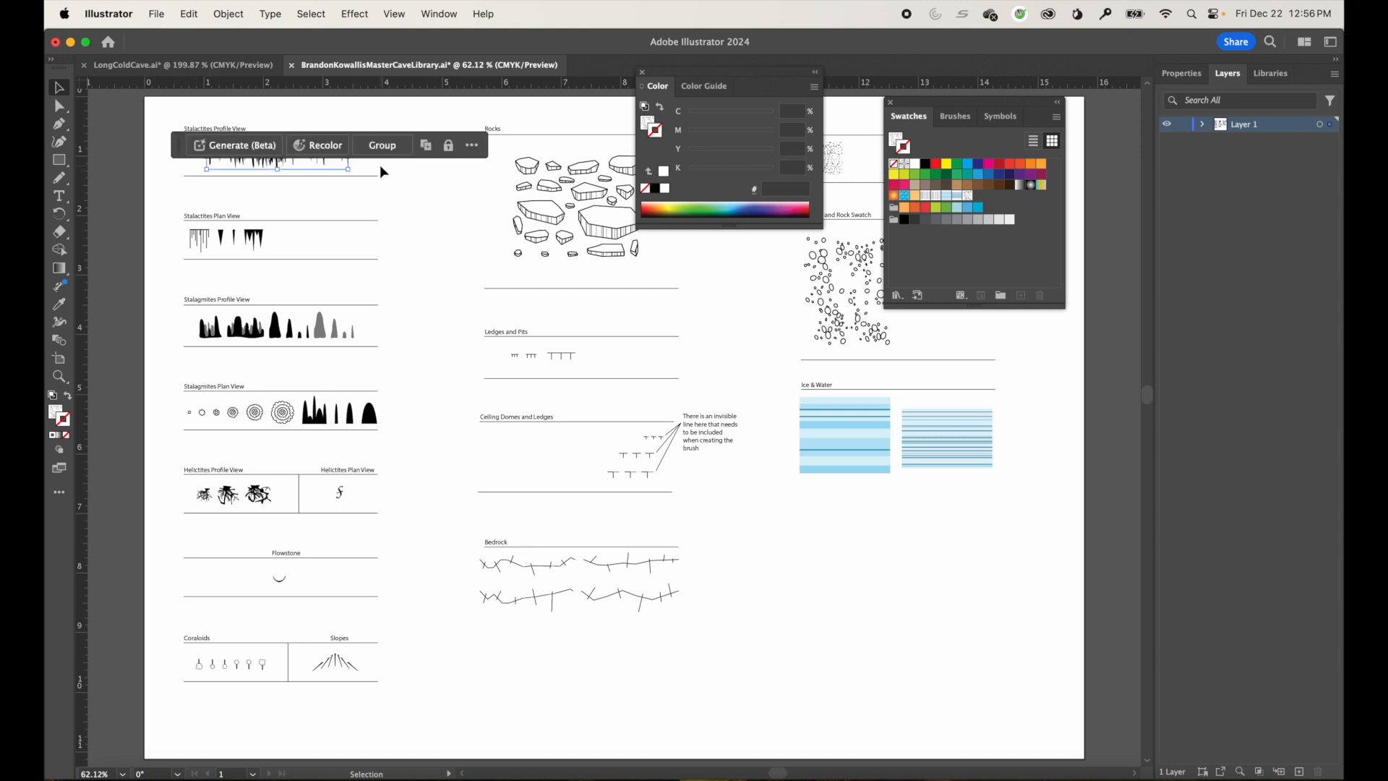
left_click(429, 190)
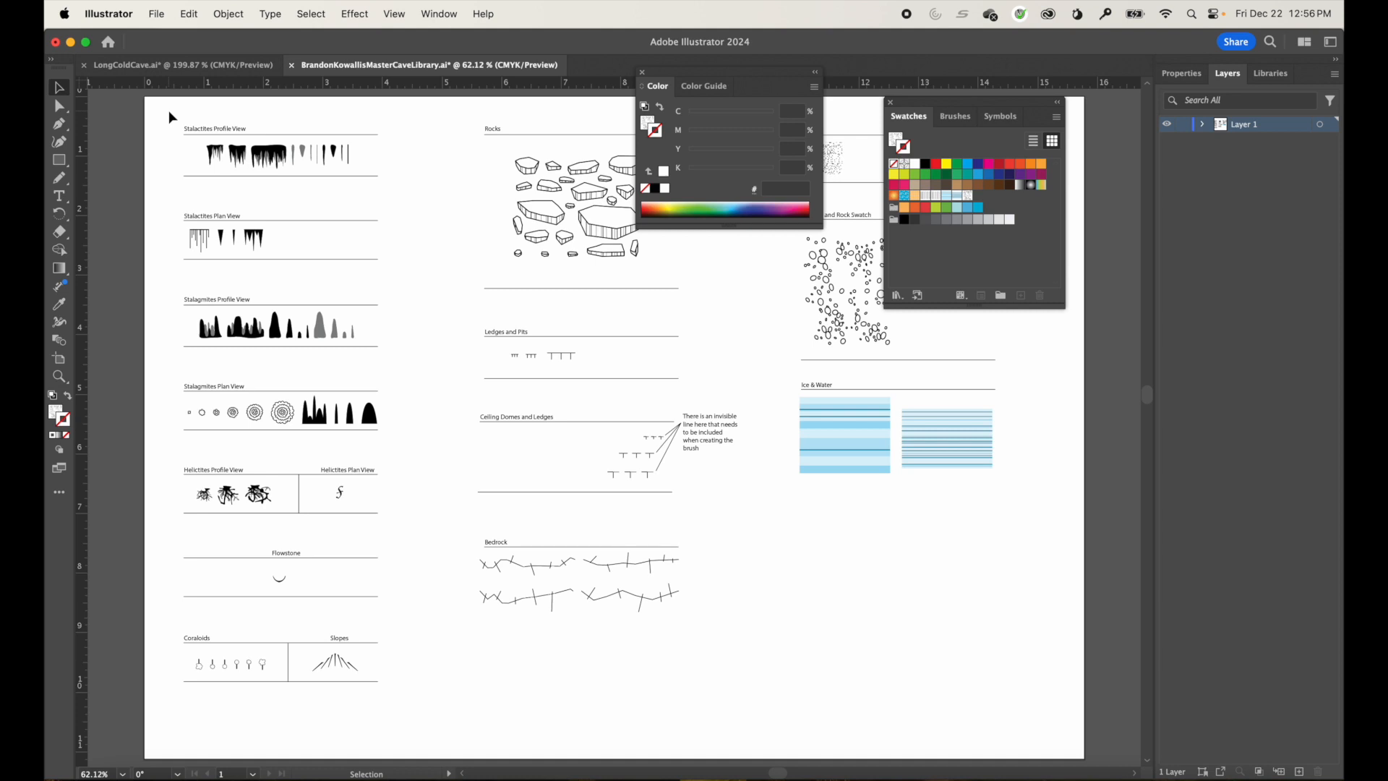
Copy the column of symbols from Stalactites Profile View to Coraloids and Slopes, and paste it into the LongColdCave map.
left_click_drag(167, 110, 439, 705)
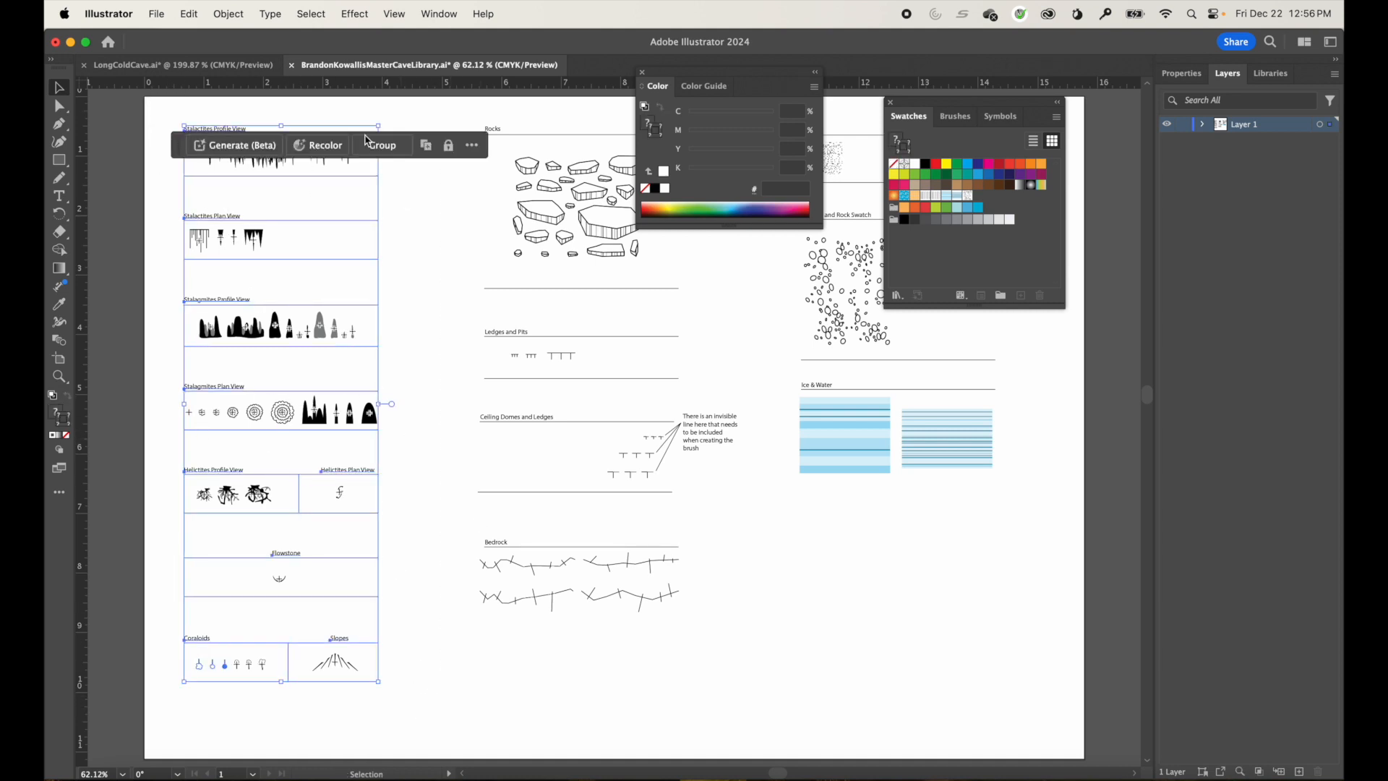
left_click(242, 65)
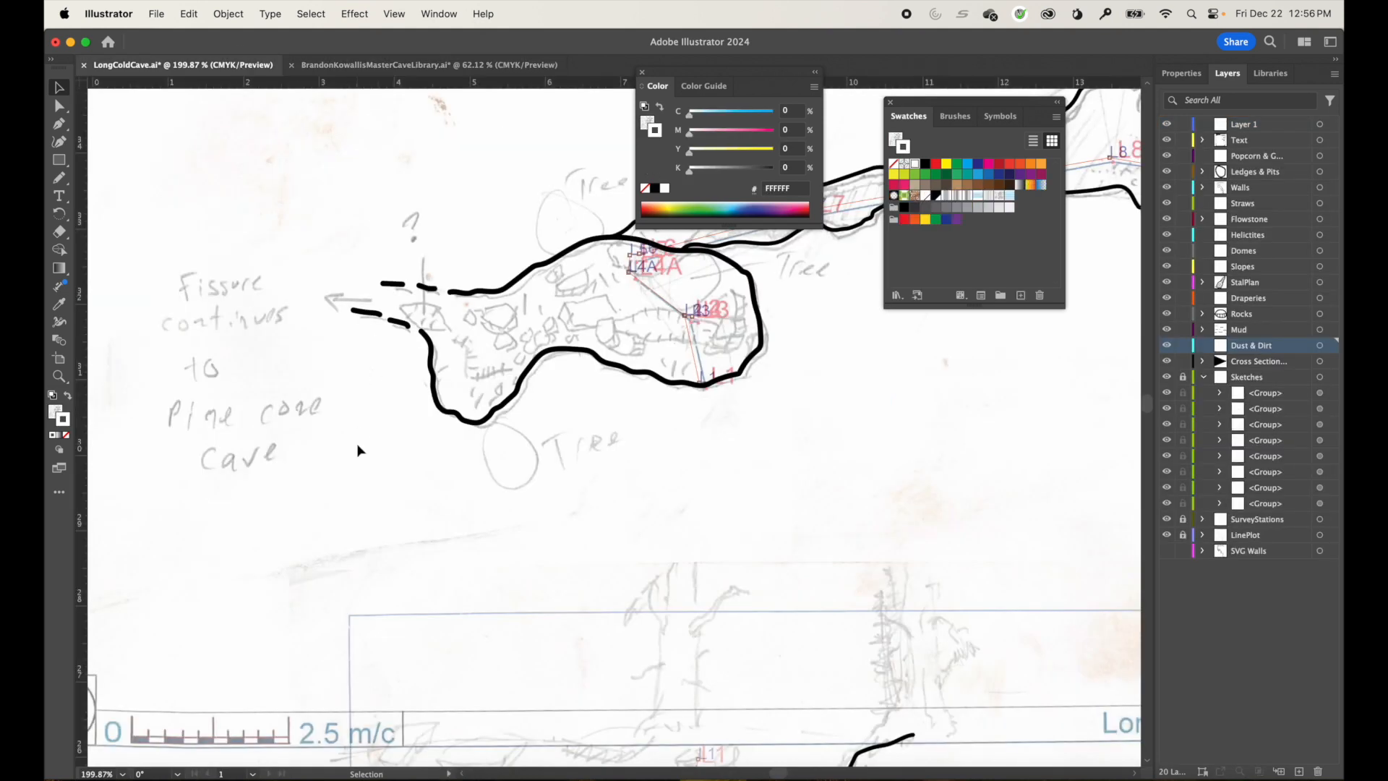
key("super+v")
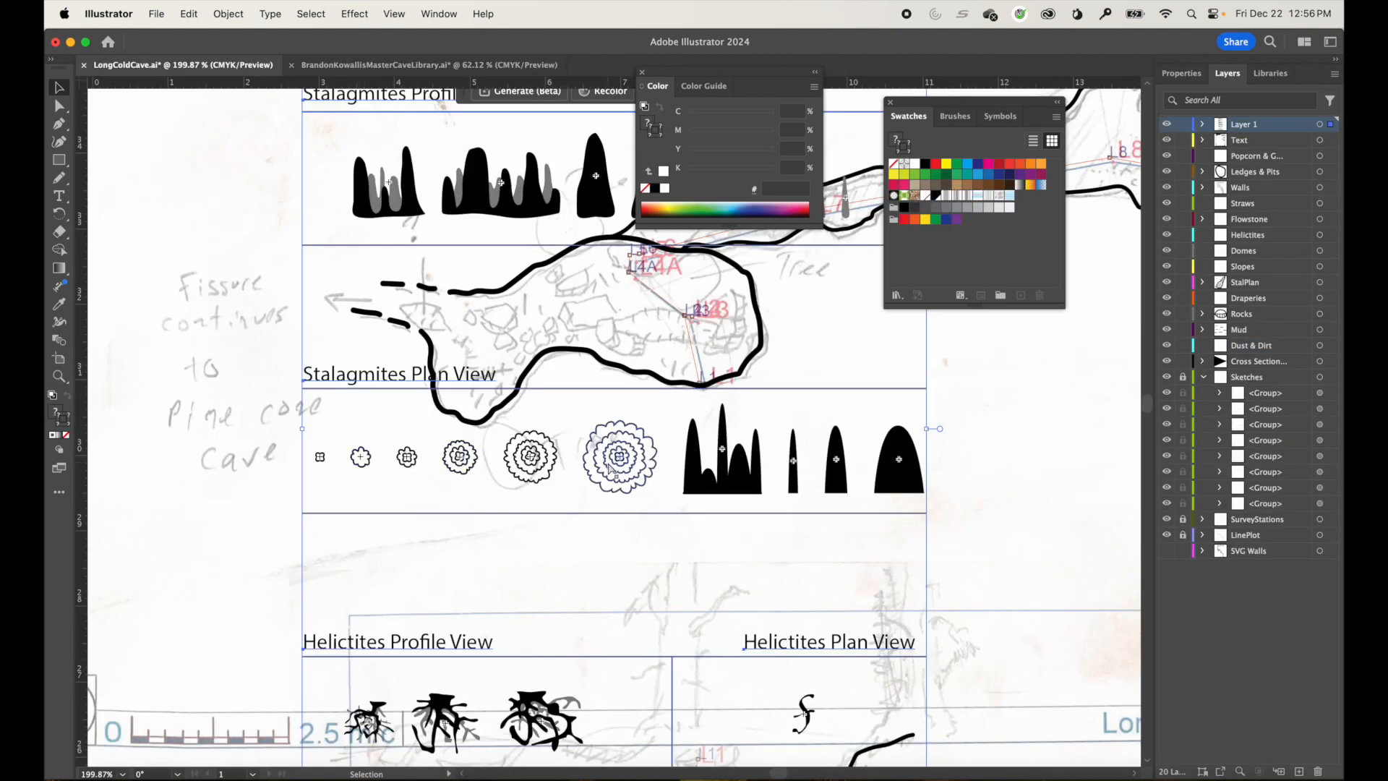
Move the pasted symbol column up and to the left over the cave drawing, and delete it from the map.
key("a")
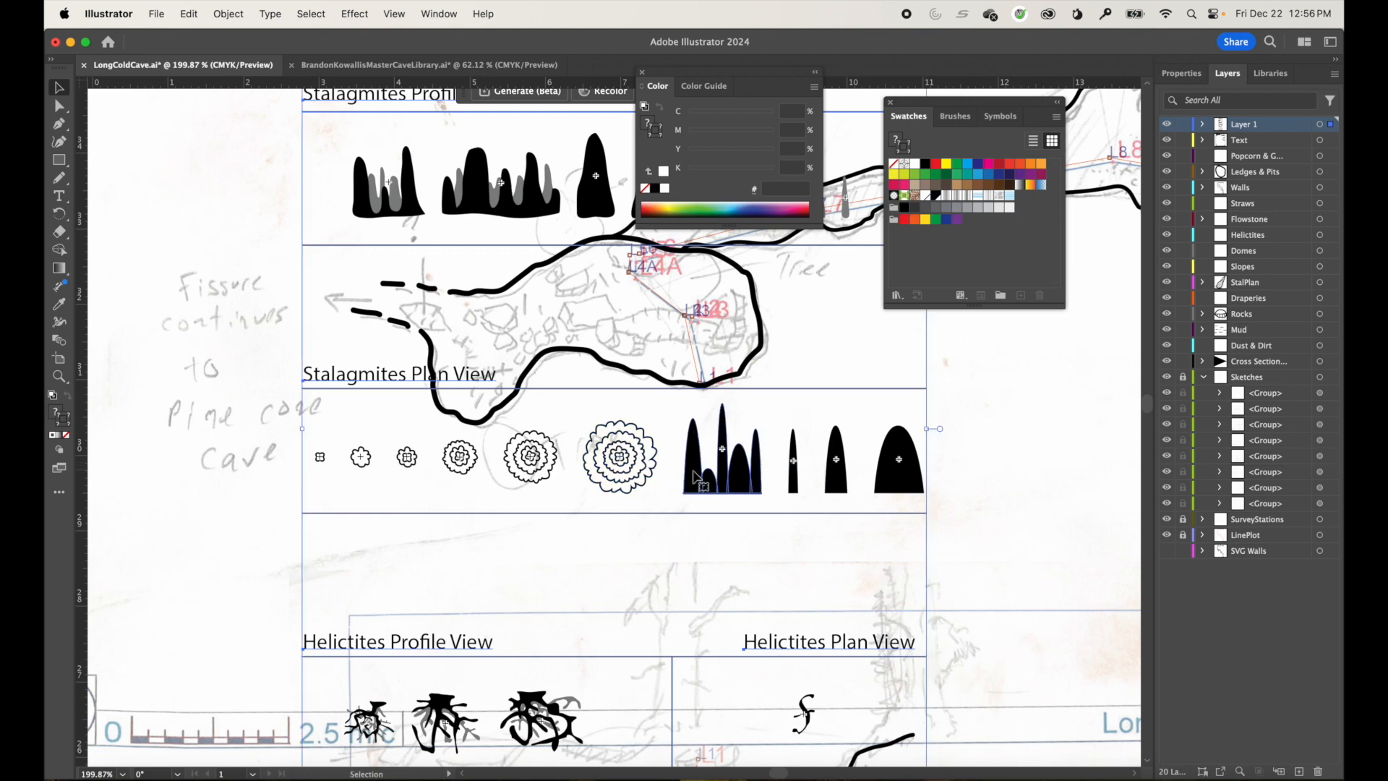
mouse_move(692, 469)
left_mouse_down()
mouse_move(544, 372)
mouse_move(571, 318)
mouse_move(647, 330)
mouse_move(682, 318)
mouse_move(789, 341)
mouse_move(795, 329)
mouse_move(579, 329)
left_mouse_up()
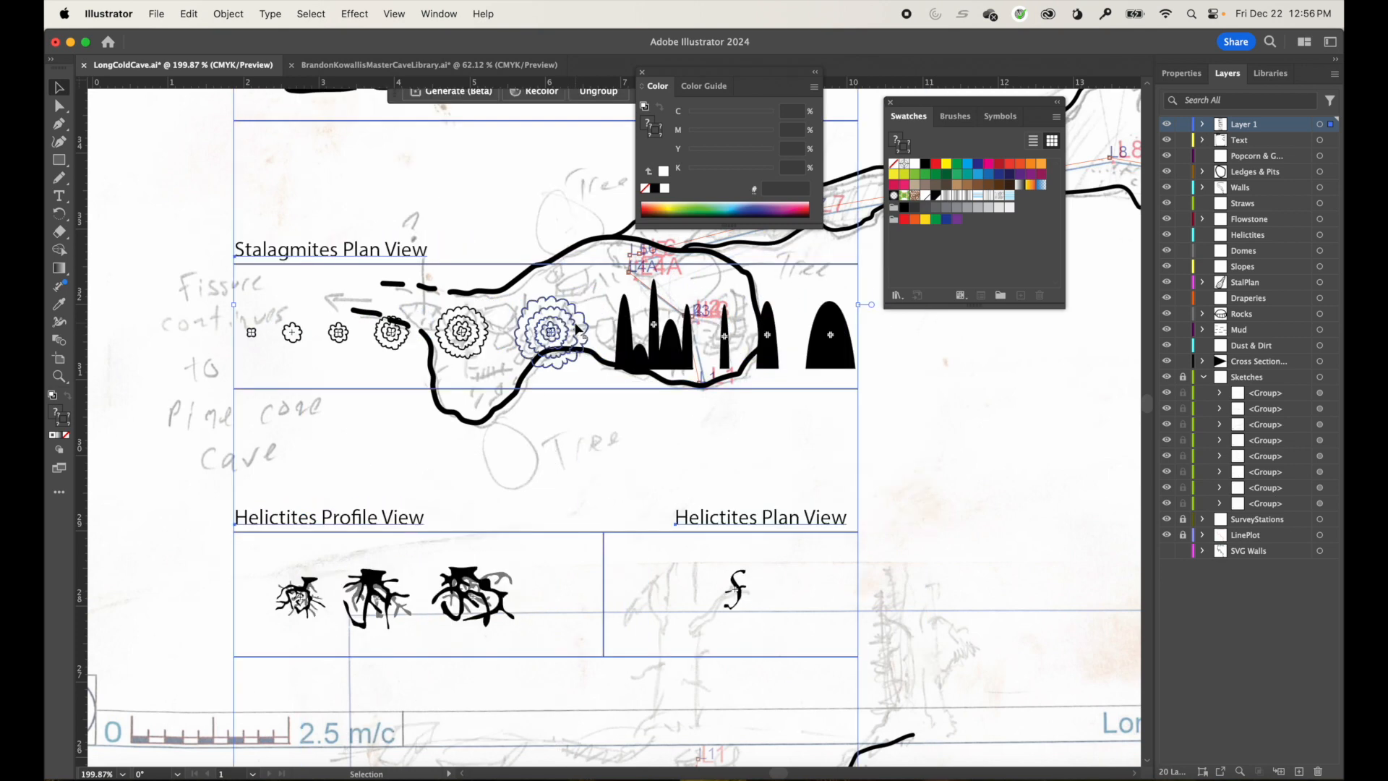
key("Delete")
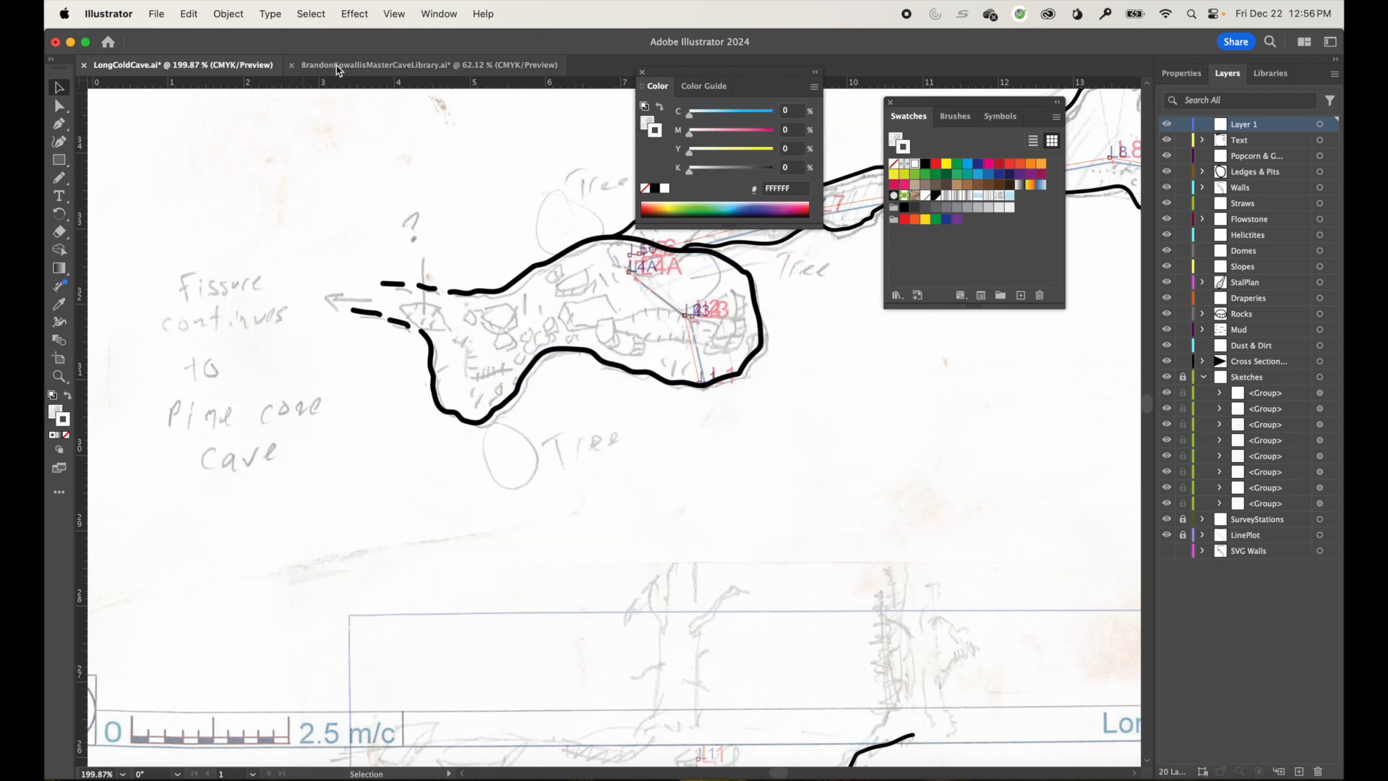
Scale the master library's symbol column down proportionally toward its lower-right corner, and paste the smaller copy into the LongColdCave map.
left_click(361, 64)
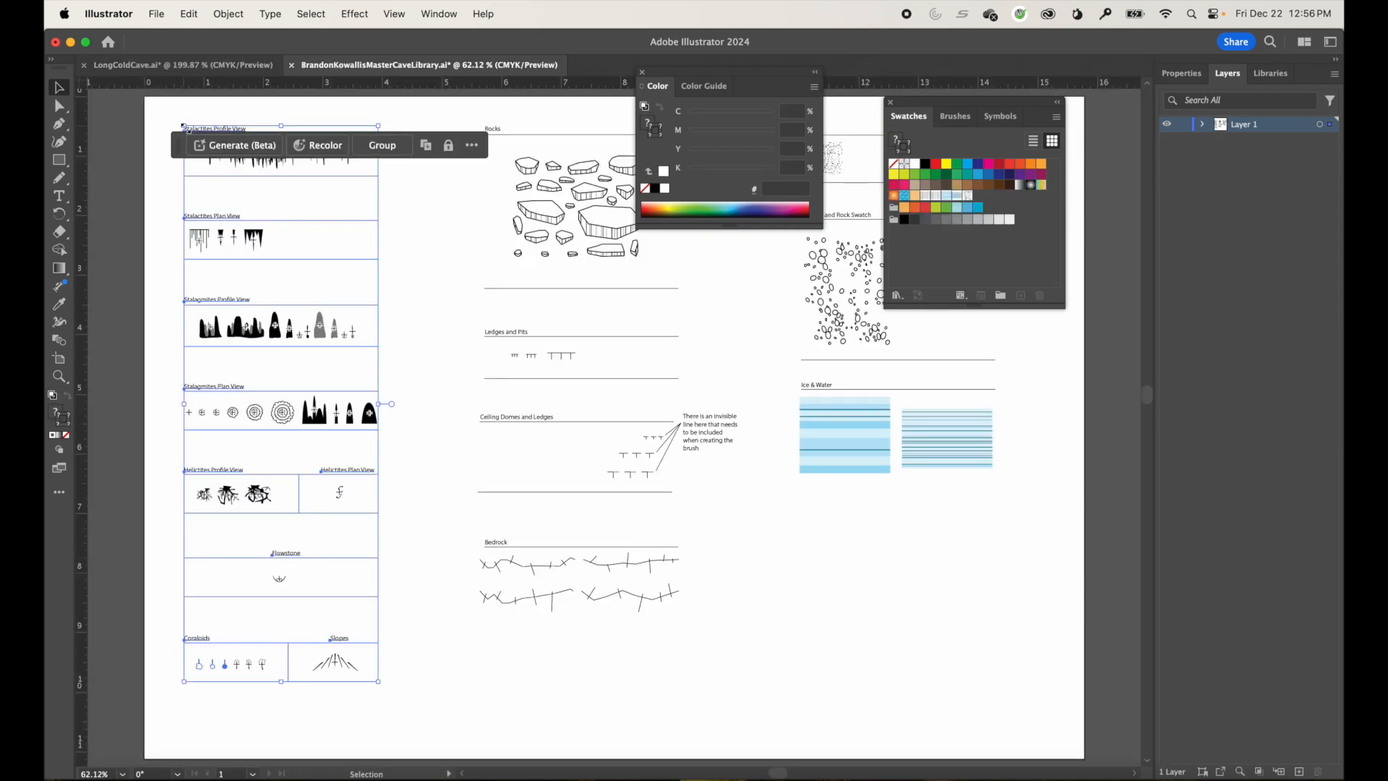
left_click_drag(183, 126, 244, 292)
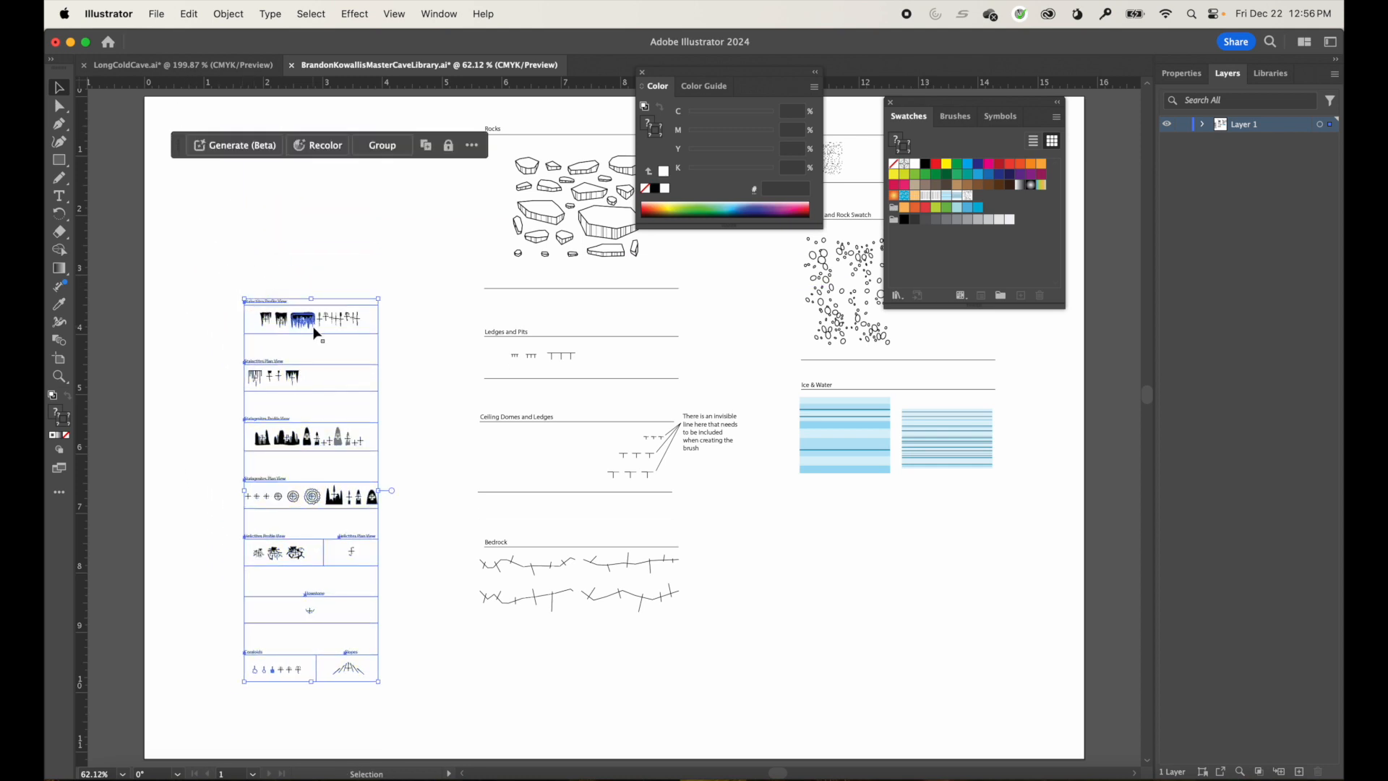
left_click(224, 65)
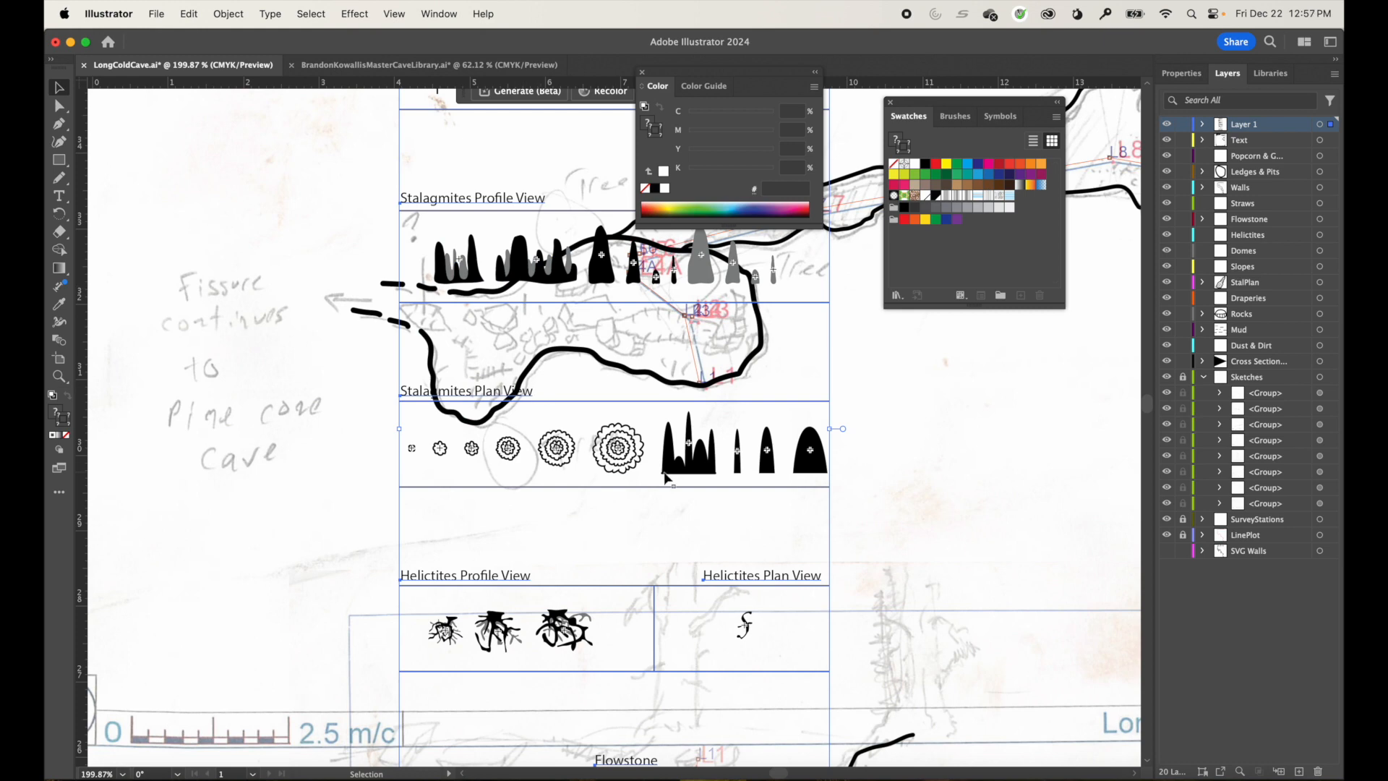
Move the pasted symbol column up and to the left, cut it from the map, and deselect the column in the master library.
left_click_drag(700, 463, 626, 338)
key("super+x")
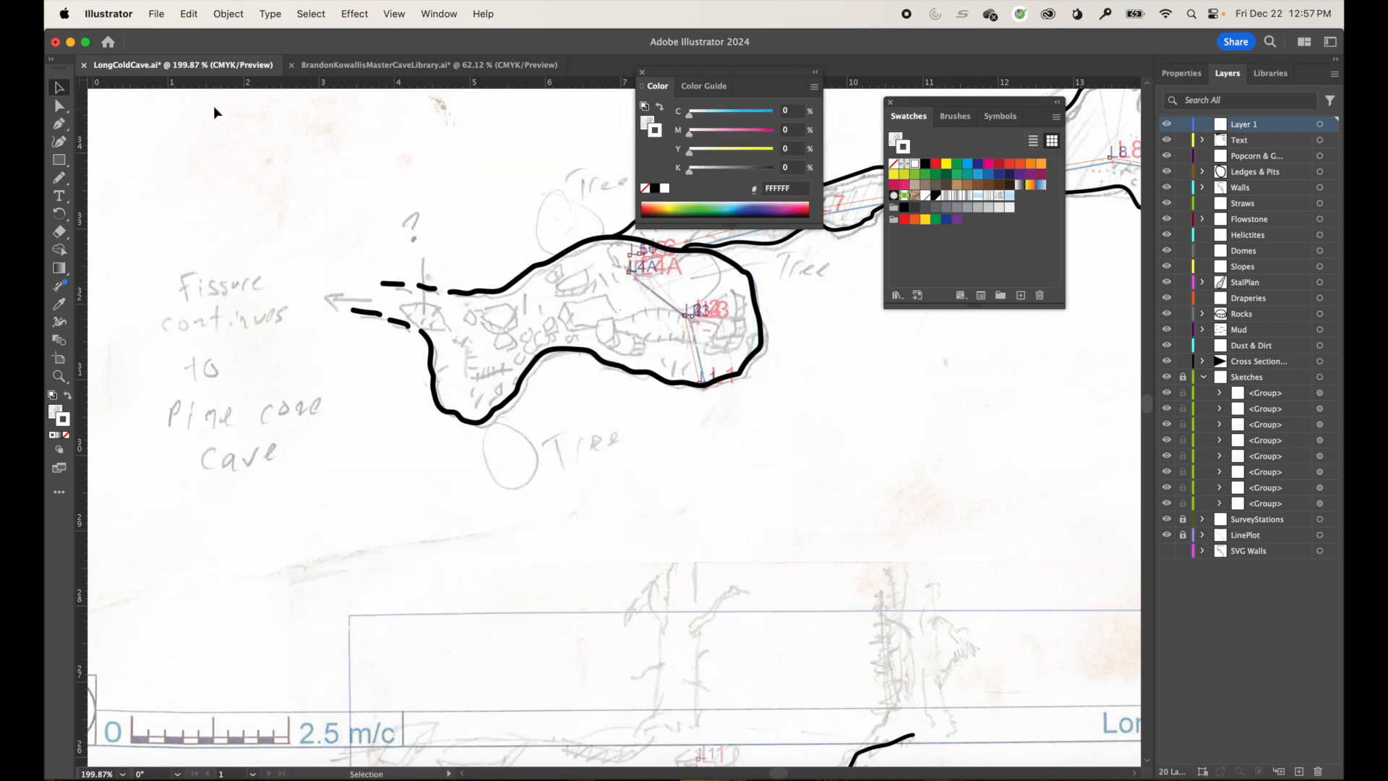
left_click(329, 65)
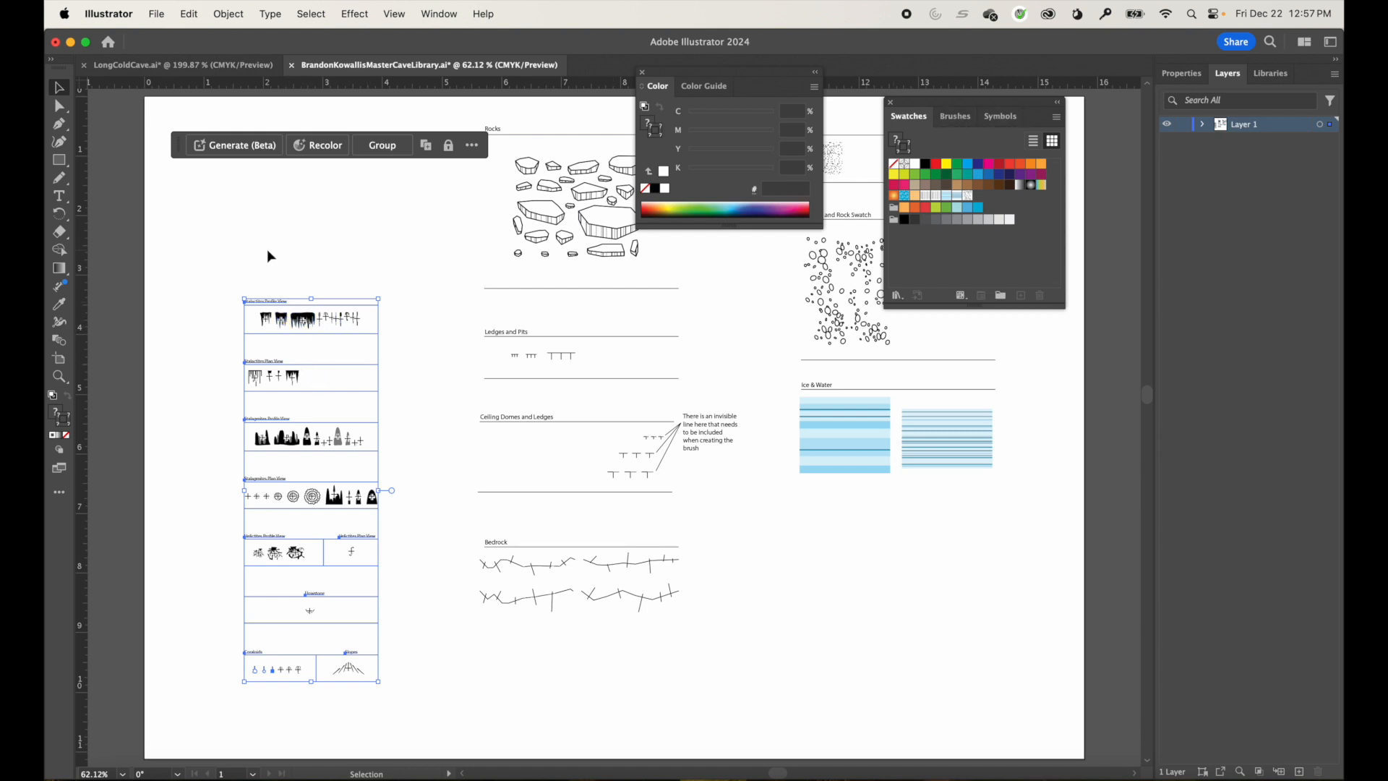
left_click(329, 273)
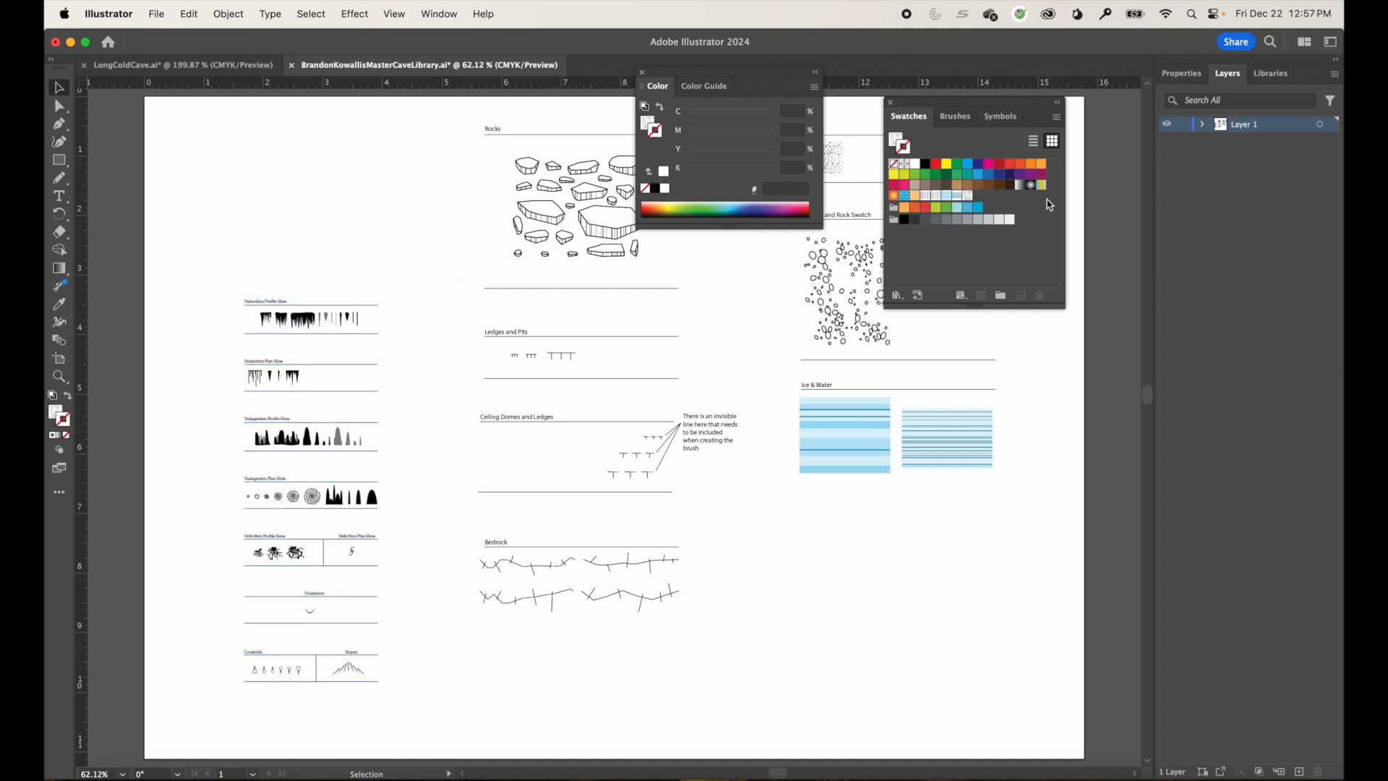
Examine the available brushes and the brush library commands in the master library and in the LongColdCave map.
left_click(956, 119)
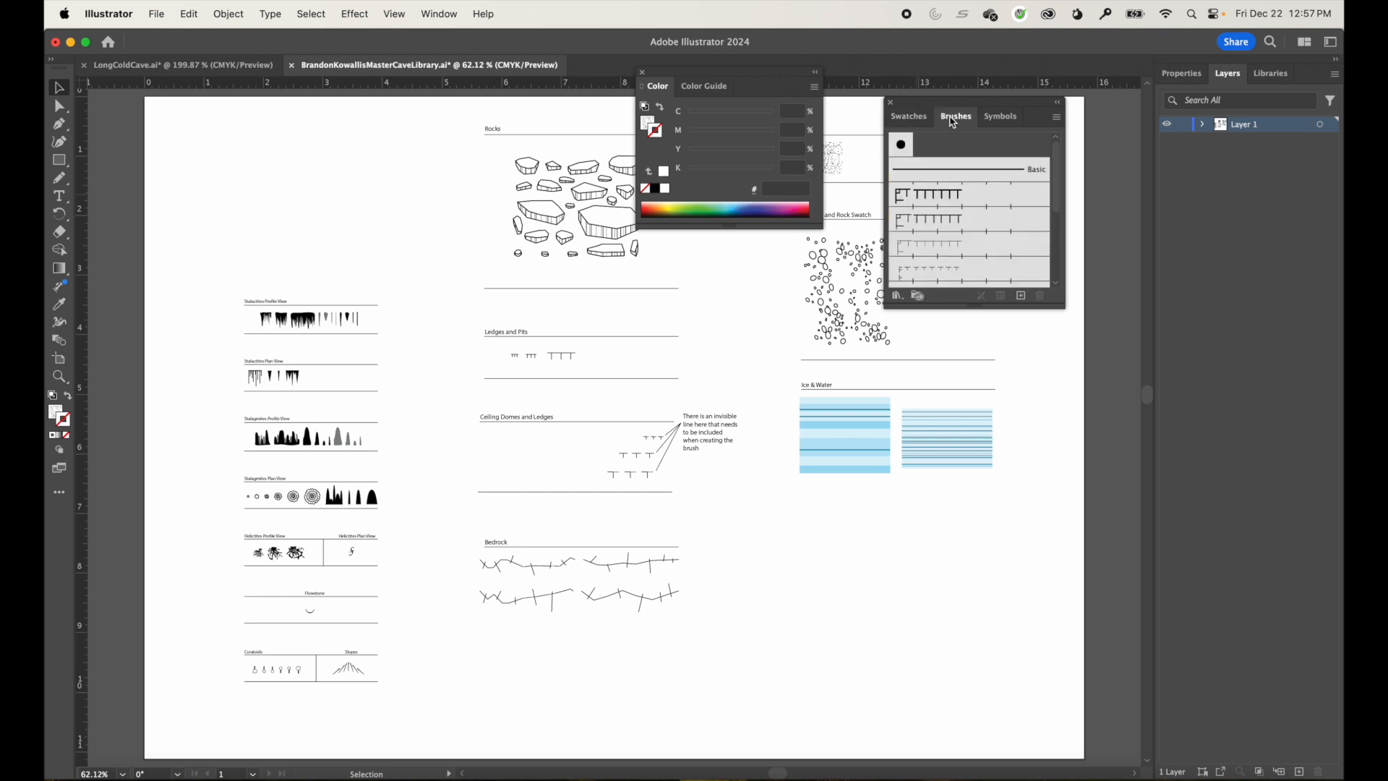
scroll(953, 205, "down", 1)
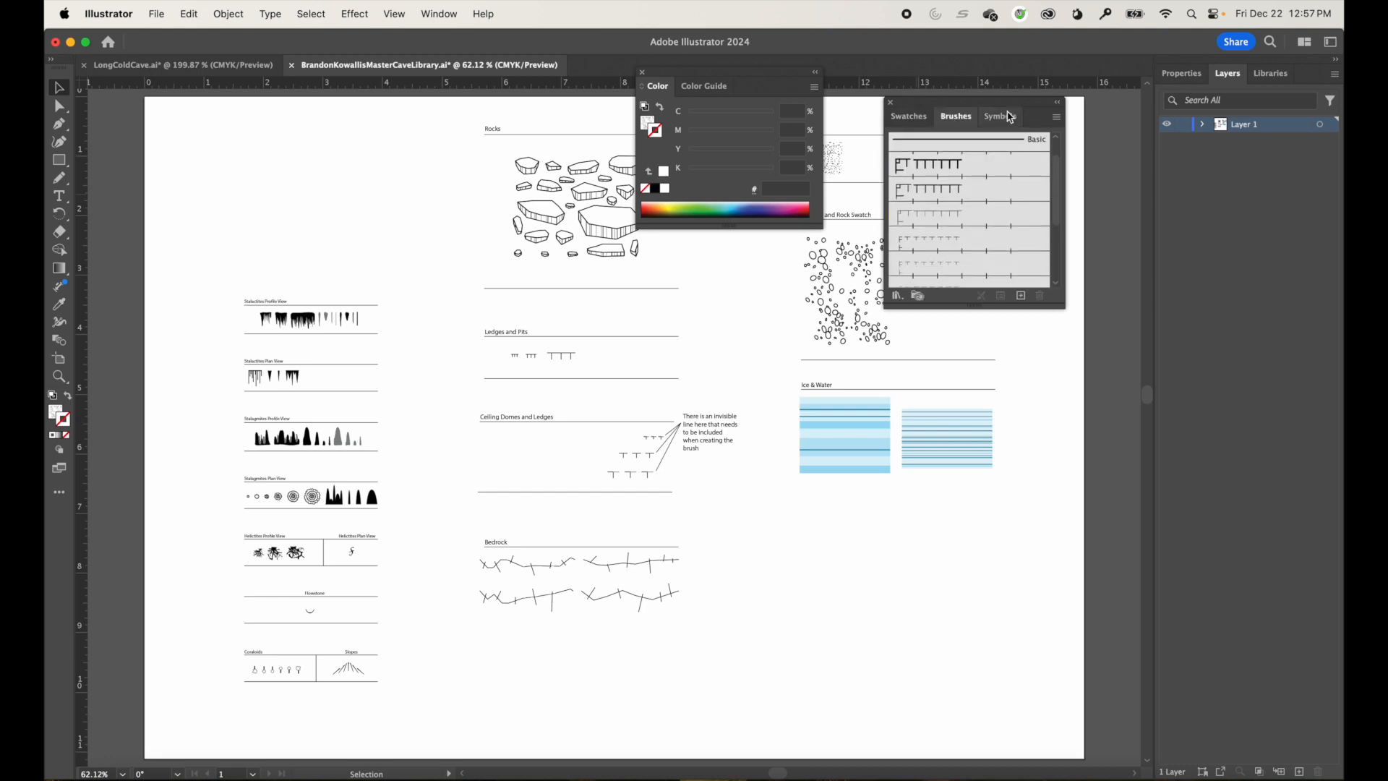
left_click(1059, 120)
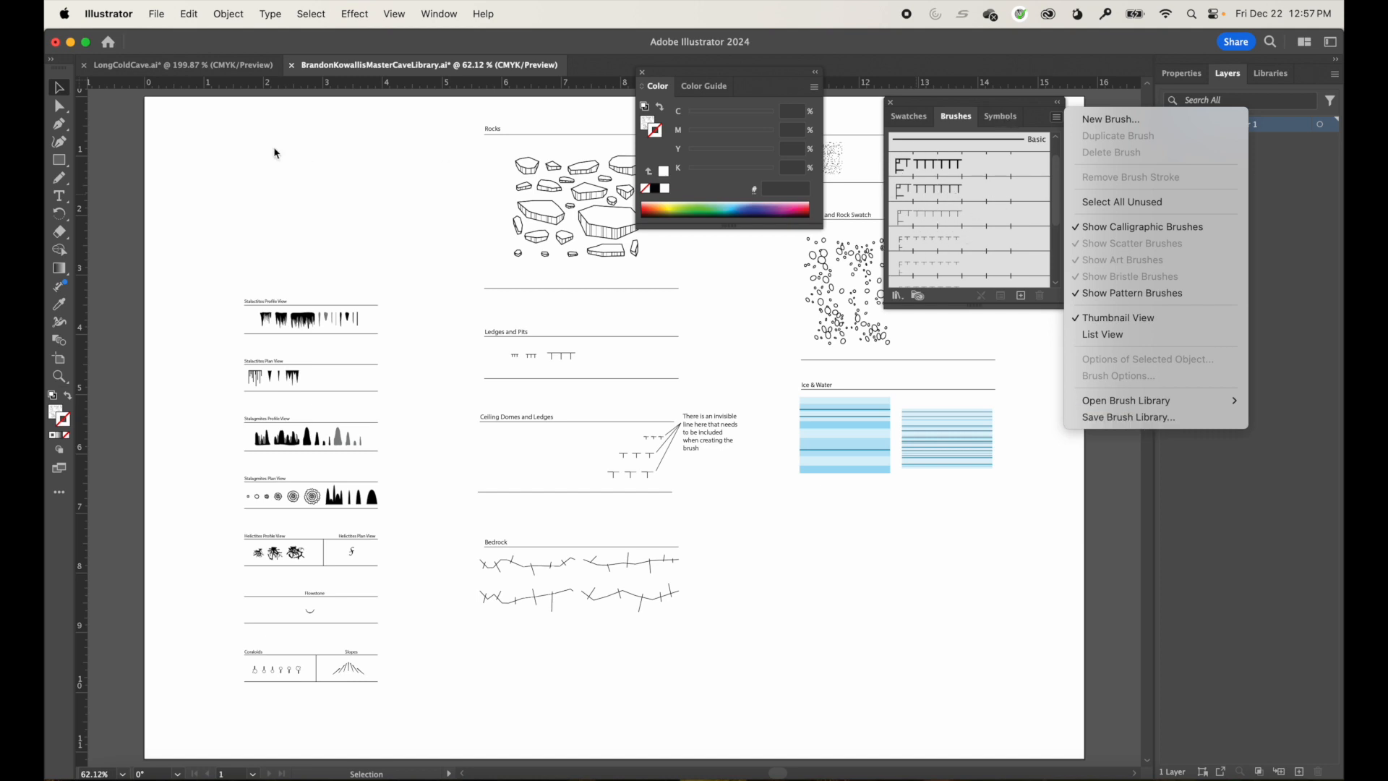
left_click(217, 69)
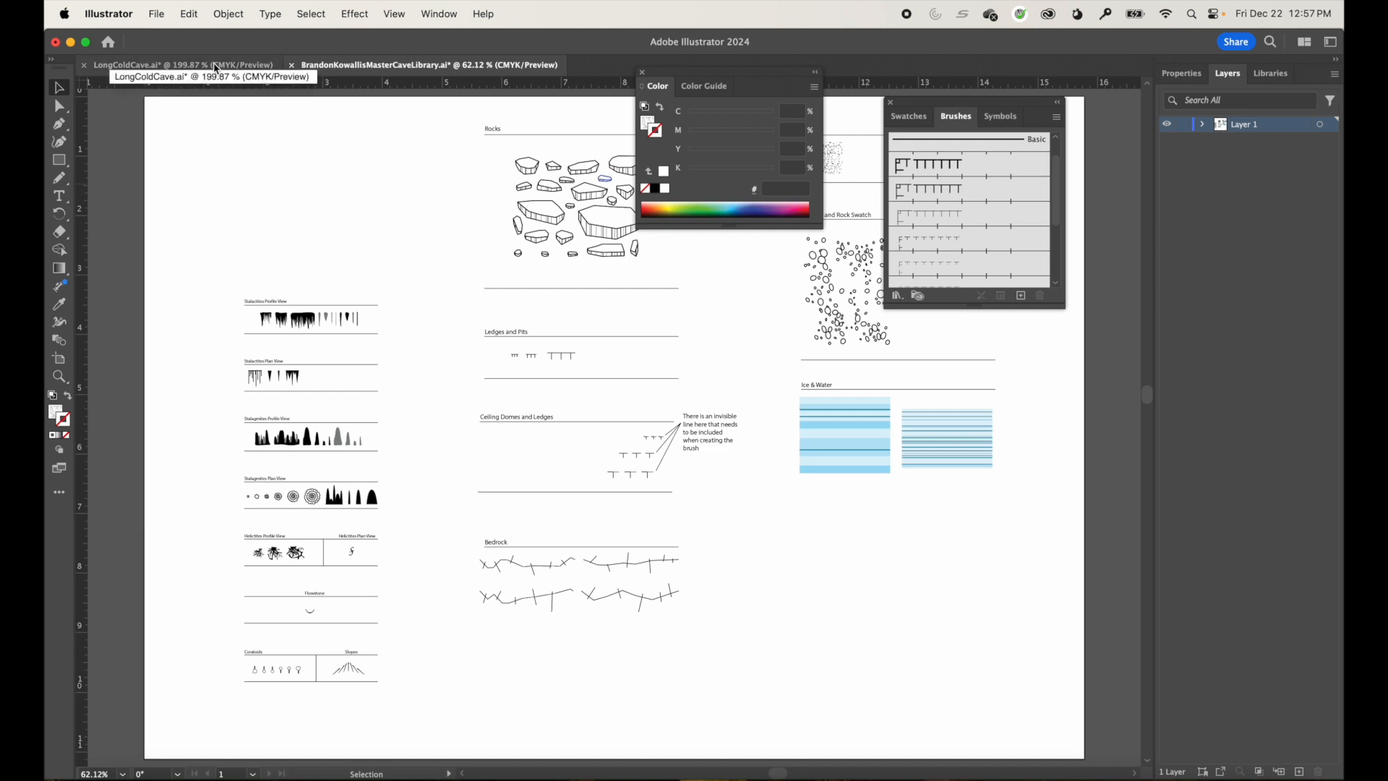
left_click(217, 69)
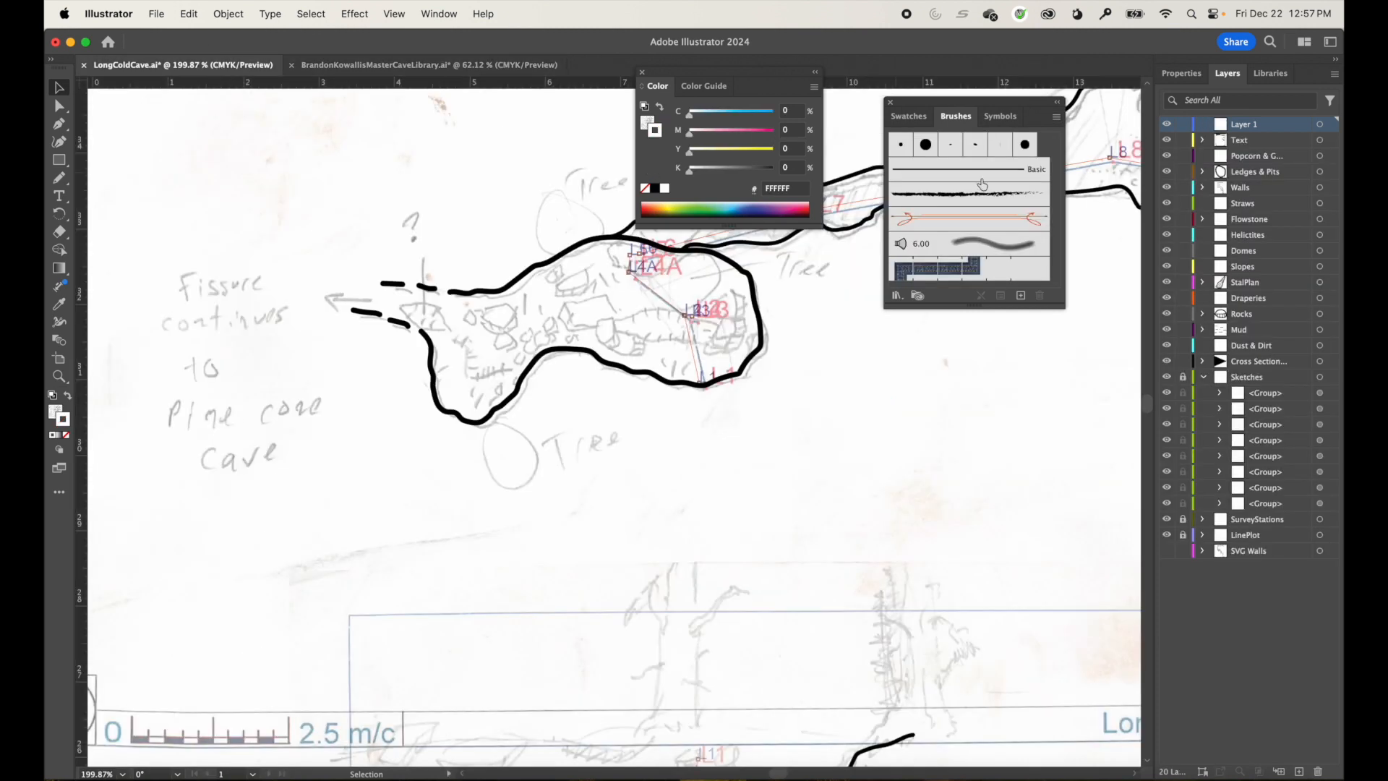
left_click(1058, 118)
mouse_move(1109, 407)
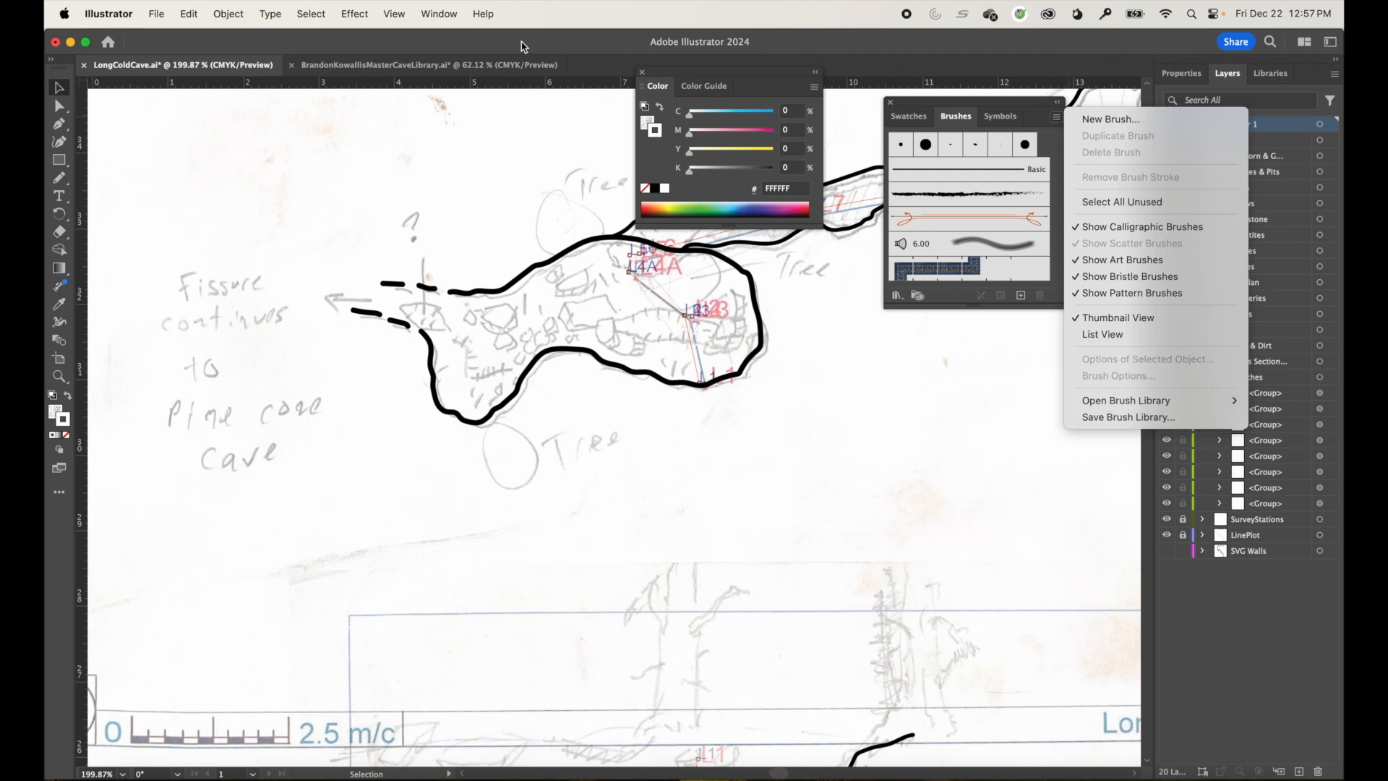
Undo the scaling of the symbol column in the master library and deselect the column.
left_click(354, 75)
left_click(373, 71)
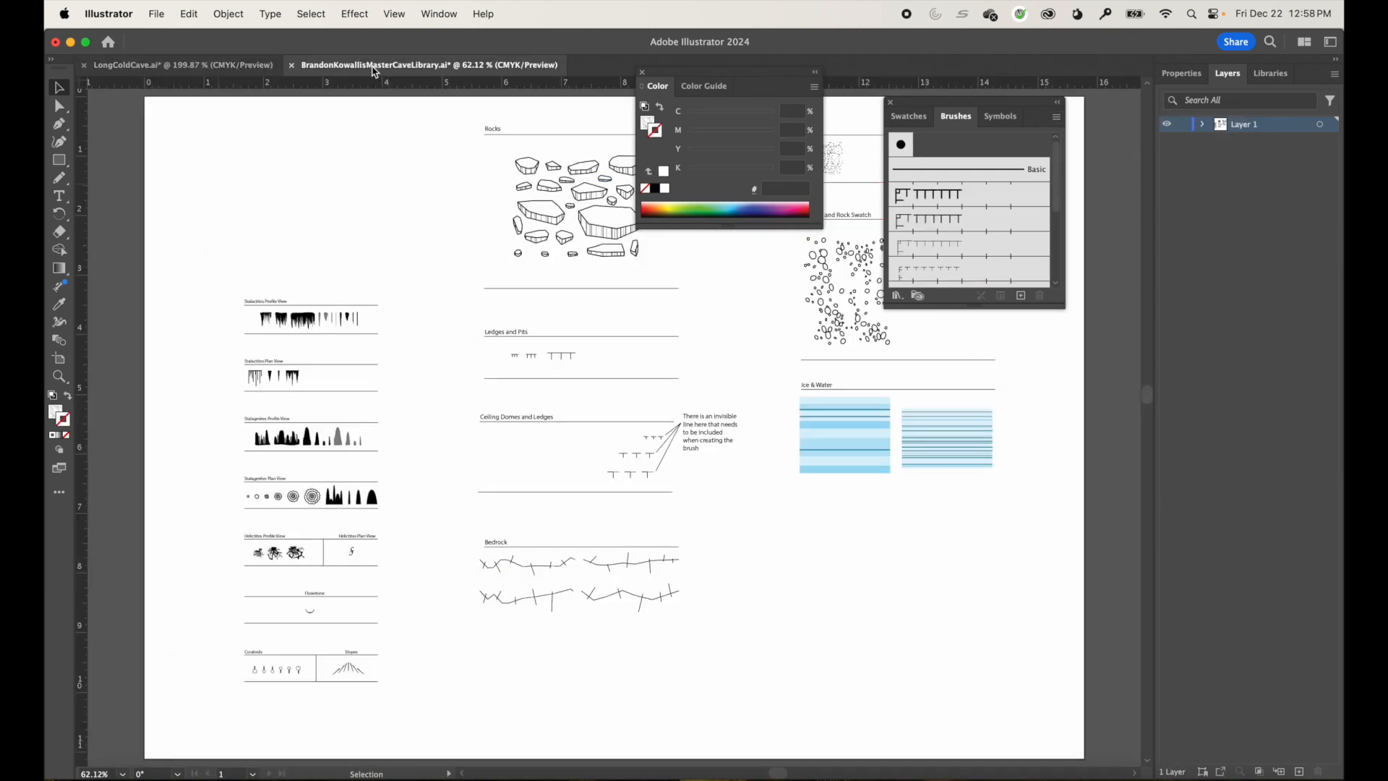
key("super+z")
key("v")
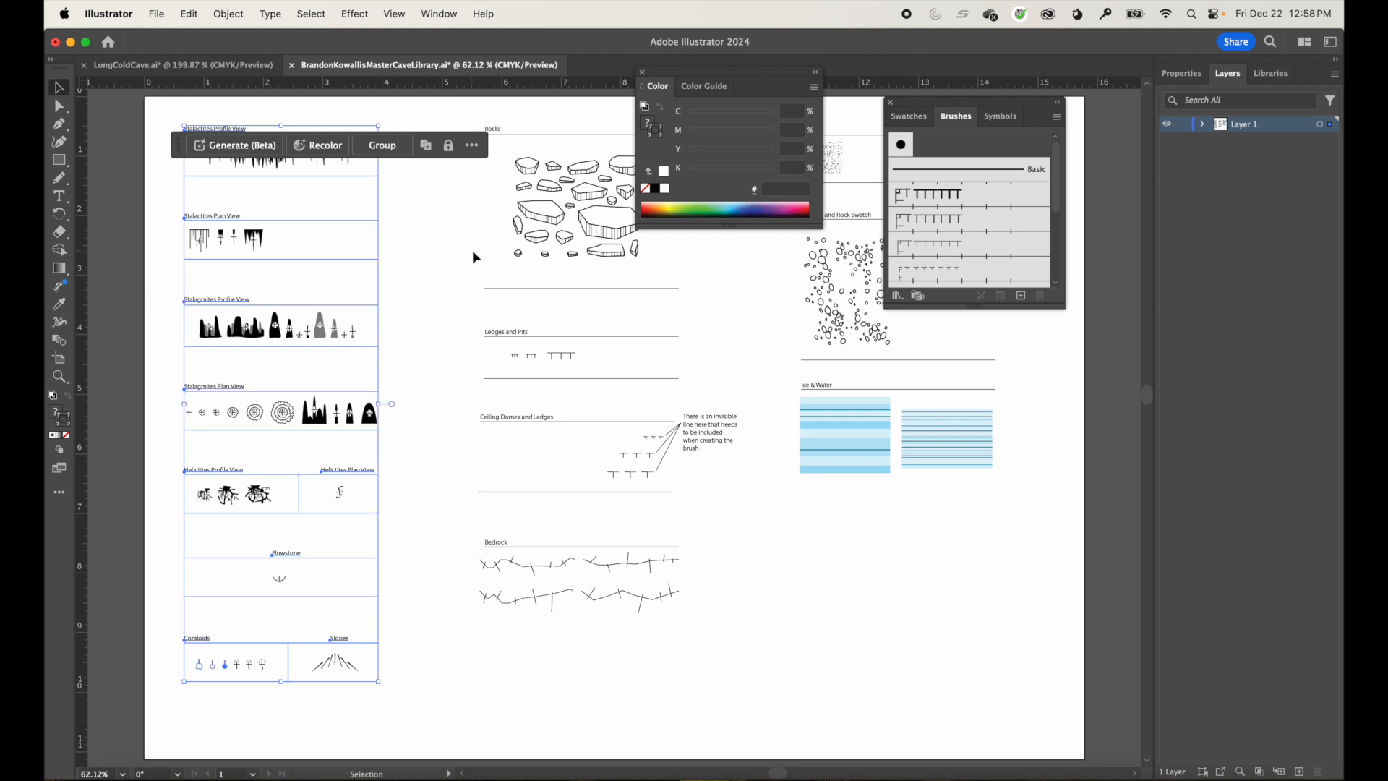
left_click(449, 254)
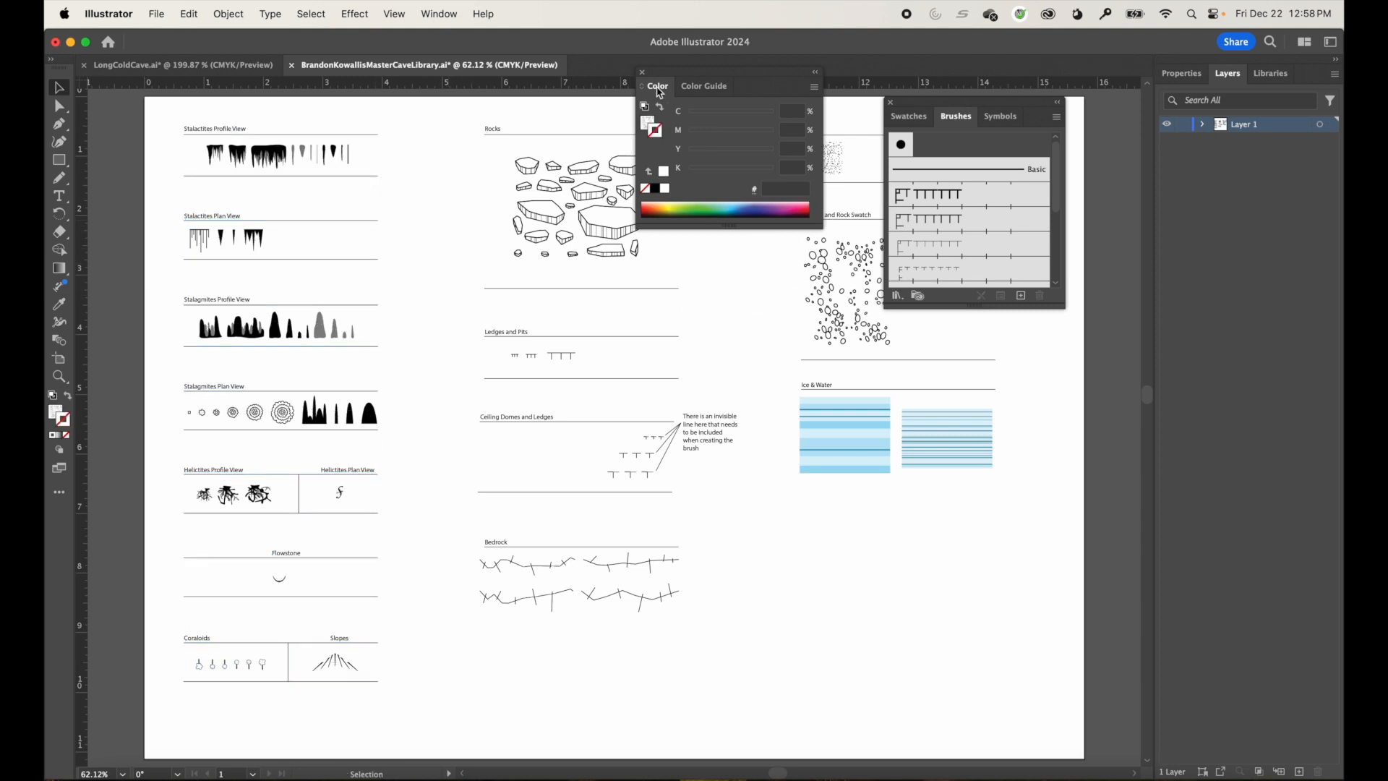
Dismiss the floating color controls, and save and close the master cave library document.
left_click(642, 72)
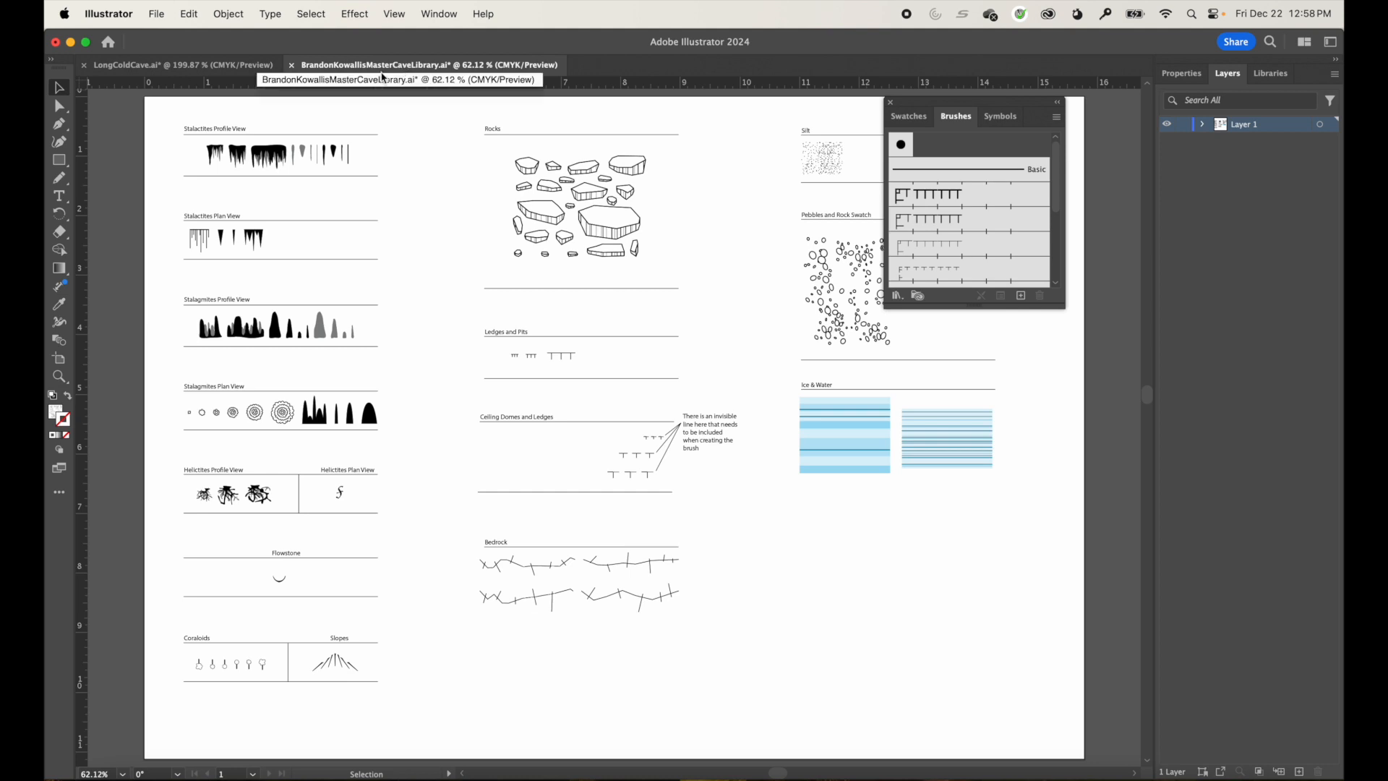
key("super+s")
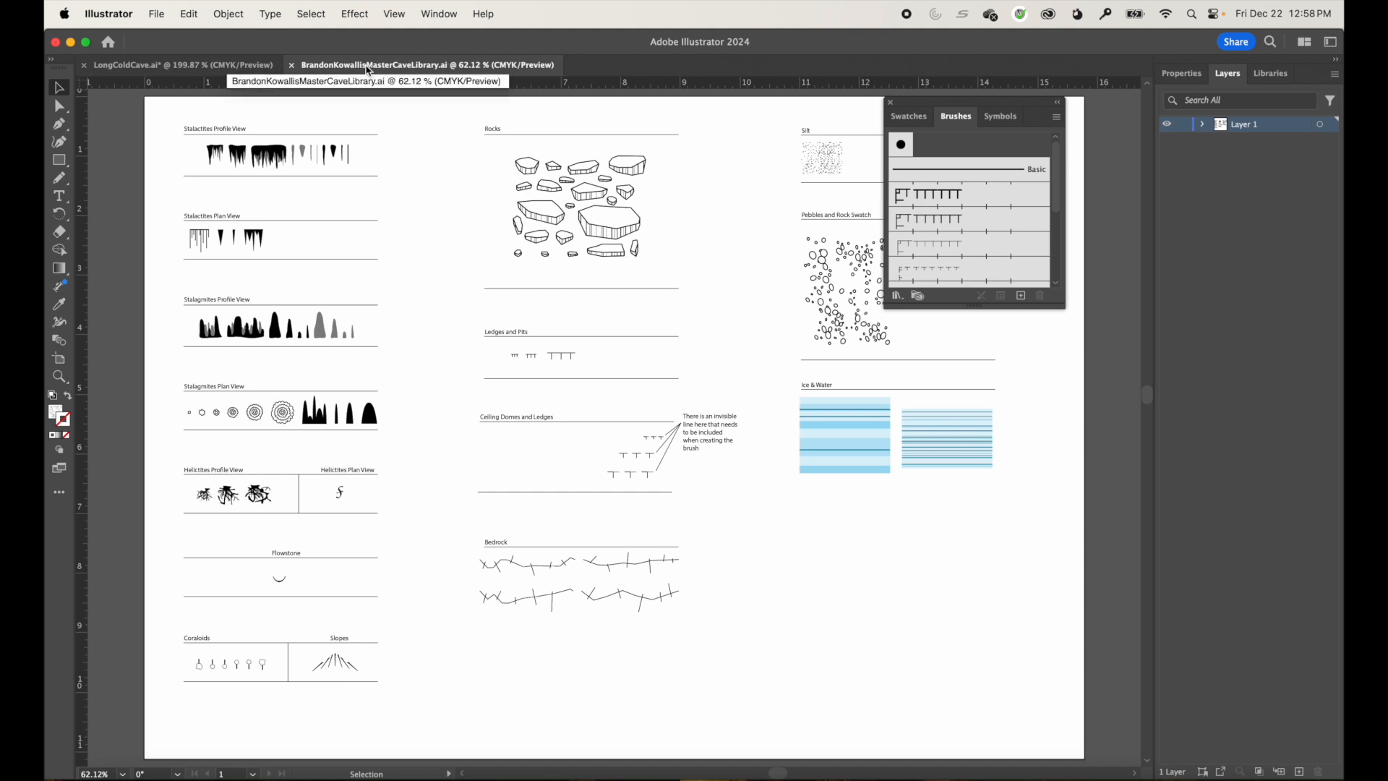
key("super+w")
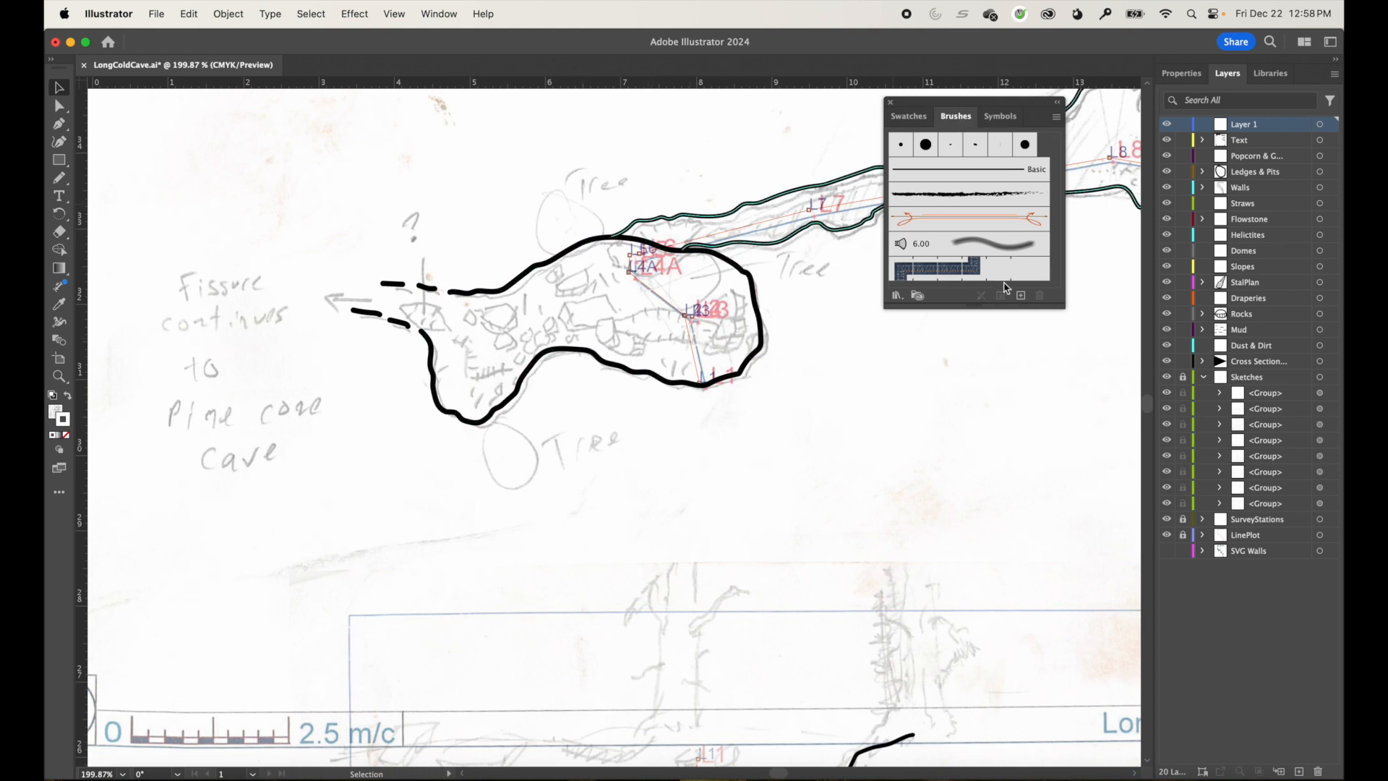
Start opening another brush library for the map and browse to Documents > ActiveProjects > LongColdCave > Mapping.
left_click(1056, 116)
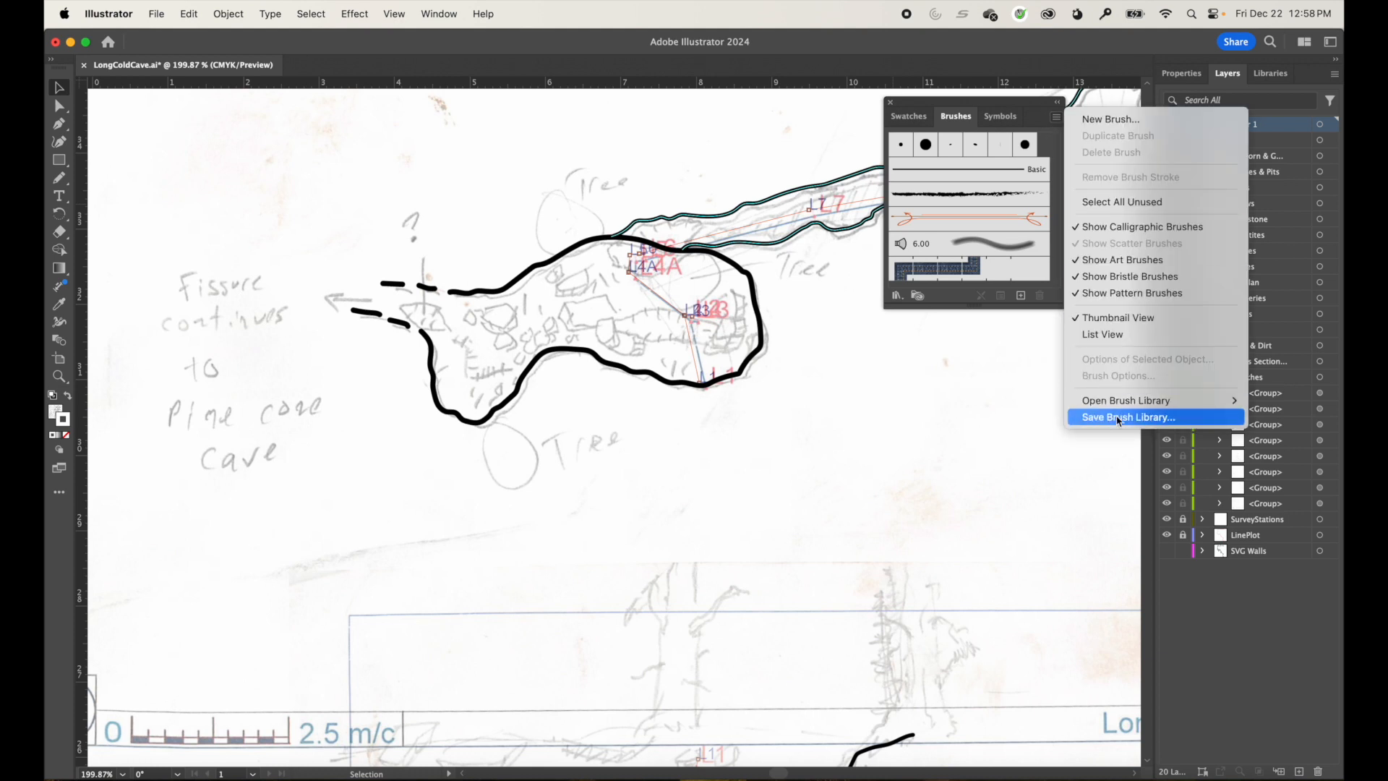
mouse_move(1121, 402)
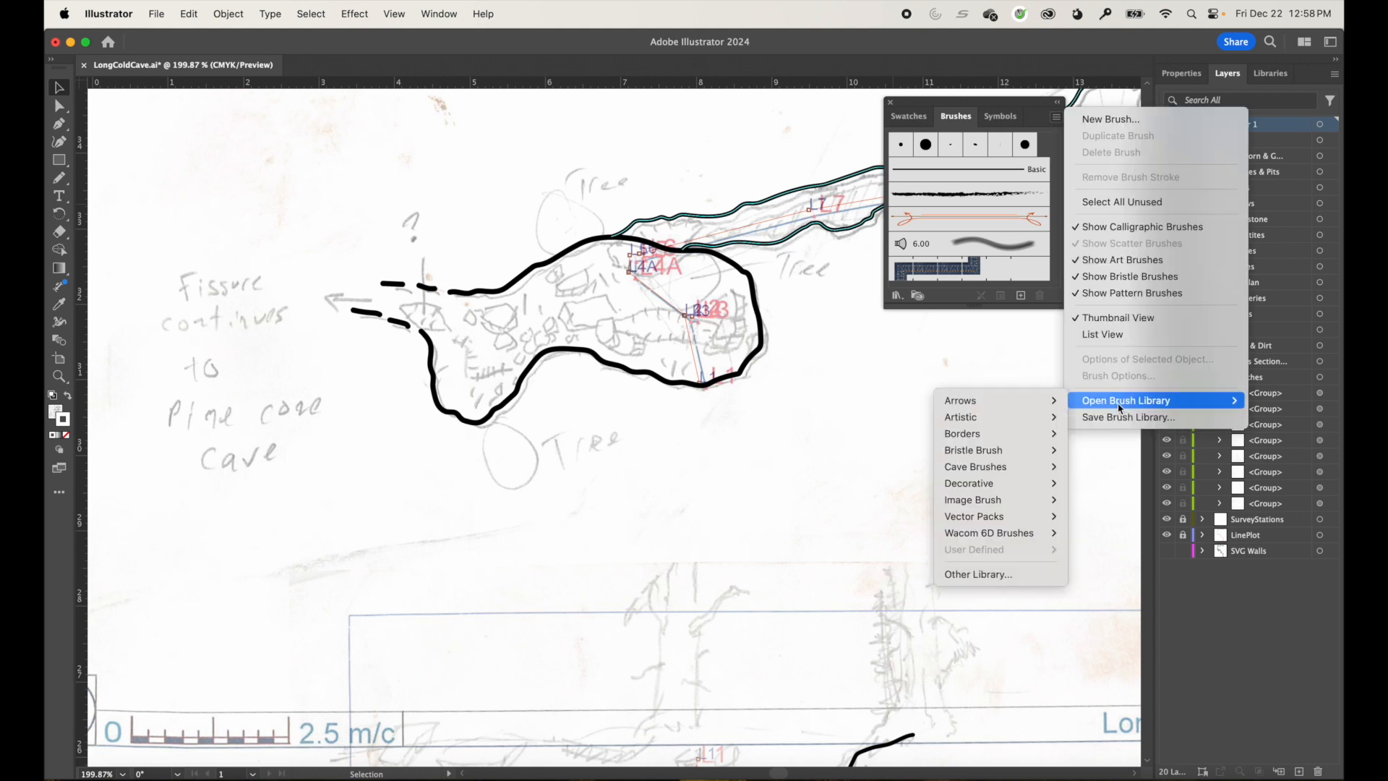
left_click(979, 575)
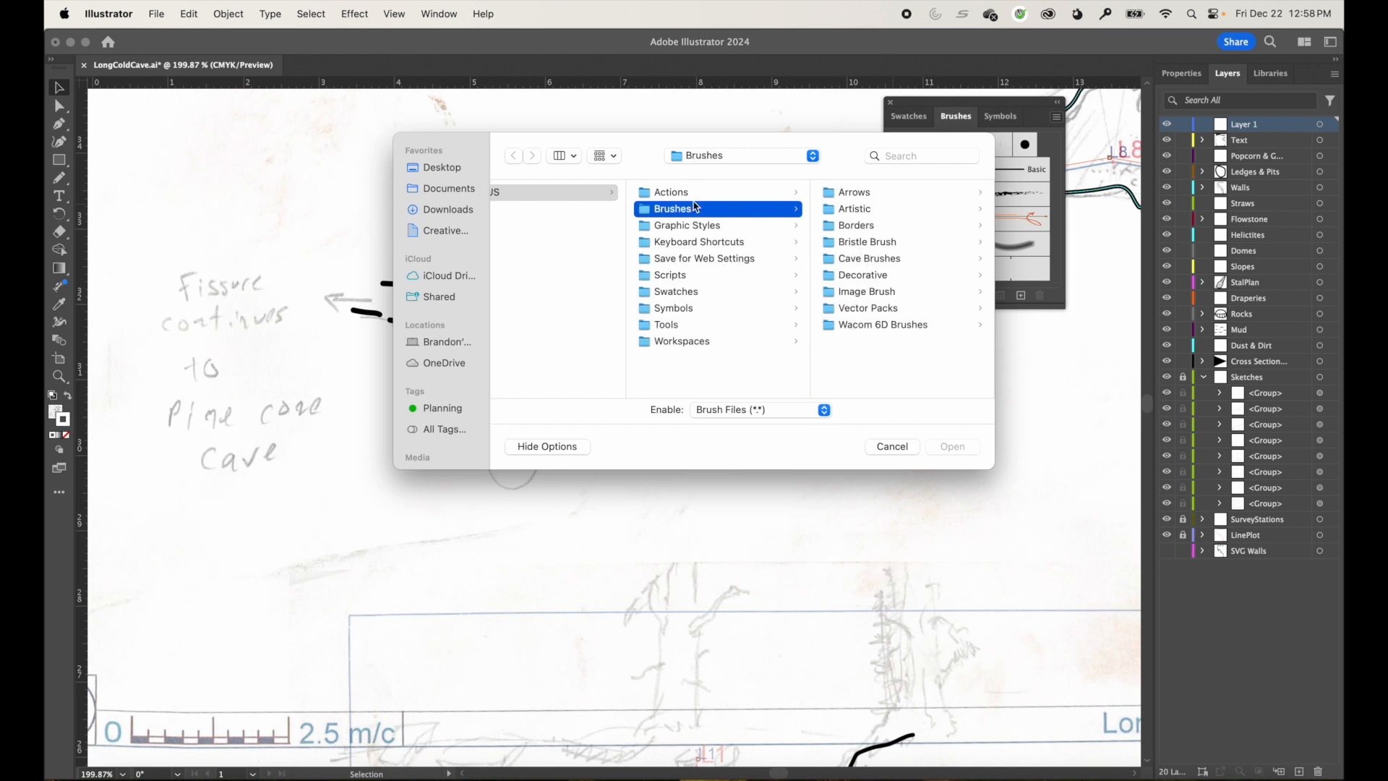
left_click(442, 190)
left_click(535, 194)
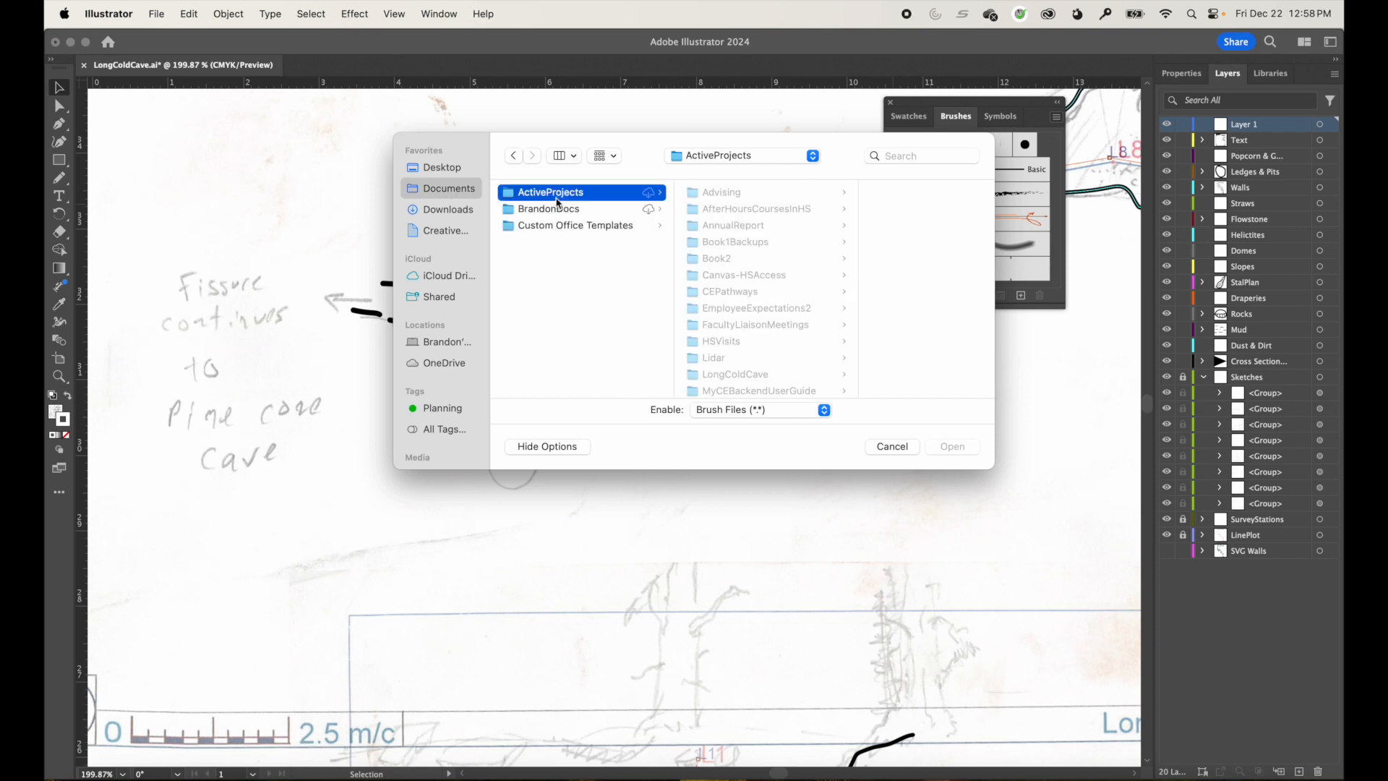
left_click(734, 375)
left_click(862, 276)
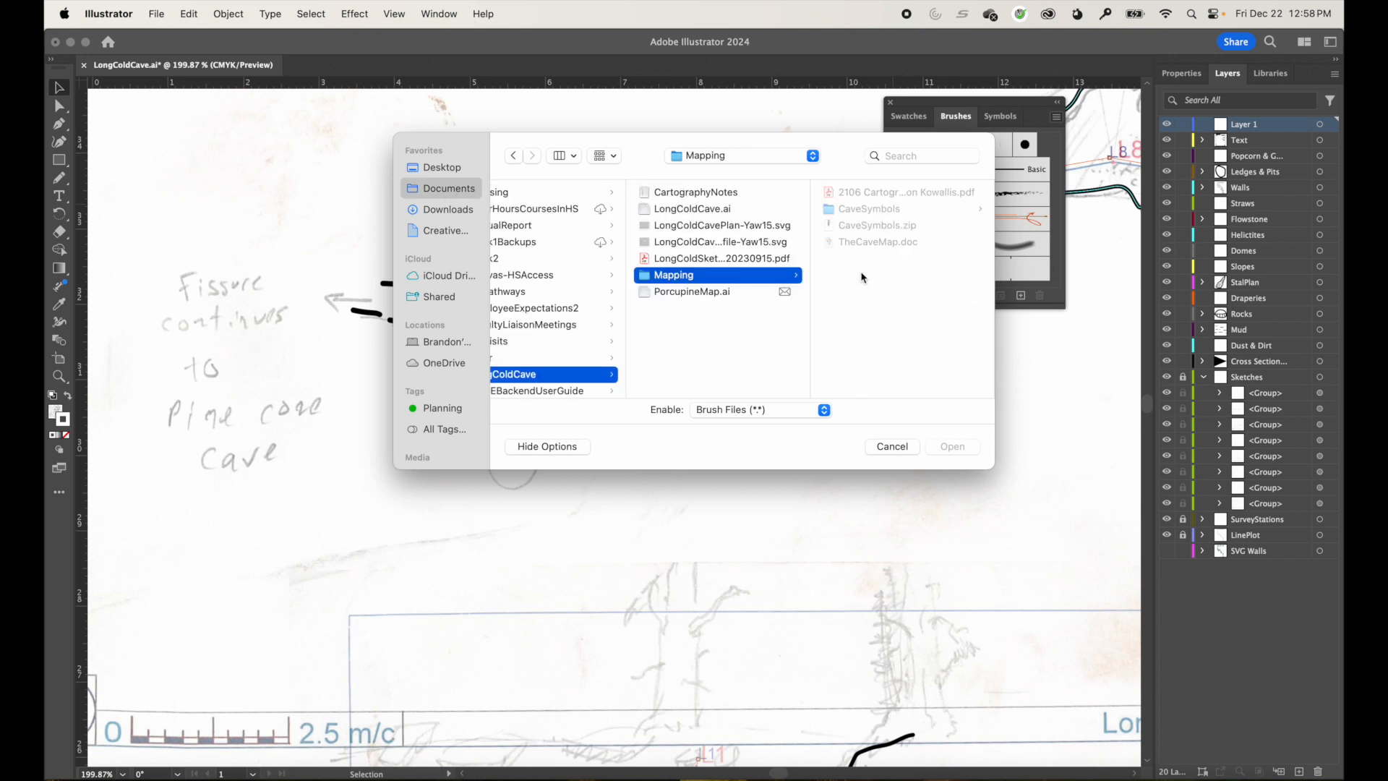
Load the cave brushes .ai file from the CaveSymbols folder as a brush library, and place it beneath the map's own brushes.
left_click(877, 210)
left_click(880, 209)
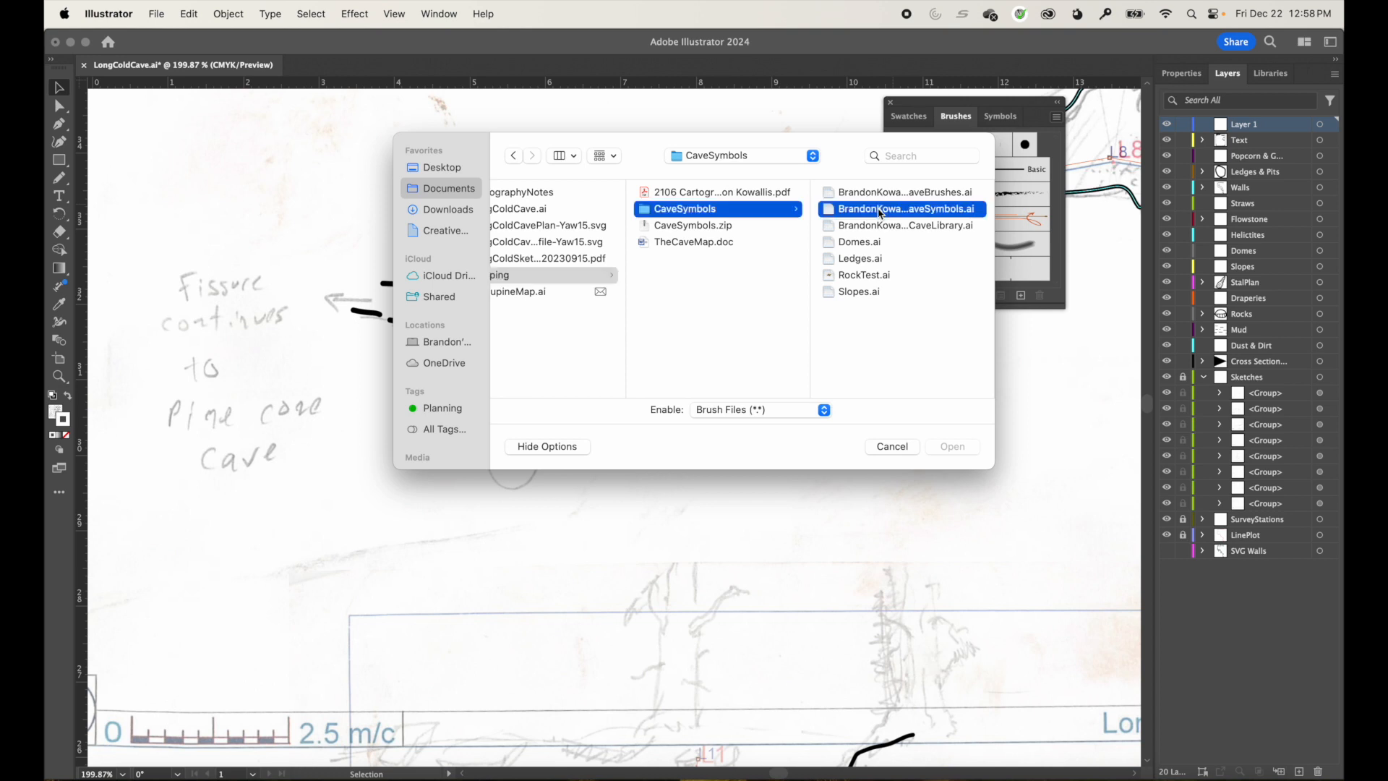
left_click(785, 227)
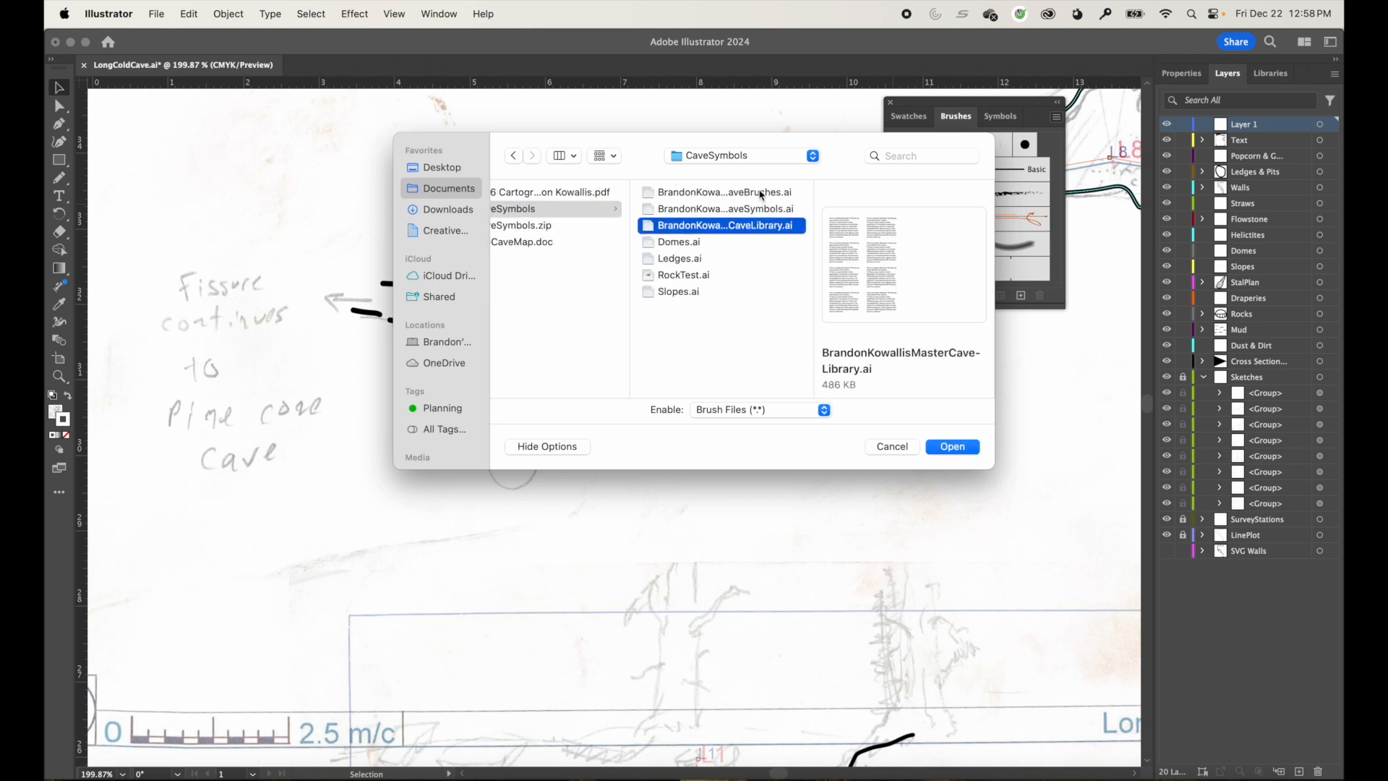
left_click(761, 194)
left_click(952, 447)
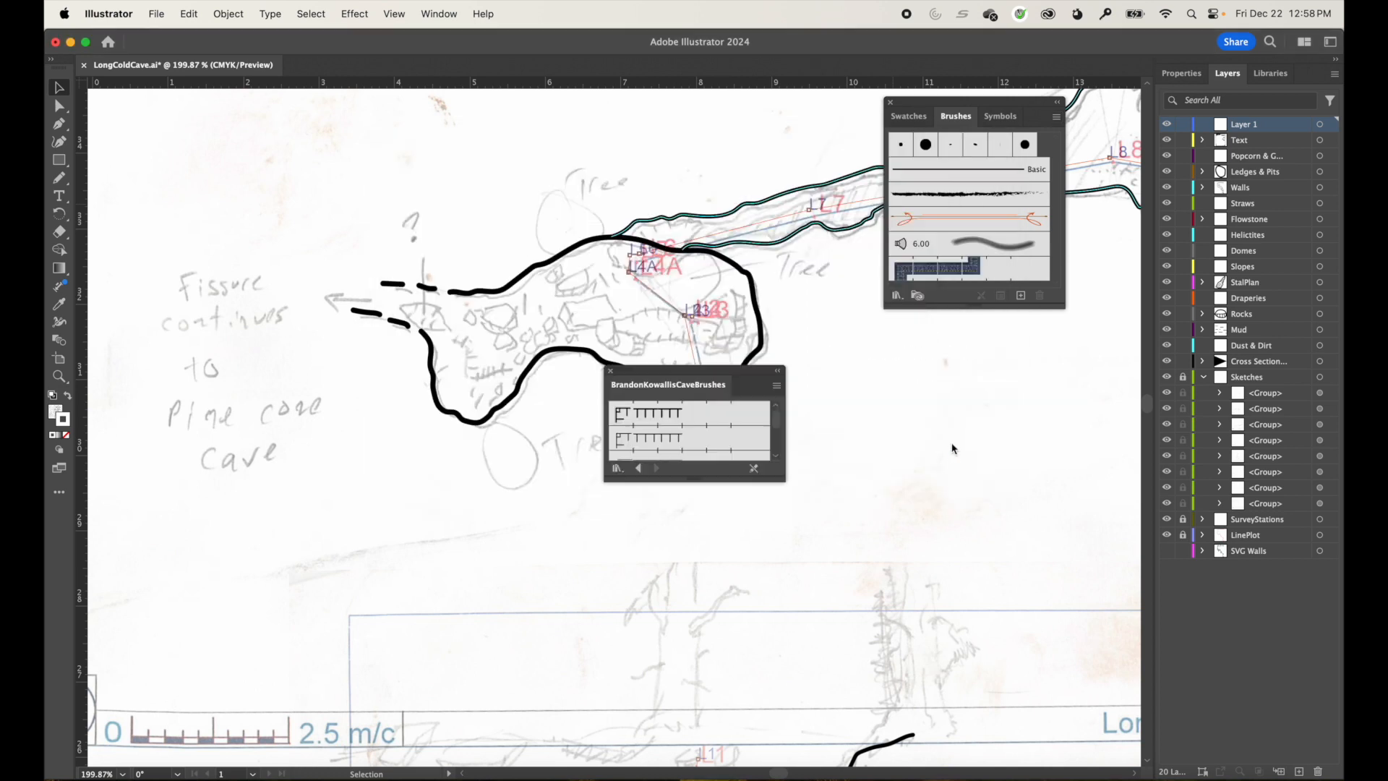
mouse_move(704, 376)
left_mouse_down()
mouse_move(964, 354)
mouse_move(987, 332)
left_mouse_up()
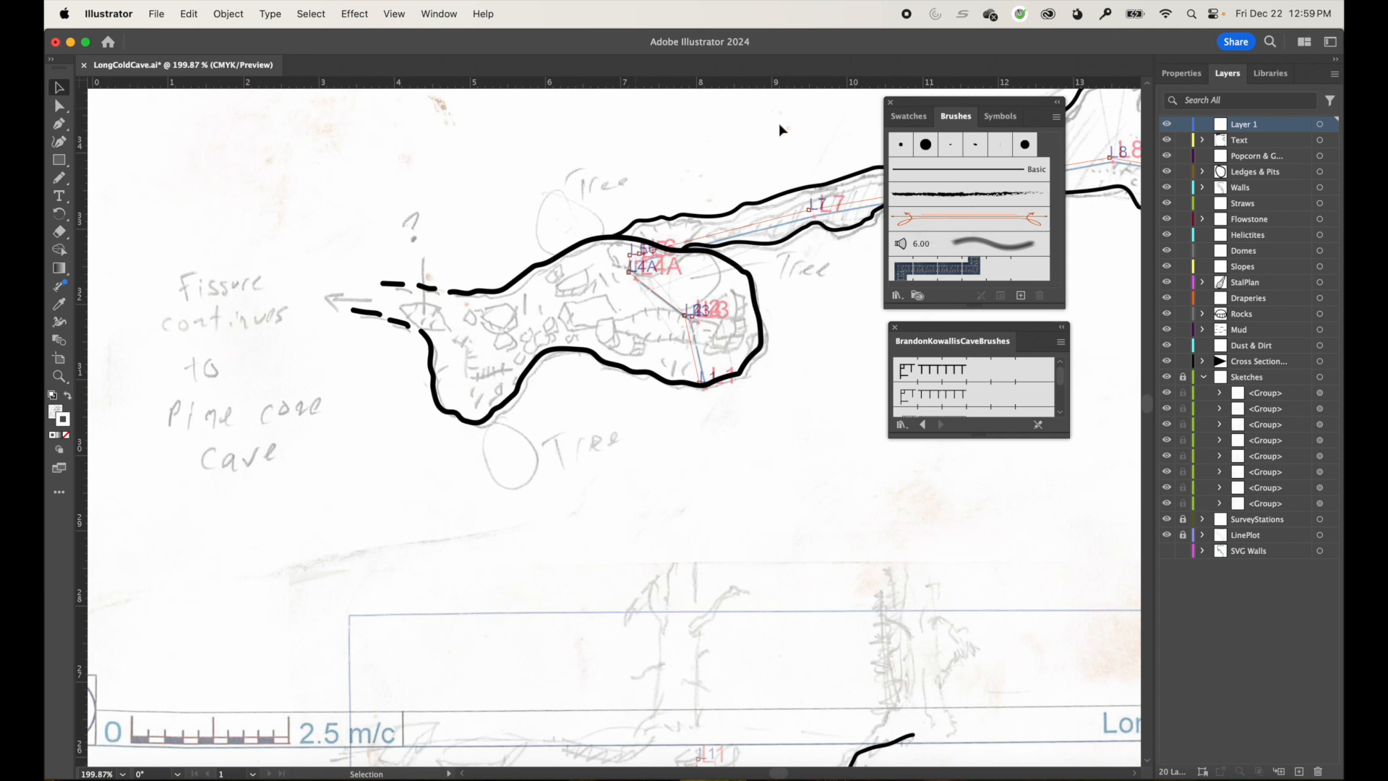
Delete all the old cave symbols from the LongColdCave map's symbol set, keeping only the seven default symbols.
left_click(1000, 116)
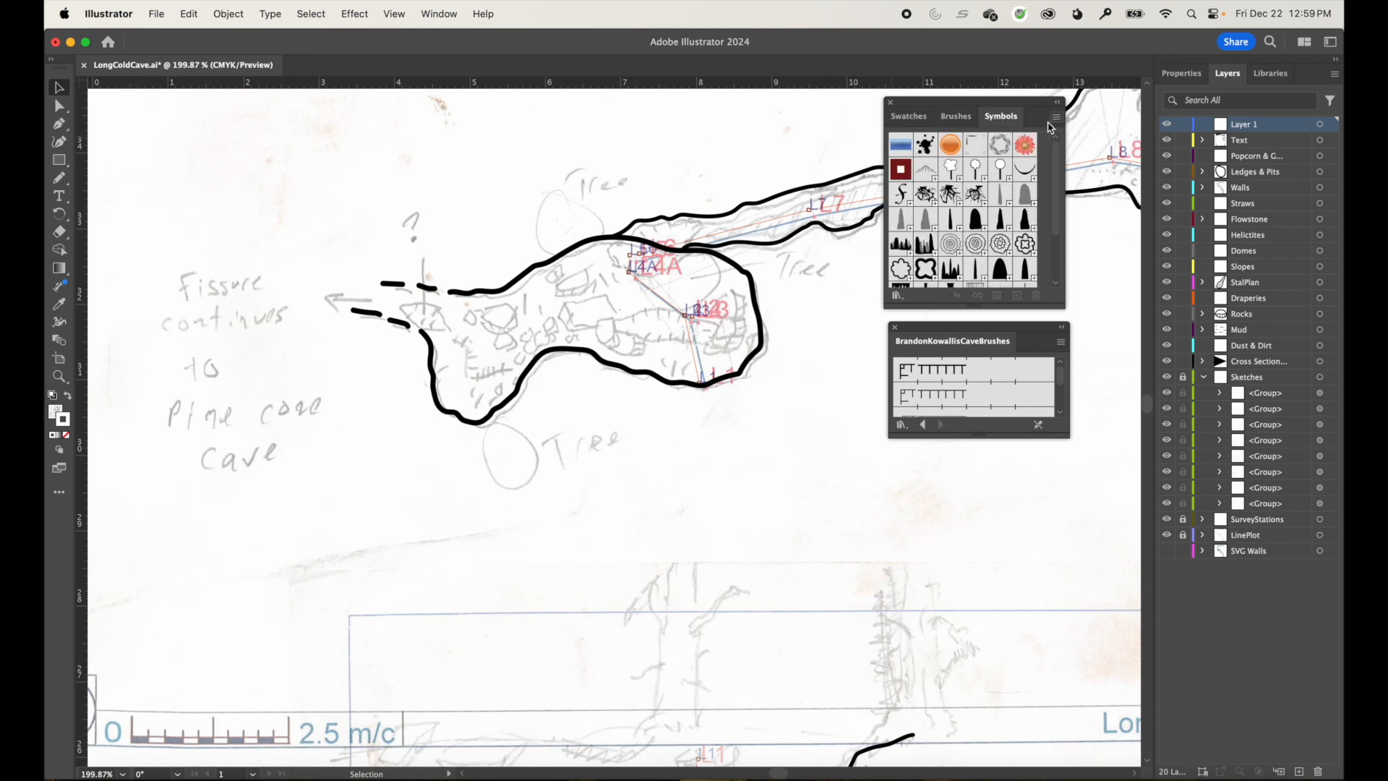
scroll(929, 181, "down", 3)
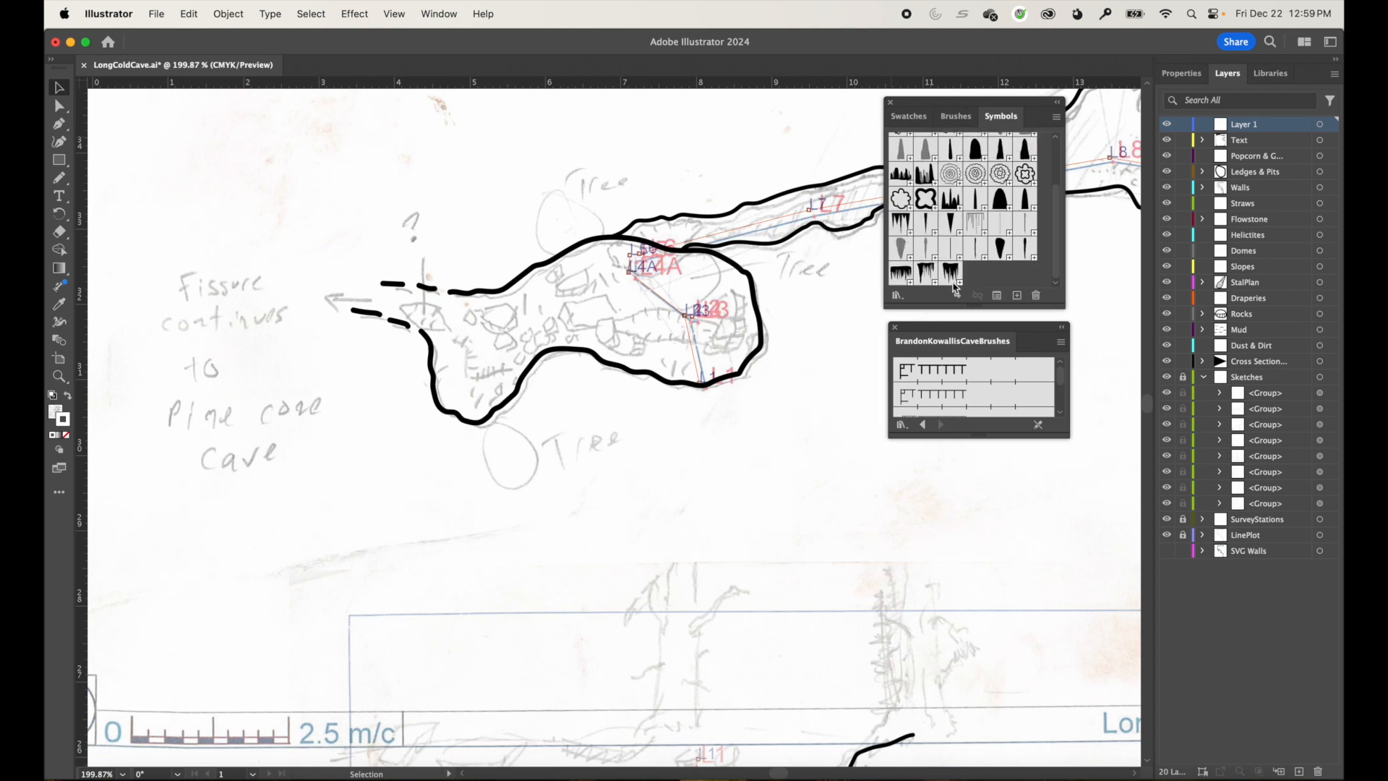
left_click(953, 279, "shift")
left_click(1042, 300)
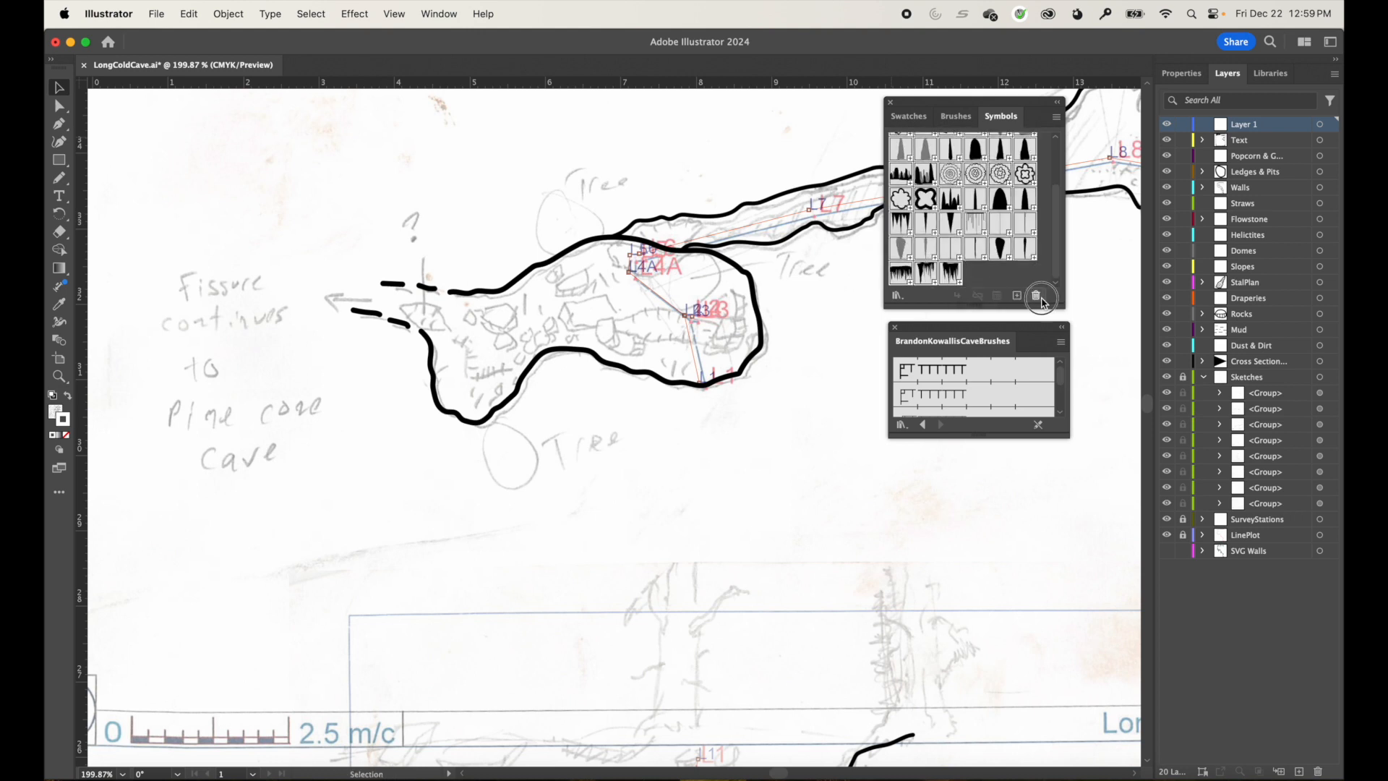
left_click(749, 432)
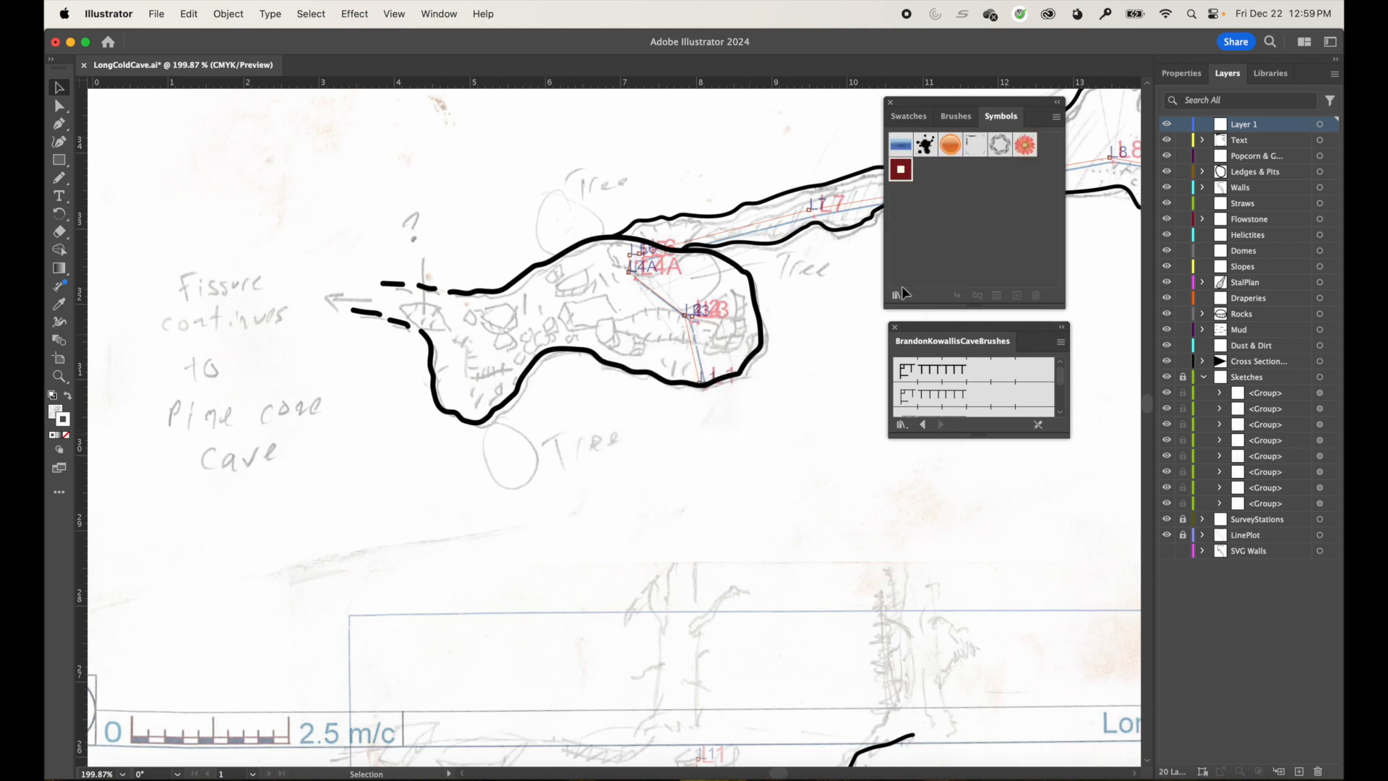
Start opening another symbol library for the map and browse to Documents > ActiveProjects > LongColdCave > Mapping.
left_click(1057, 118)
mouse_move(1083, 438)
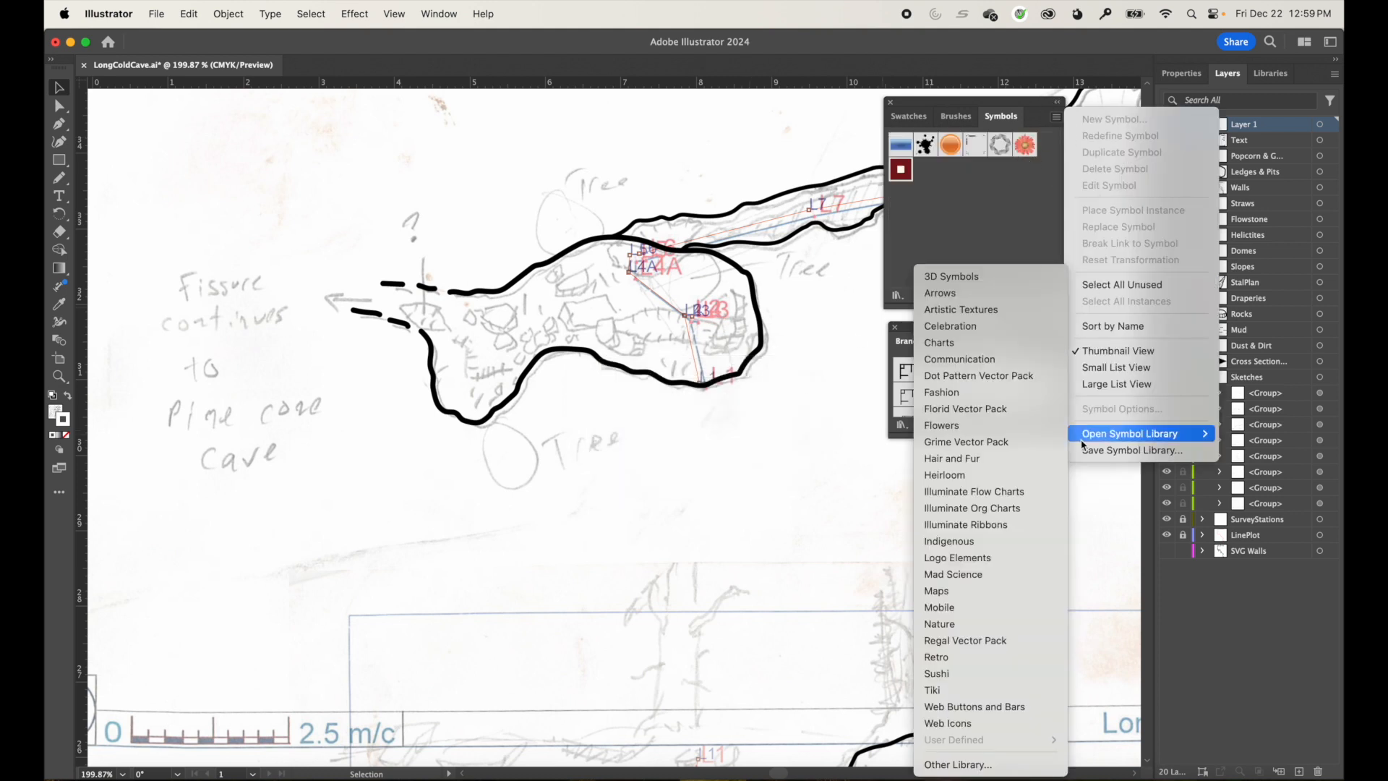
left_click(933, 763)
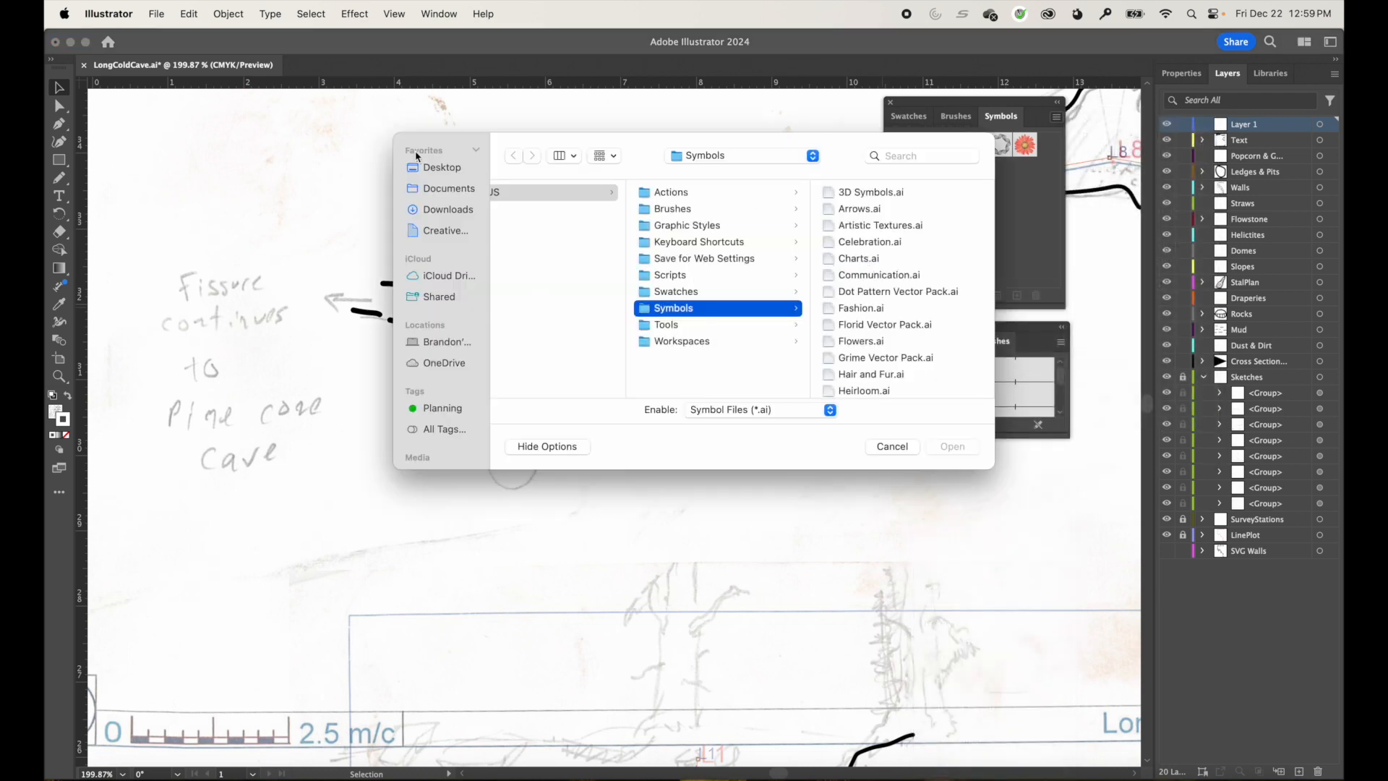
left_click(444, 188)
left_click(551, 193)
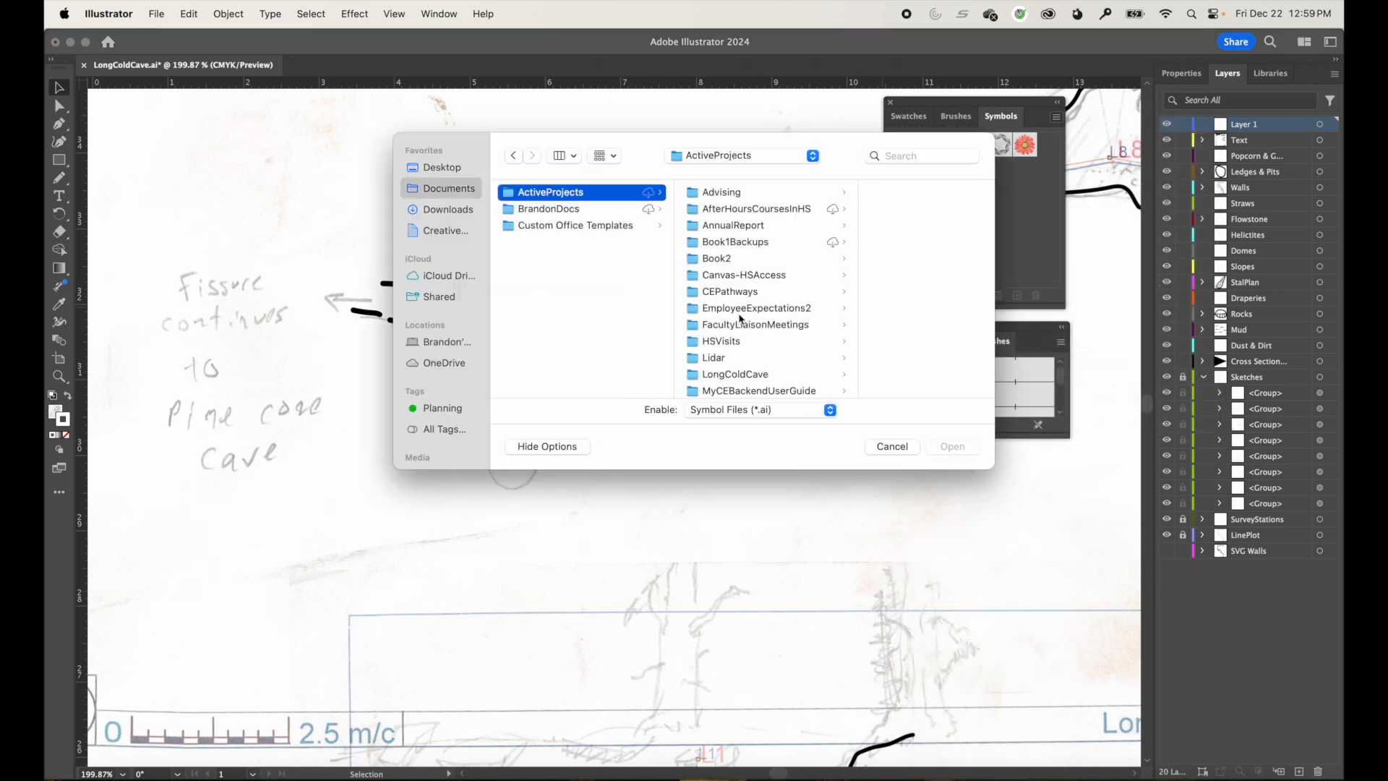
left_click(735, 374)
left_click(889, 275)
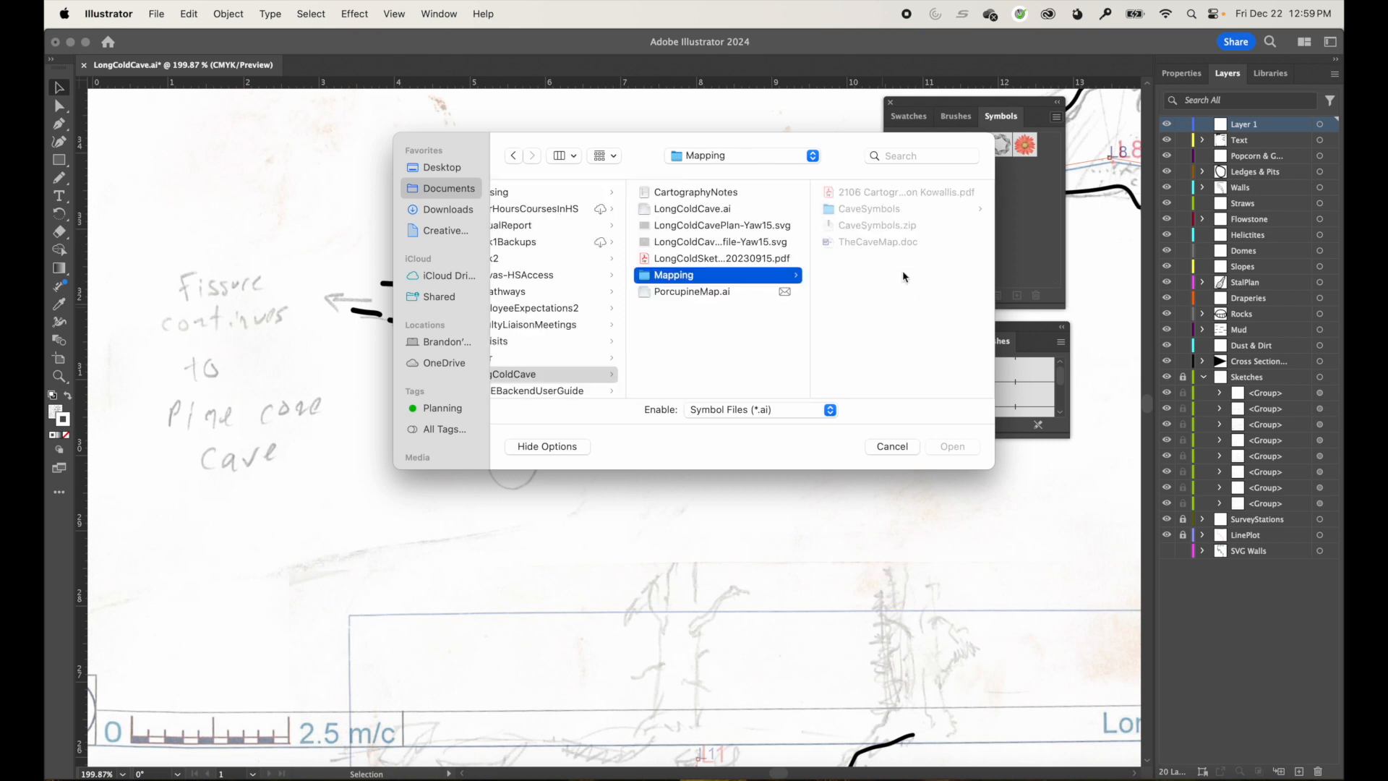
Load the cave symbols .ai file from the CaveSymbols folder as a symbol library, and stack the library panels under the map's symbols.
left_click(899, 214)
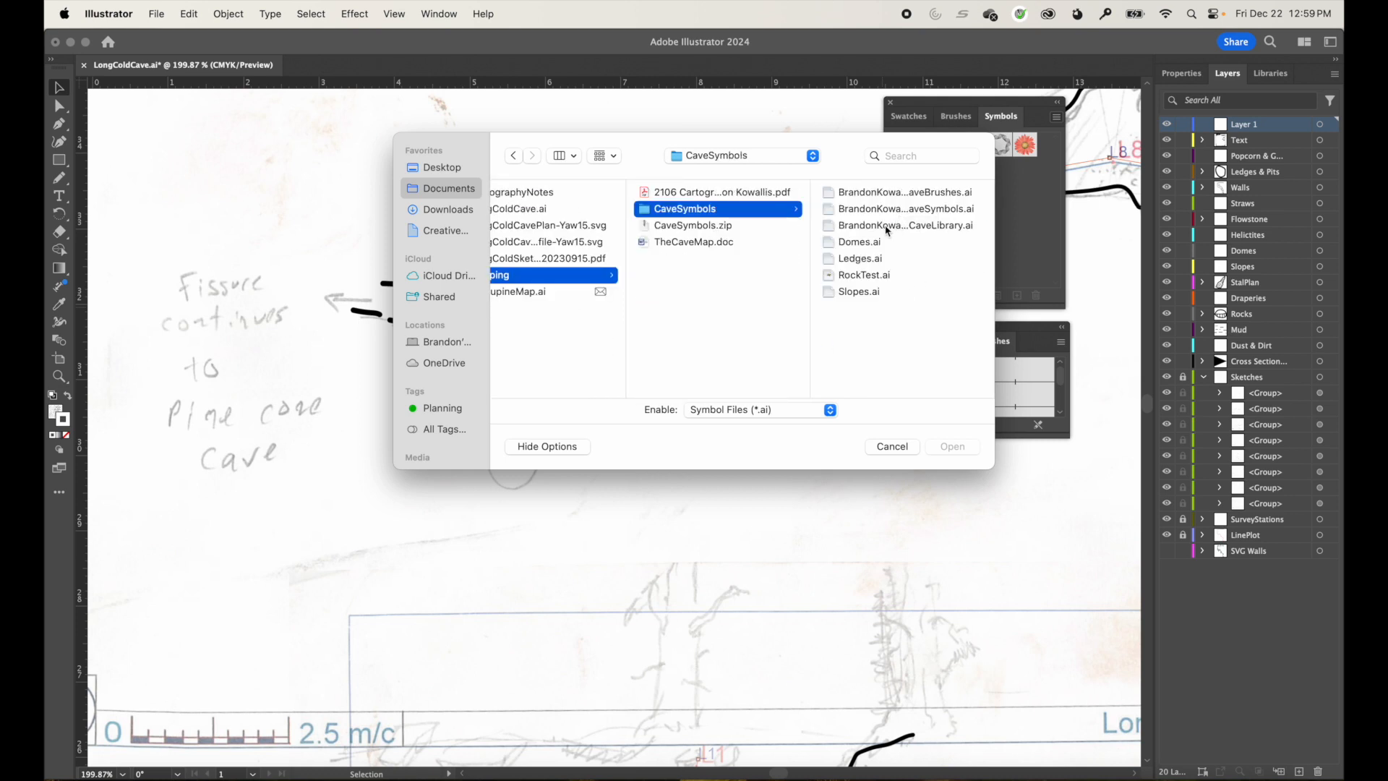
left_click(888, 210)
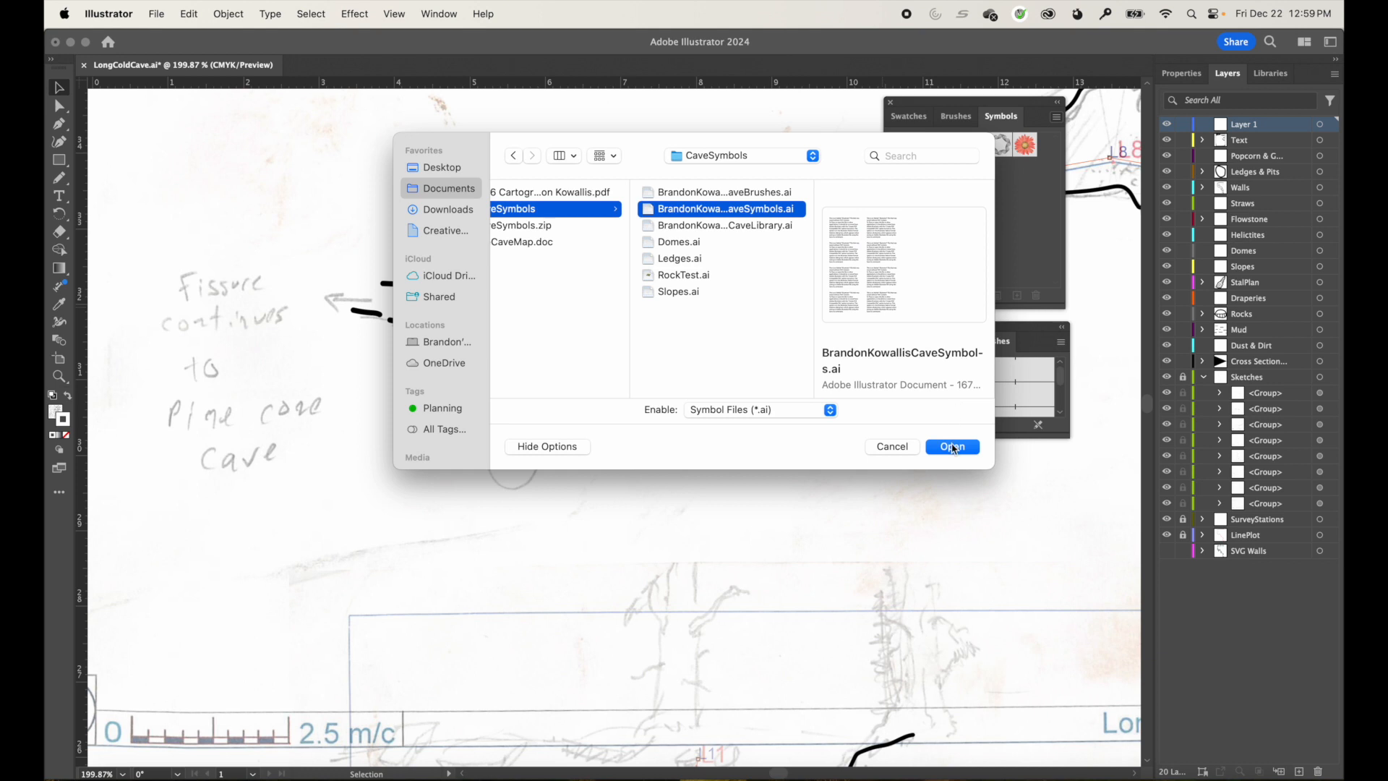
left_click(953, 445)
left_click_drag(711, 382, 995, 453)
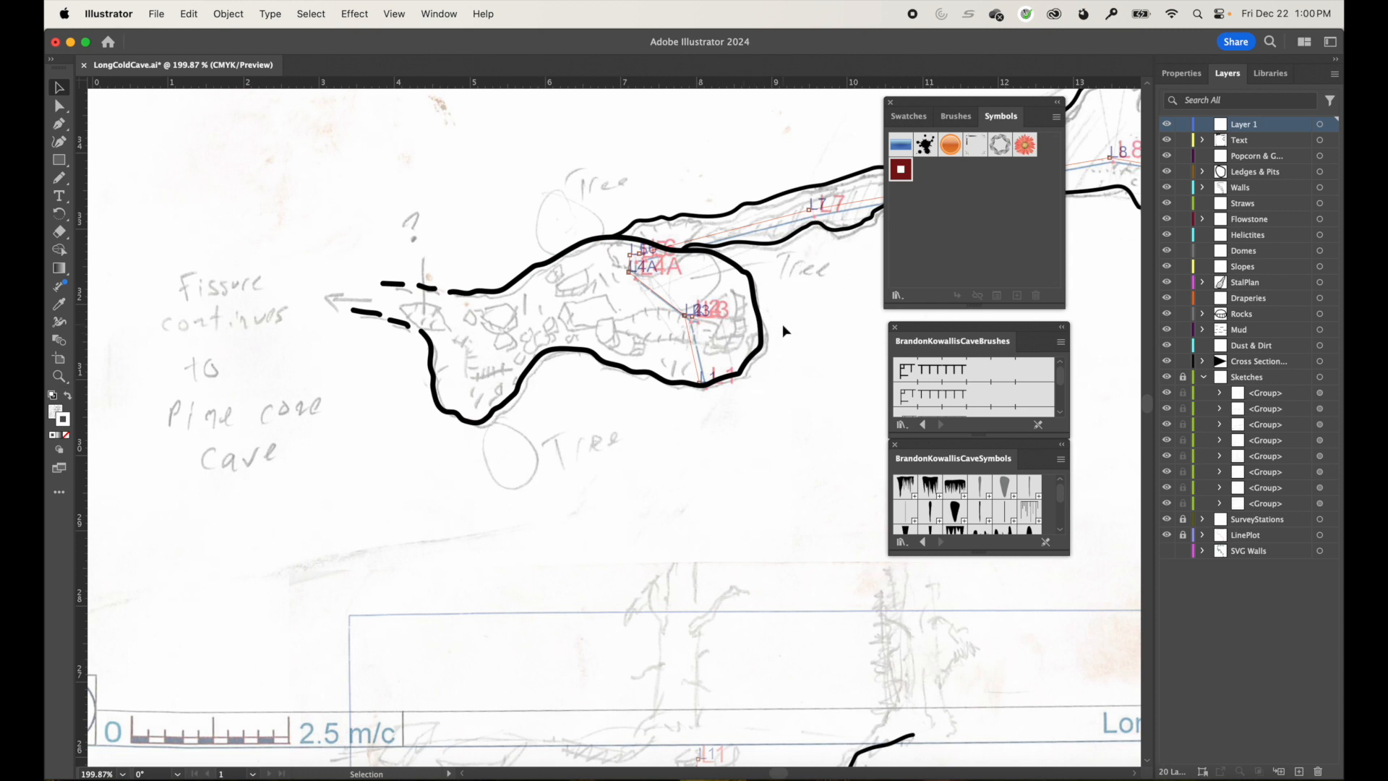
left_click_drag(966, 331, 963, 319)
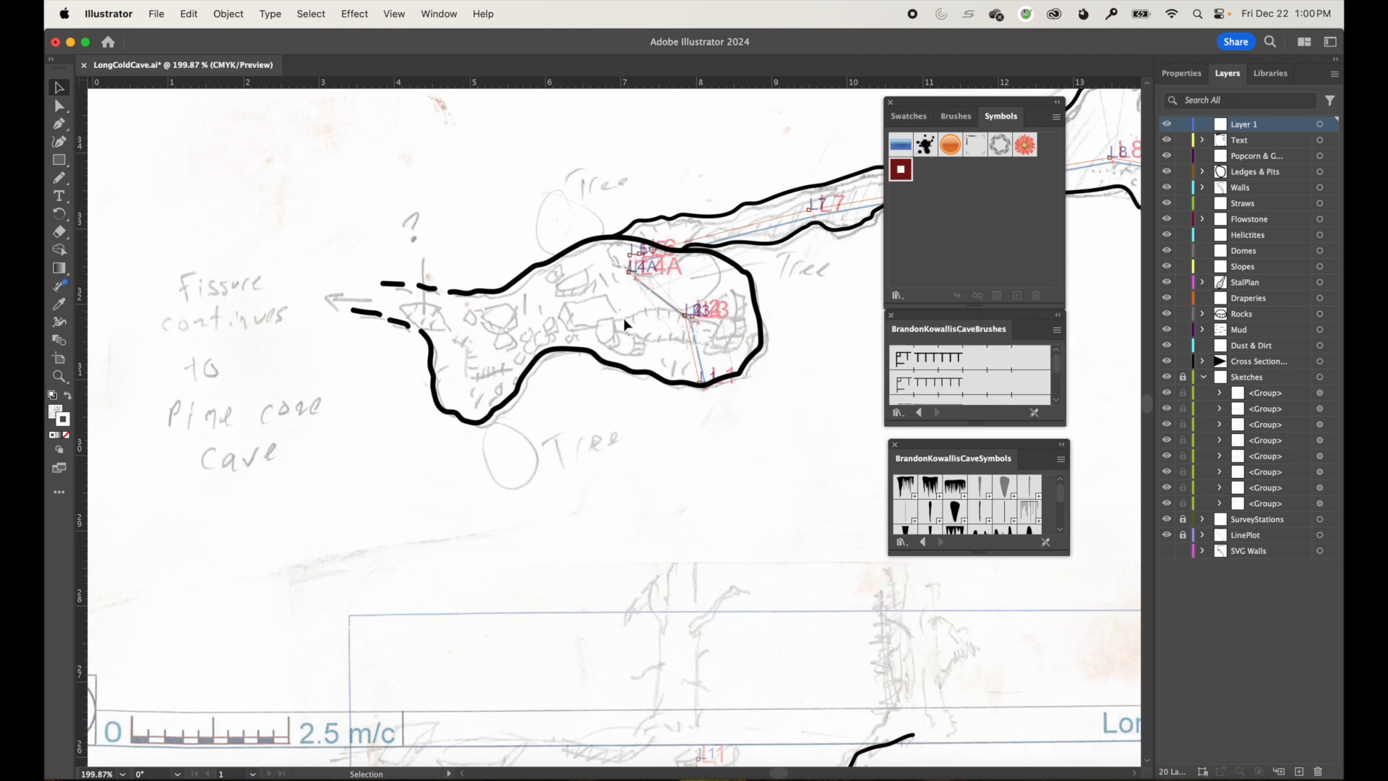
left_click(64, 181)
mouse_move(295, 160)
left_mouse_down()
mouse_move(185, 202)
mouse_move(158, 254)
mouse_move(190, 309)
mouse_move(227, 313)
mouse_move(364, 251)
left_mouse_up()
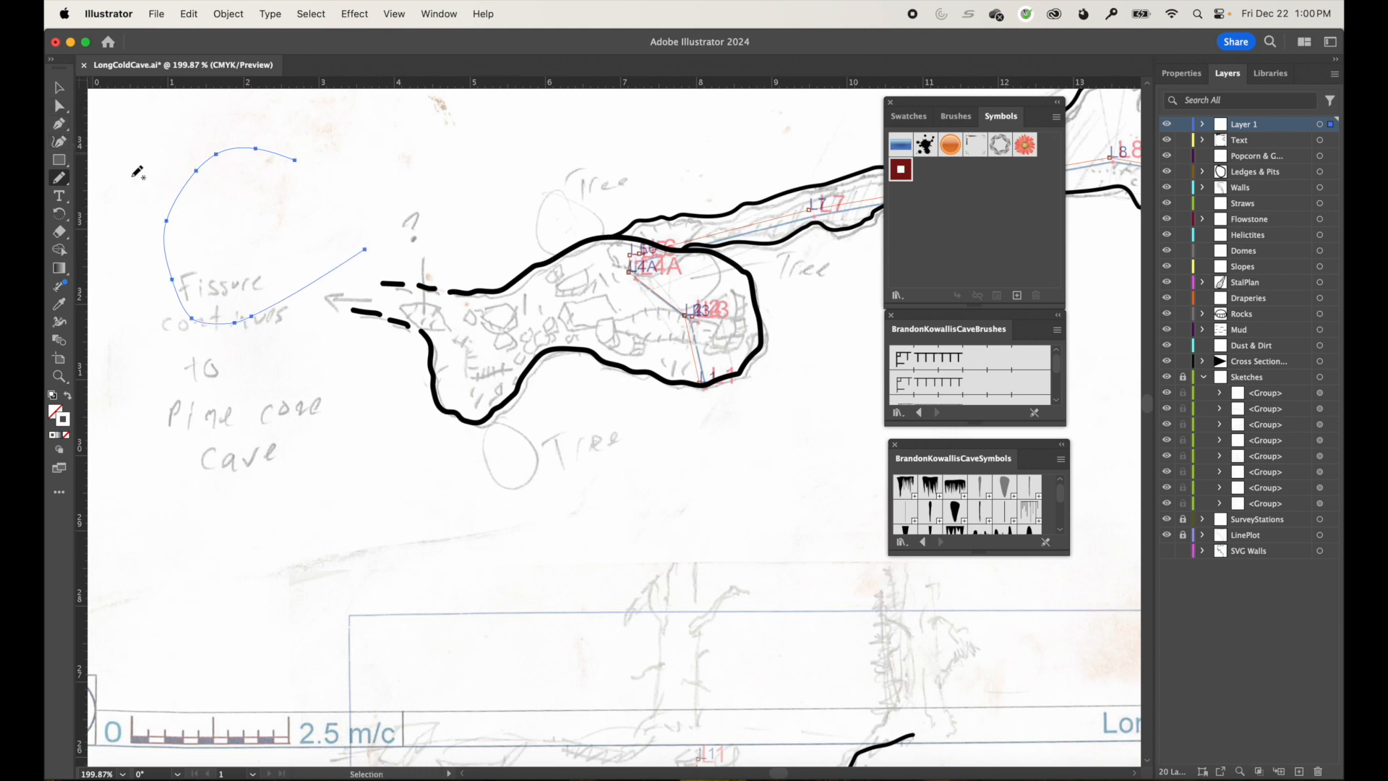
key("Delete")
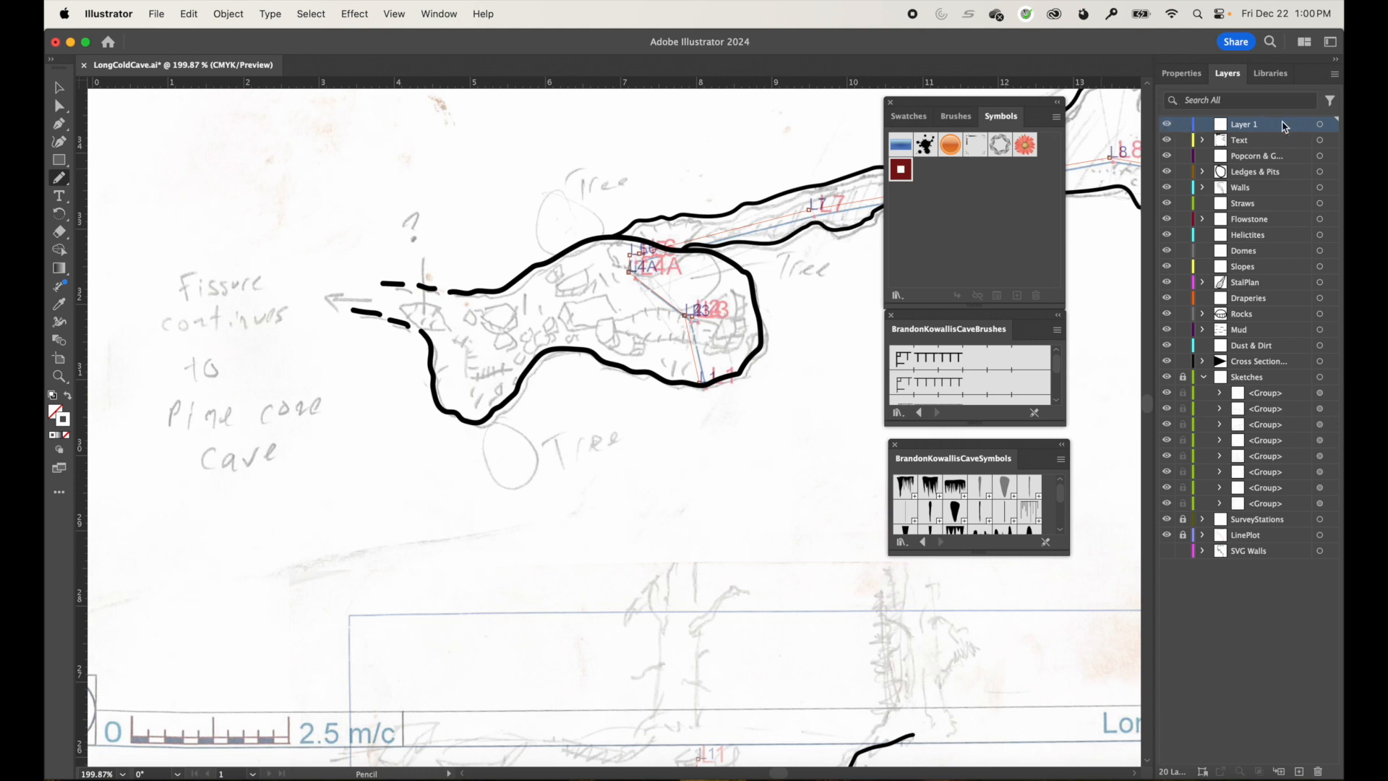
Delete the empty Layer 1 and make the Ledges & Pits layer active.
left_click(1318, 772)
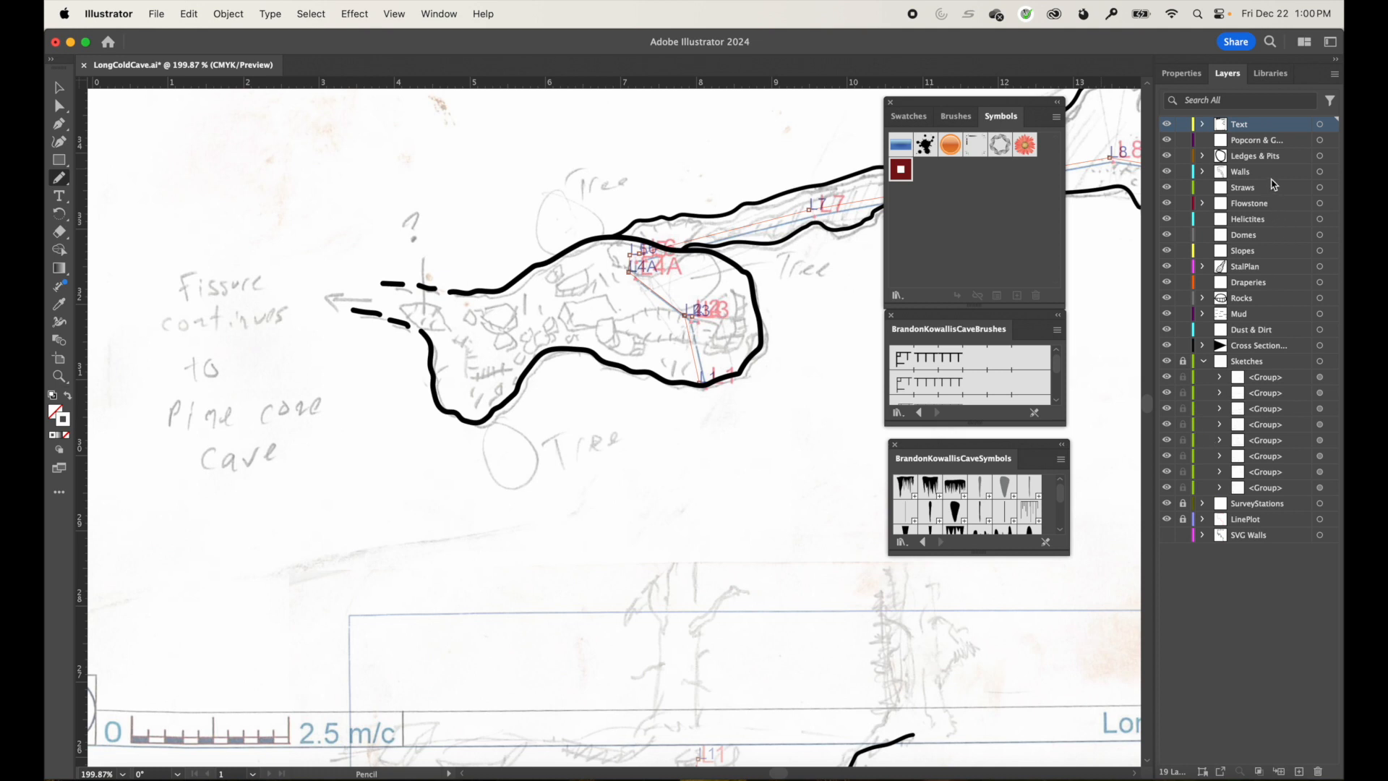
left_click(1251, 157)
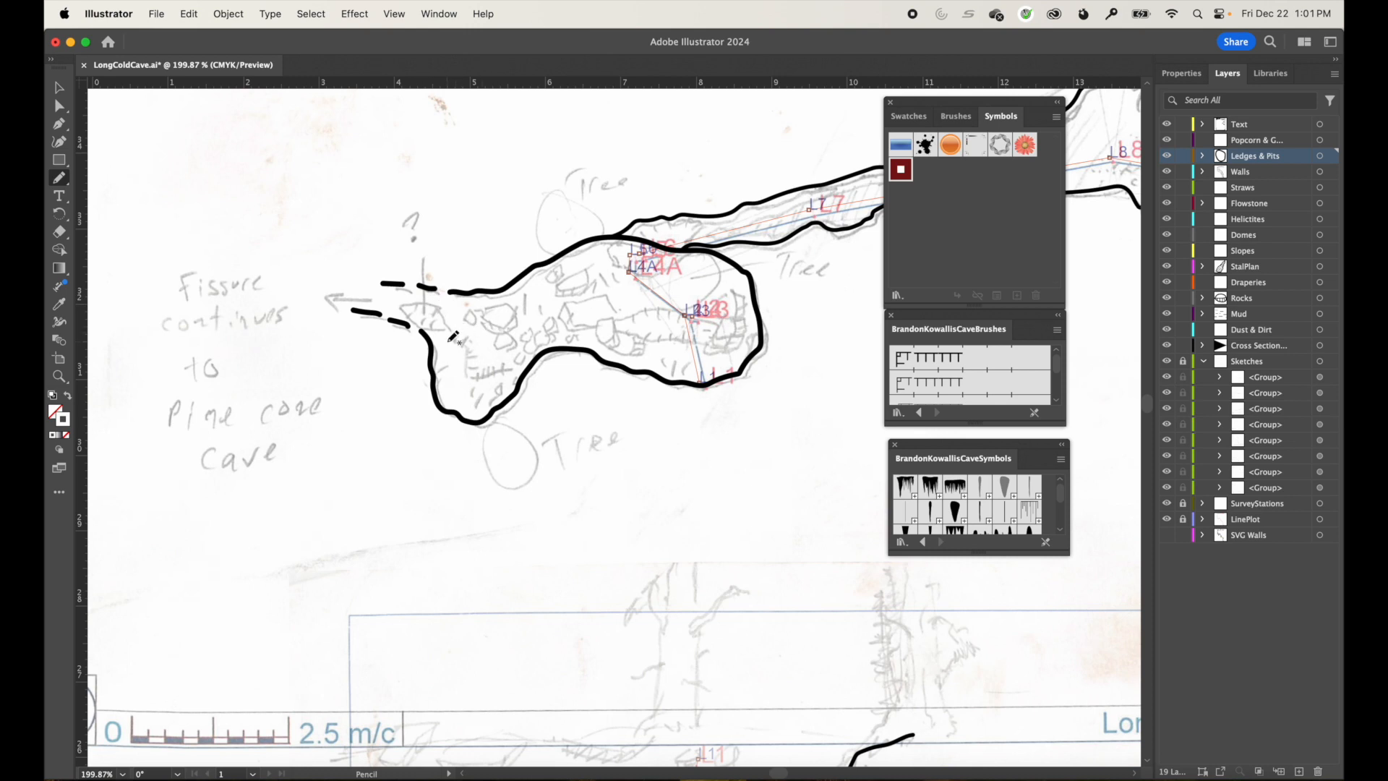
mouse_move(453, 337)
left_mouse_down()
mouse_move(466, 376)
mouse_move(515, 370)
left_mouse_up()
left_click(942, 362)
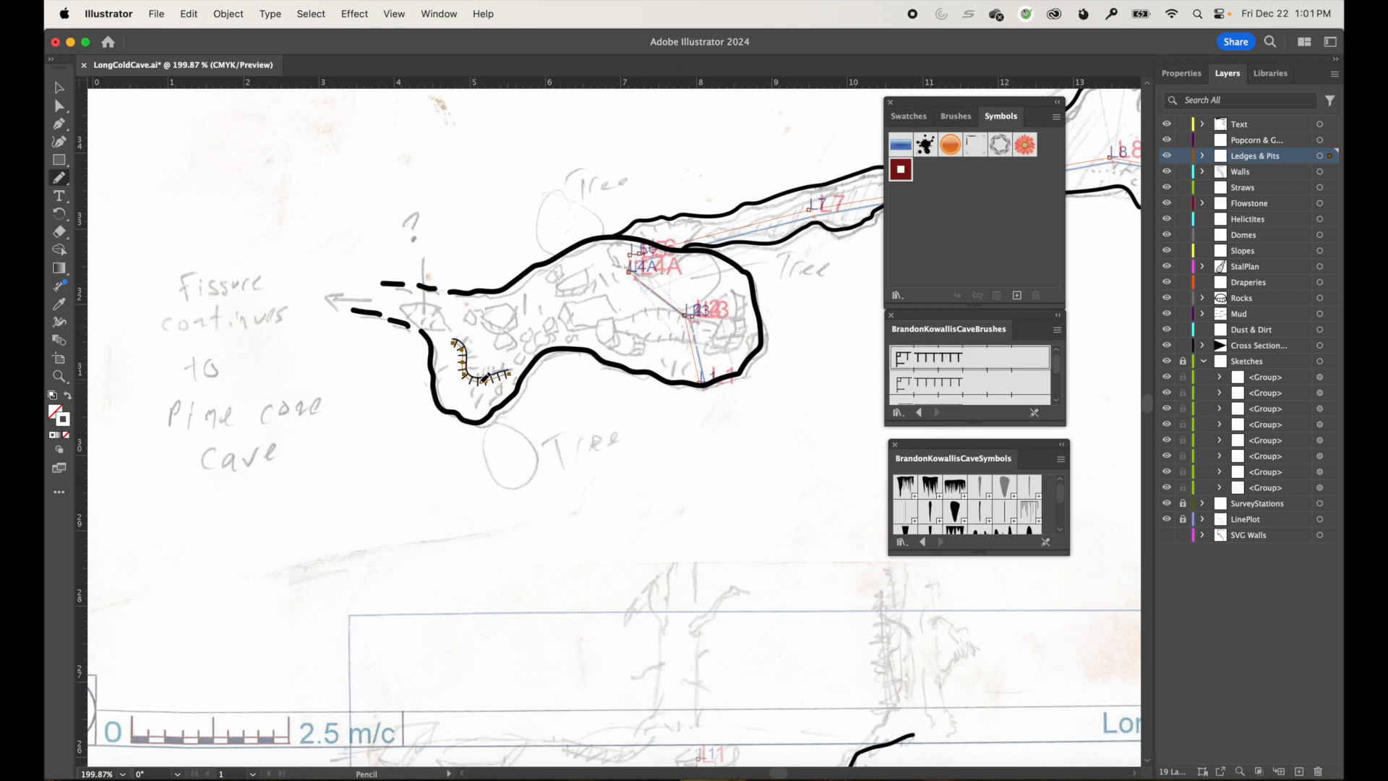
left_click_drag(512, 433, 666, 528)
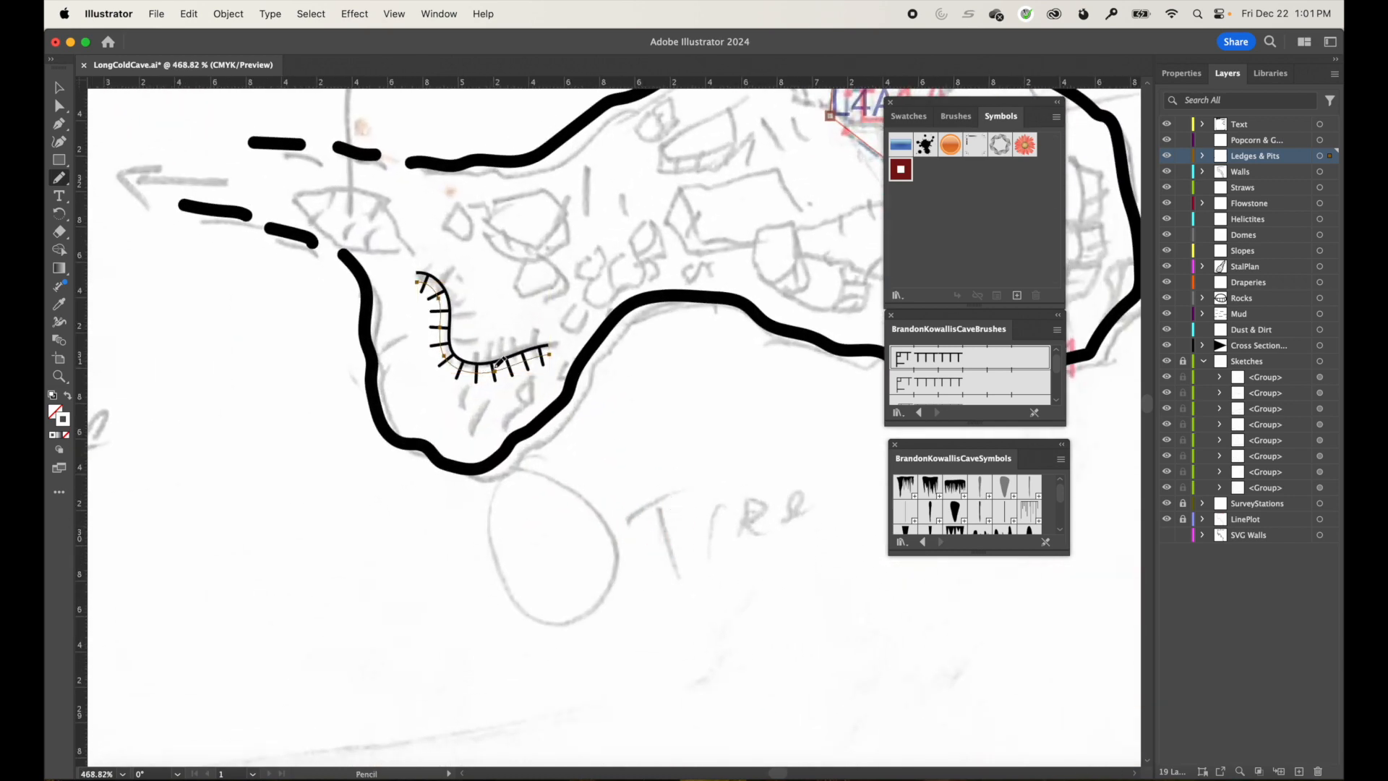
key("Delete")
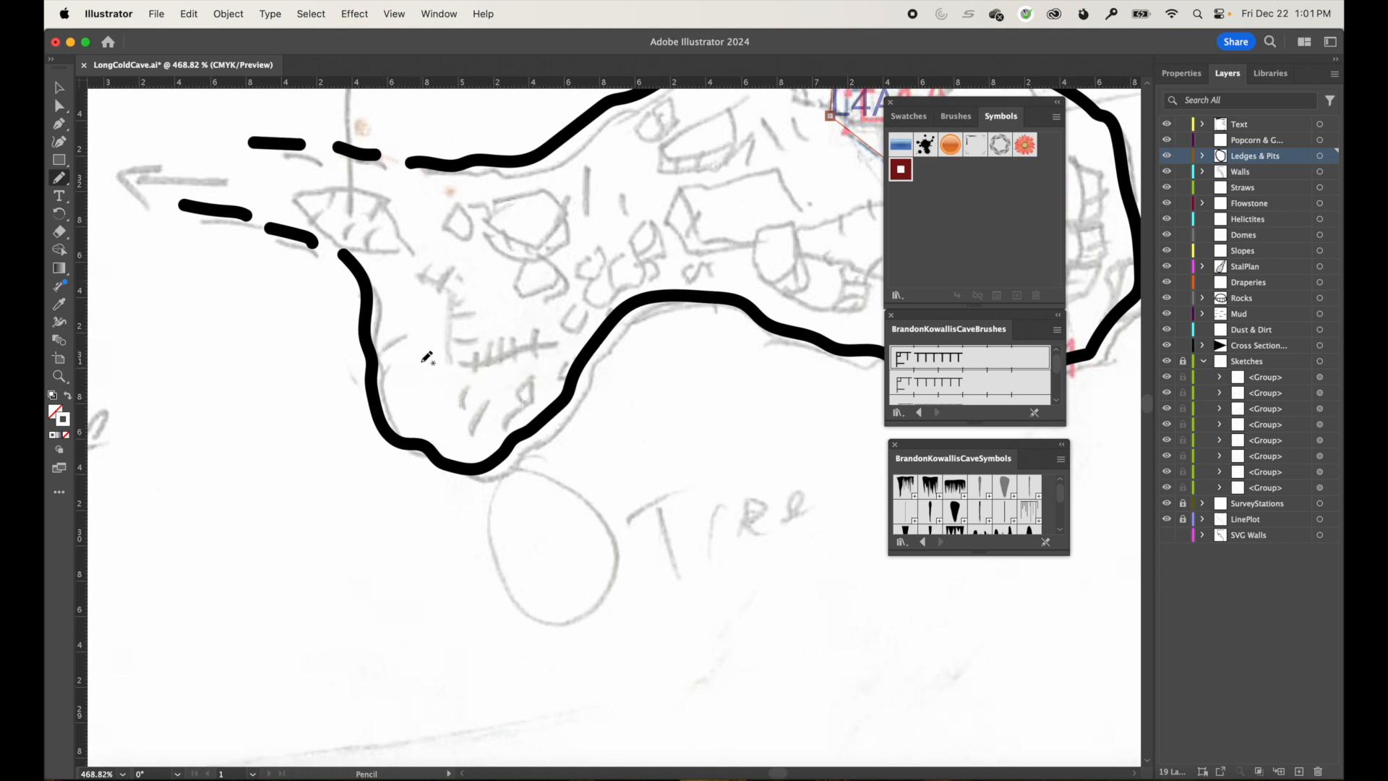
Trace the sketched ledge in the cave's lower-left alcove from its right end to its left, apply the ticked ledge brush, and align it to the sketch.
mouse_move(547, 352)
left_mouse_down()
mouse_move(482, 371)
mouse_move(454, 361)
mouse_move(418, 282)
left_mouse_up()
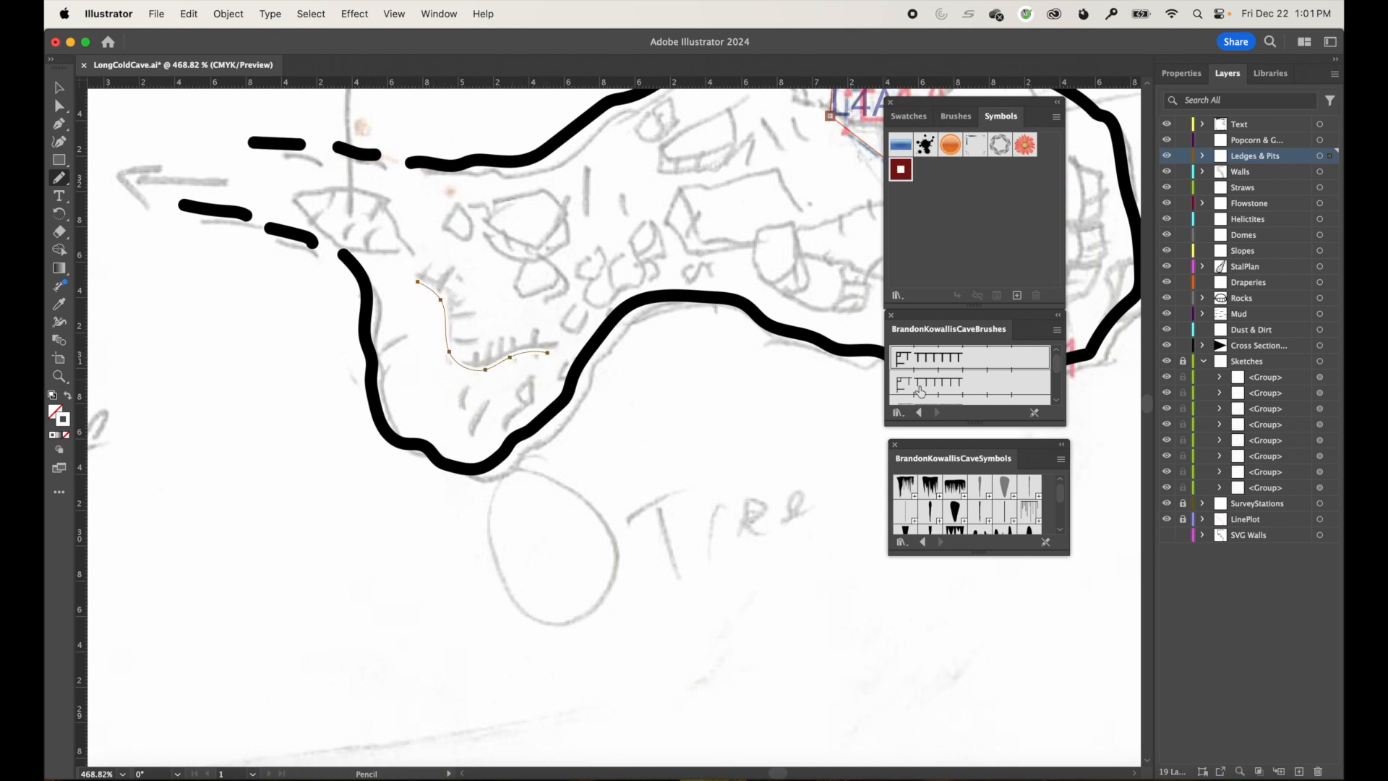
left_click(955, 359)
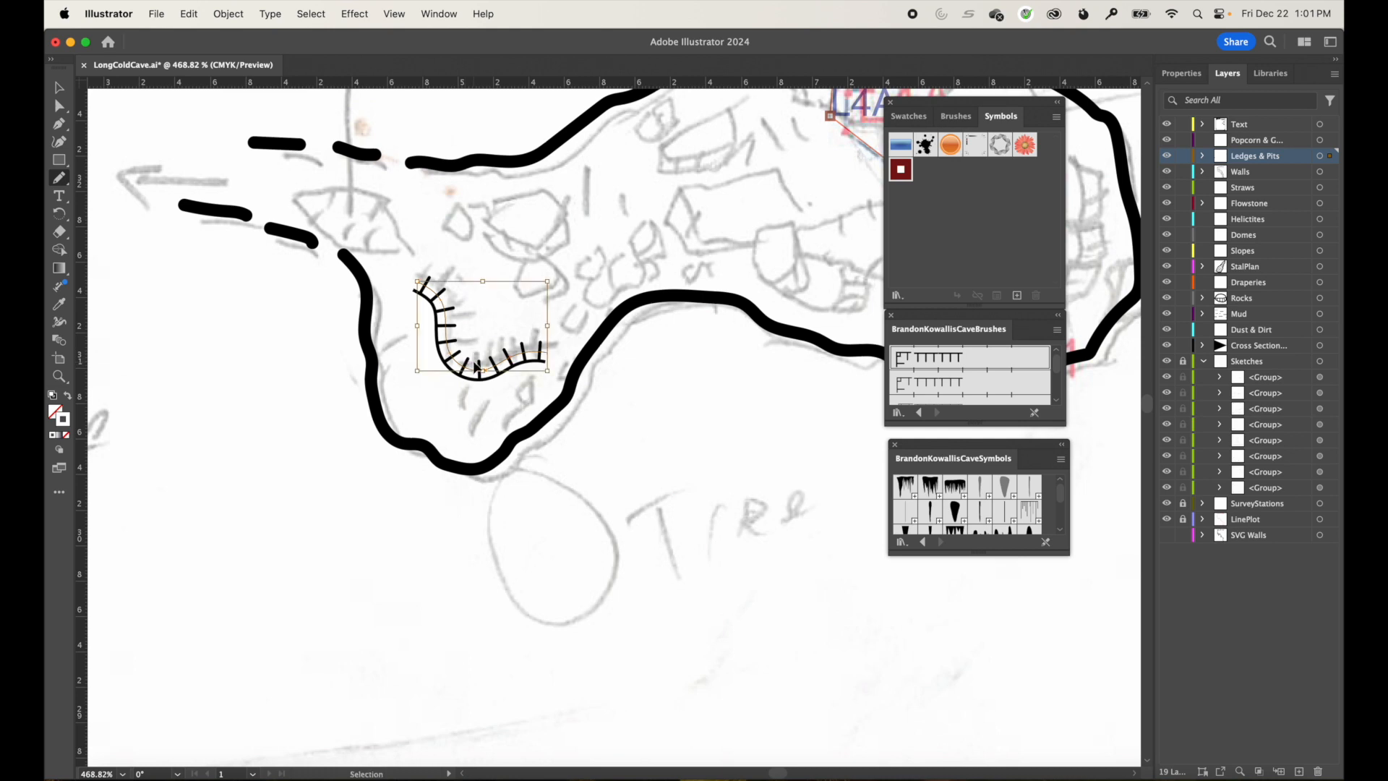
left_click_drag(471, 359, 473, 359)
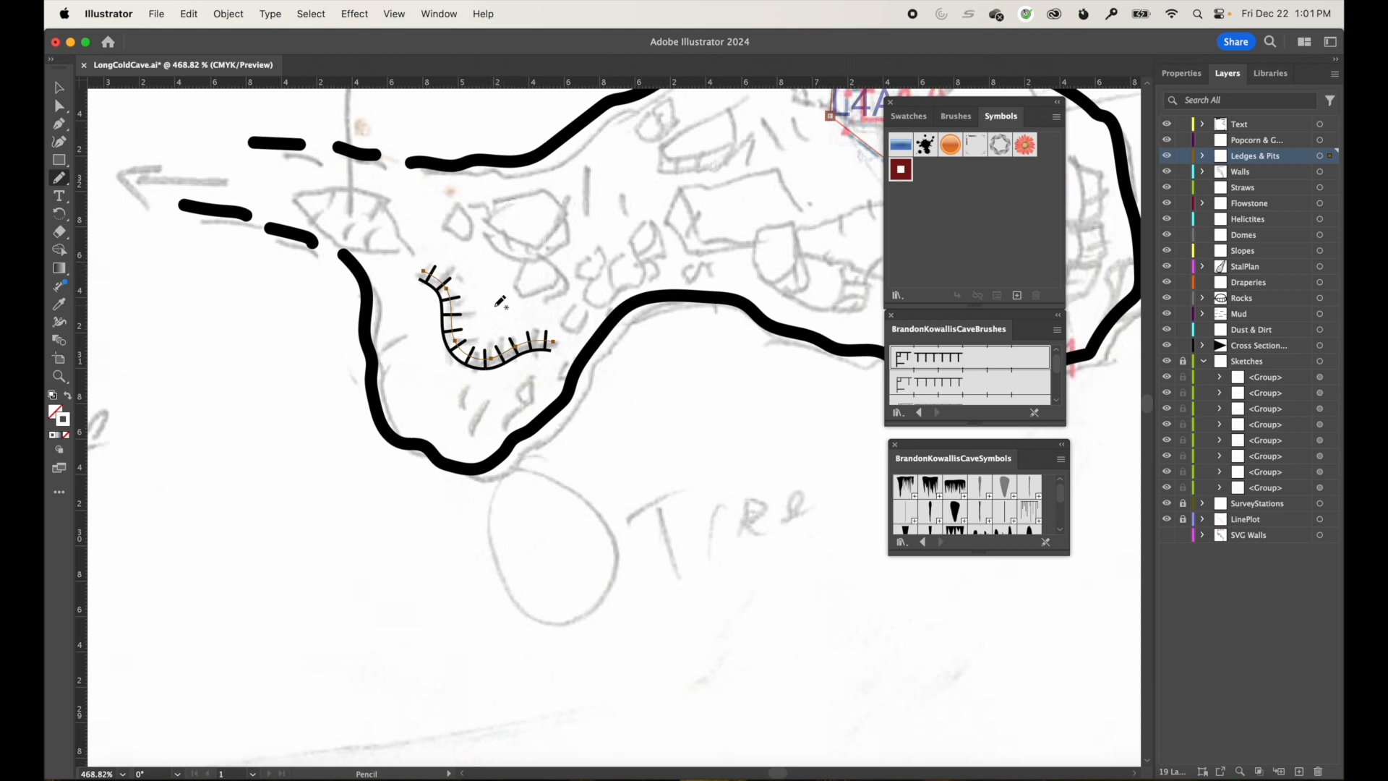
key("v")
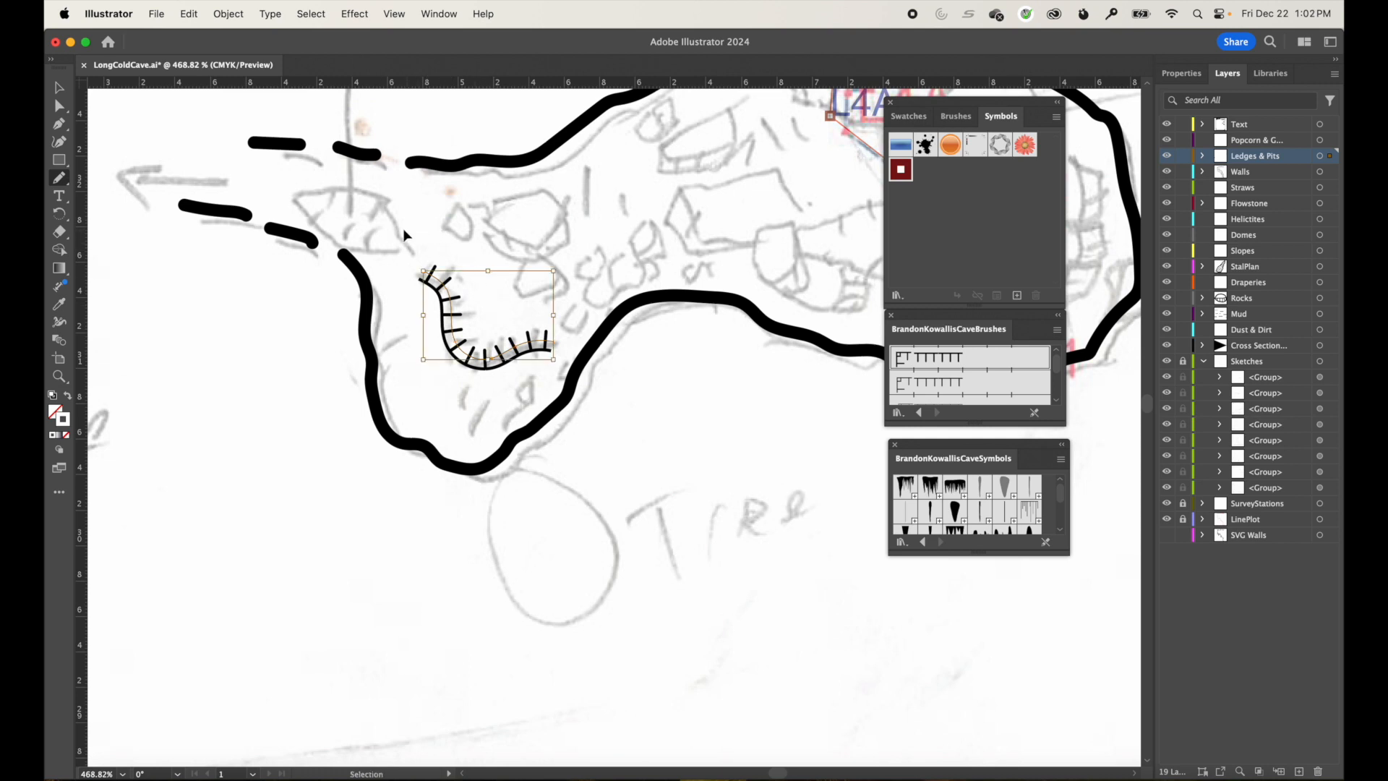
key("n")
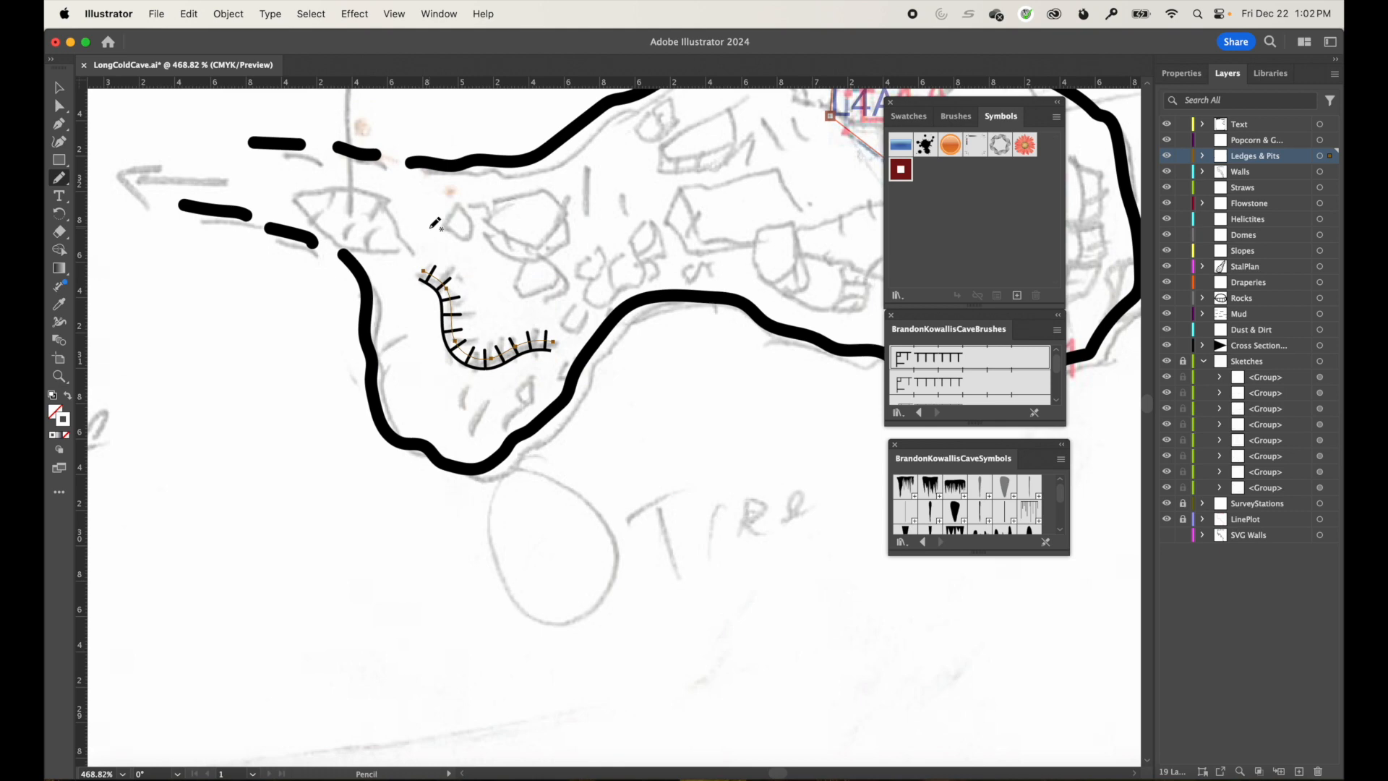
key("space")
mouse_move(504, 302)
left_mouse_down()
mouse_move(551, 248)
mouse_move(464, 404)
mouse_move(492, 405)
mouse_move(405, 329)
mouse_move(490, 403)
mouse_move(363, 417)
mouse_move(530, 313)
mouse_move(434, 346)
left_mouse_up()
mouse_move(621, 259)
left_mouse_down()
mouse_move(434, 365)
mouse_move(687, 287)
mouse_move(678, 237)
left_mouse_up()
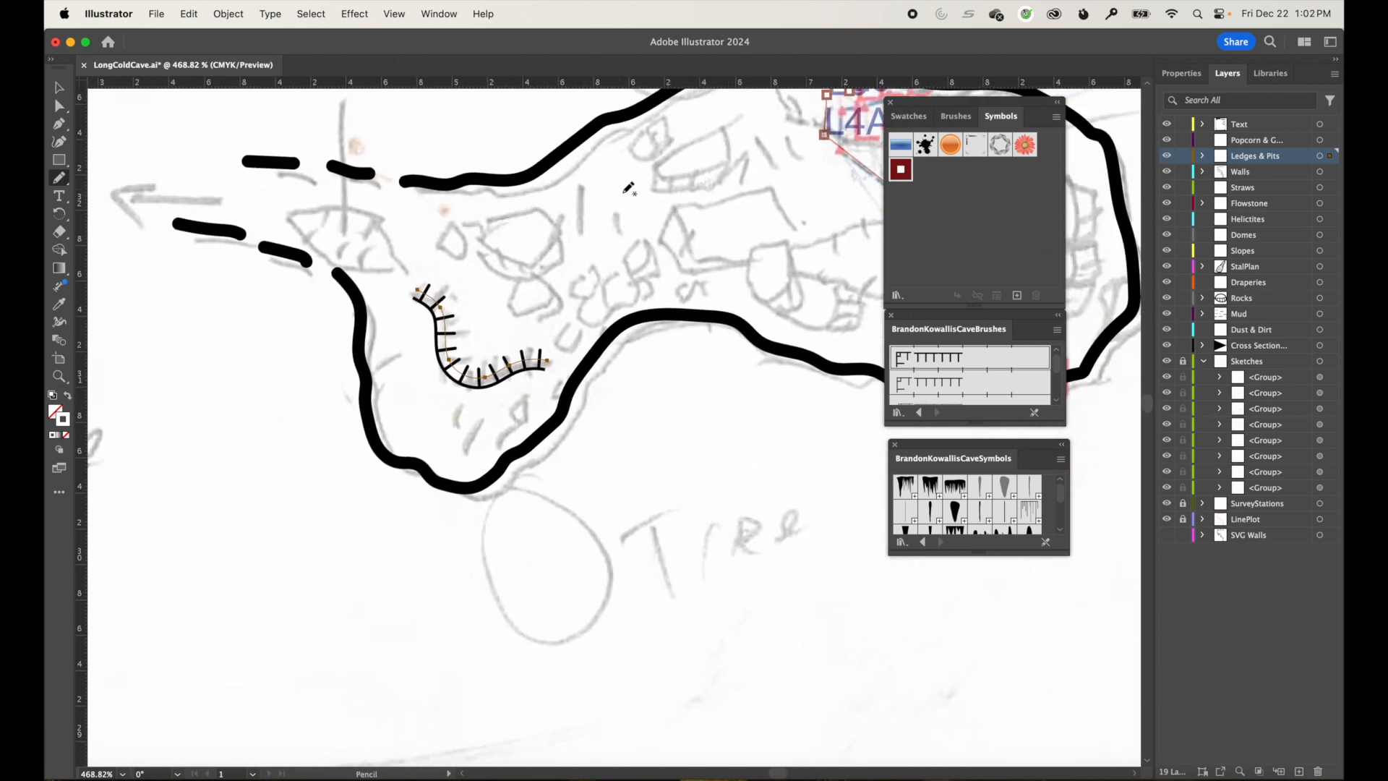
key("space")
key("super+space")
mouse_move(383, 246)
left_mouse_down()
mouse_move(323, 255)
mouse_move(296, 215)
mouse_move(373, 213)
mouse_move(400, 241)
mouse_move(391, 256)
mouse_move(337, 262)
mouse_move(405, 245)
left_mouse_up()
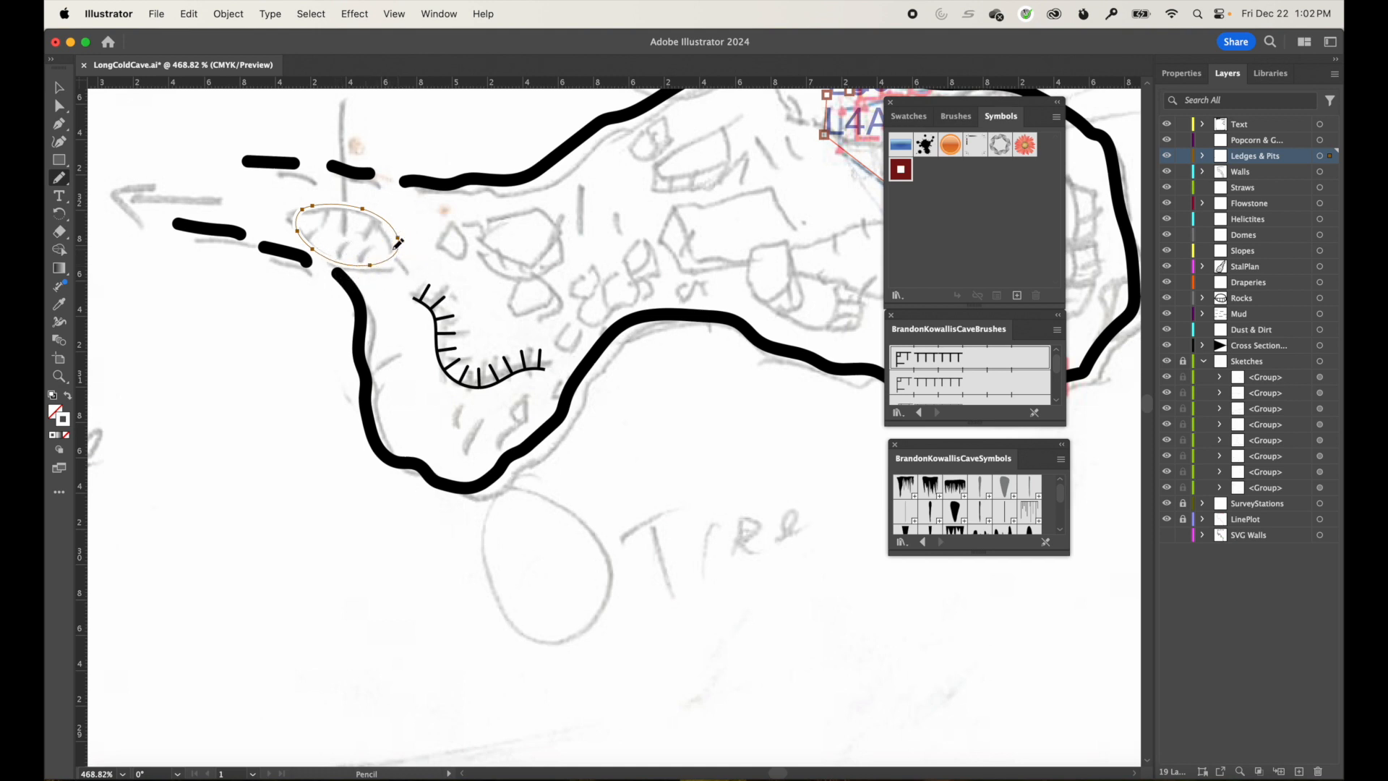
left_click(955, 363)
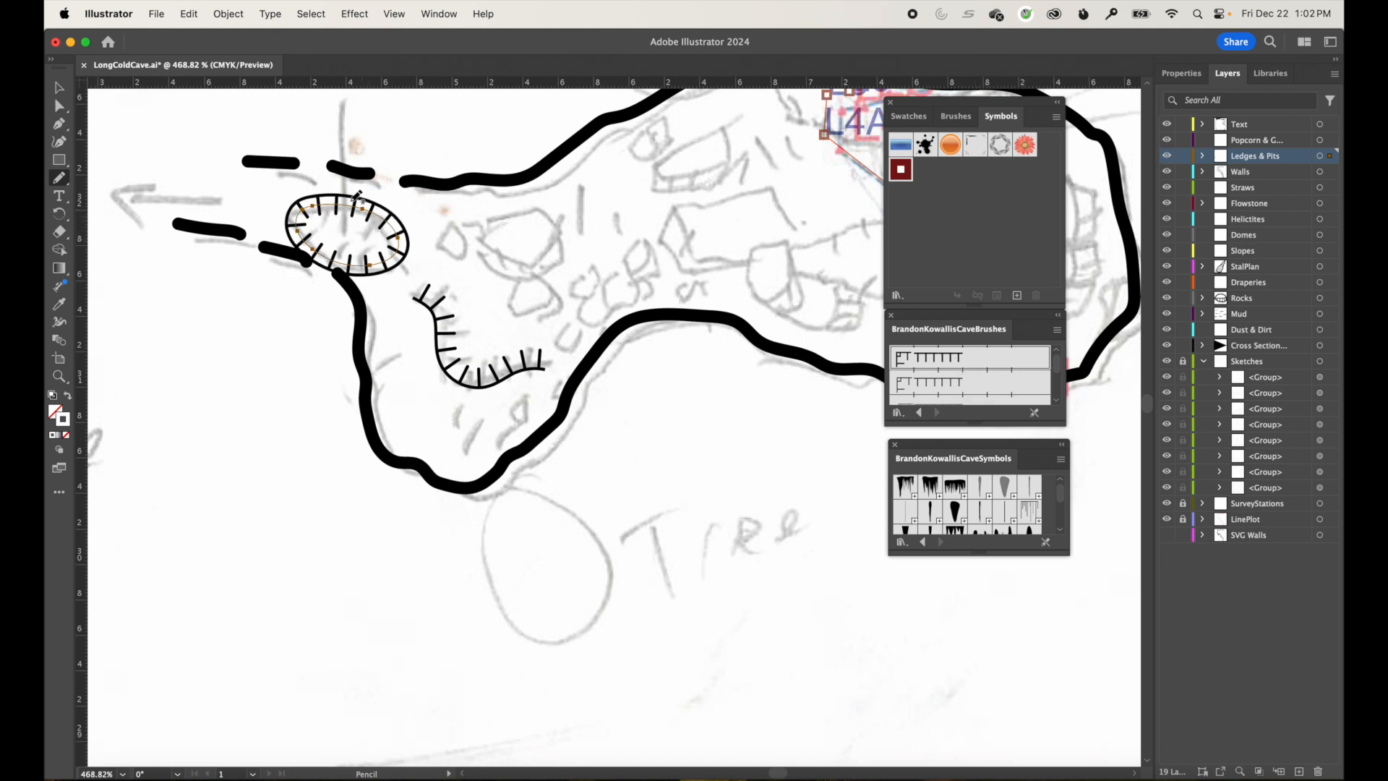
key("BackSpace")
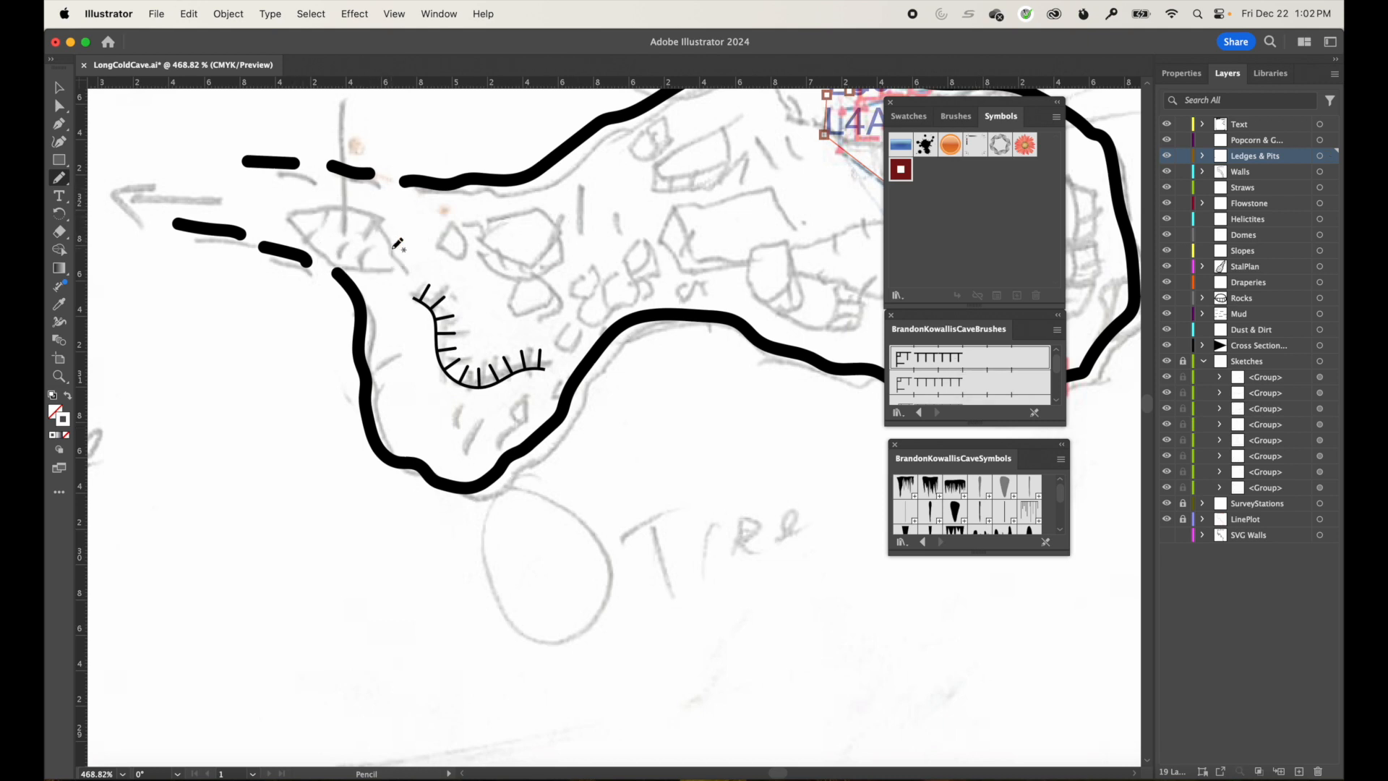
Draw a narrow closed pit outline over the sketched pit at the fissure entrance, apply the ticked ledge brush, and nudge it into place.
mouse_move(336, 219)
left_mouse_down()
mouse_move(384, 233)
mouse_move(387, 261)
mouse_move(369, 268)
mouse_move(319, 238)
mouse_move(301, 220)
mouse_move(324, 211)
left_mouse_up()
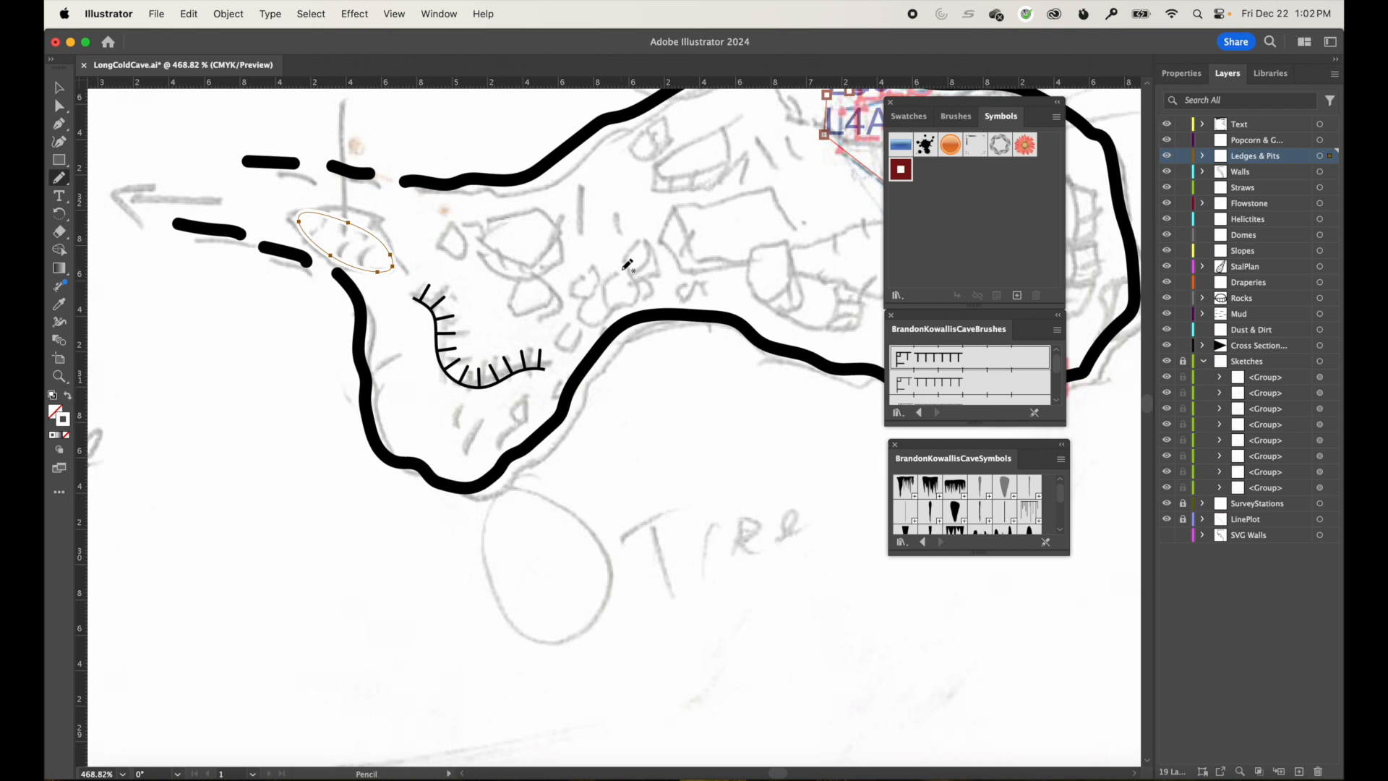
left_click(942, 360)
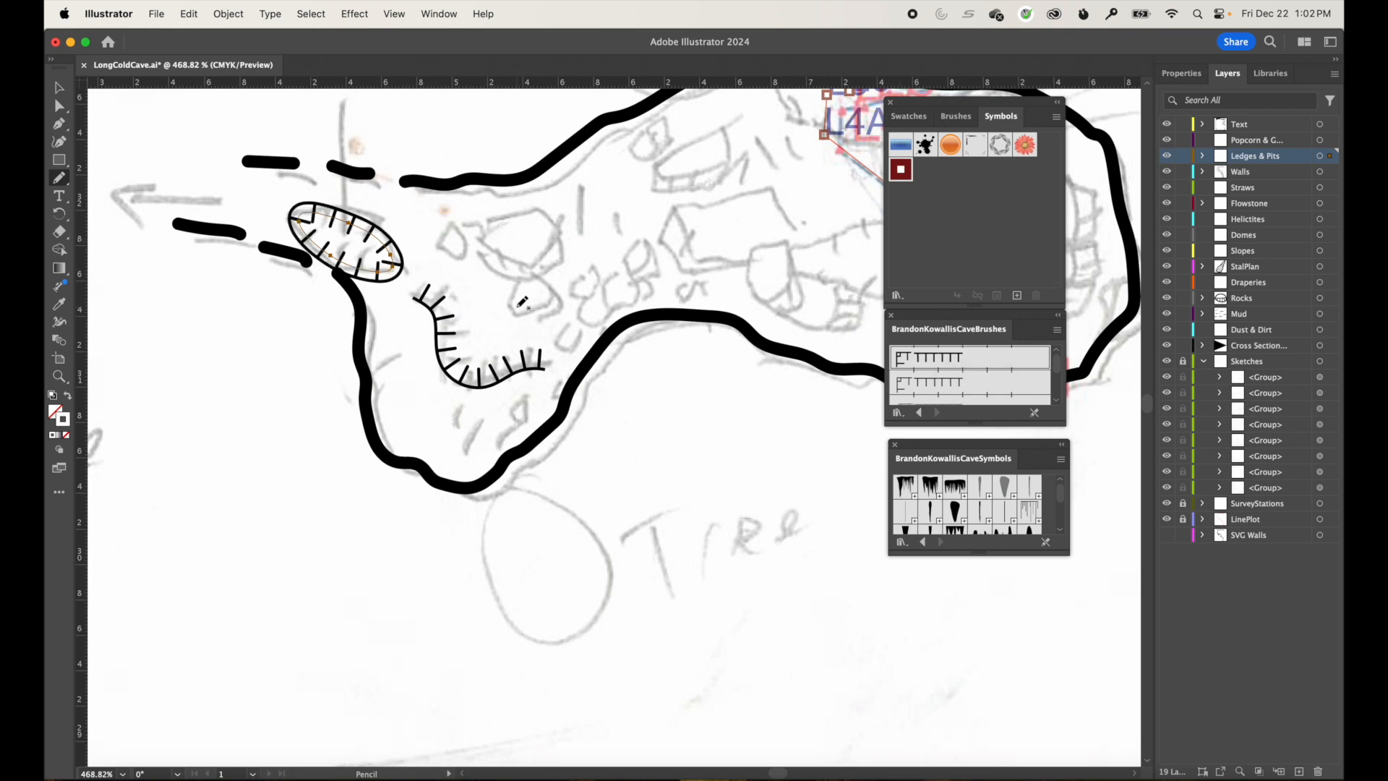
key("Up")
key("Right")
key("Right")
key("Left")
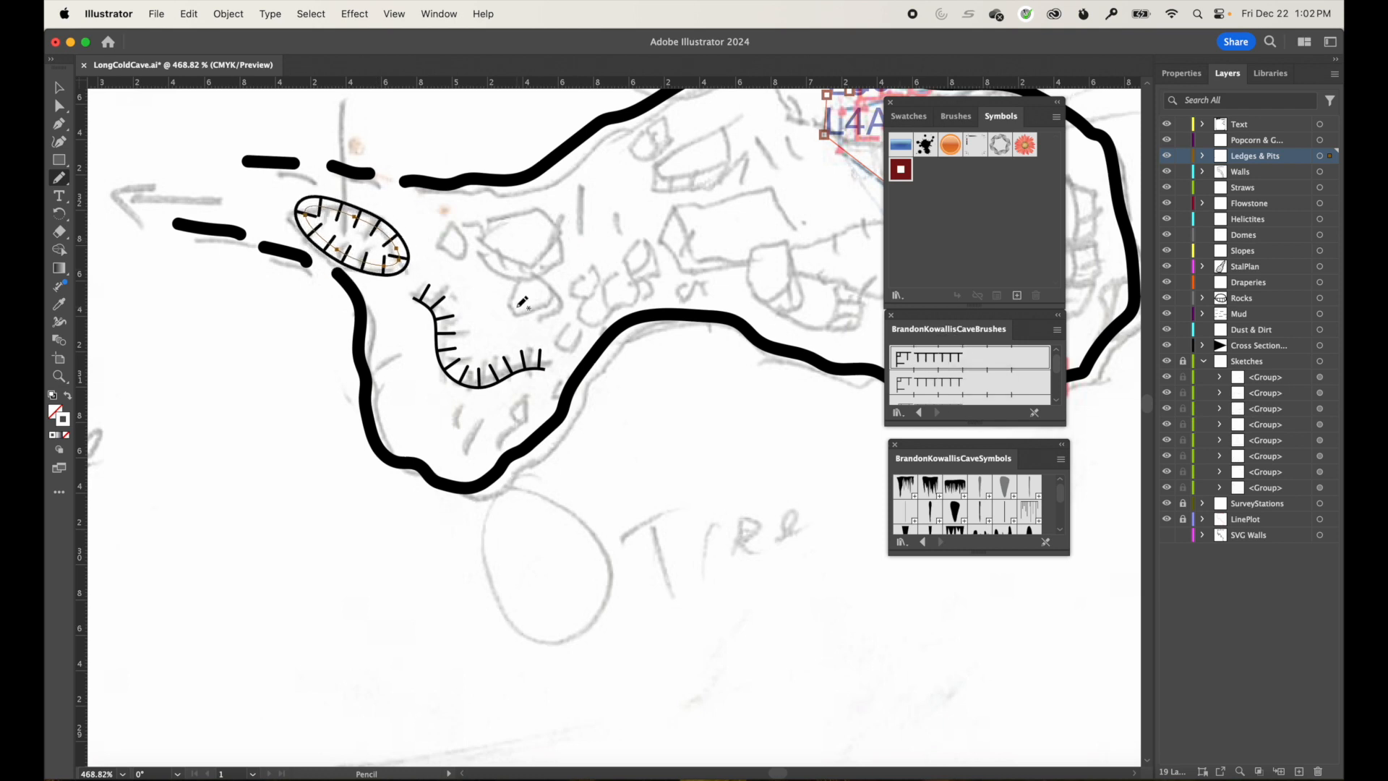
key("Up")
key("Down")
Trace the elongated pit below station L4A as a closed outline, apply the ticked ledge brush, and smooth its left end with the Pencil tool.
left_click_drag(557, 267, 347, 389)
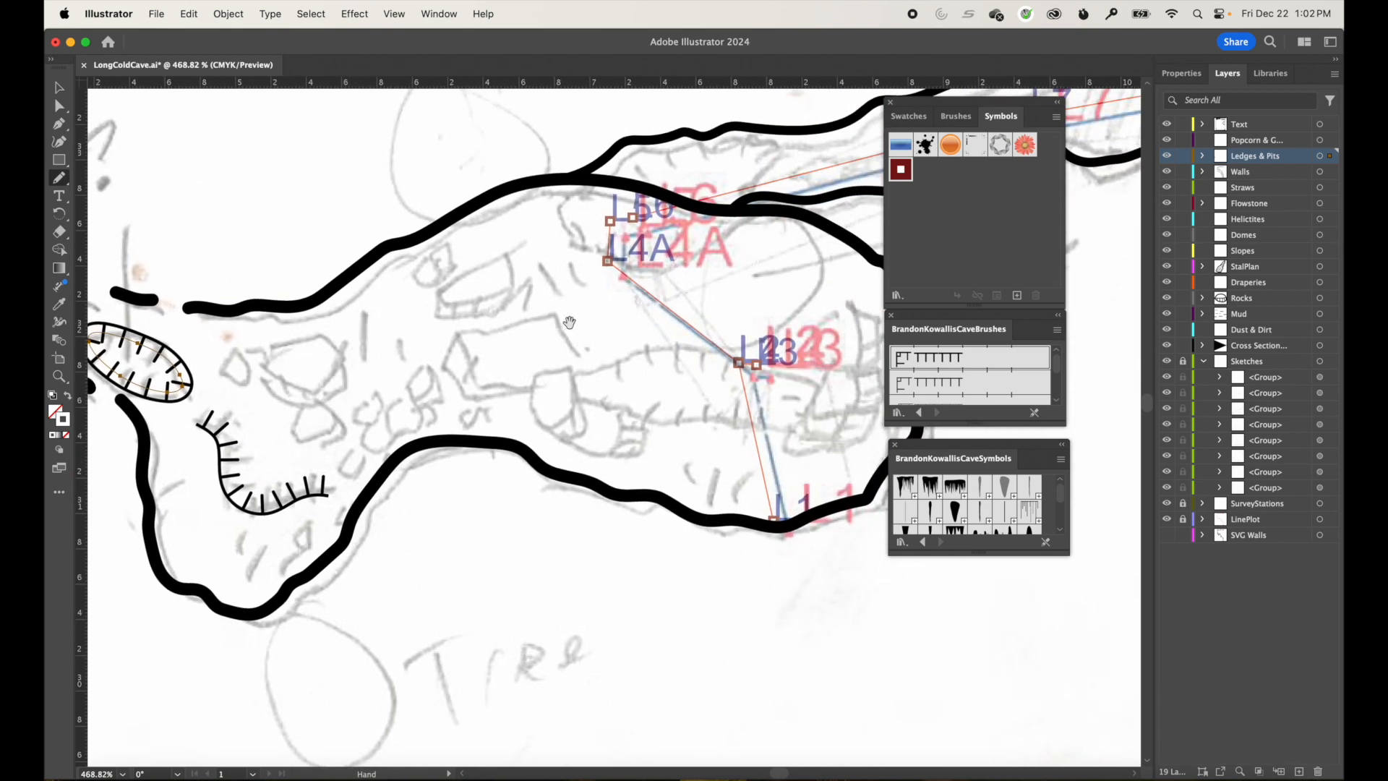
left_click_drag(571, 323, 360, 394)
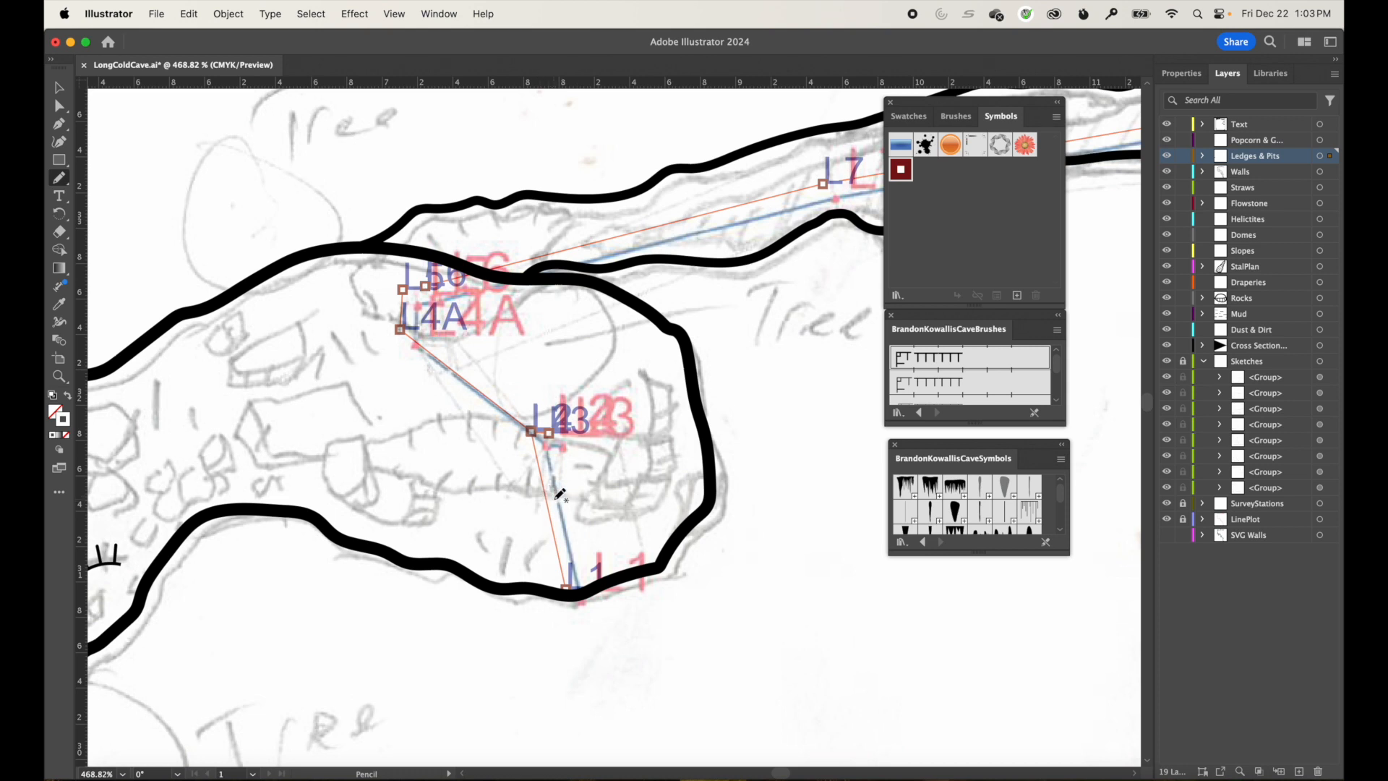
mouse_move(582, 499)
left_mouse_down()
mouse_move(375, 456)
mouse_move(422, 431)
mouse_move(501, 427)
mouse_move(593, 456)
mouse_move(591, 484)
mouse_move(551, 497)
mouse_move(597, 472)
left_mouse_up()
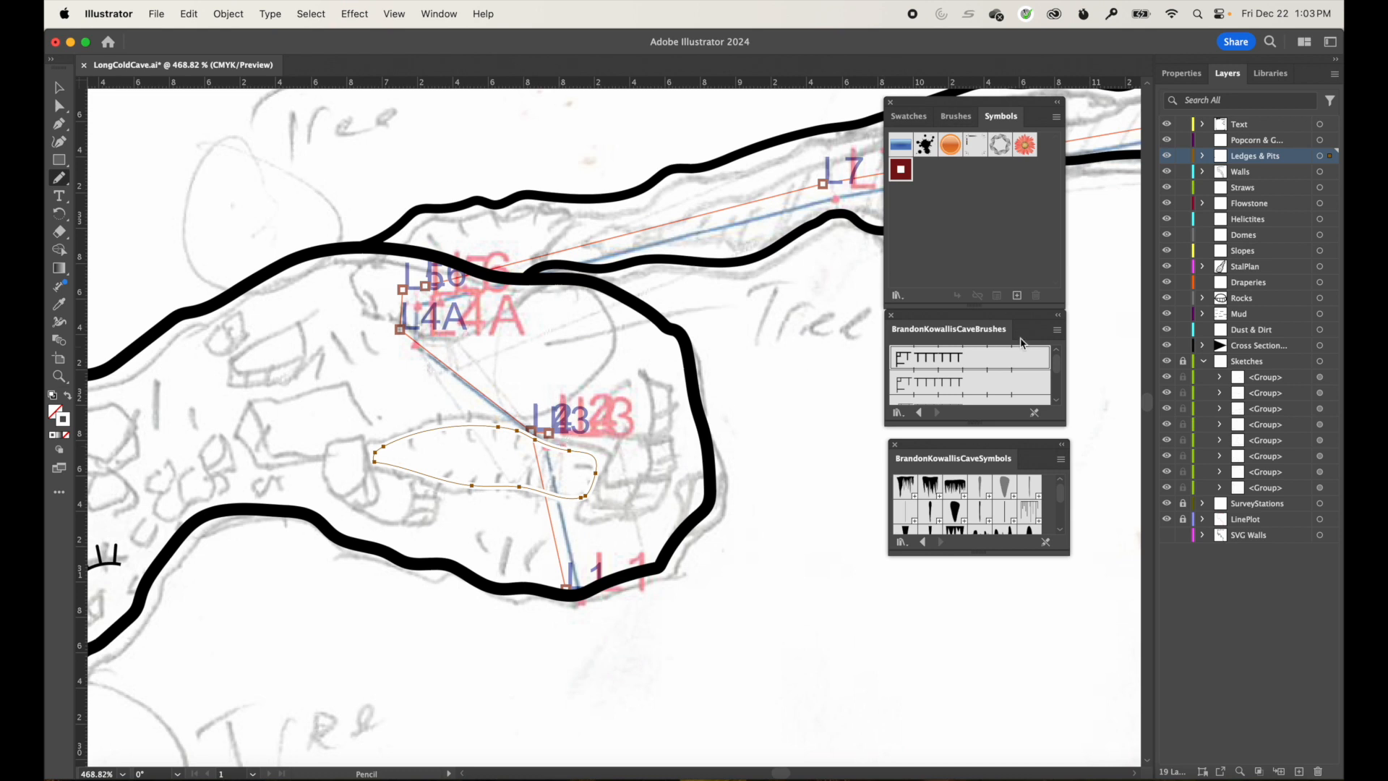
left_click(956, 359)
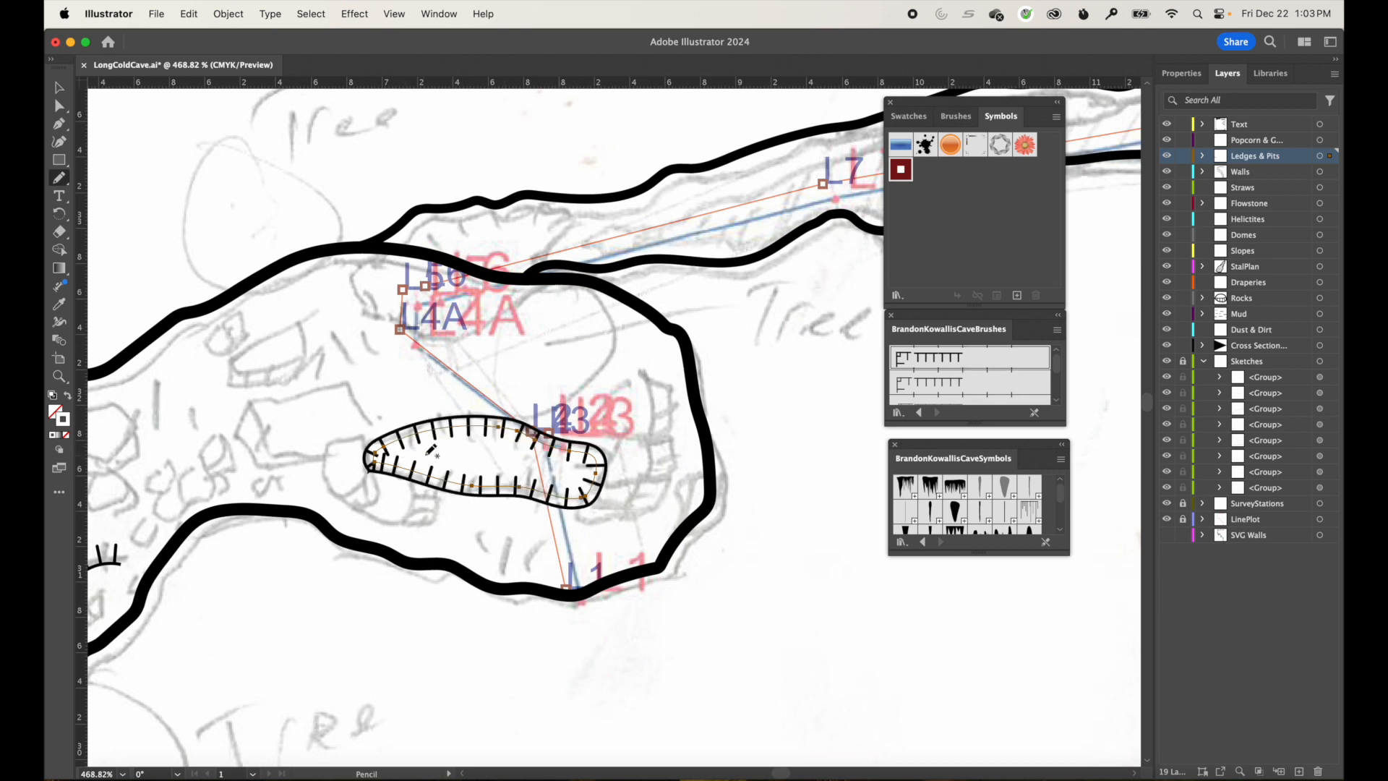
key("space")
left_click_drag(404, 389, 559, 380)
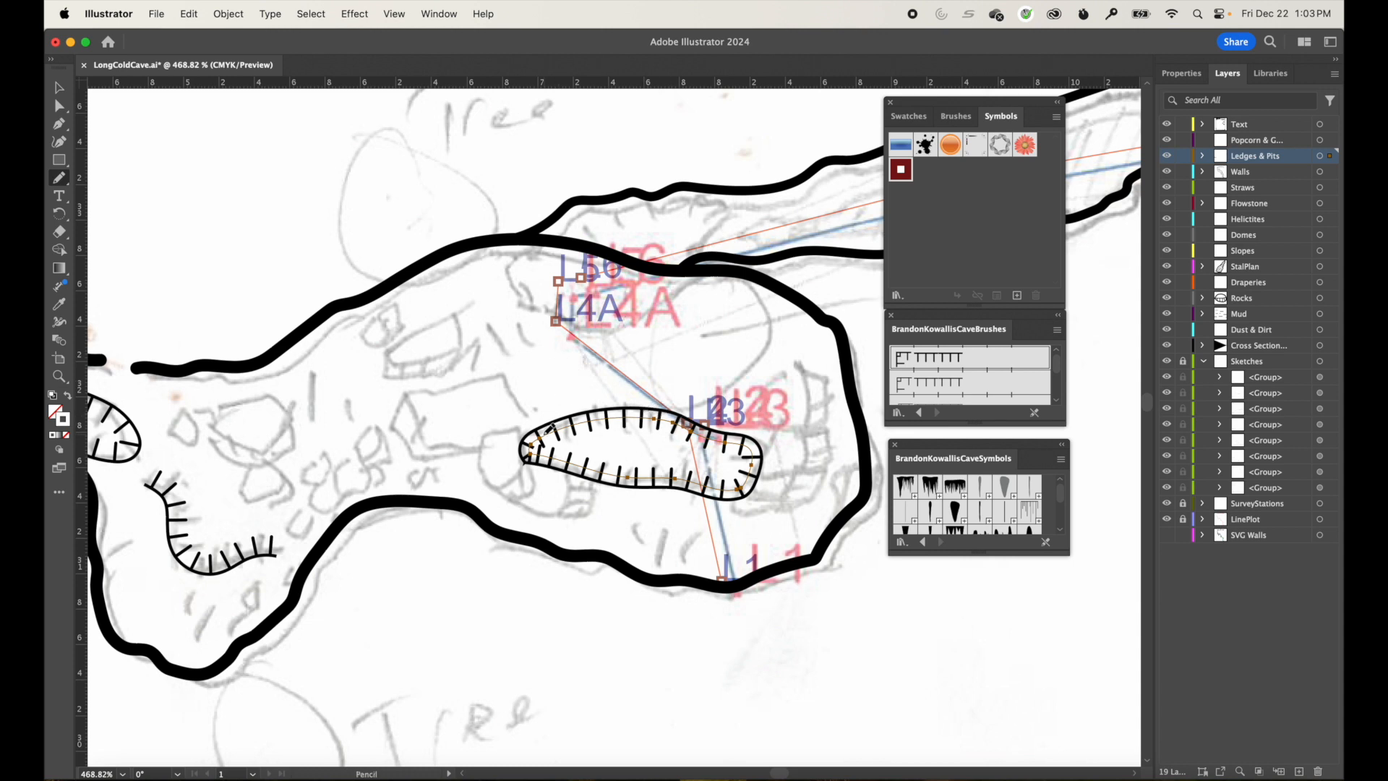
mouse_move(551, 428)
left_mouse_down()
mouse_move(528, 447)
mouse_move(561, 465)
left_mouse_up()
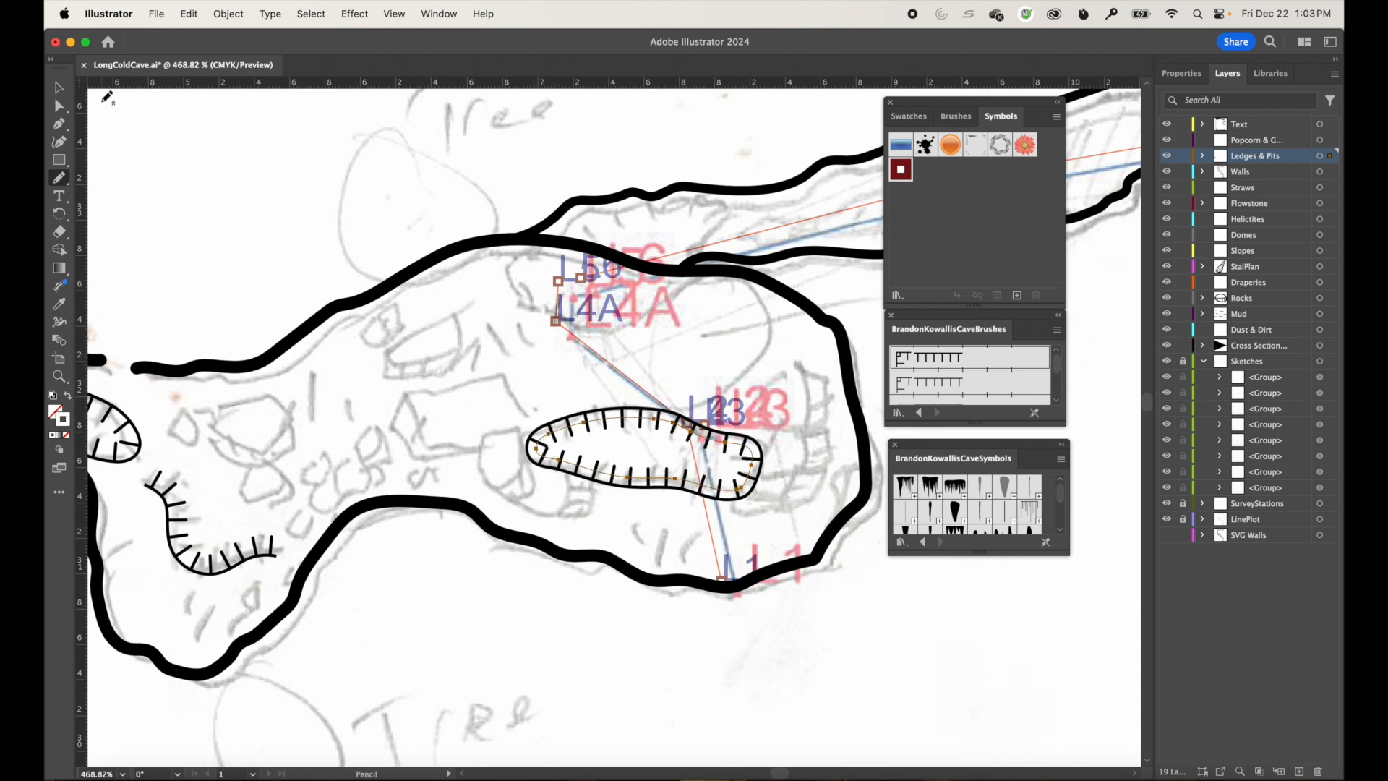
Switch to the Selection tool and move the cave symbols library closer beneath the cave brushes library.
key("v")
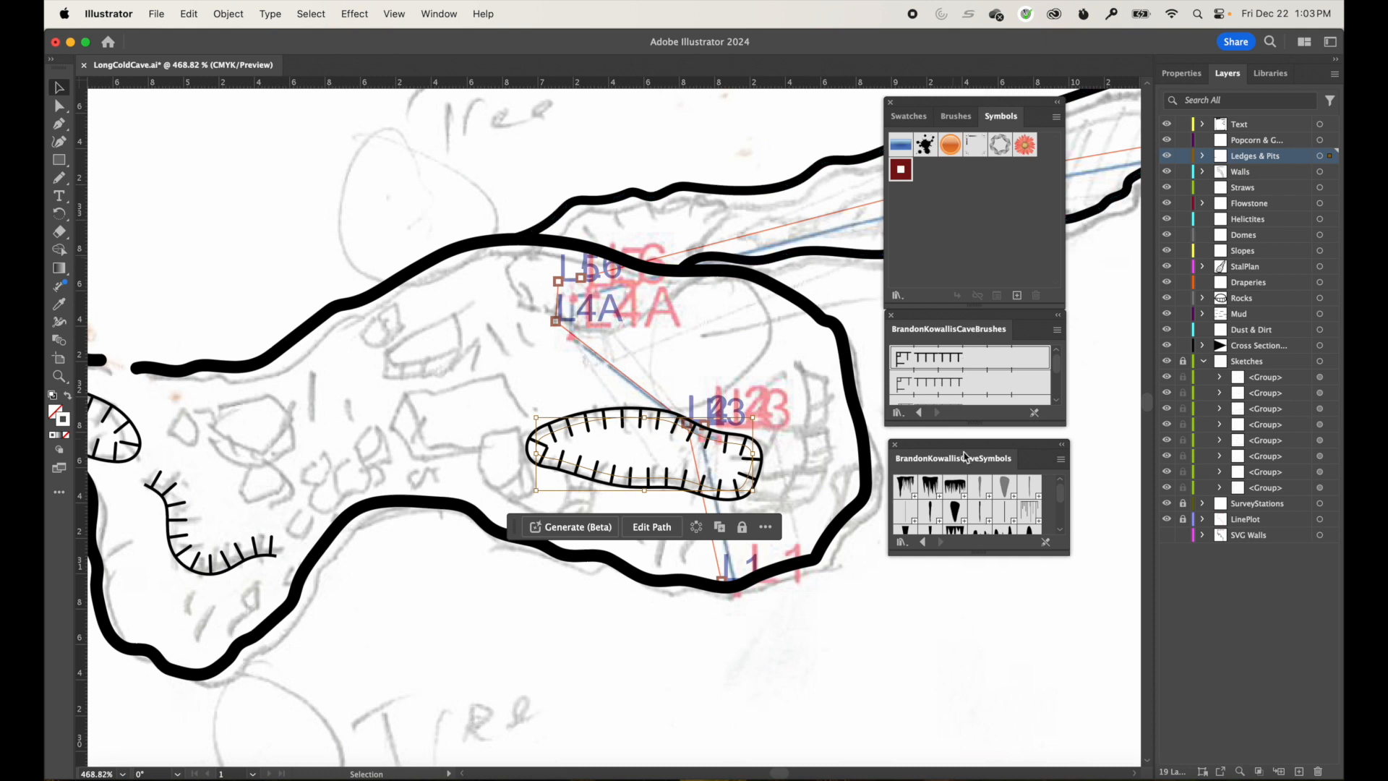
left_click_drag(970, 450, 950, 458)
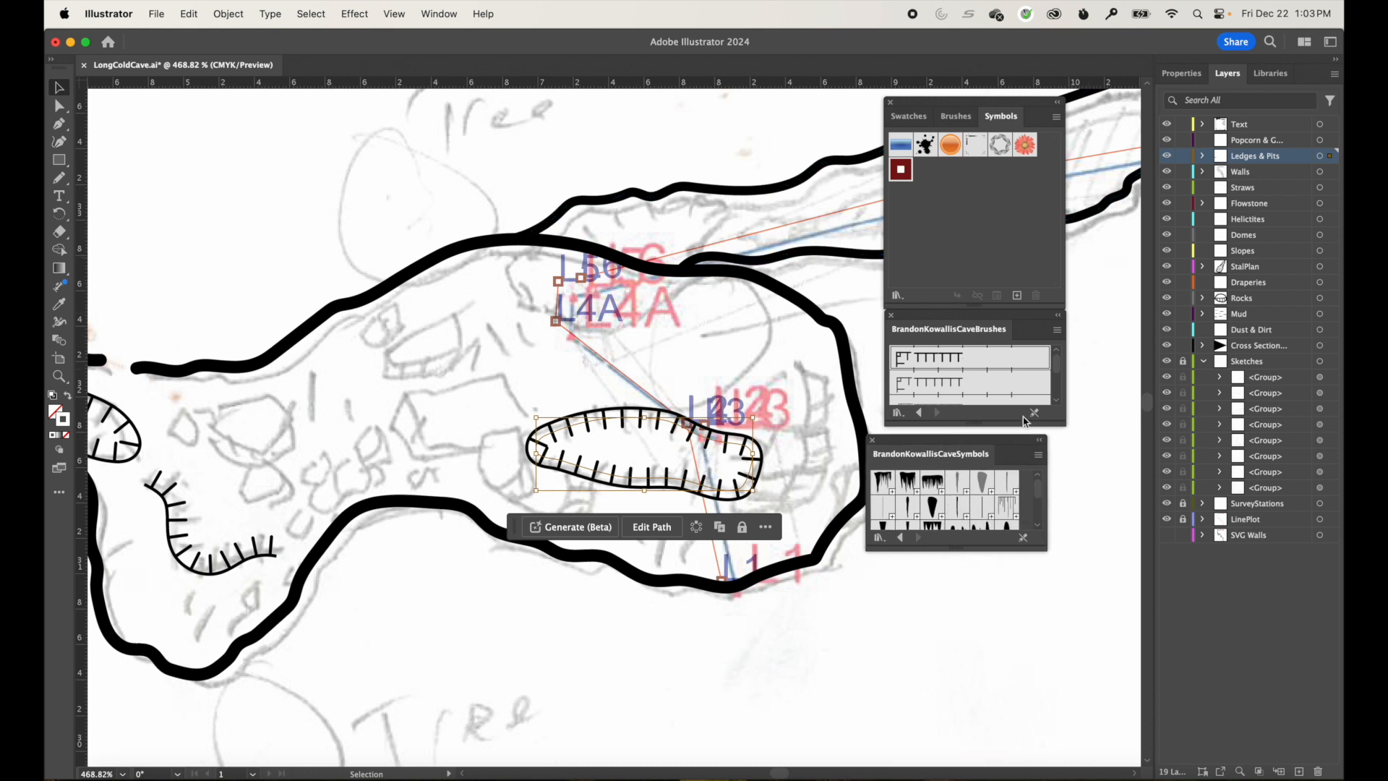
Place the Slope symbol from the cave symbols library on the map below the upper wall and try out a smaller size.
scroll(969, 491, "down", 5)
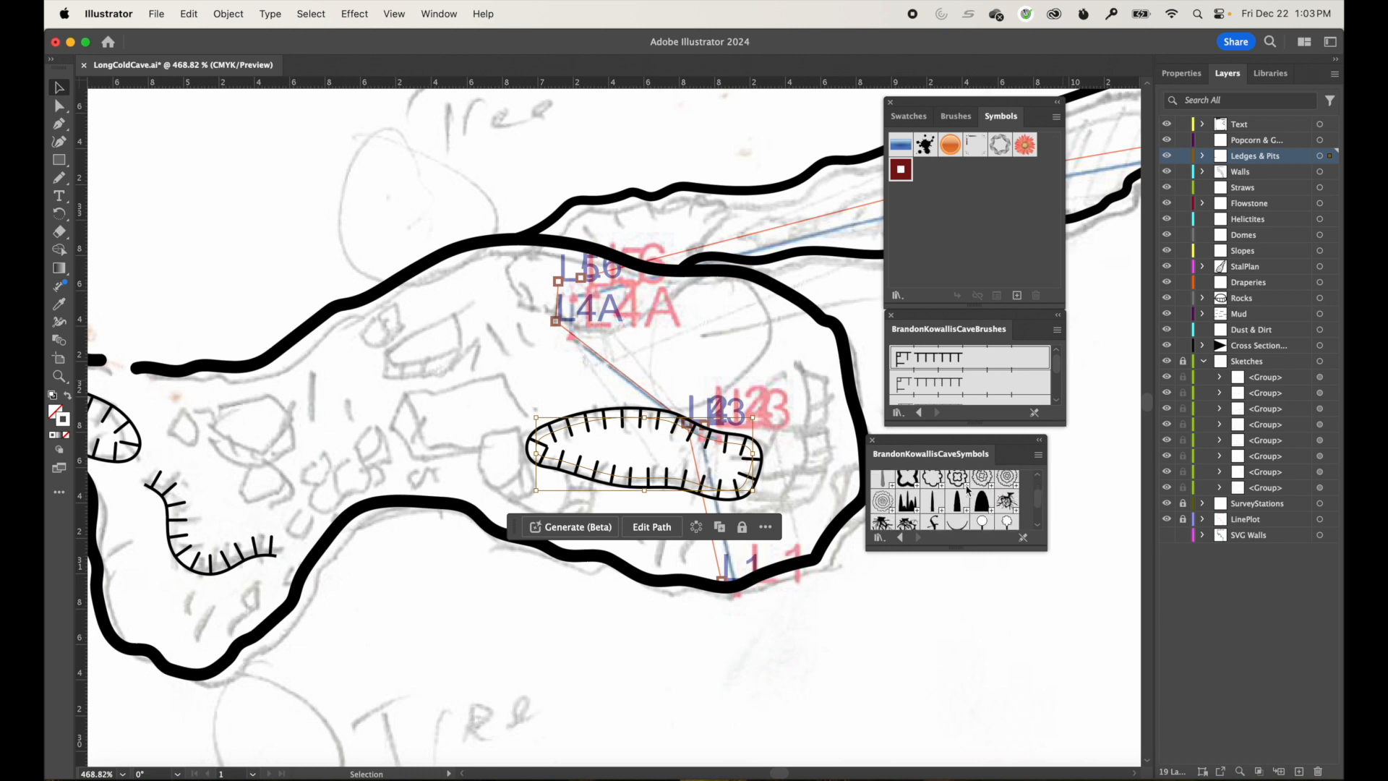
scroll(969, 490, "down", 5)
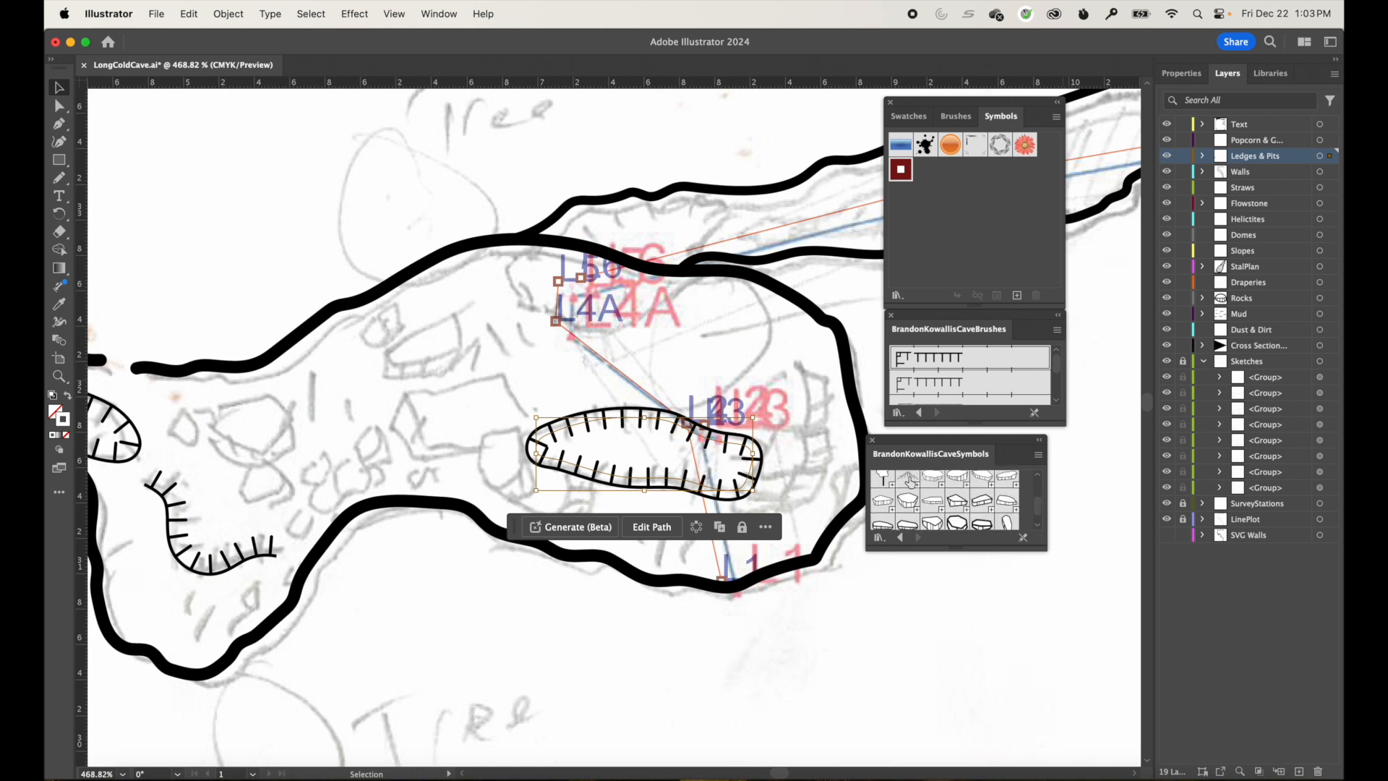
left_click_drag(909, 481, 455, 432)
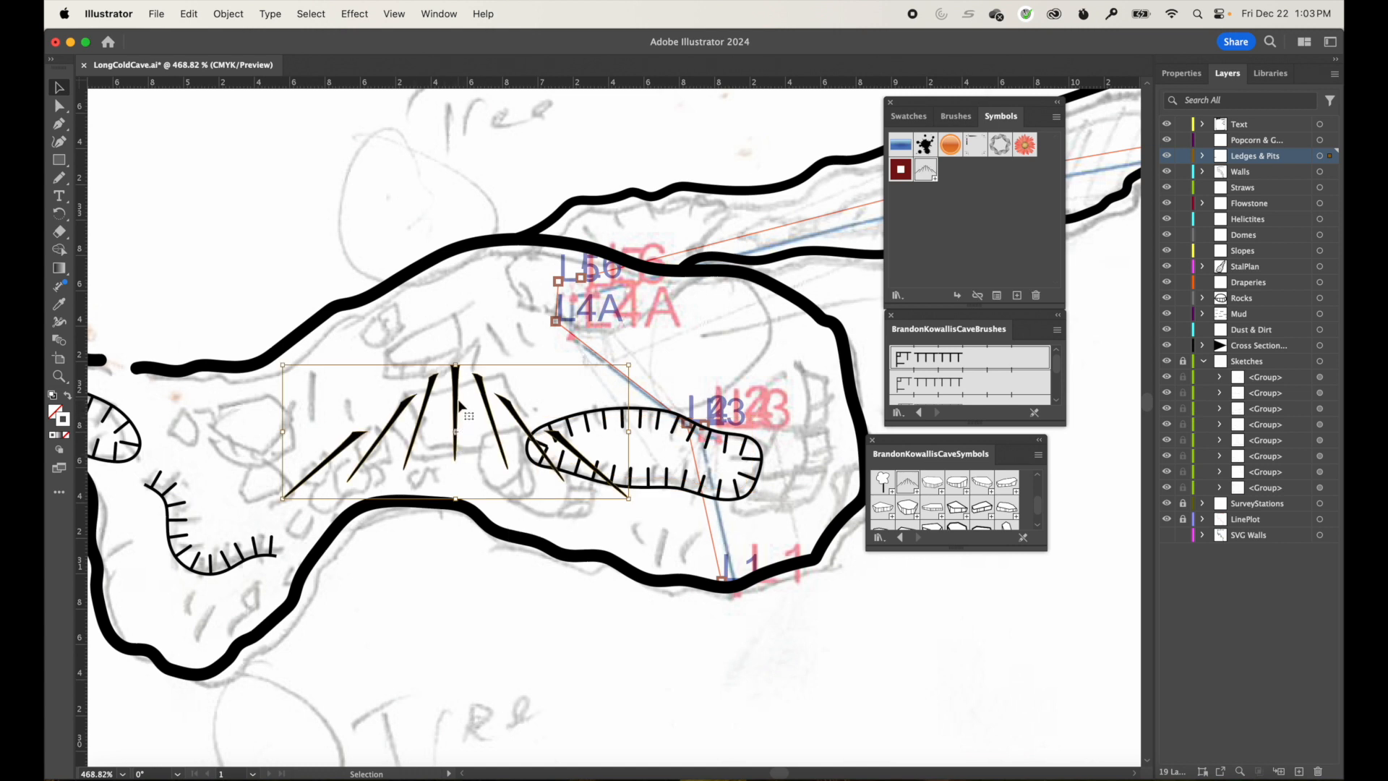
left_click_drag(460, 407, 376, 362)
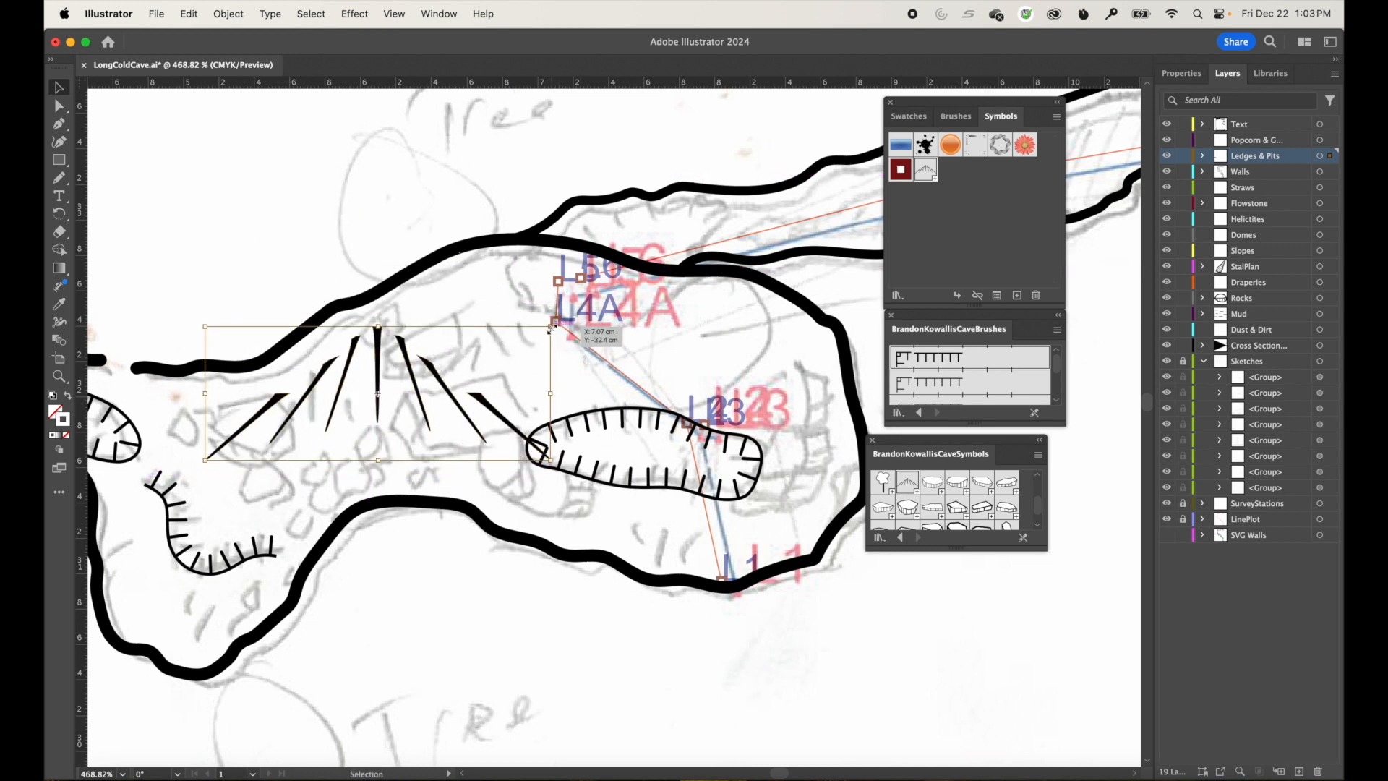
left_click_drag(551, 327, 456, 363)
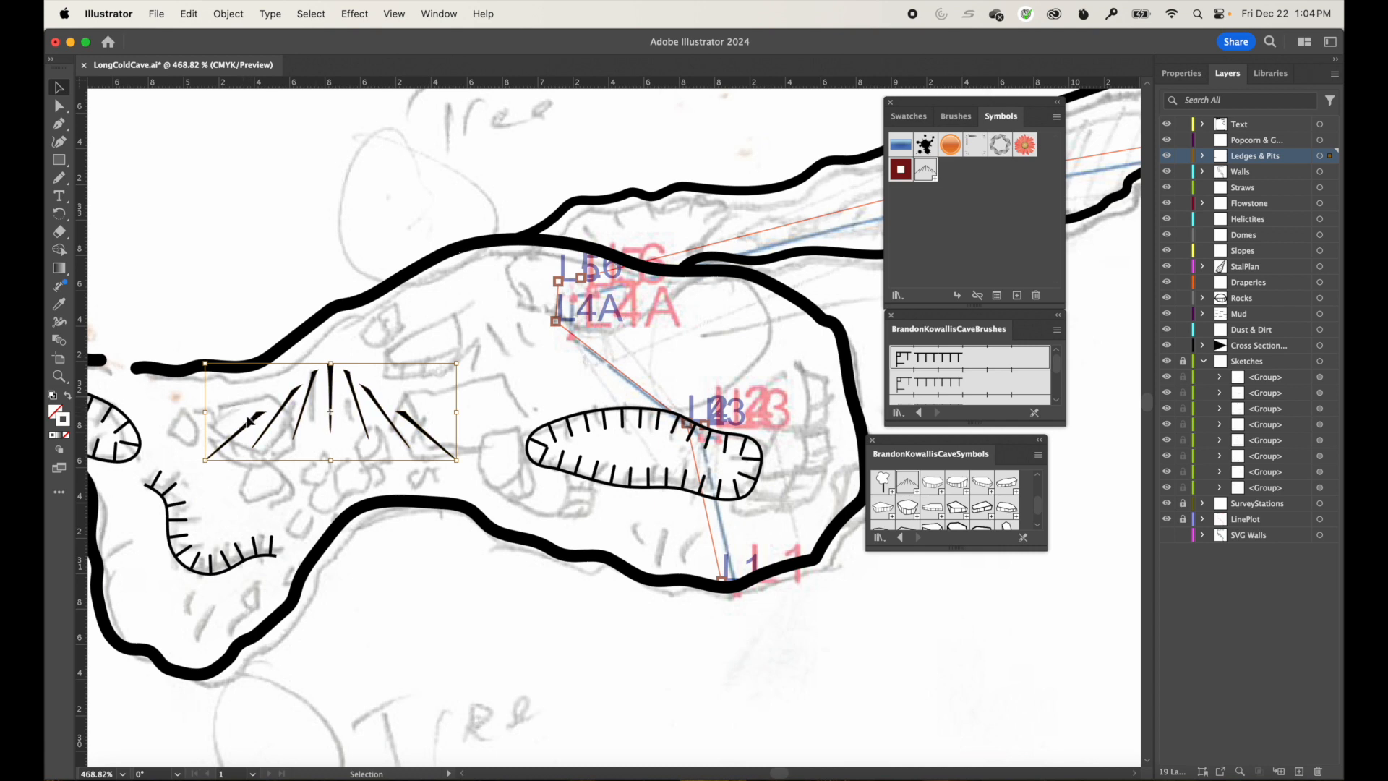
left_click_drag(456, 364, 550, 326)
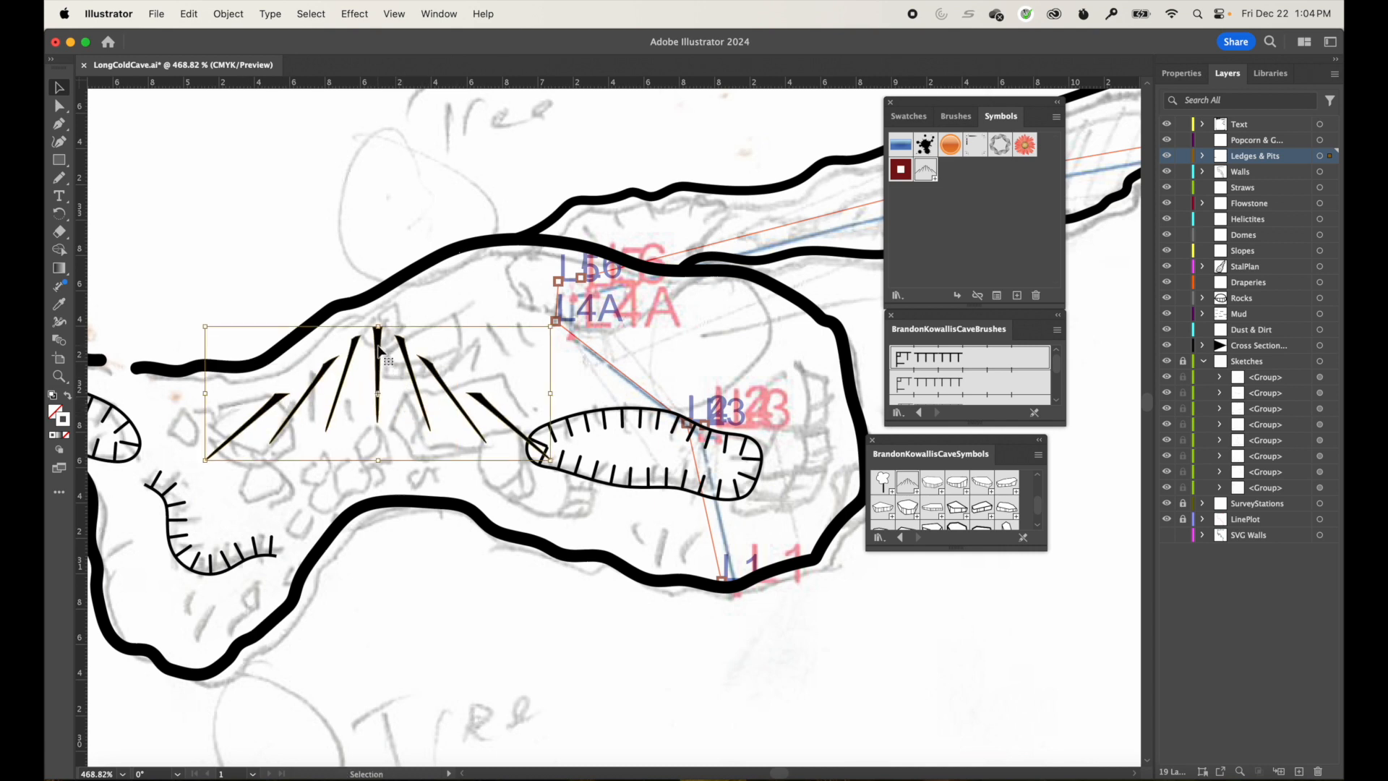
Open the placed Slope symbol for editing and delete its outermost tick on each side.
double_click(379, 350)
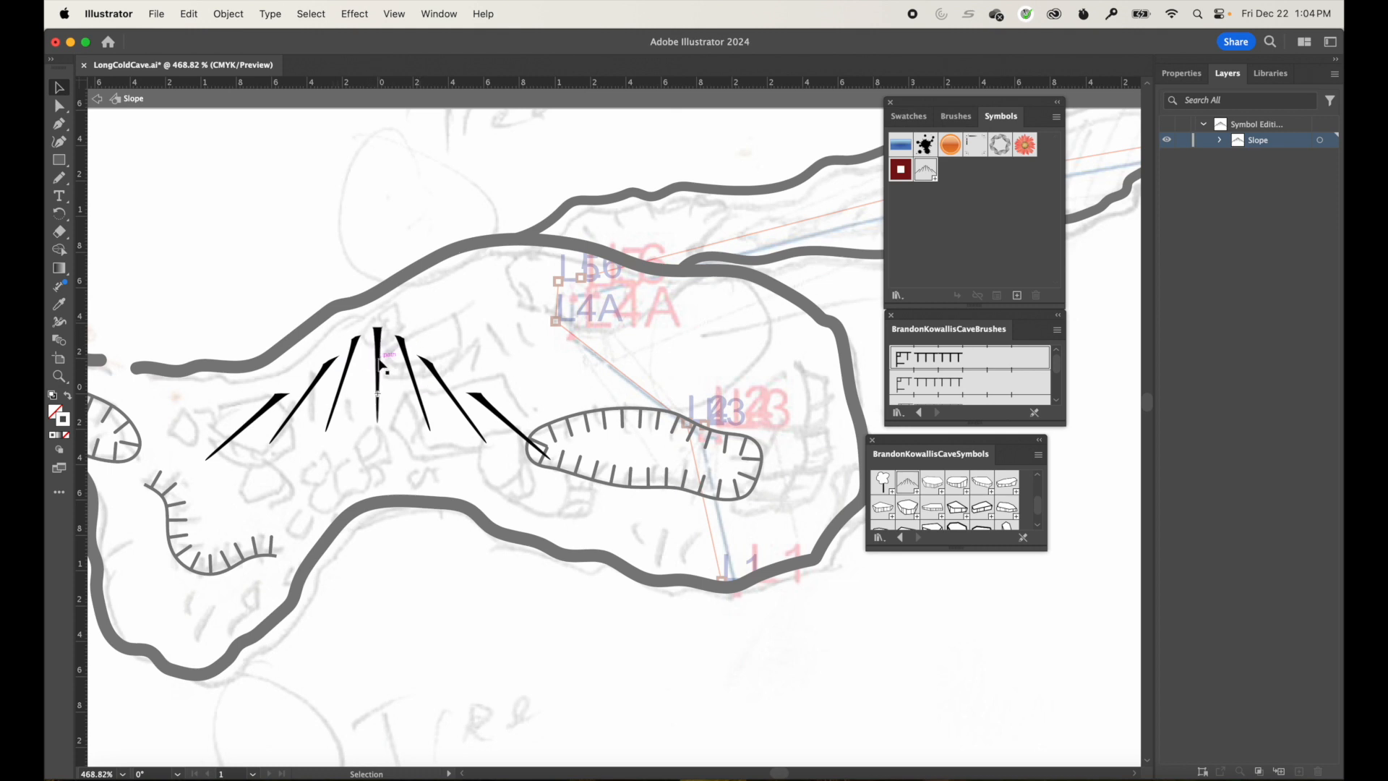
left_click(275, 411)
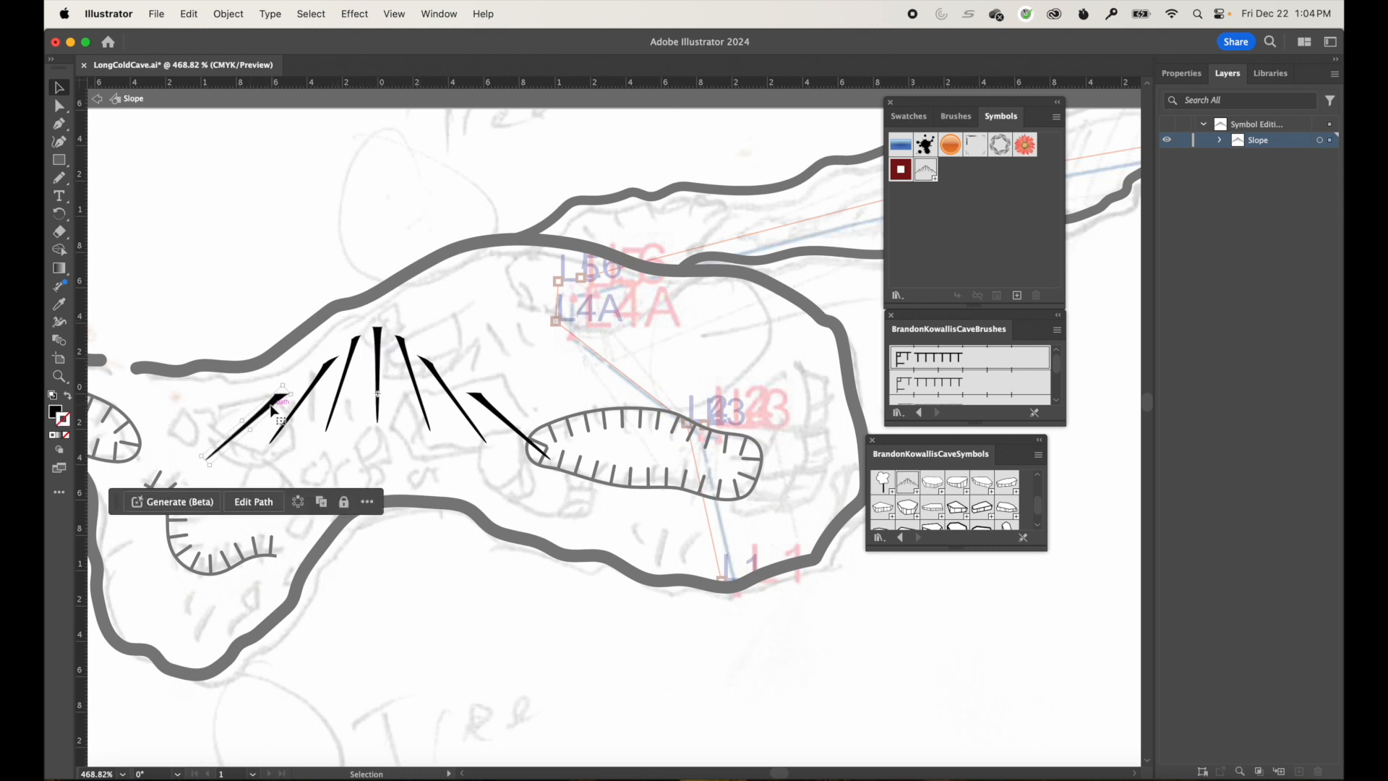
key("Delete")
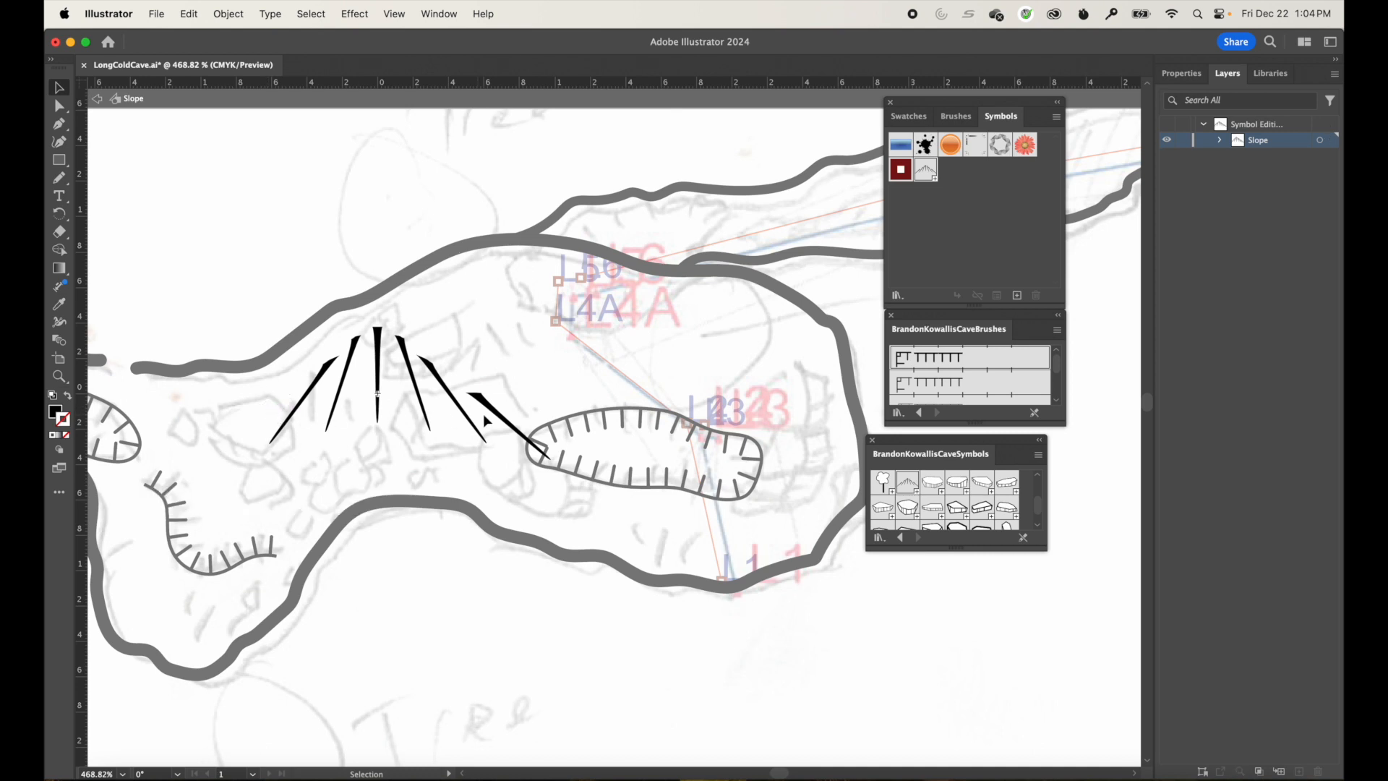
left_click(483, 403)
key("Delete")
Scale the five remaining ticks down together inside the Slope symbol.
left_click_drag(232, 265, 506, 499)
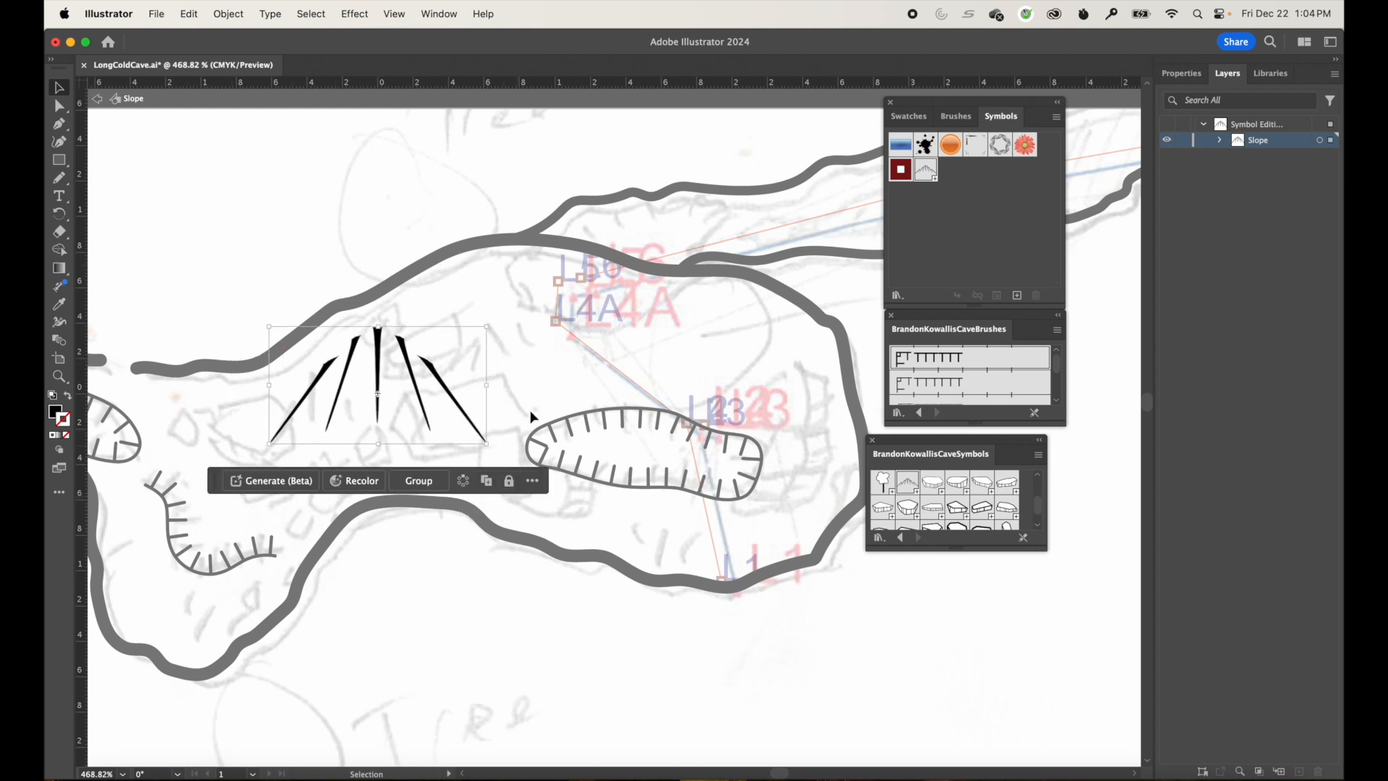
left_click_drag(489, 327, 420, 364)
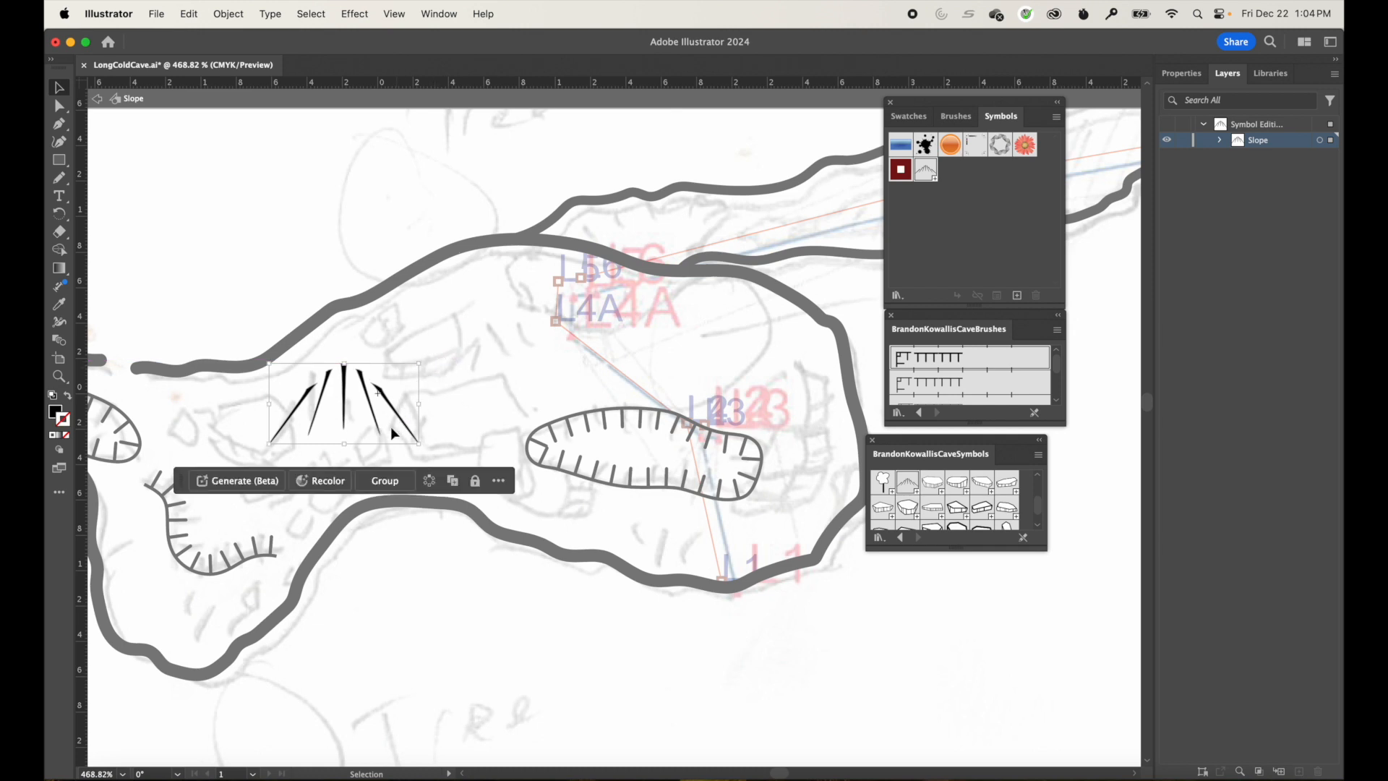
left_click(337, 346)
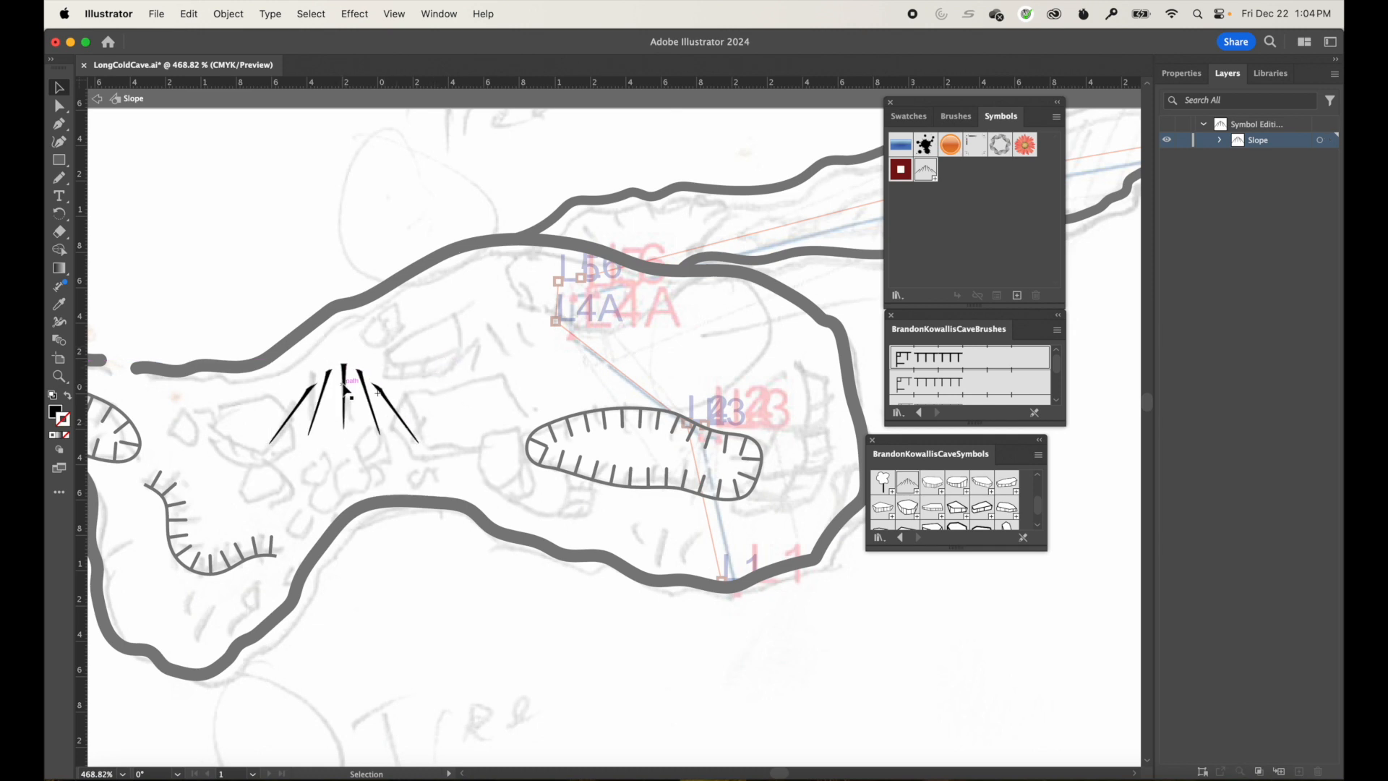
Try applying a black stroke to the ticks of the Slope symbol and undo it.
left_click(345, 378)
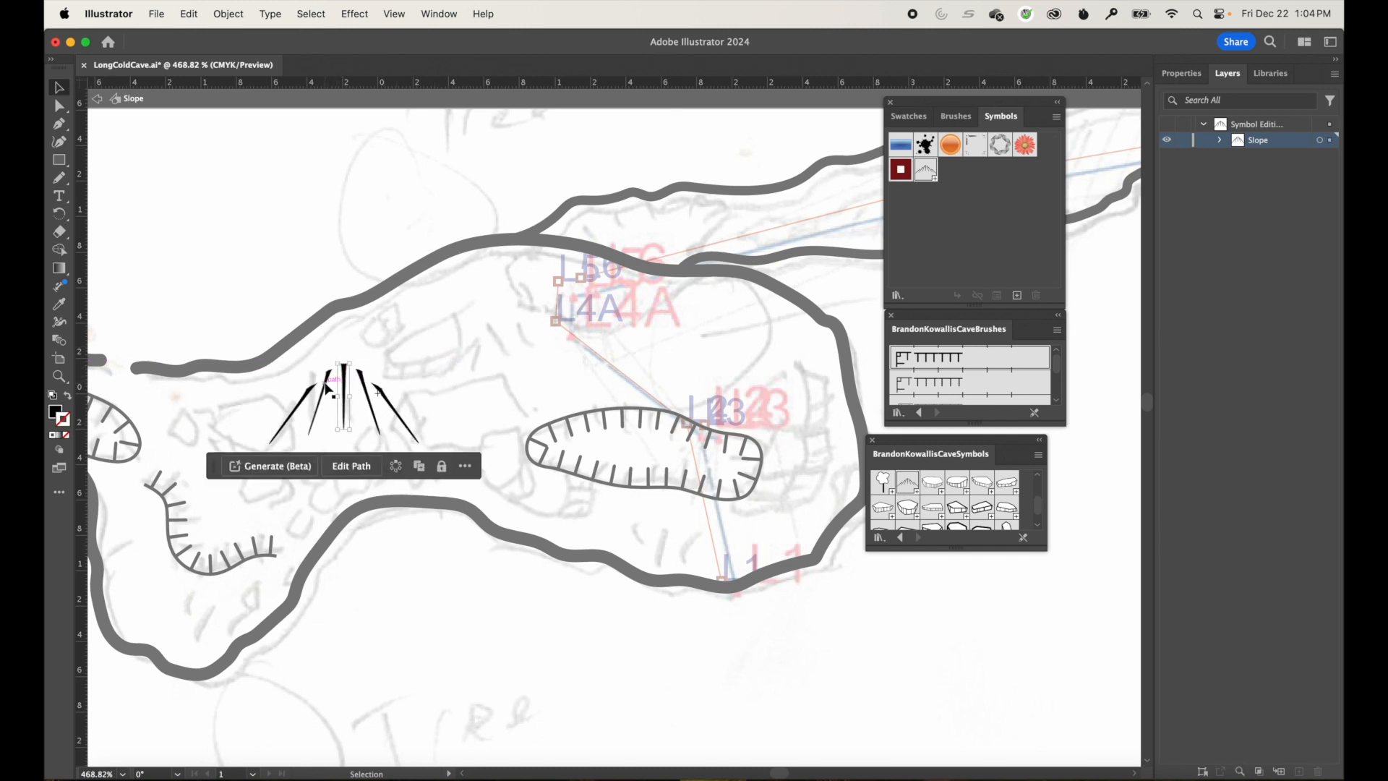
left_click(326, 386, "shift")
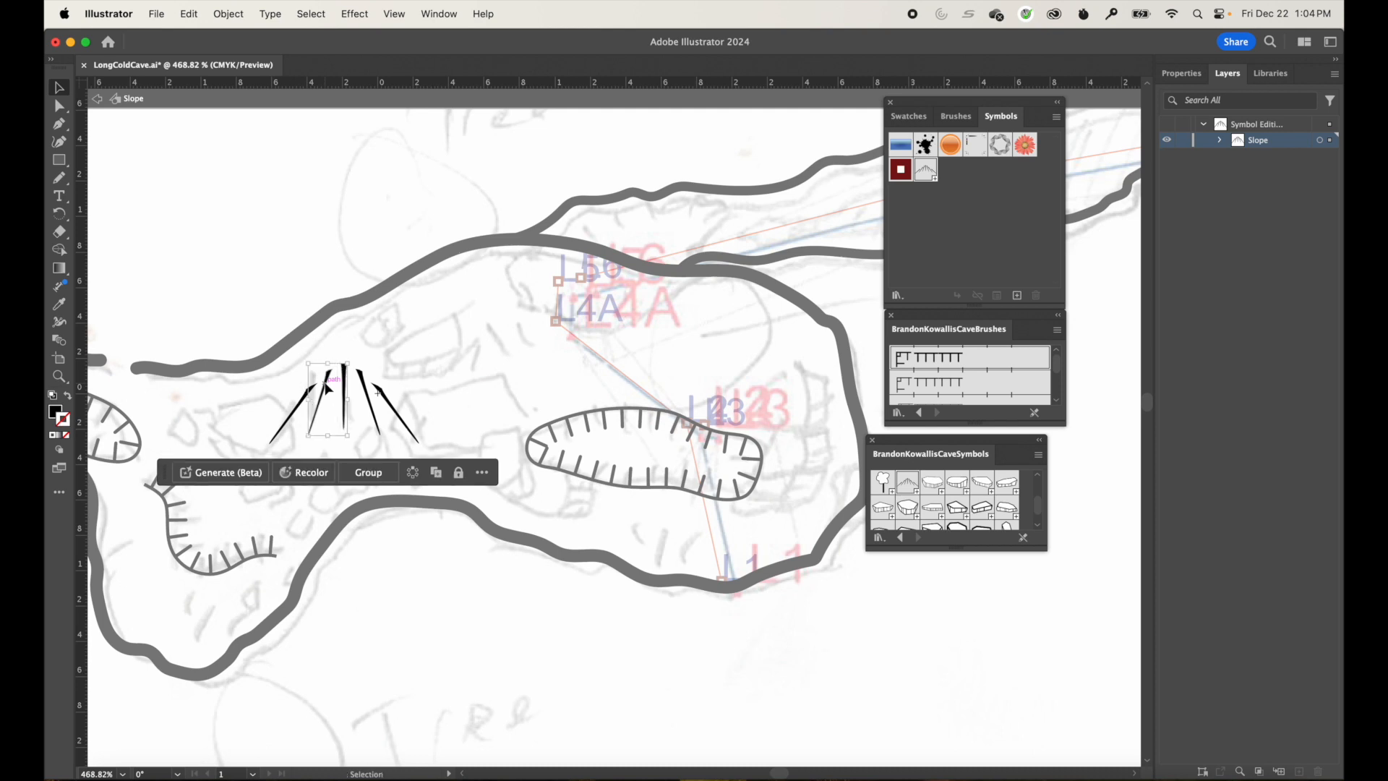
left_click(297, 403, "shift")
left_click(385, 397, "shift")
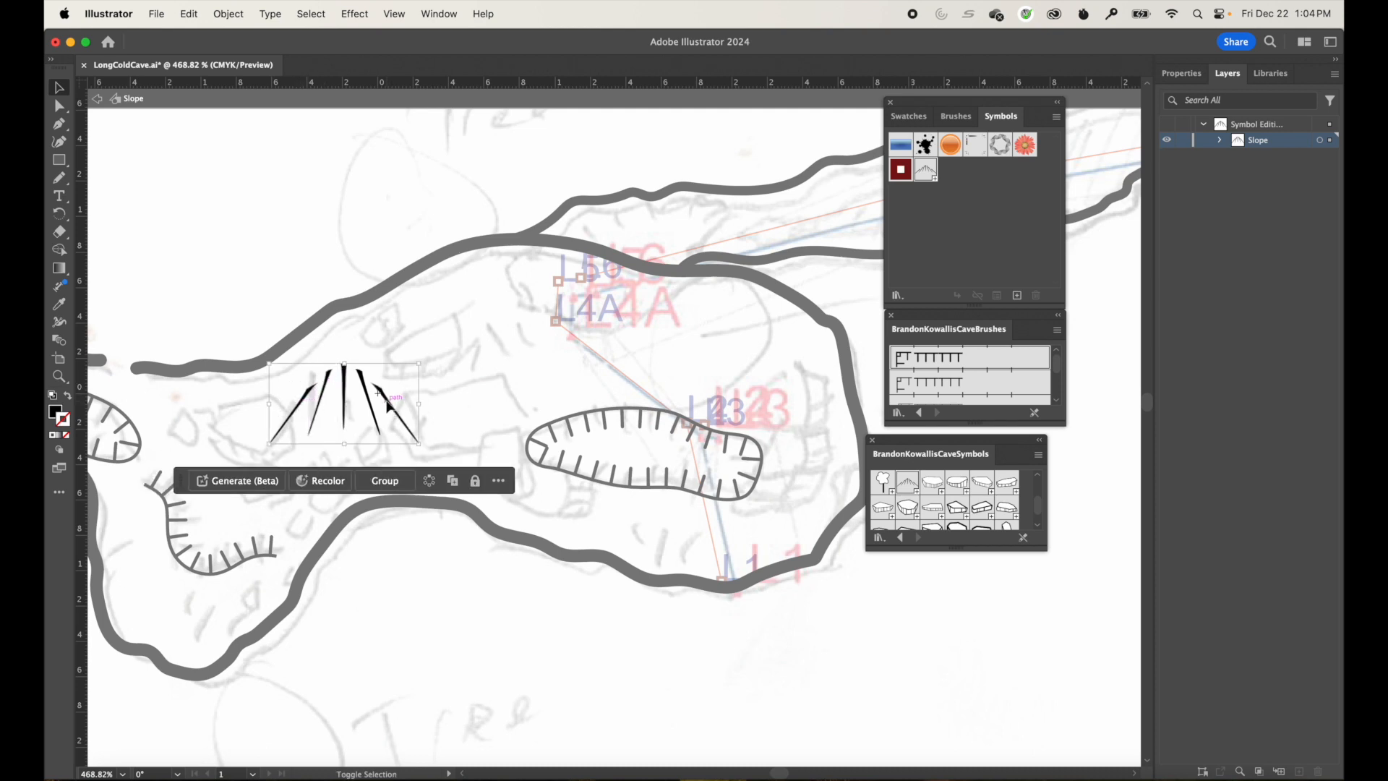
double_click(65, 427)
left_click_drag(514, 429, 496, 506)
left_click(854, 322)
left_click(64, 419)
double_click(70, 424)
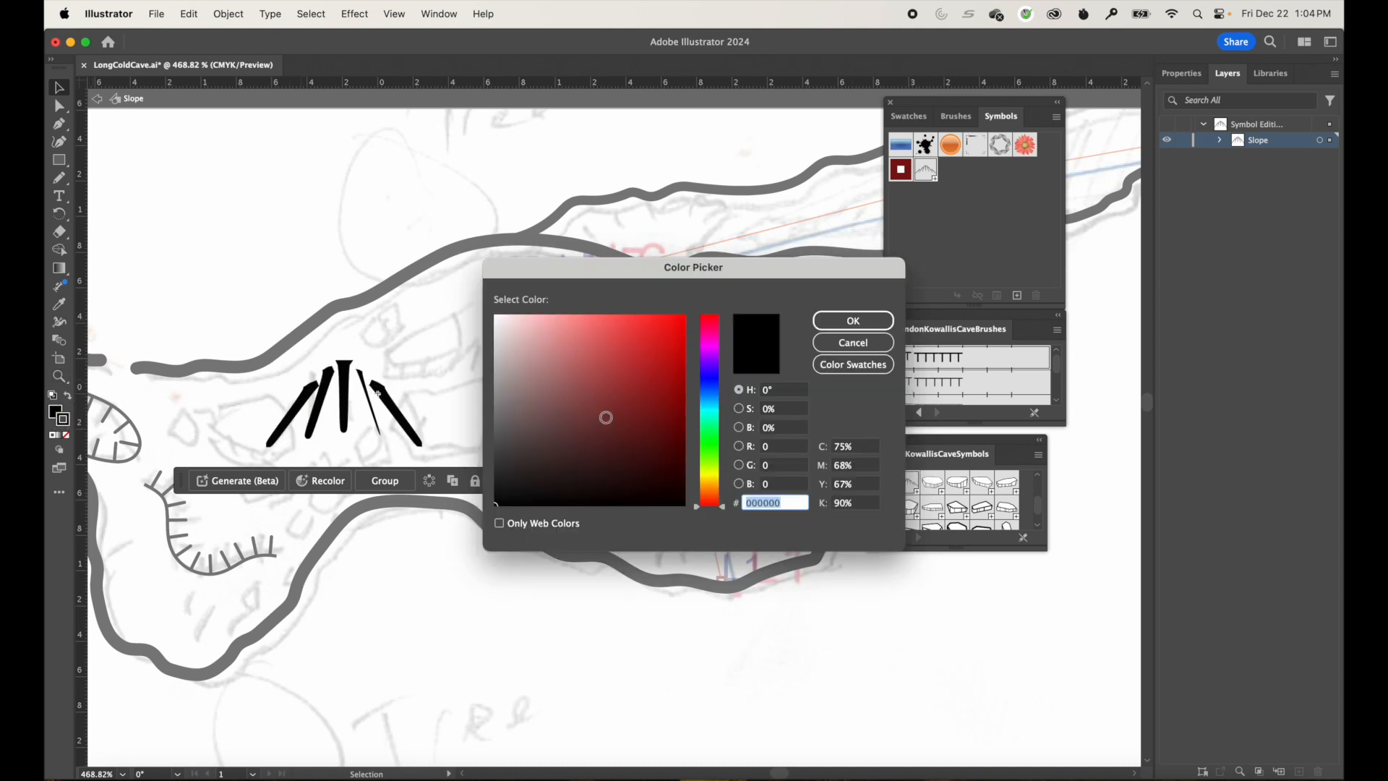
left_click(848, 321)
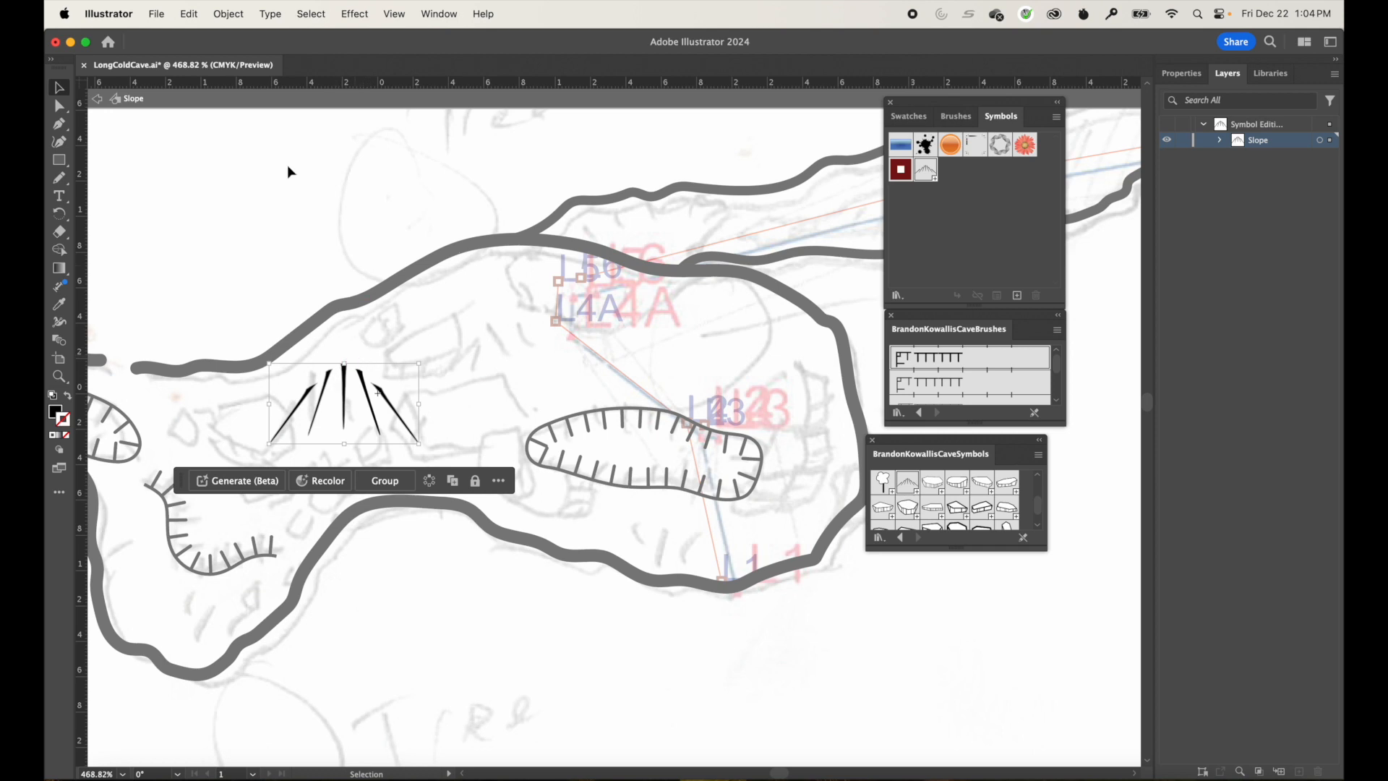
Leave symbol editing, shrink the placed slope symbol, and rotate it slightly to follow the sketched slope under the upper wall.
double_click(257, 269)
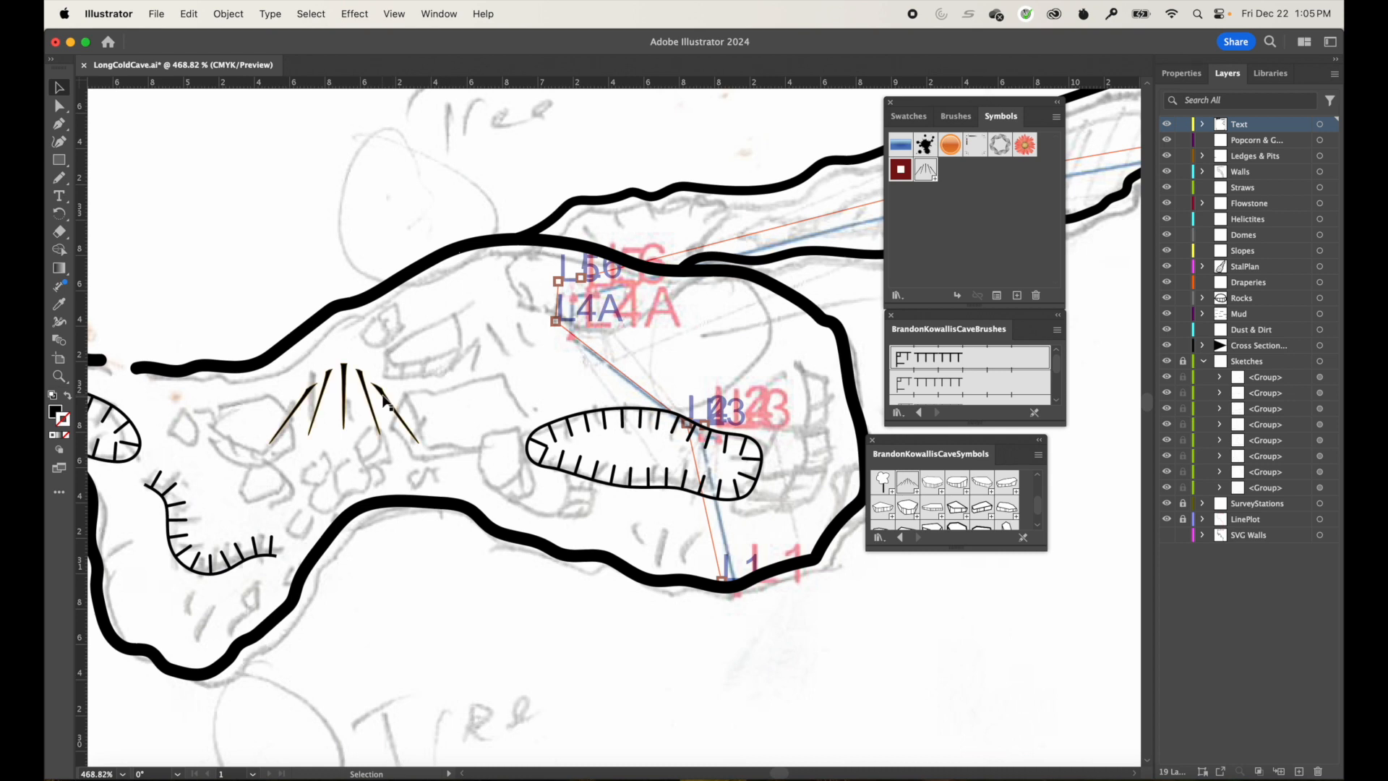
left_click(387, 402)
left_click_drag(418, 442, 332, 391)
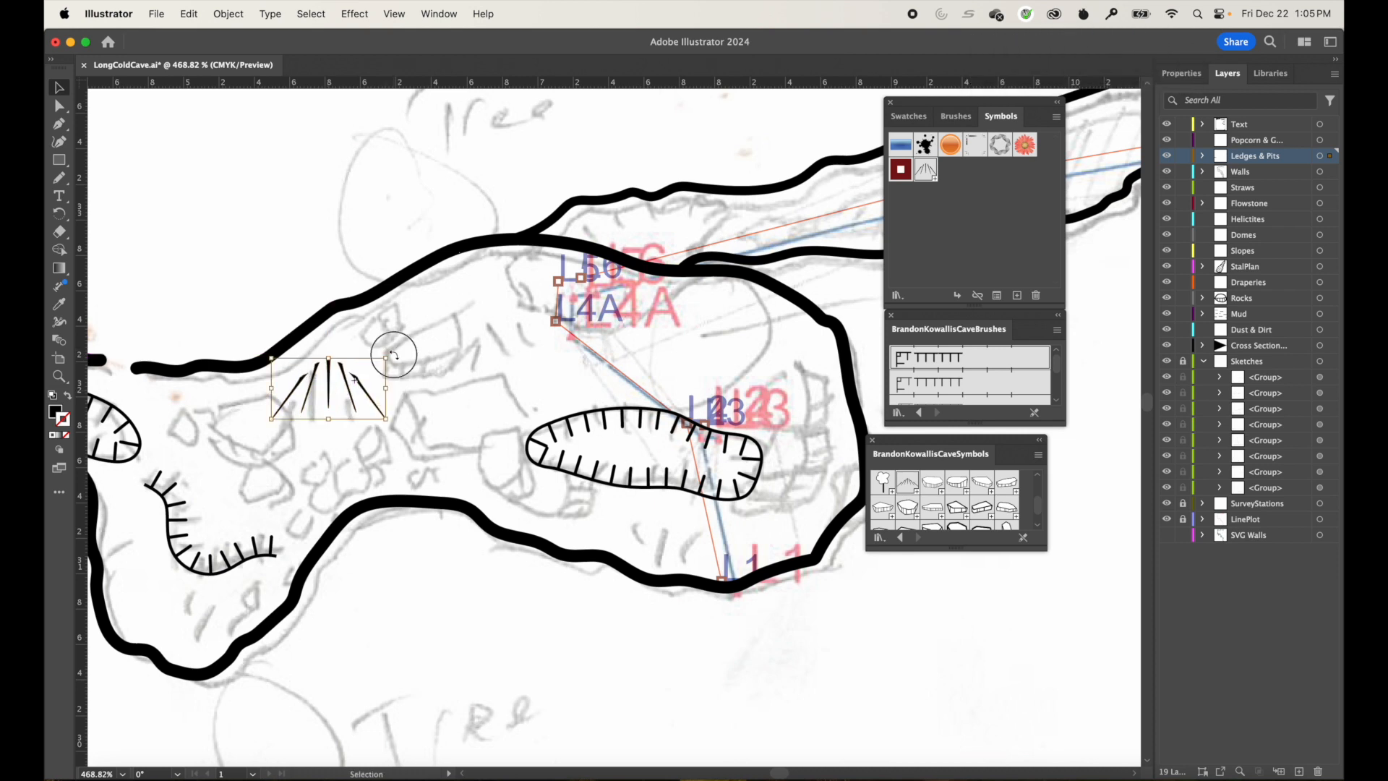
left_click_drag(394, 355, 386, 341)
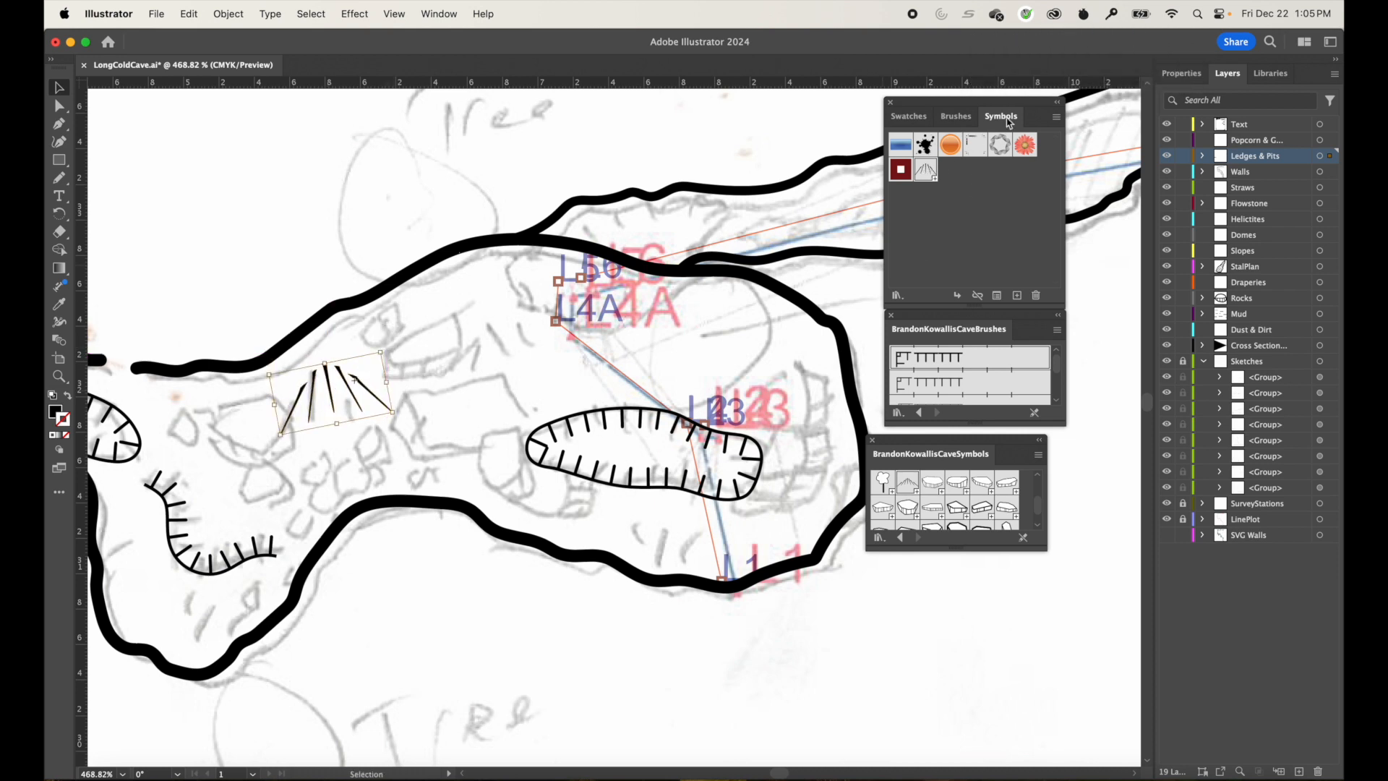
Add a second instance of the edited Slope symbol beside station L4A, shrink it, and align it to the sketch.
left_click(956, 117)
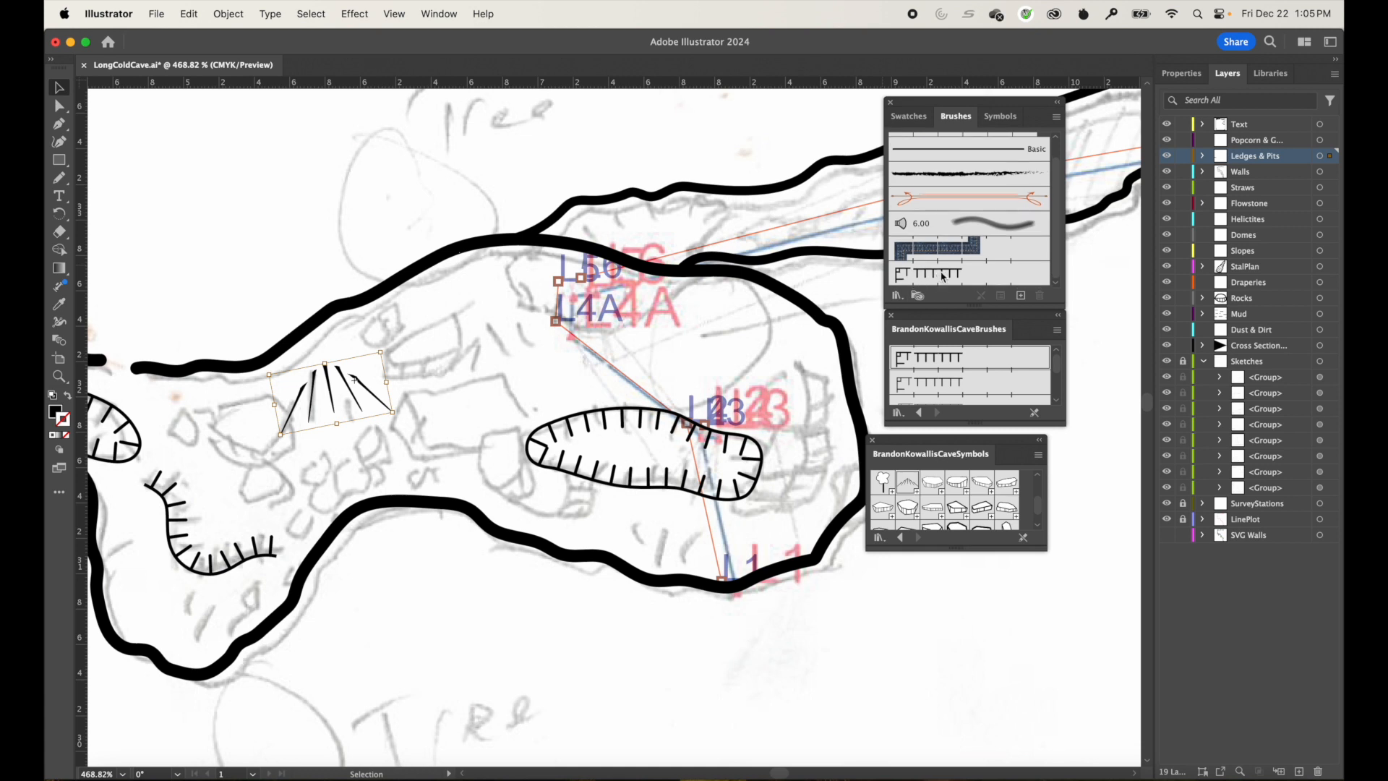
left_click(1002, 117)
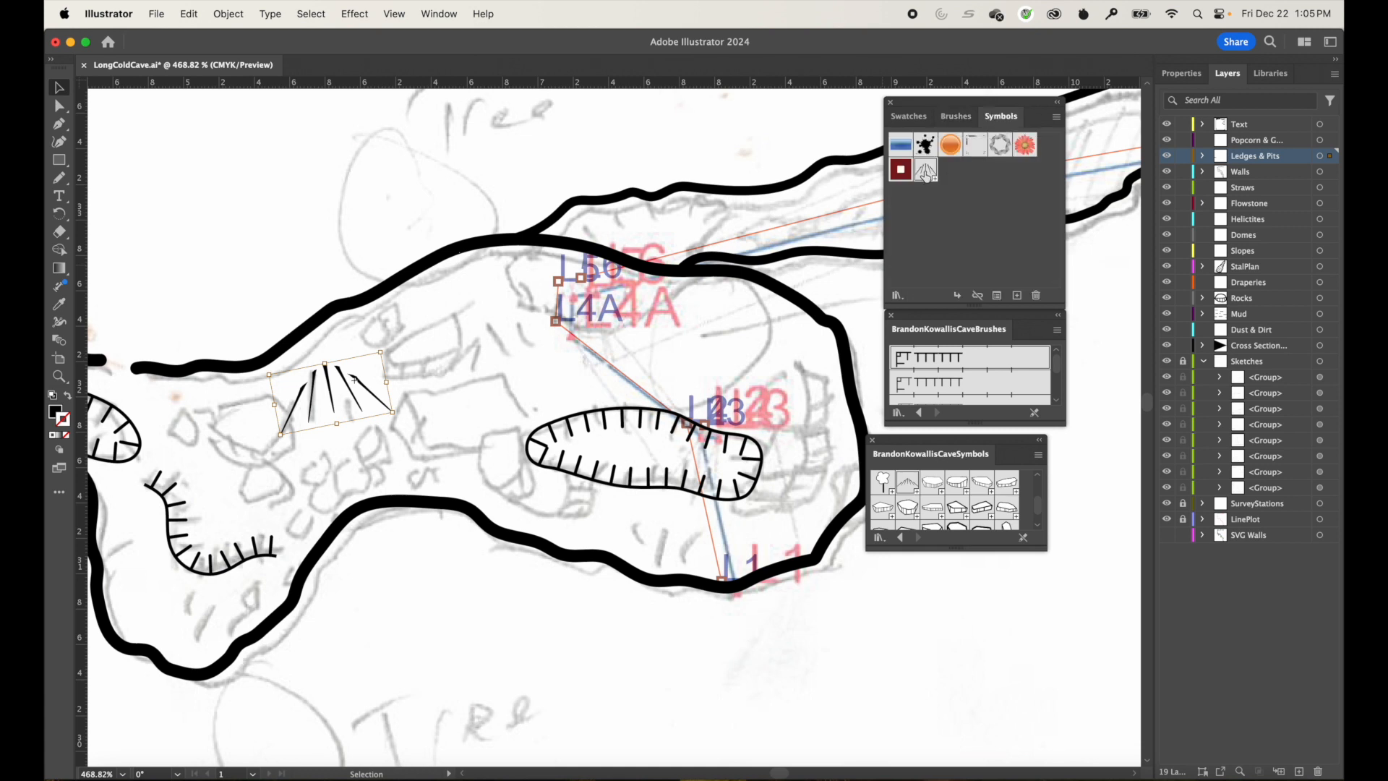
left_click_drag(927, 176, 505, 344)
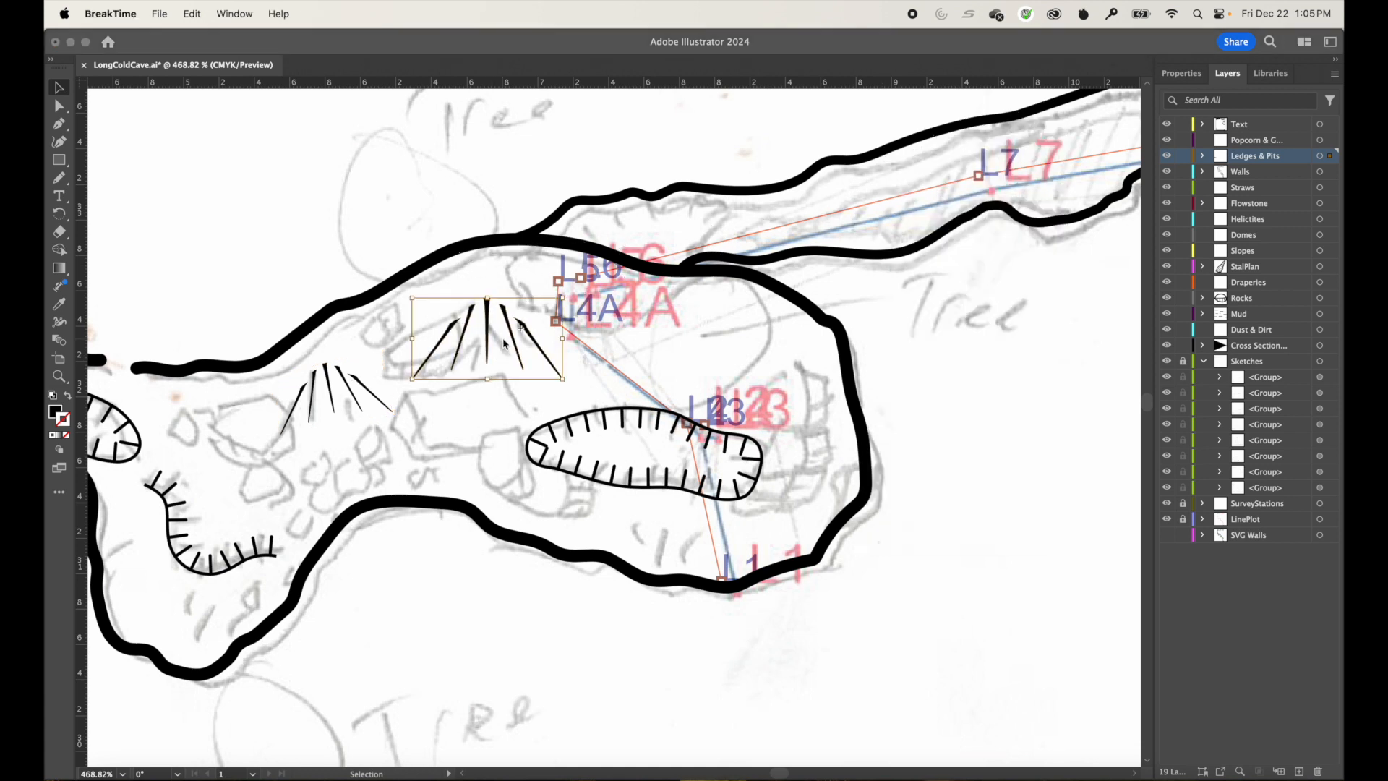
left_click(515, 320)
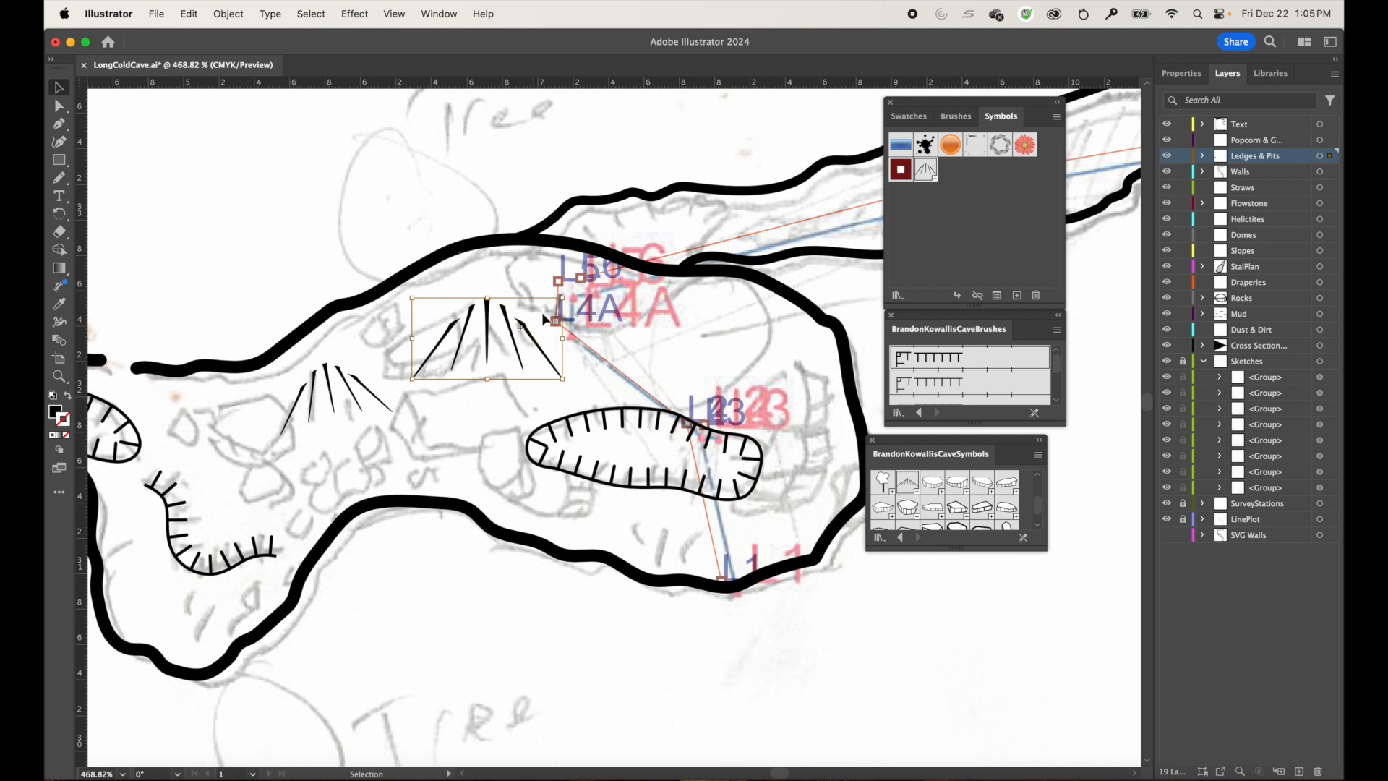
left_click_drag(563, 298, 449, 291)
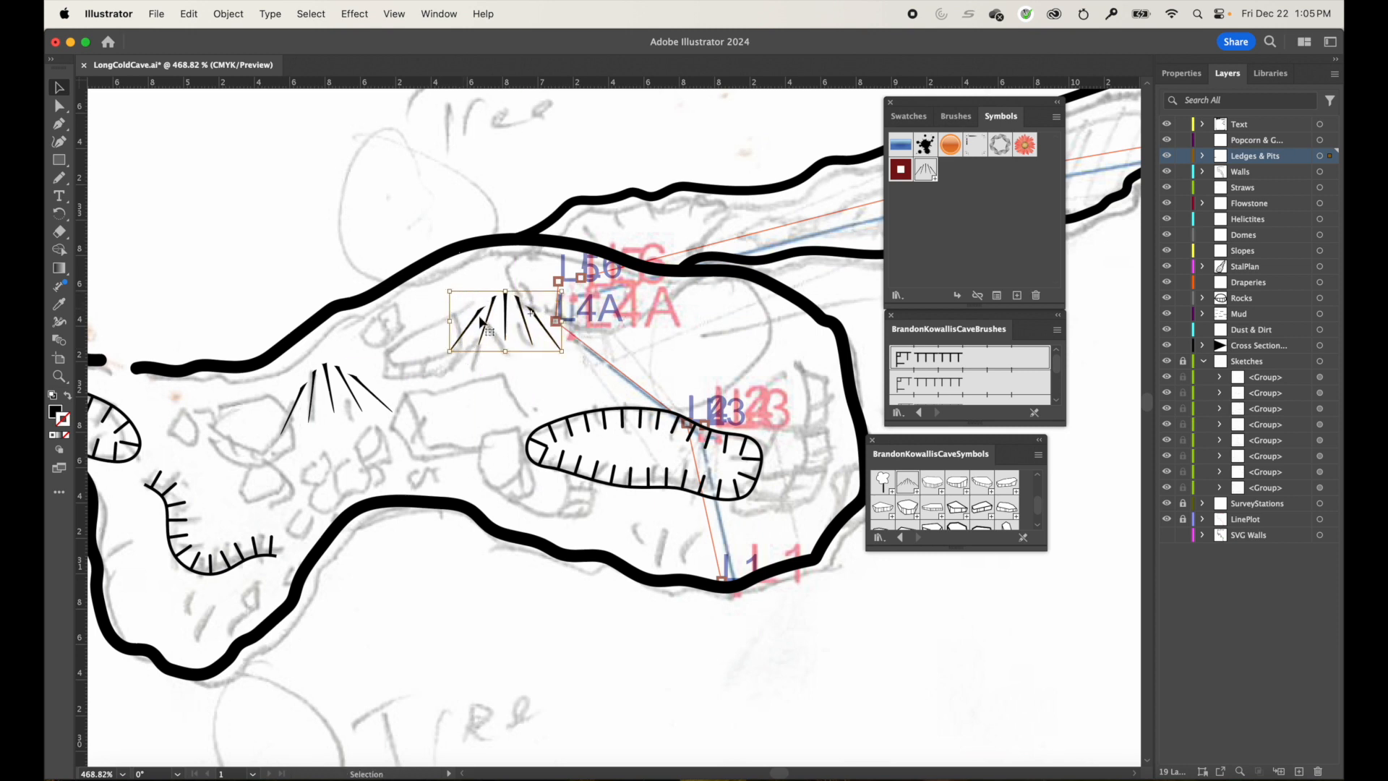
left_click_drag(506, 329, 521, 329)
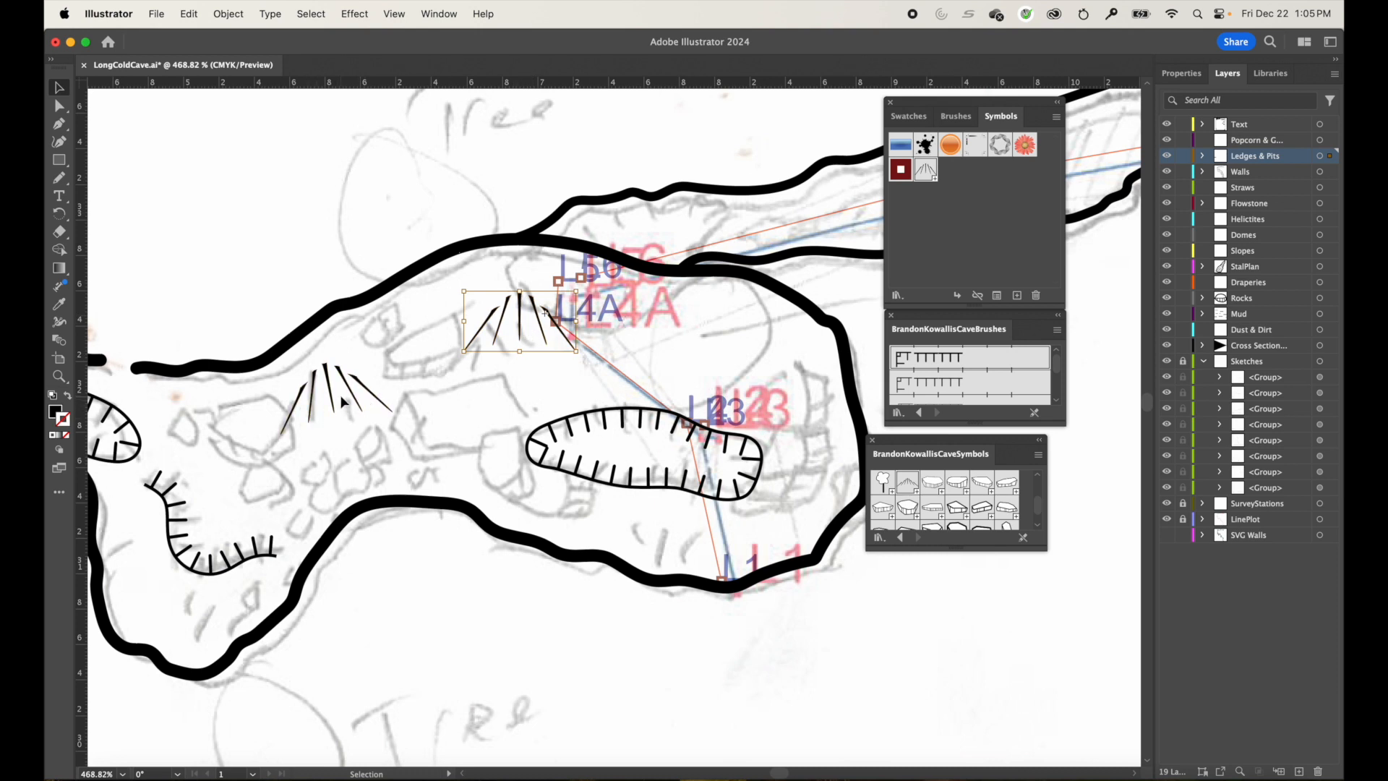
Duplicate the first slope symbol into the cave's lower-left alcove and adjust it to the sketched slope lines there.
scroll(344, 402, "left", 3)
scroll(344, 402, "up", 2)
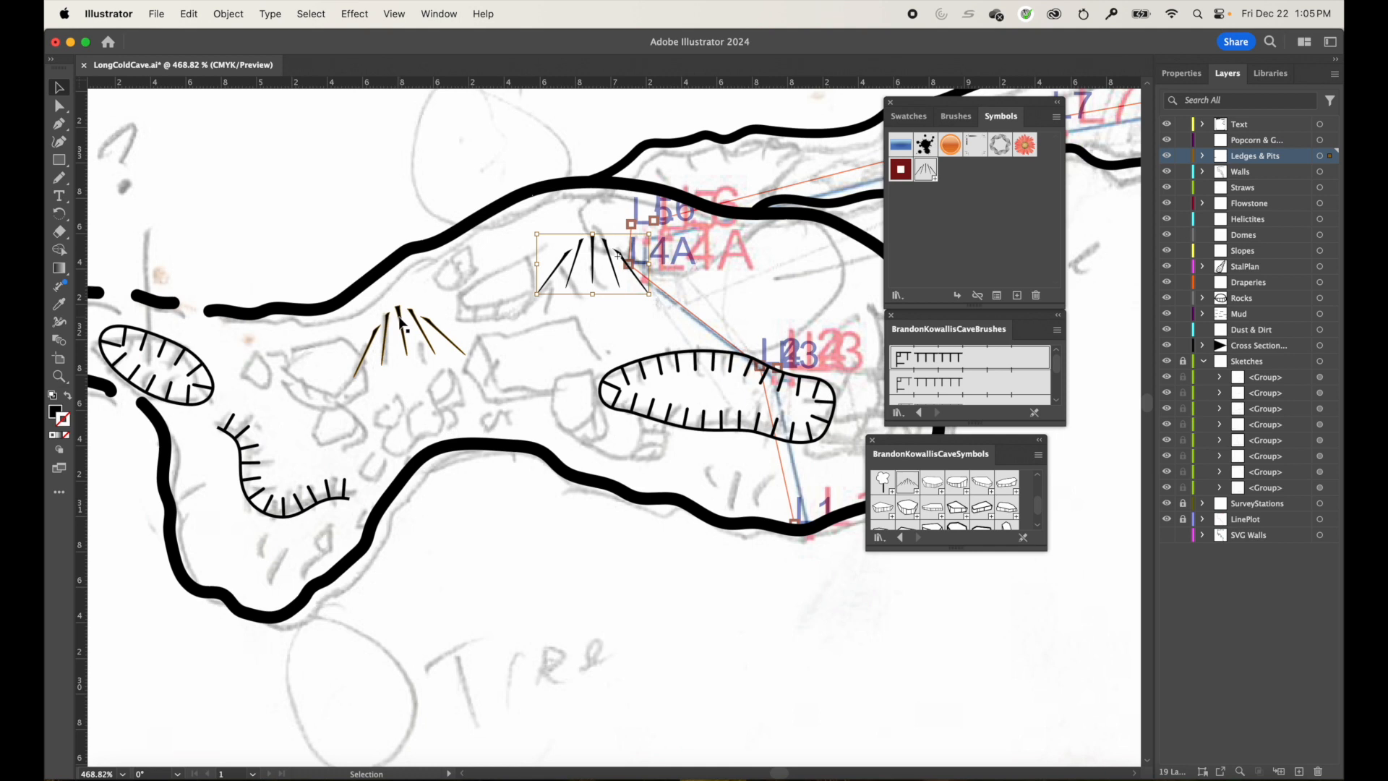
left_click_drag(404, 318, 168, 602, "alt")
left_click_drag(308, 558, 255, 577)
Copy the slope symbol from beside station L4A, turn it upside down, and position it between the elongated pit and the lower wall.
scroll(408, 318, "right", 5)
scroll(408, 319, "up", 2)
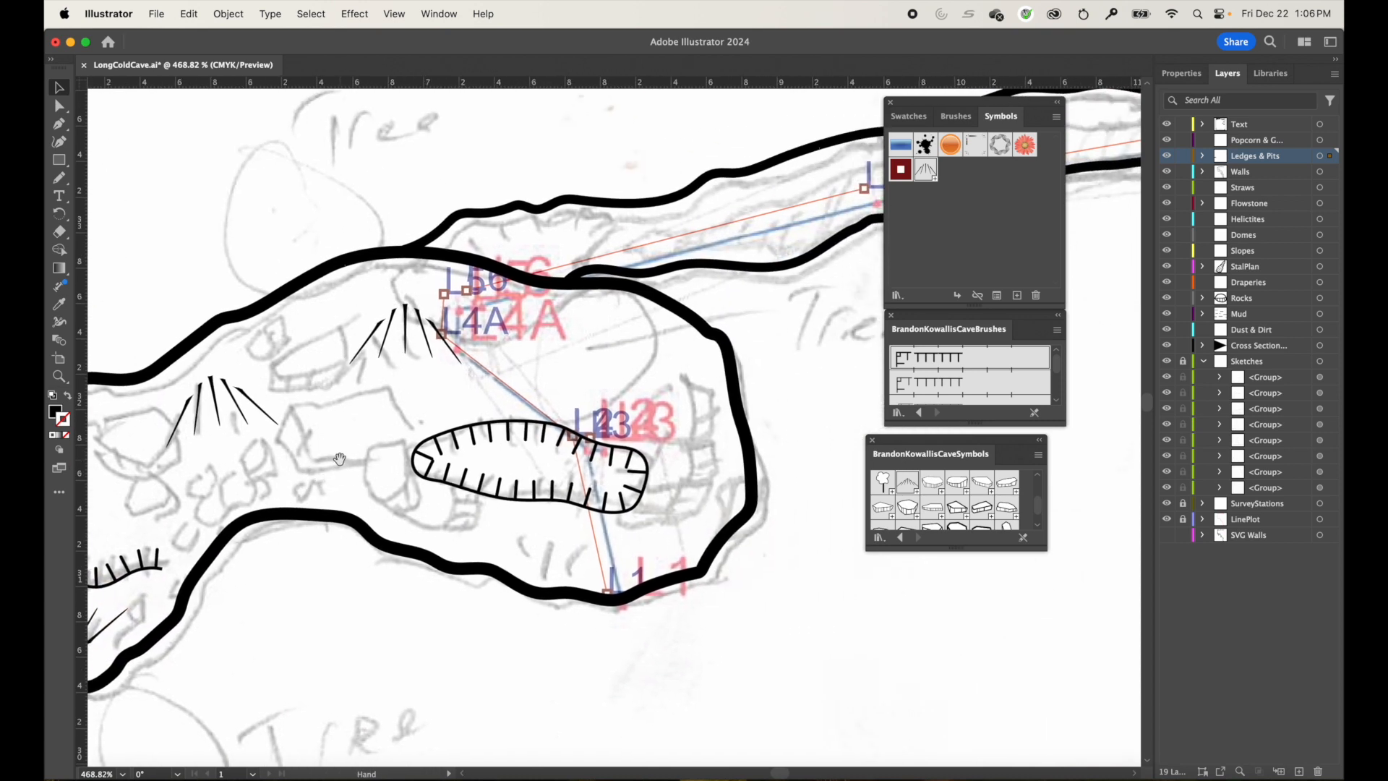
left_click_drag(408, 318, 496, 596)
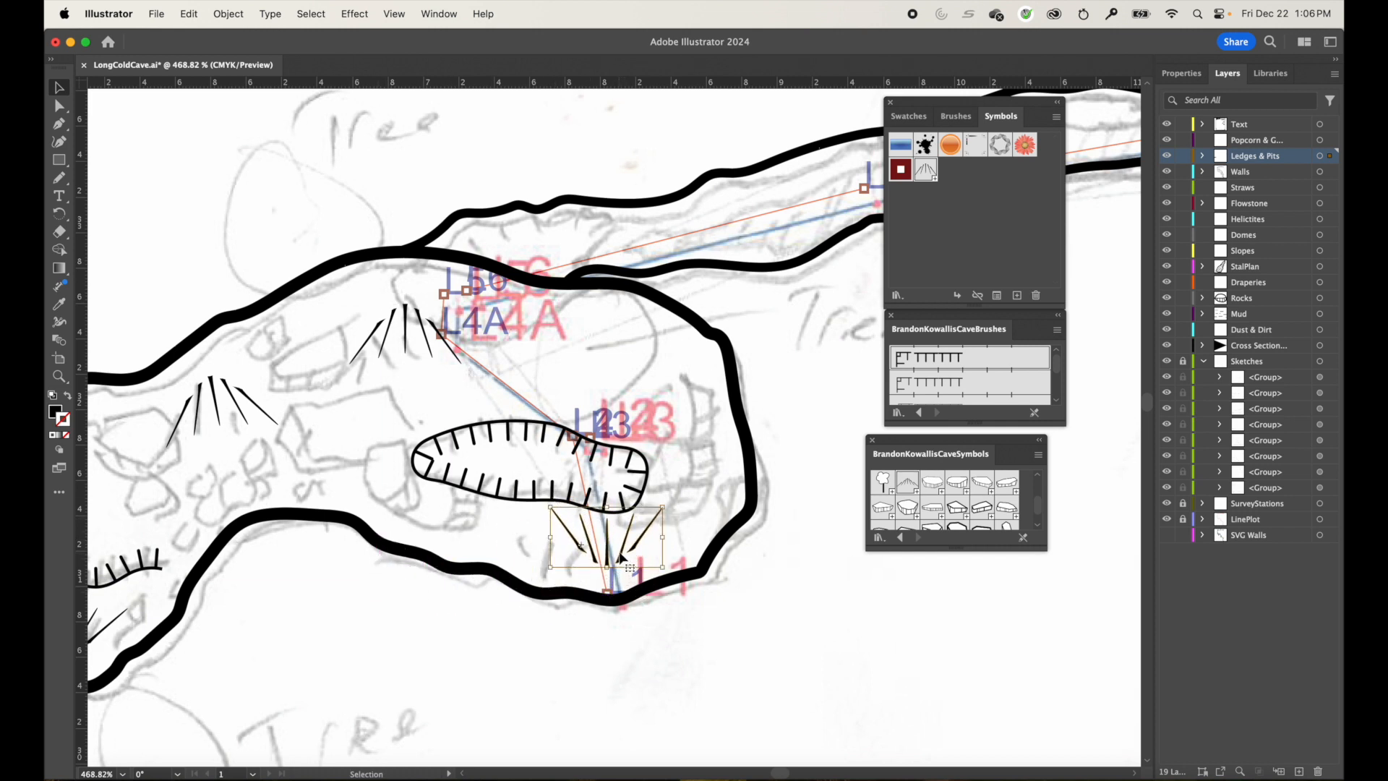
left_click_drag(620, 558, 519, 550)
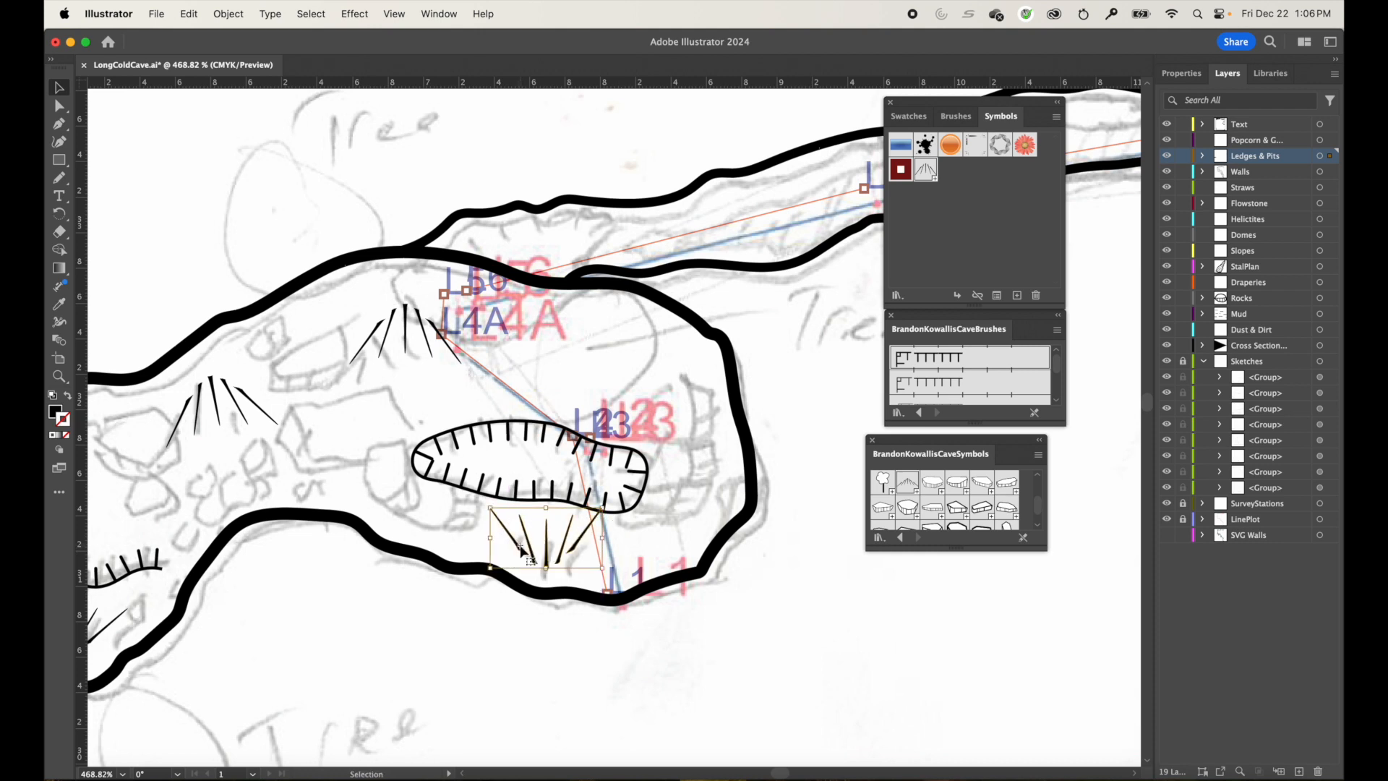
double_click(519, 550)
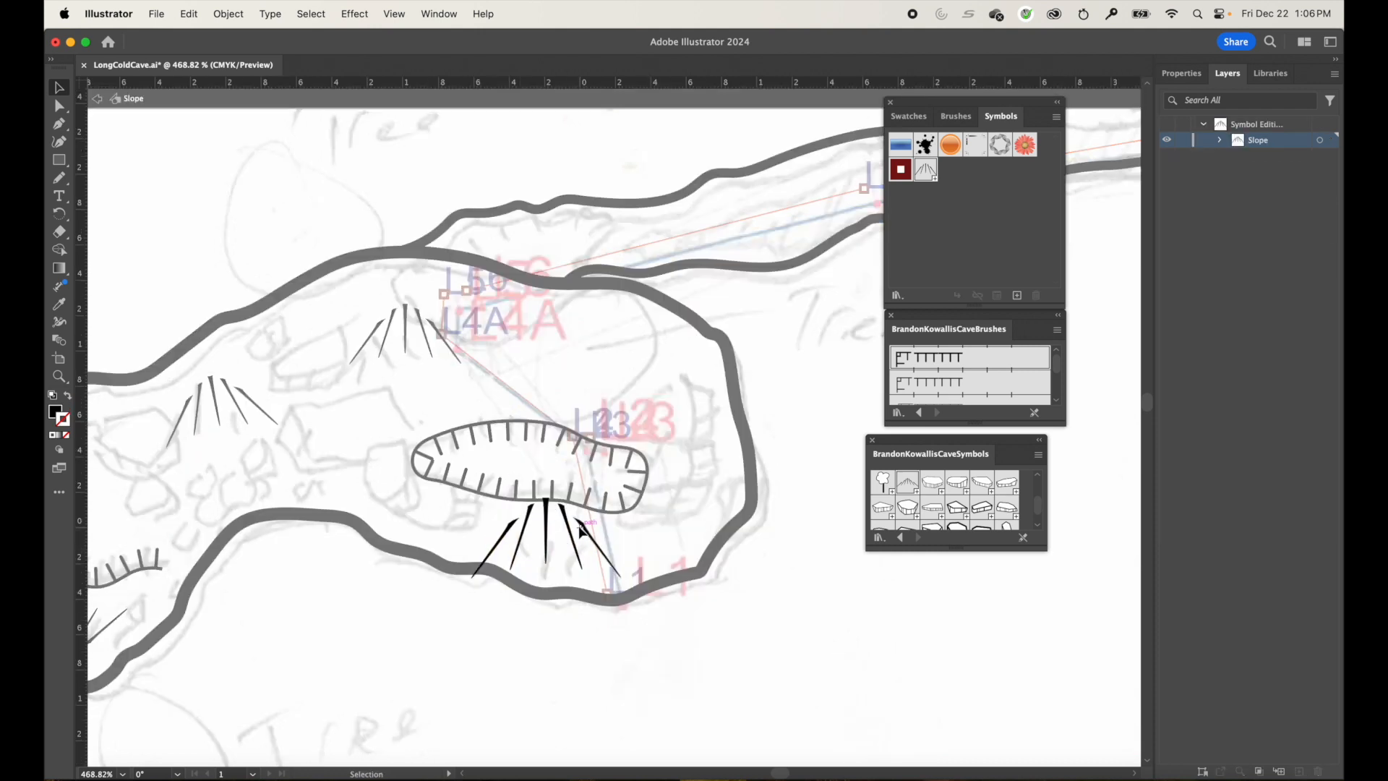
left_click(587, 535)
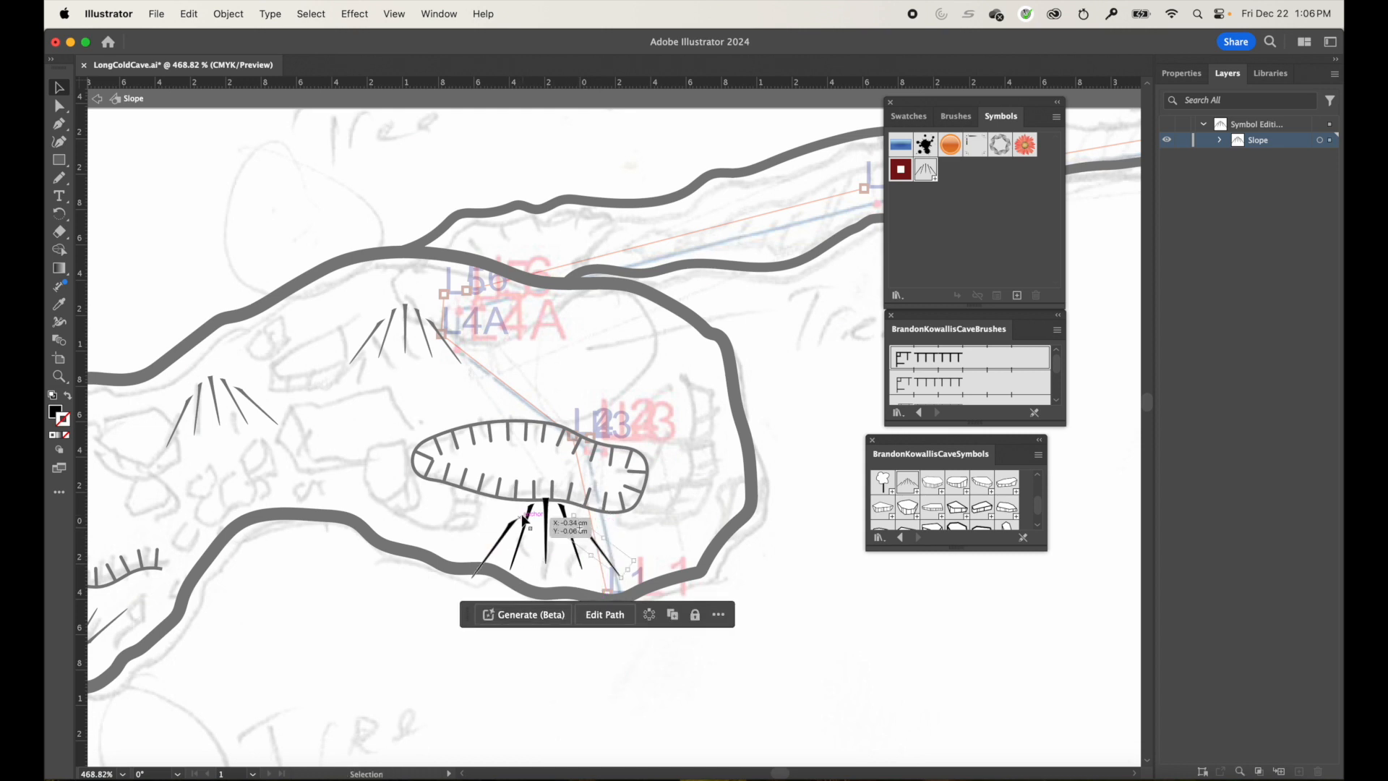
key("Escape")
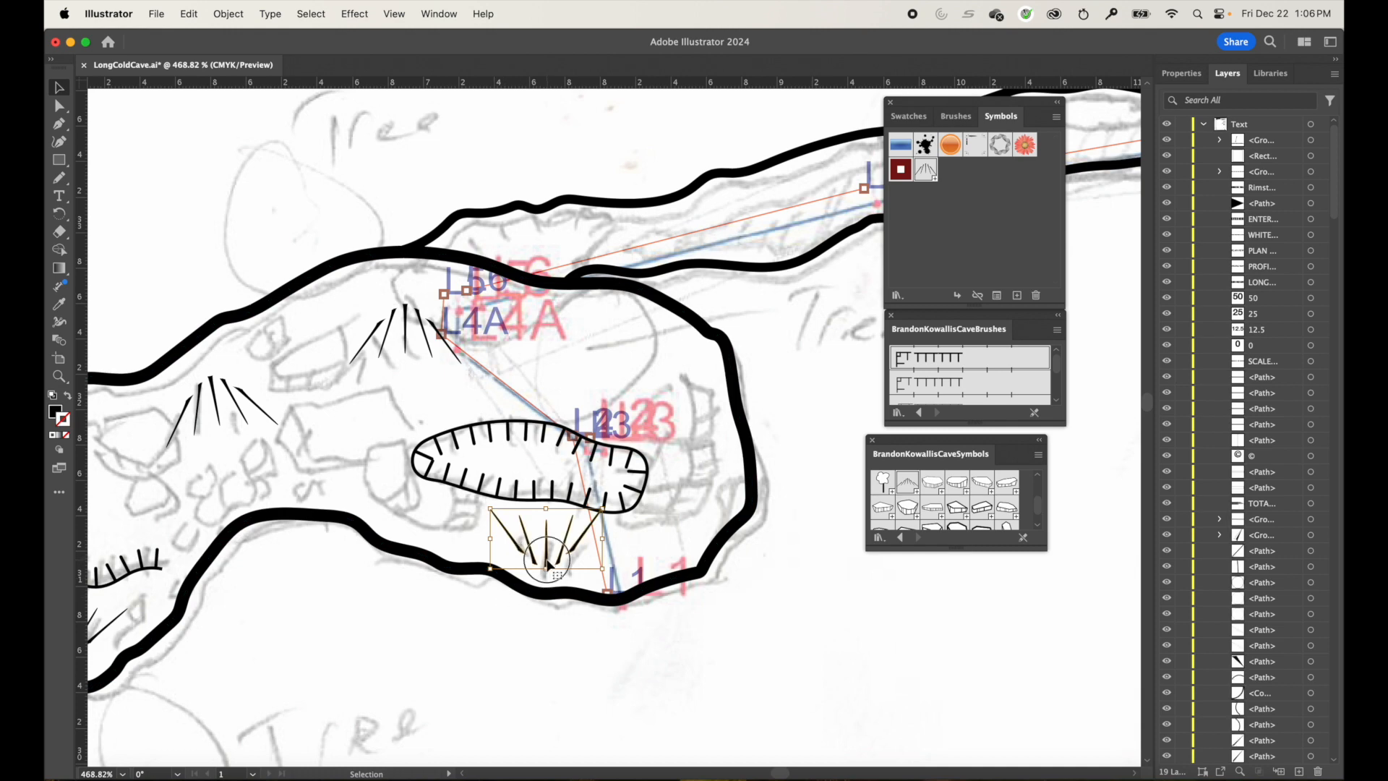
Edit the Slope symbol again, shift its tick artwork slightly to the right, and return to the map.
double_click(547, 564)
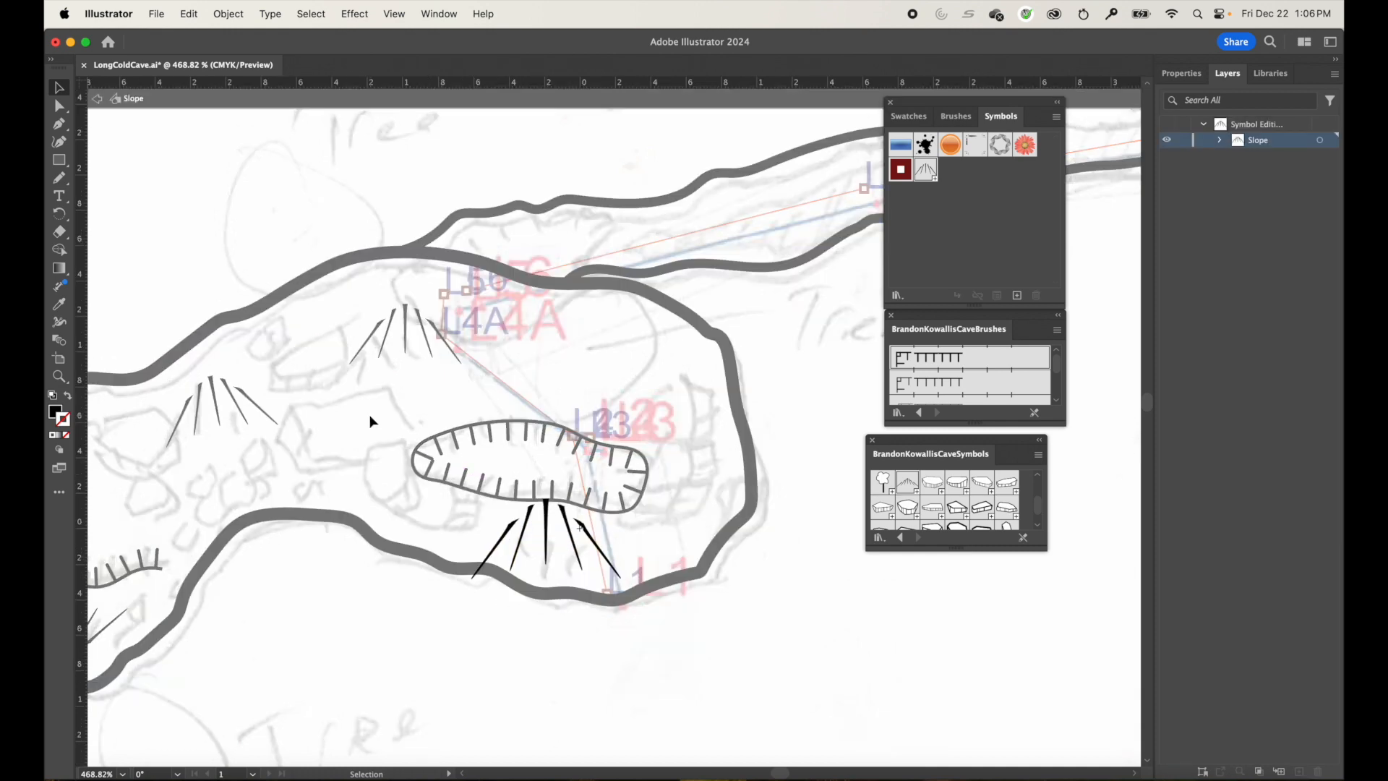
left_click(556, 550)
left_click_drag(553, 548, 583, 547)
double_click(801, 552)
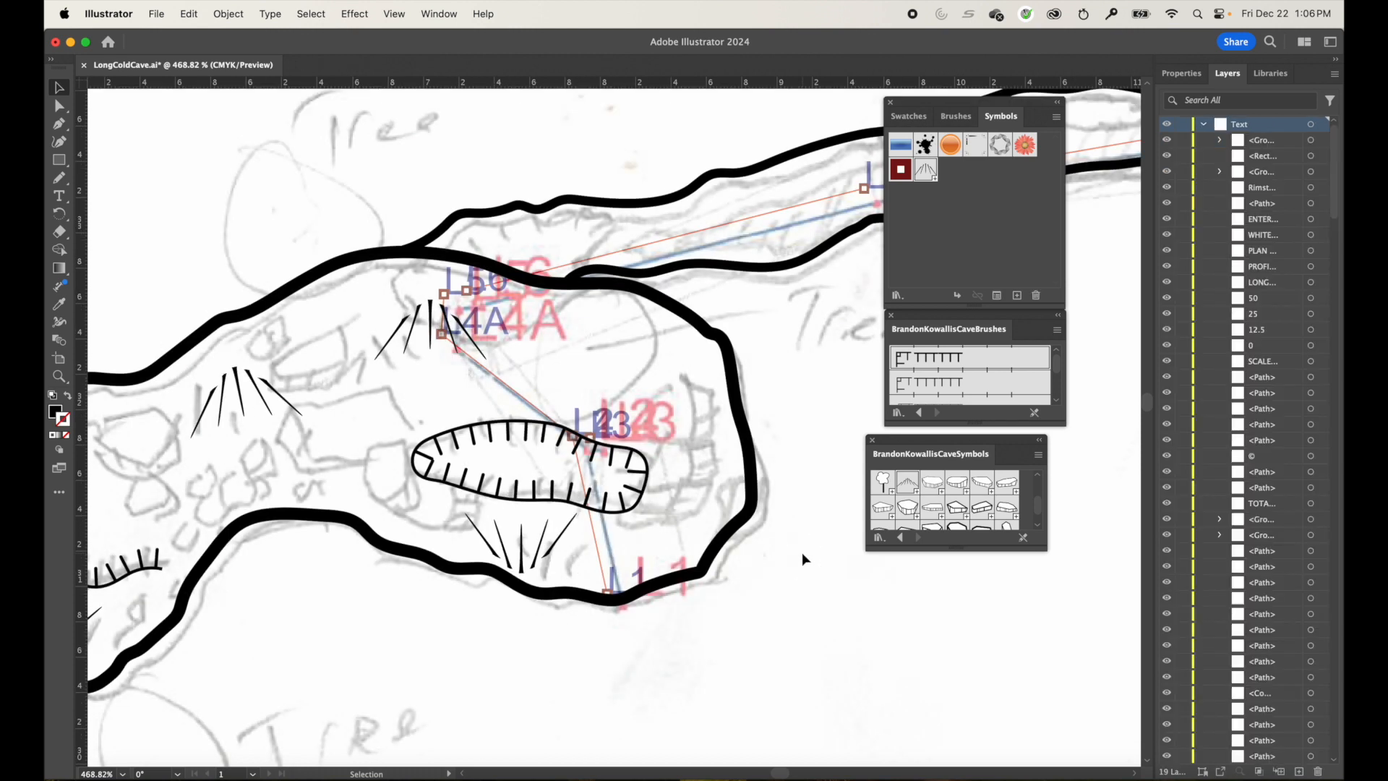
Rotate the slope symbol below the elongated pit slightly clockwise and shift it right toward station L1.
left_click(521, 558)
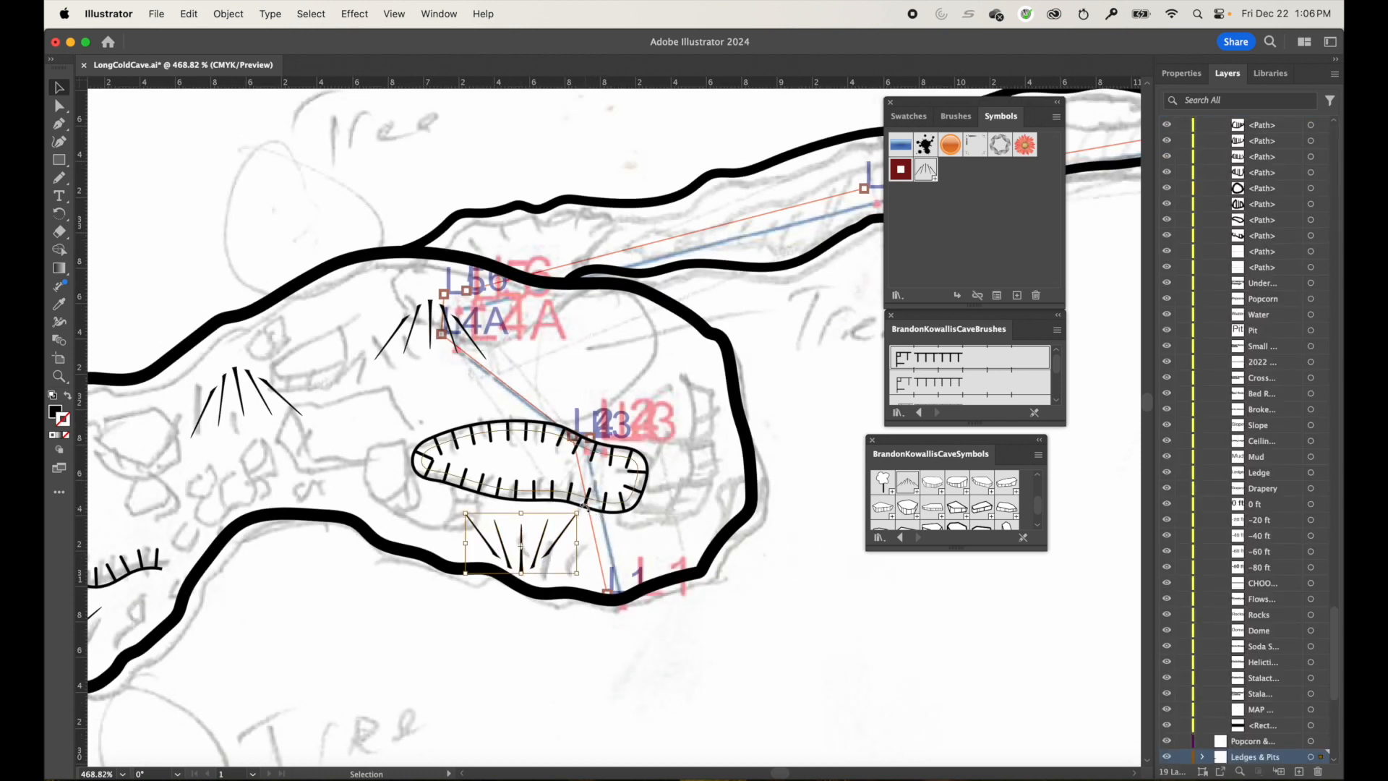
left_click_drag(584, 507, 635, 525)
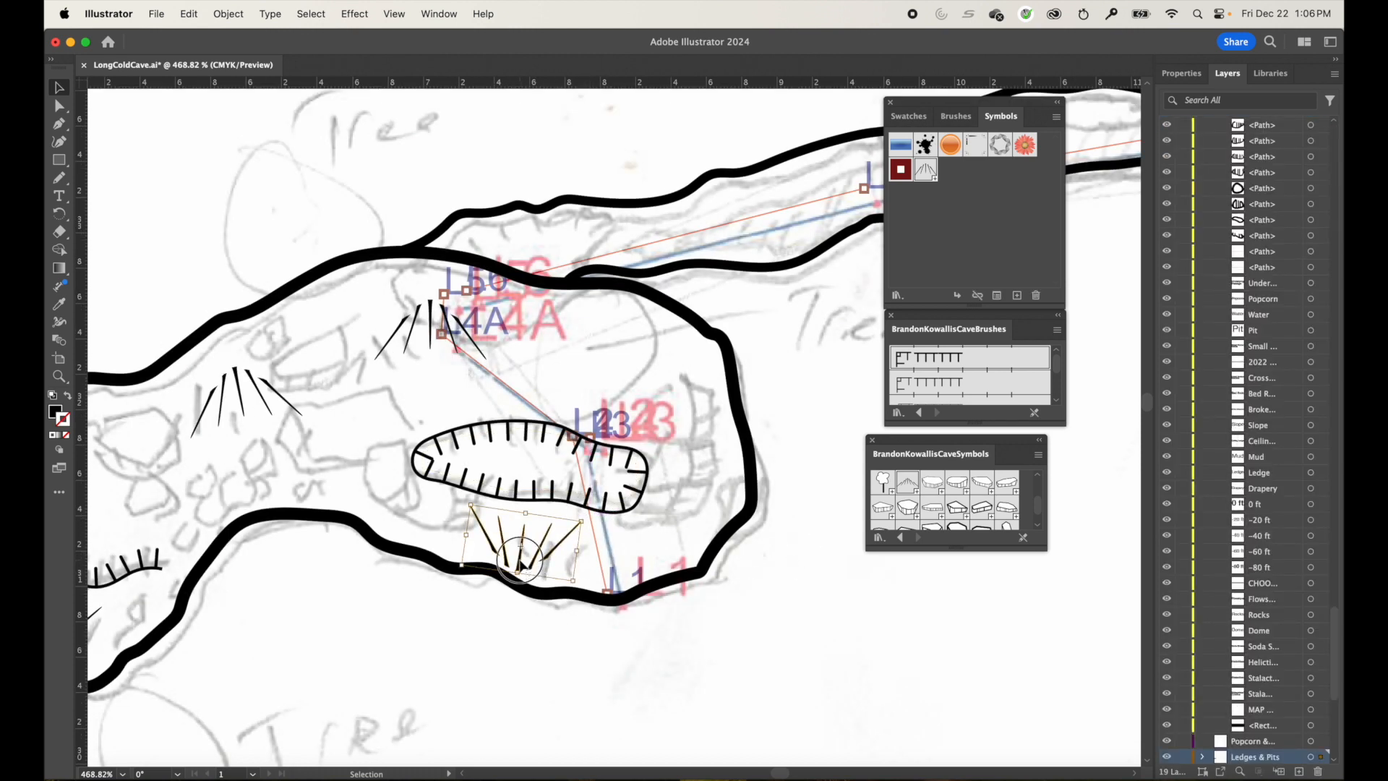
left_click_drag(520, 560, 551, 570)
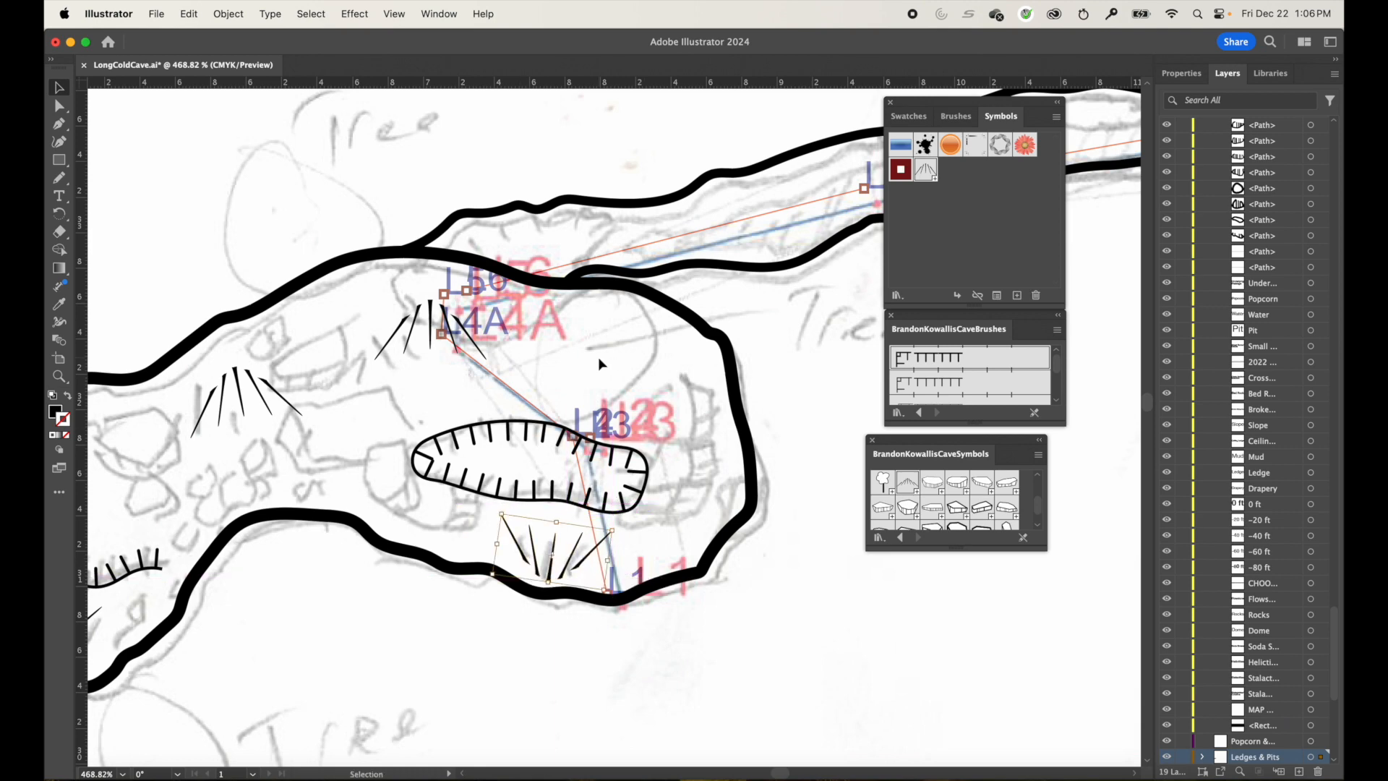
Place a rounded rock symbol from the cave symbol library, shrink it, and position it over the sketched boulder right of the small oval pit.
key("space")
left_click_drag(559, 370, 694, 334)
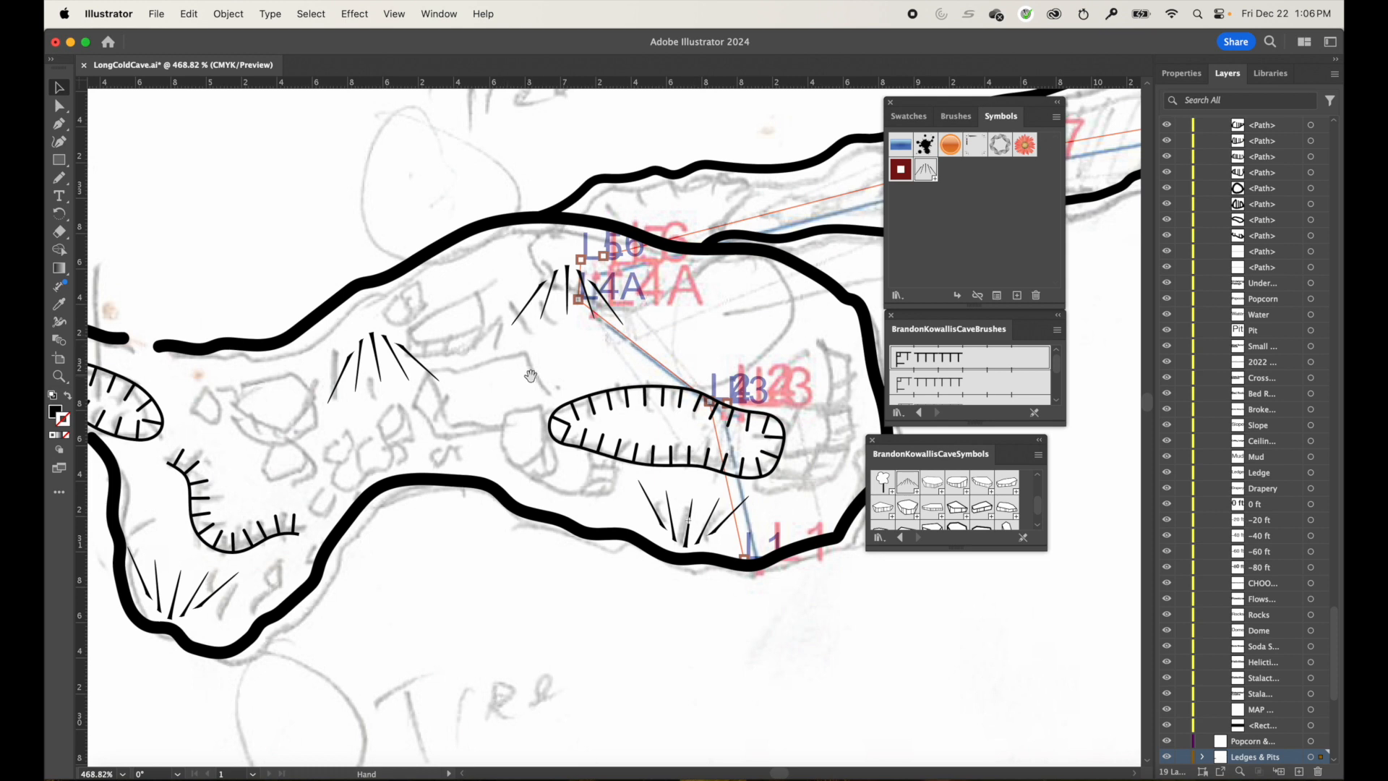
left_click_drag(530, 376, 619, 363)
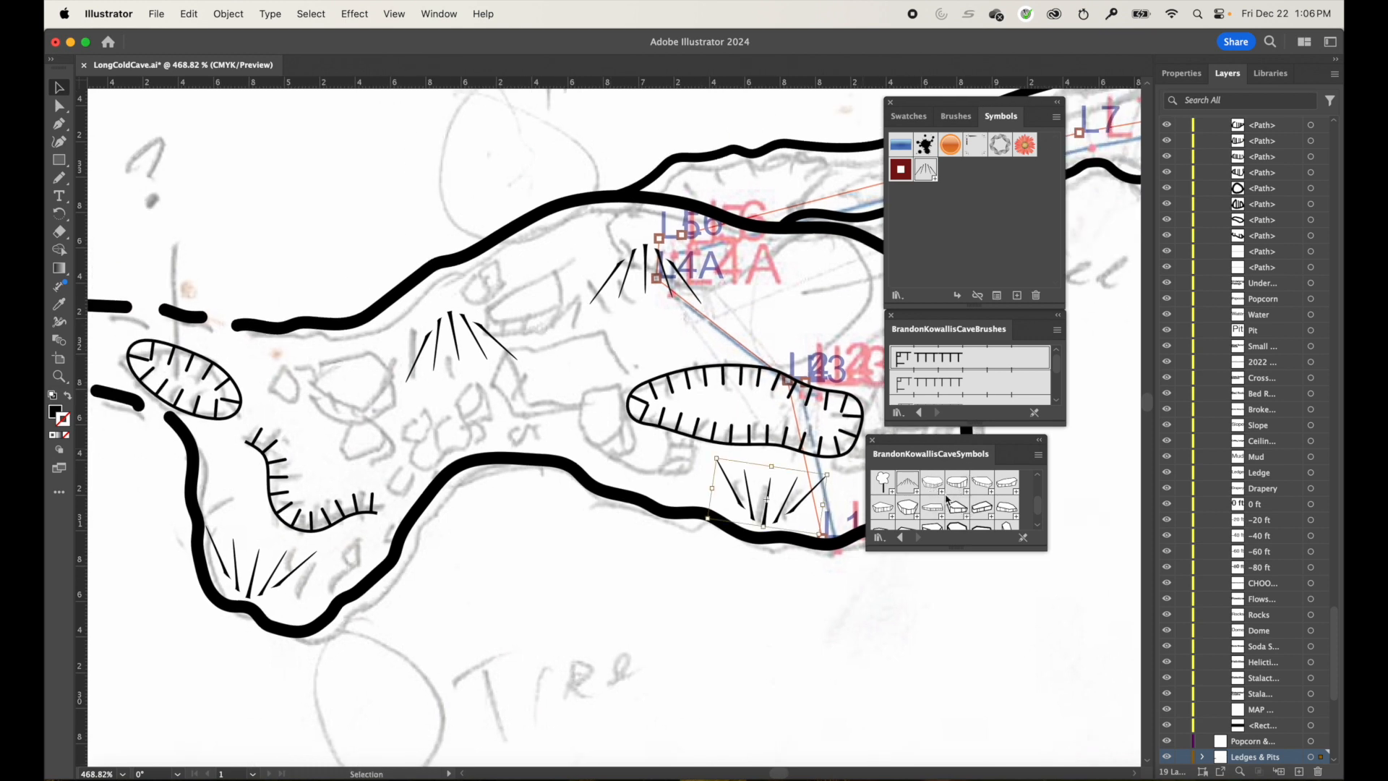
scroll(944, 498, "down", 2)
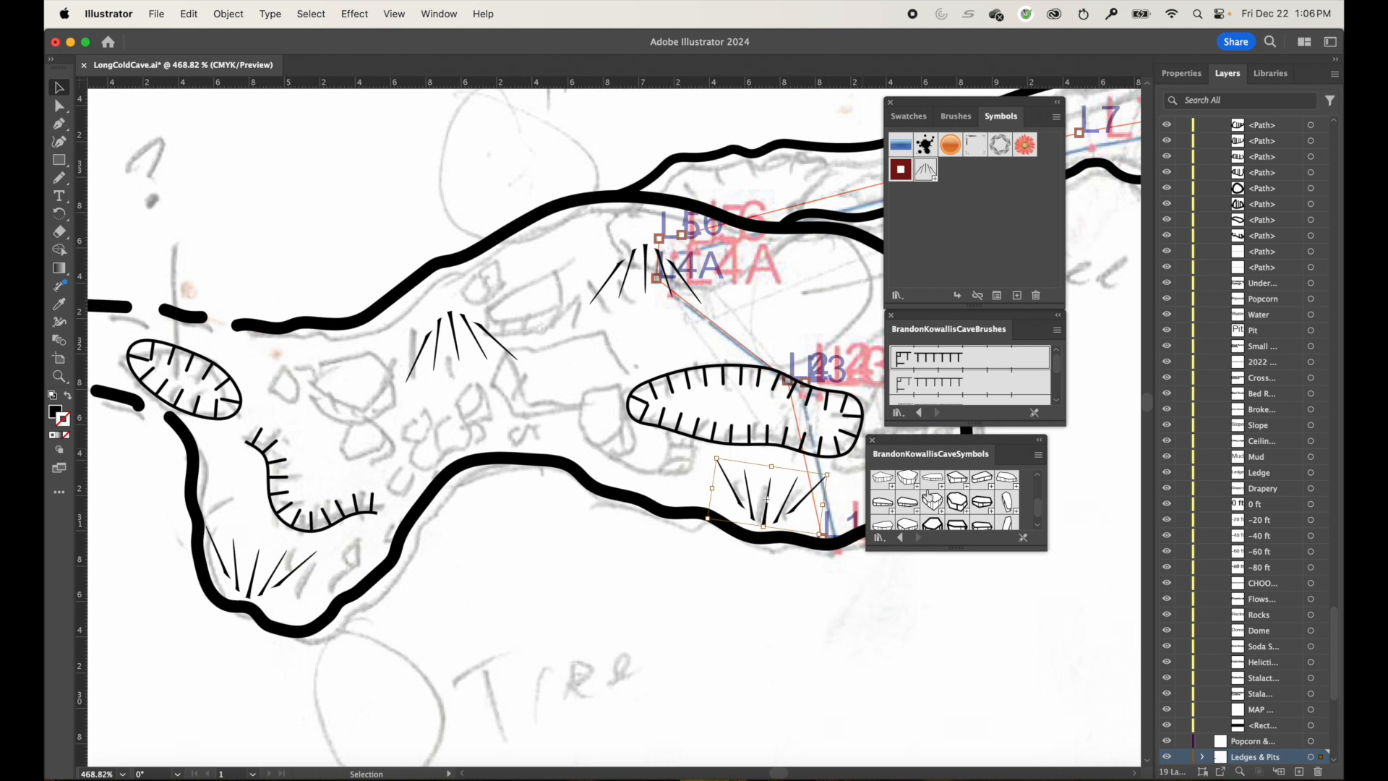
scroll(936, 504, "down", 2)
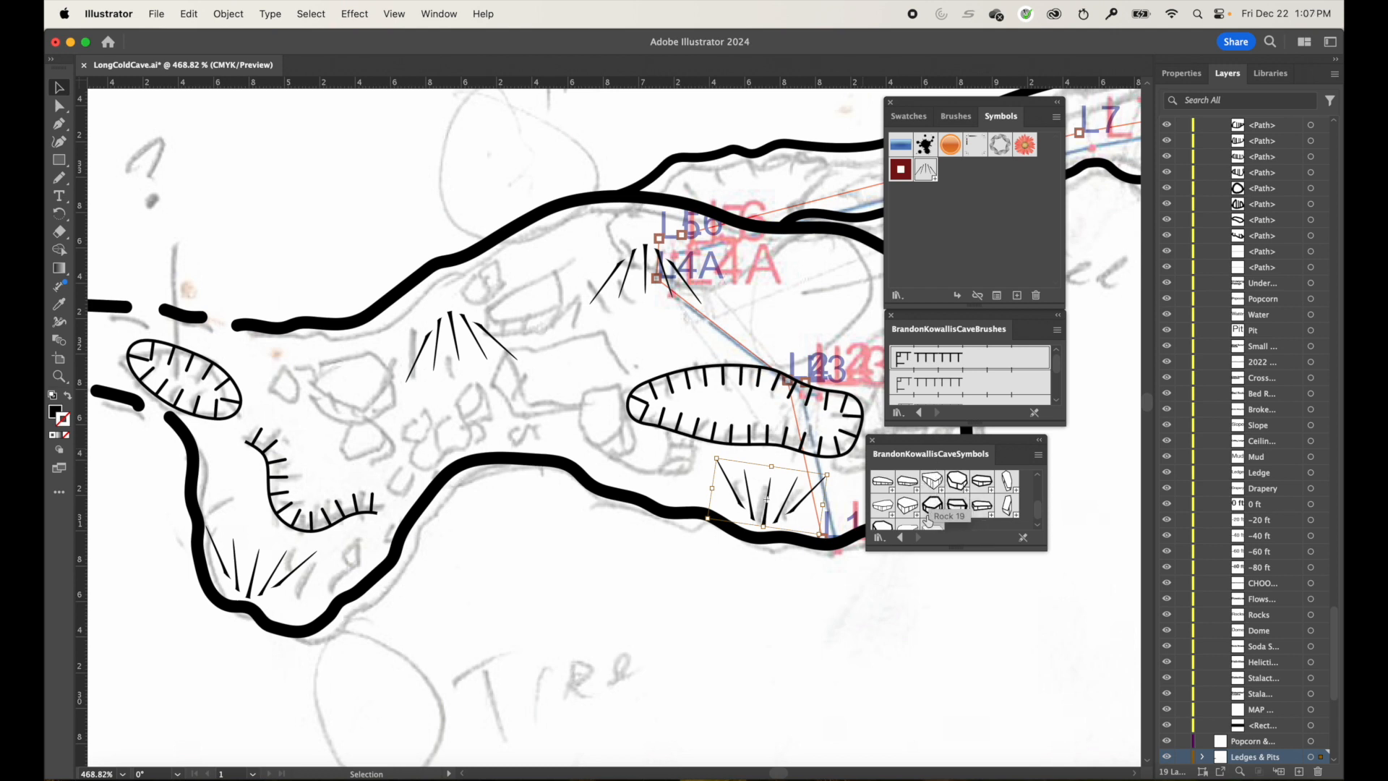
scroll(932, 504, "up", 2)
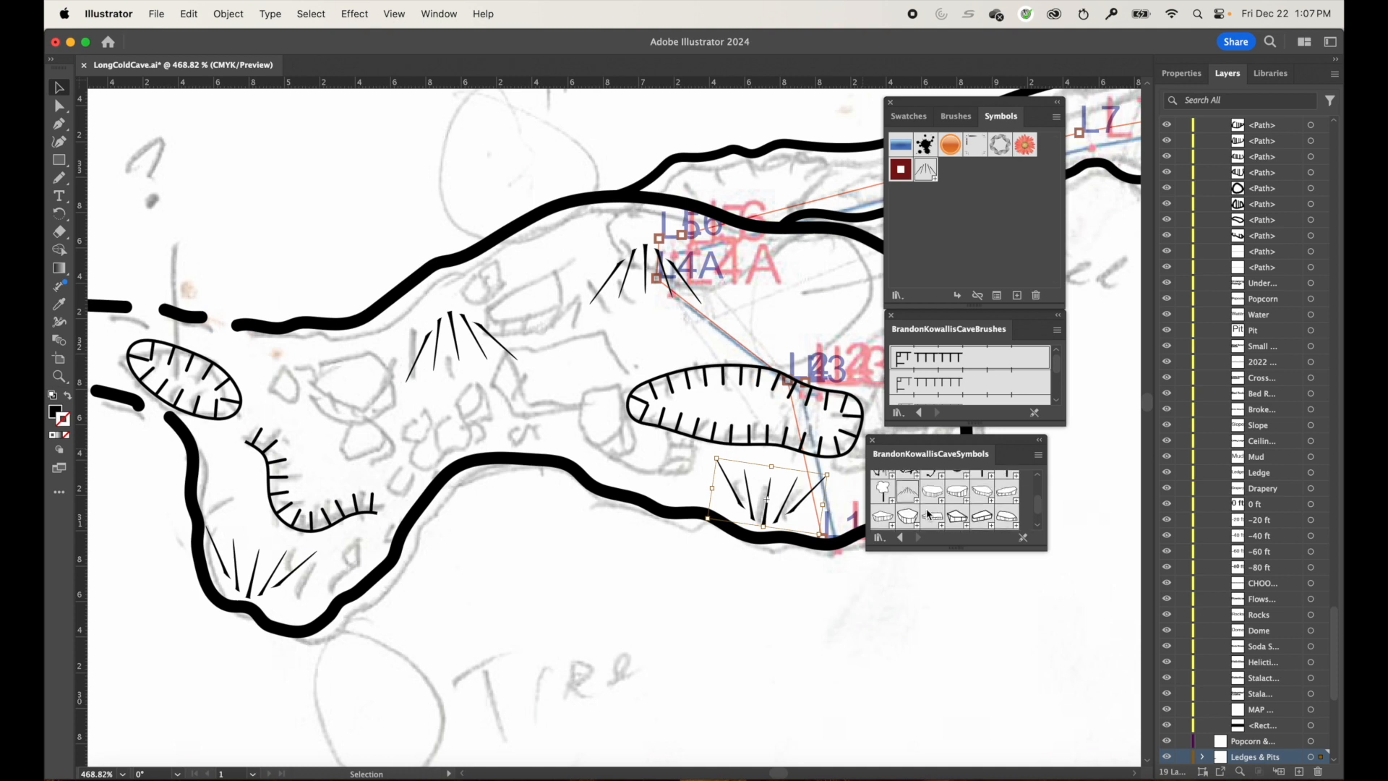
scroll(933, 509, "down", 1)
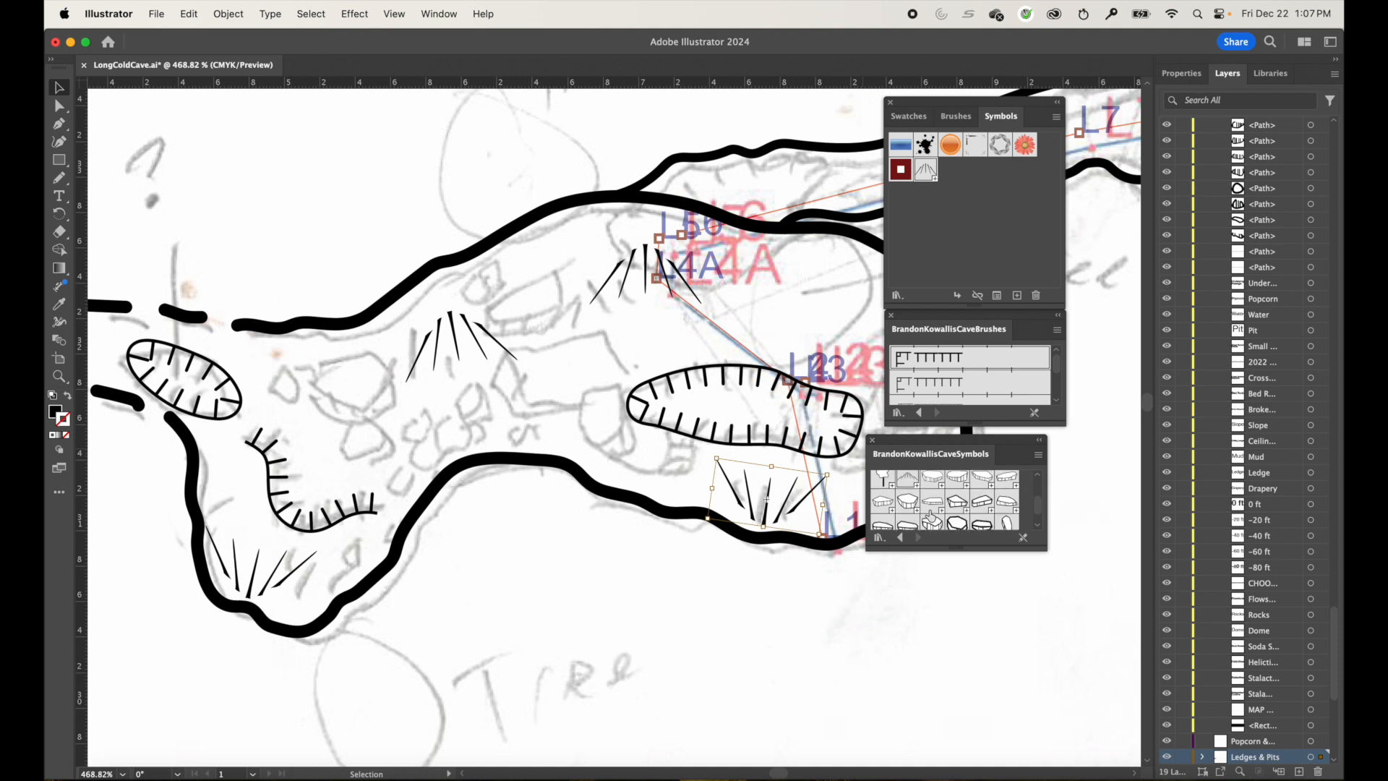
left_click_drag(907, 502, 549, 560)
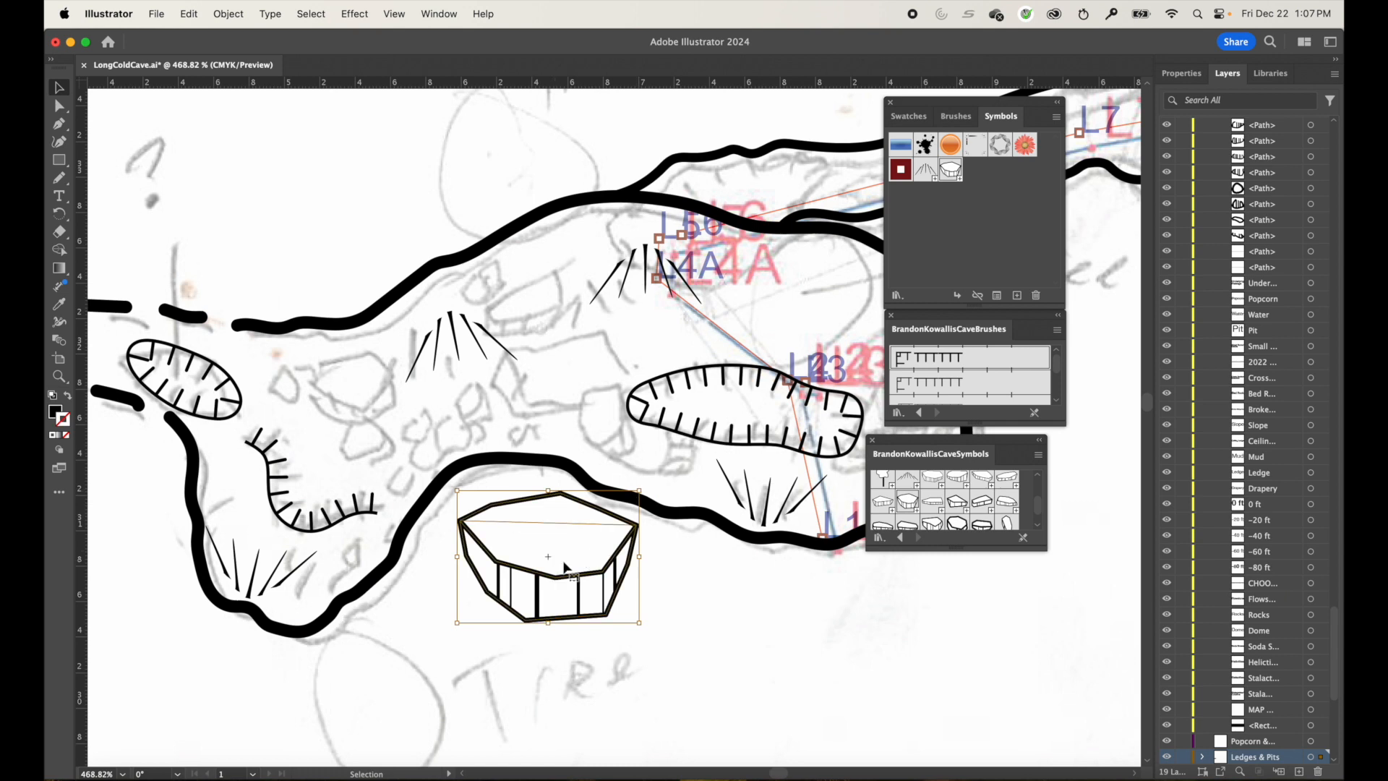
left_click_drag(587, 564, 585, 585)
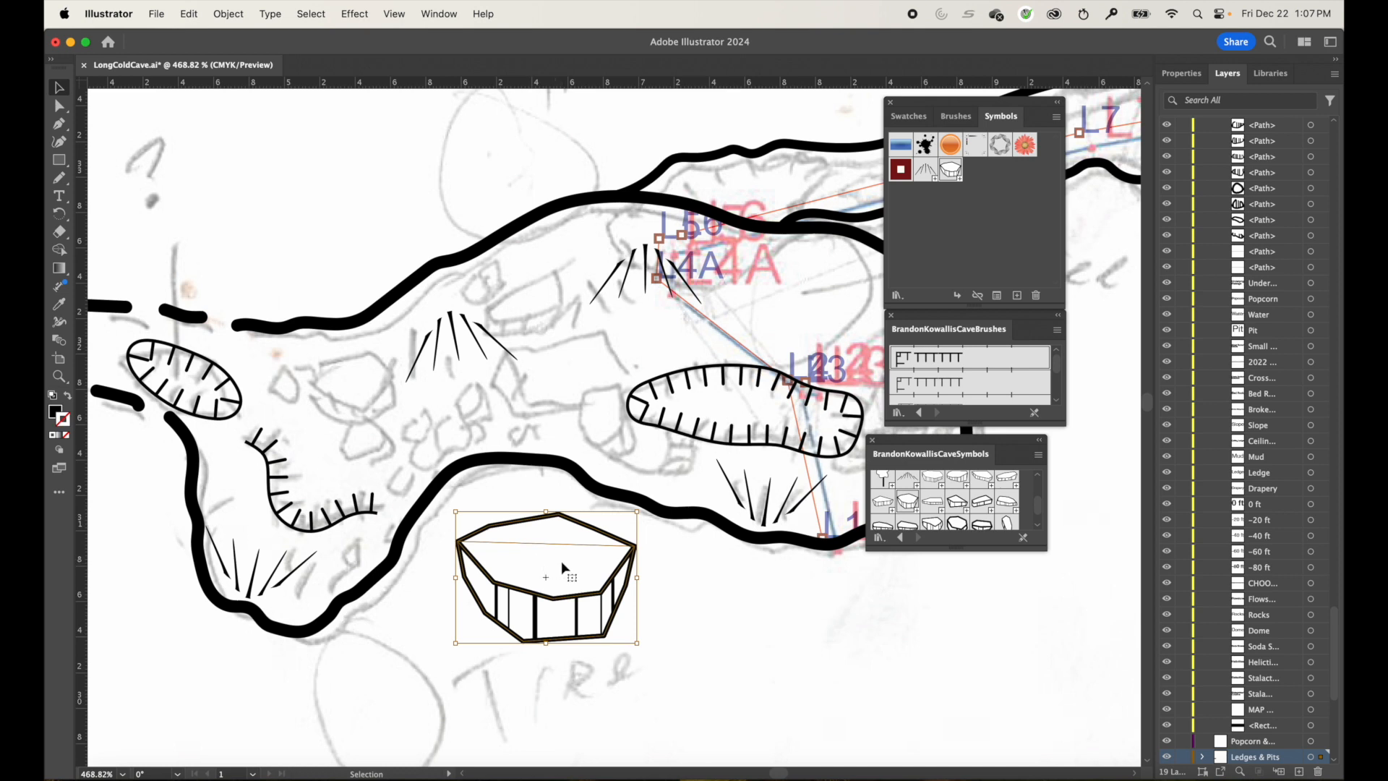
left_click_drag(562, 565, 422, 385)
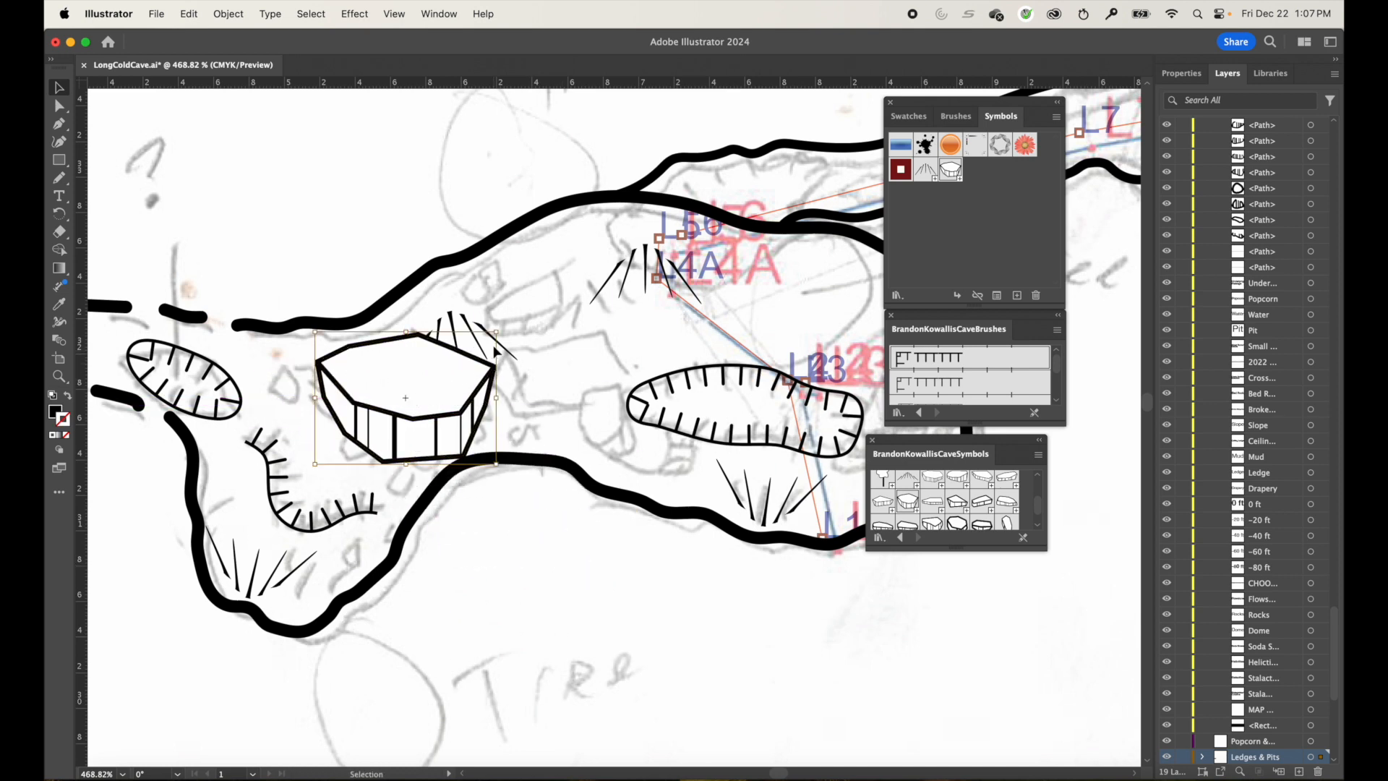
left_click_drag(496, 333, 407, 397)
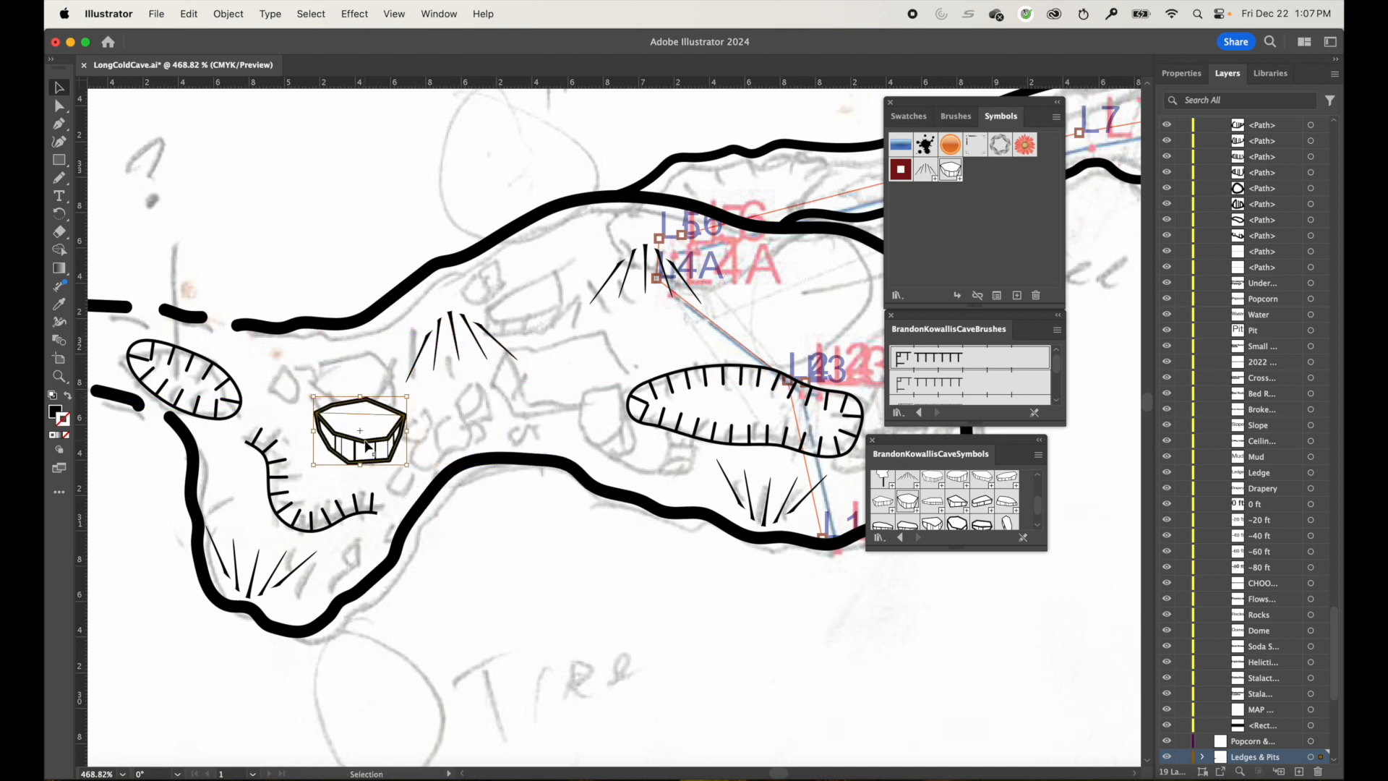
left_click_drag(369, 449, 360, 405)
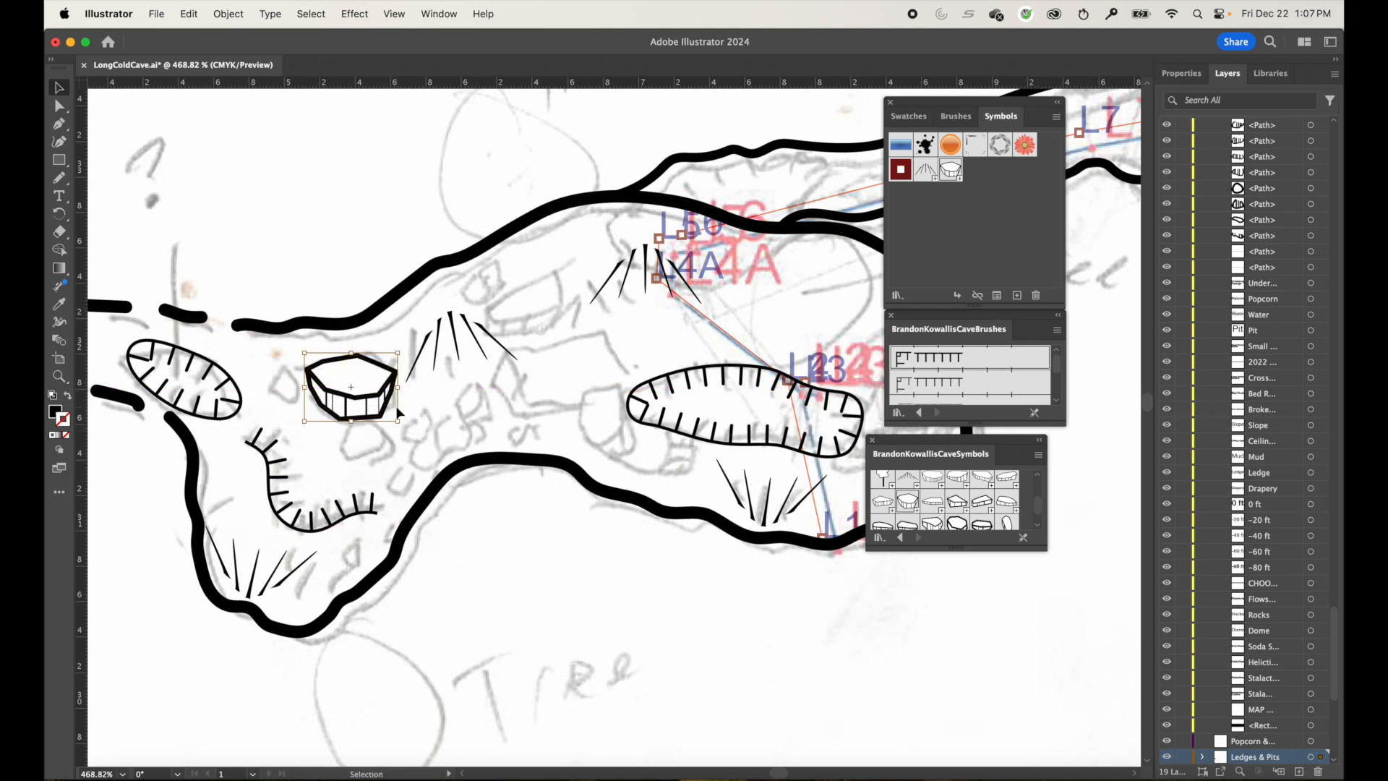
Duplicate the rock symbol over the sketched boulder left of the elongated pit and flatten the copy.
left_click_drag(361, 389, 559, 377)
mouse_move(576, 370)
left_mouse_down()
mouse_move(557, 371)
mouse_move(560, 343)
mouse_move(566, 375)
left_mouse_up()
left_click(554, 574)
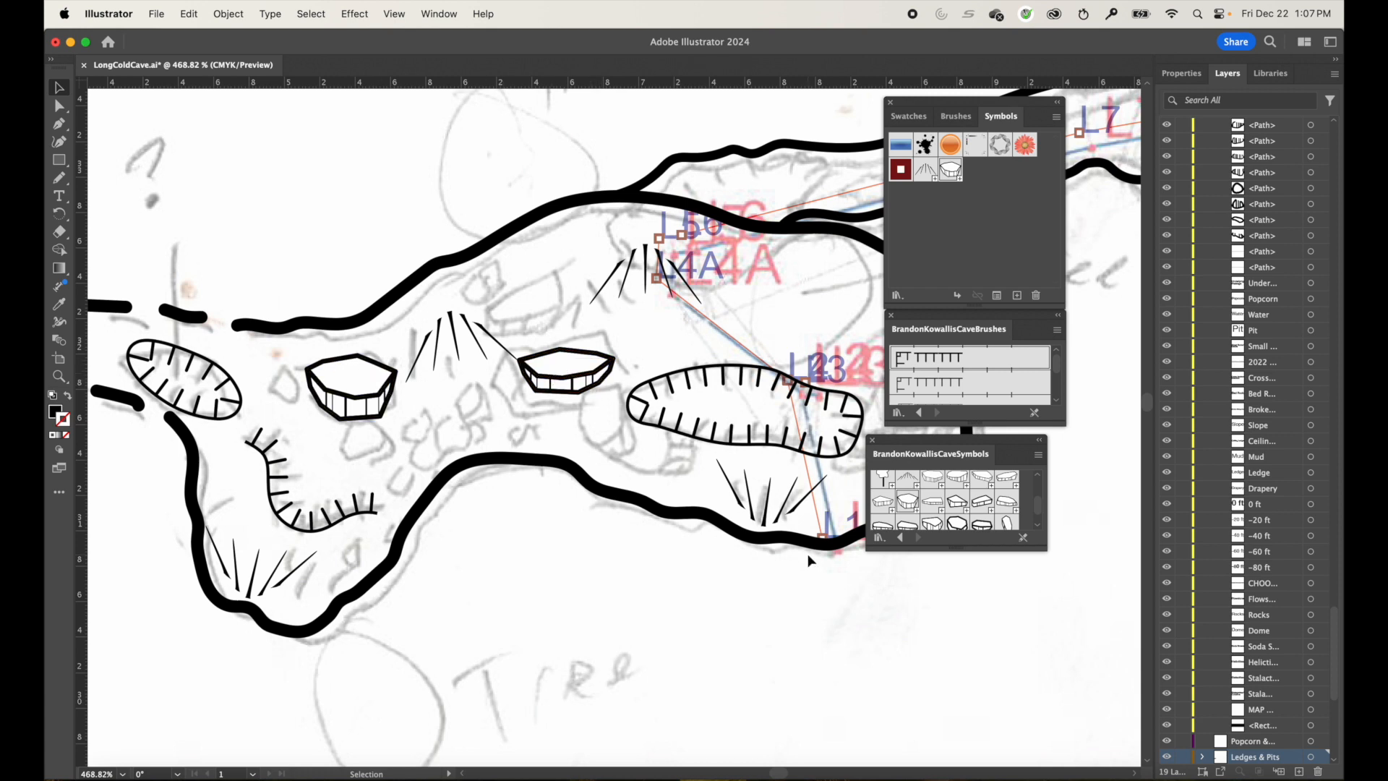
Delete both rounded rock symbols from the map.
left_click(554, 379)
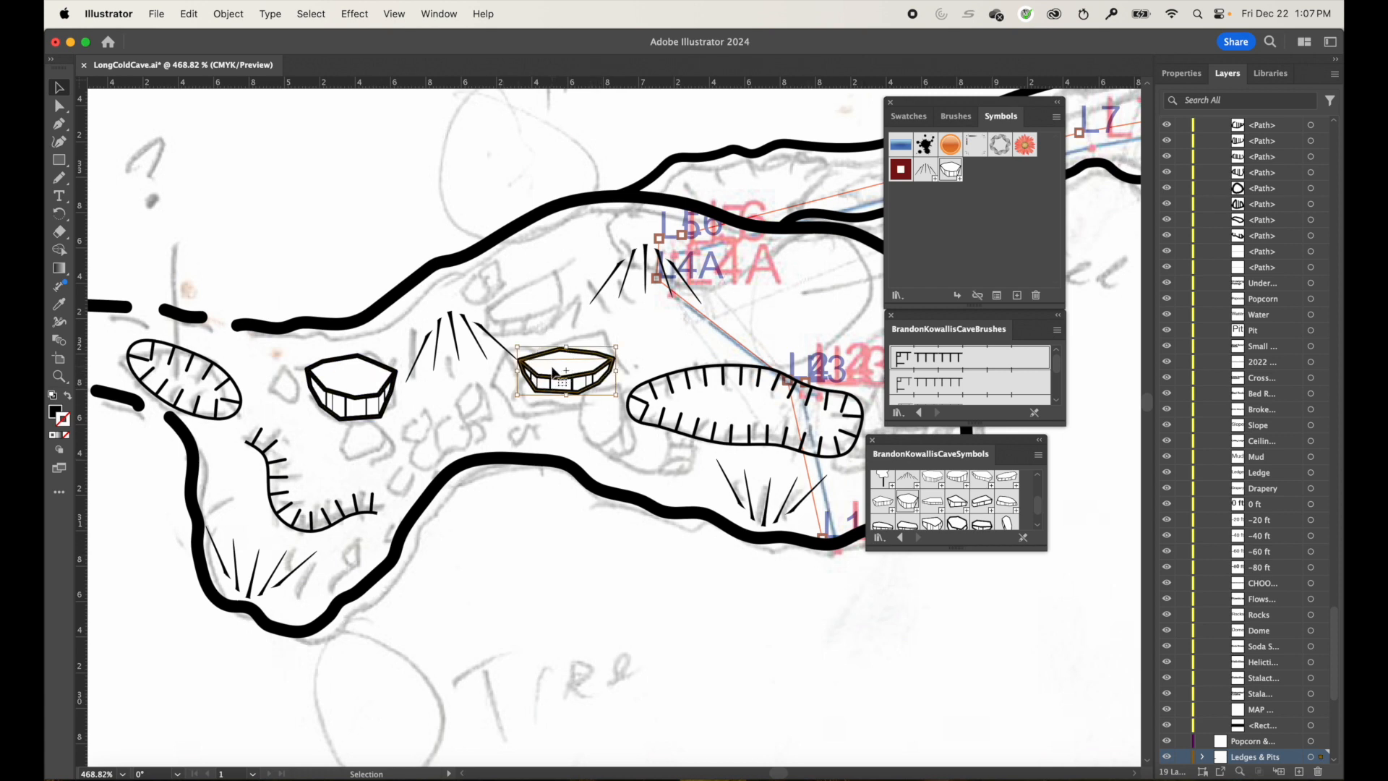
key("Delete")
left_click(339, 379)
key("Delete")
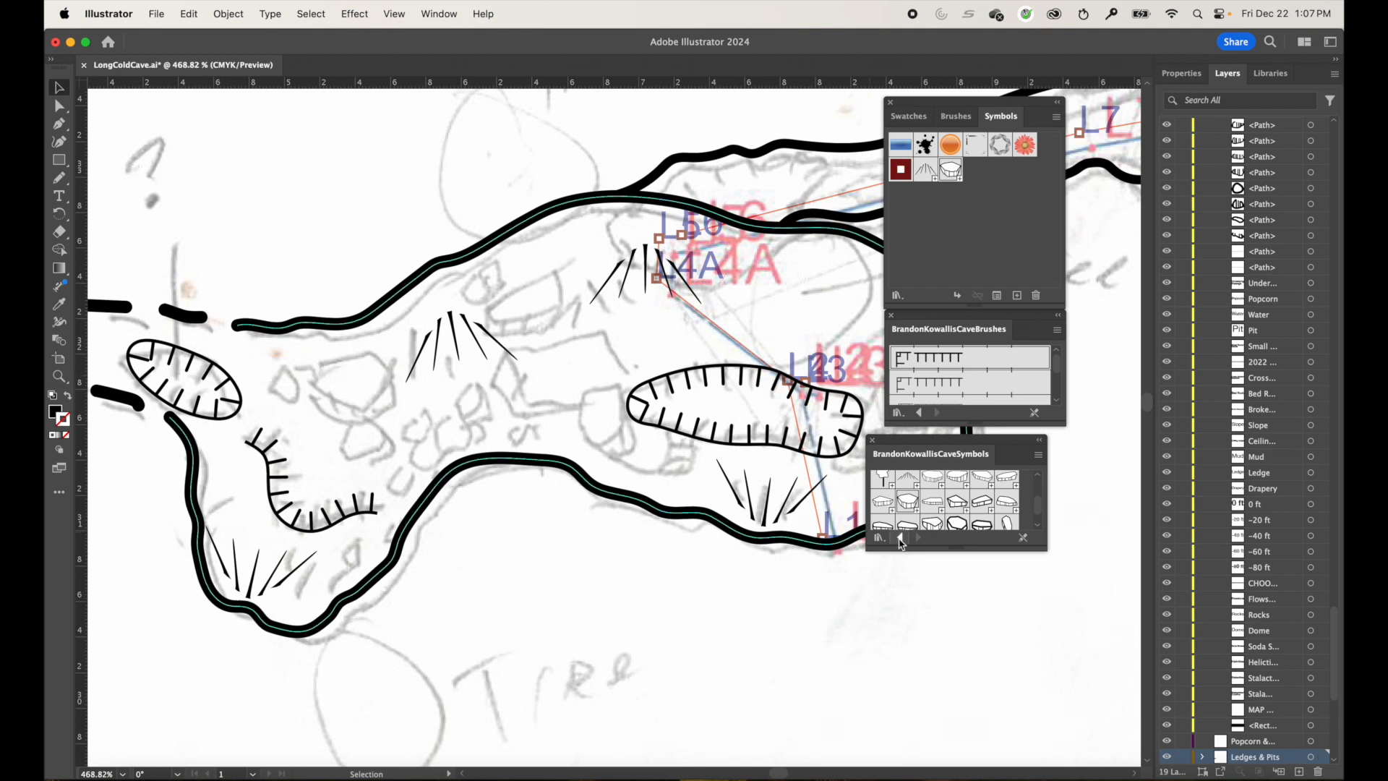
Place three different angular rock symbols from the cave symbol library over the sketched boulders between the two oval pits.
left_click_drag(957, 501, 395, 398)
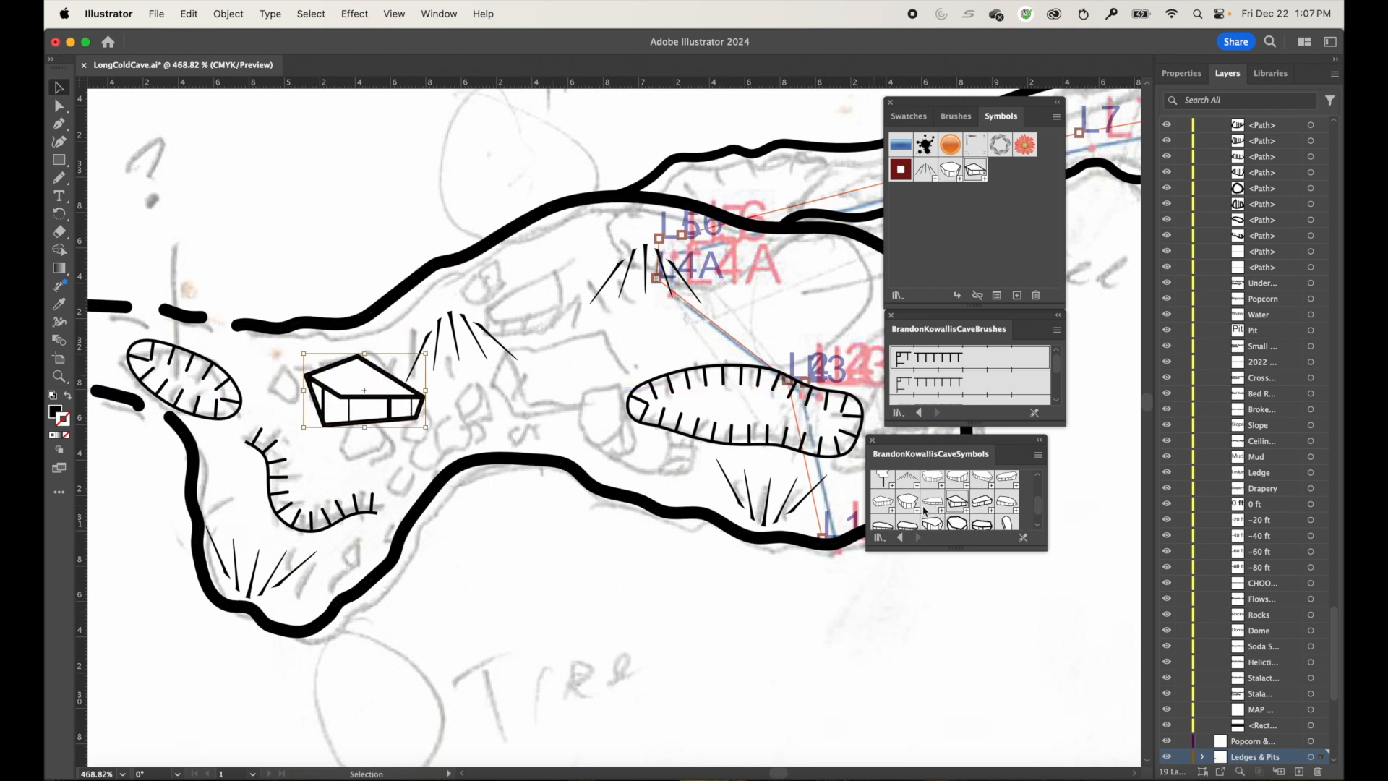
left_click_drag(982, 501, 561, 376)
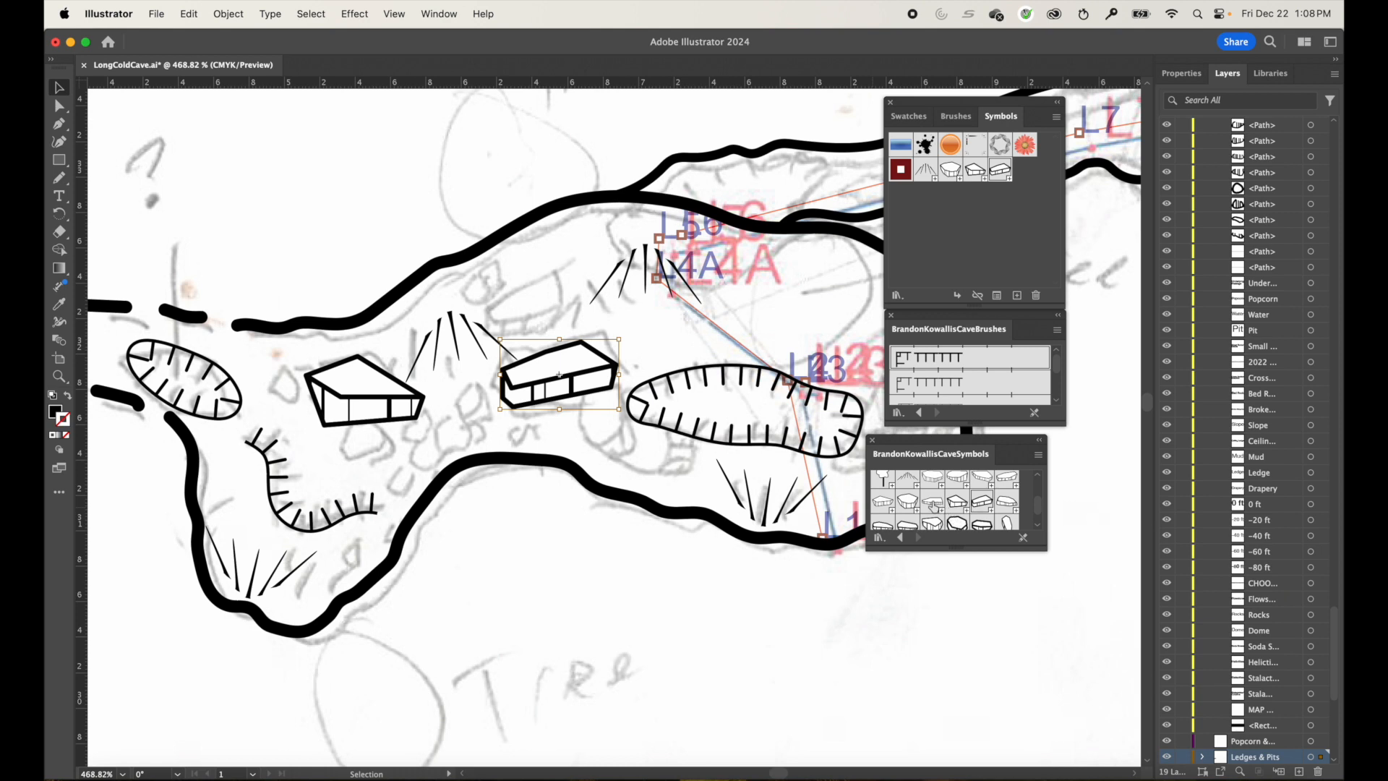
left_click_drag(956, 524, 540, 312)
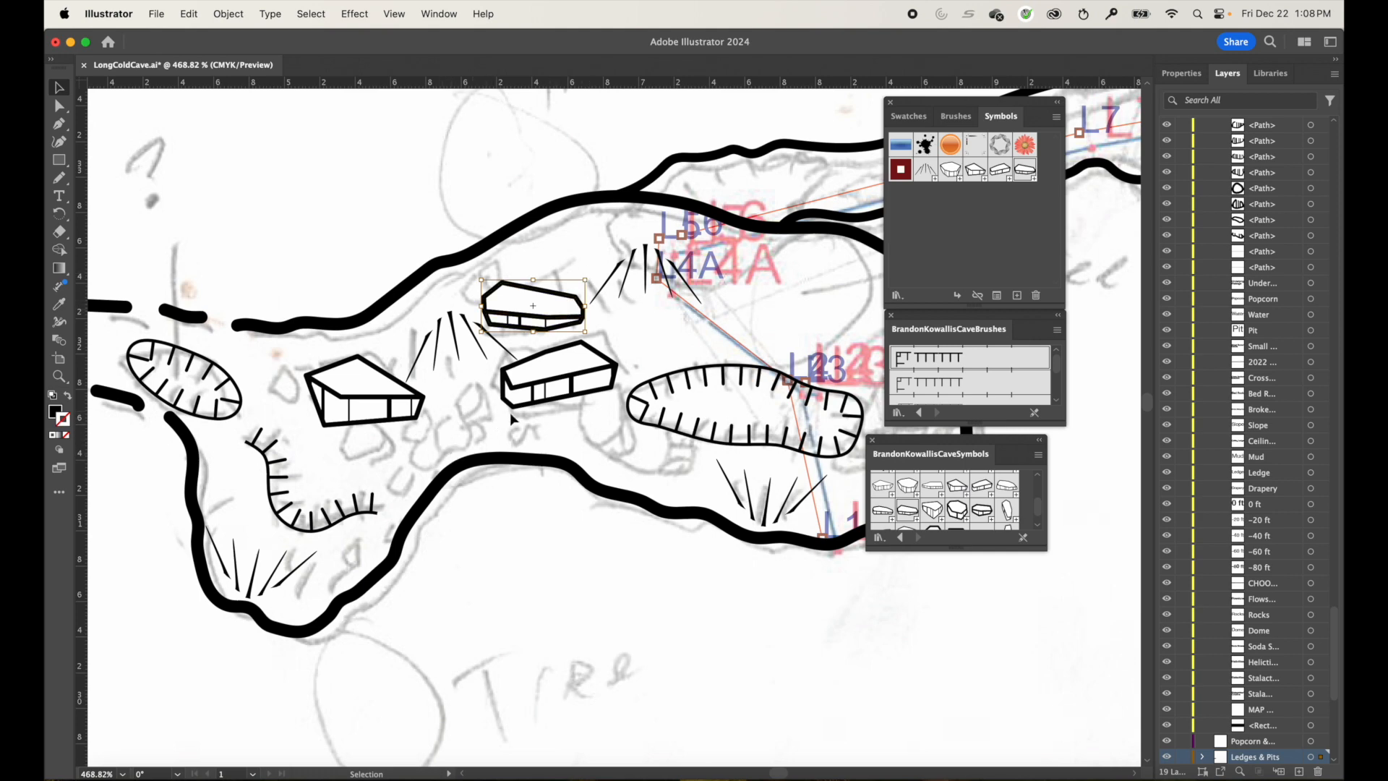
Examine the sketched passage from station L7 to the rocks and stippled floor debris around station L8.
left_click_drag(661, 343, 389, 474)
scroll(383, 434, "right", 10)
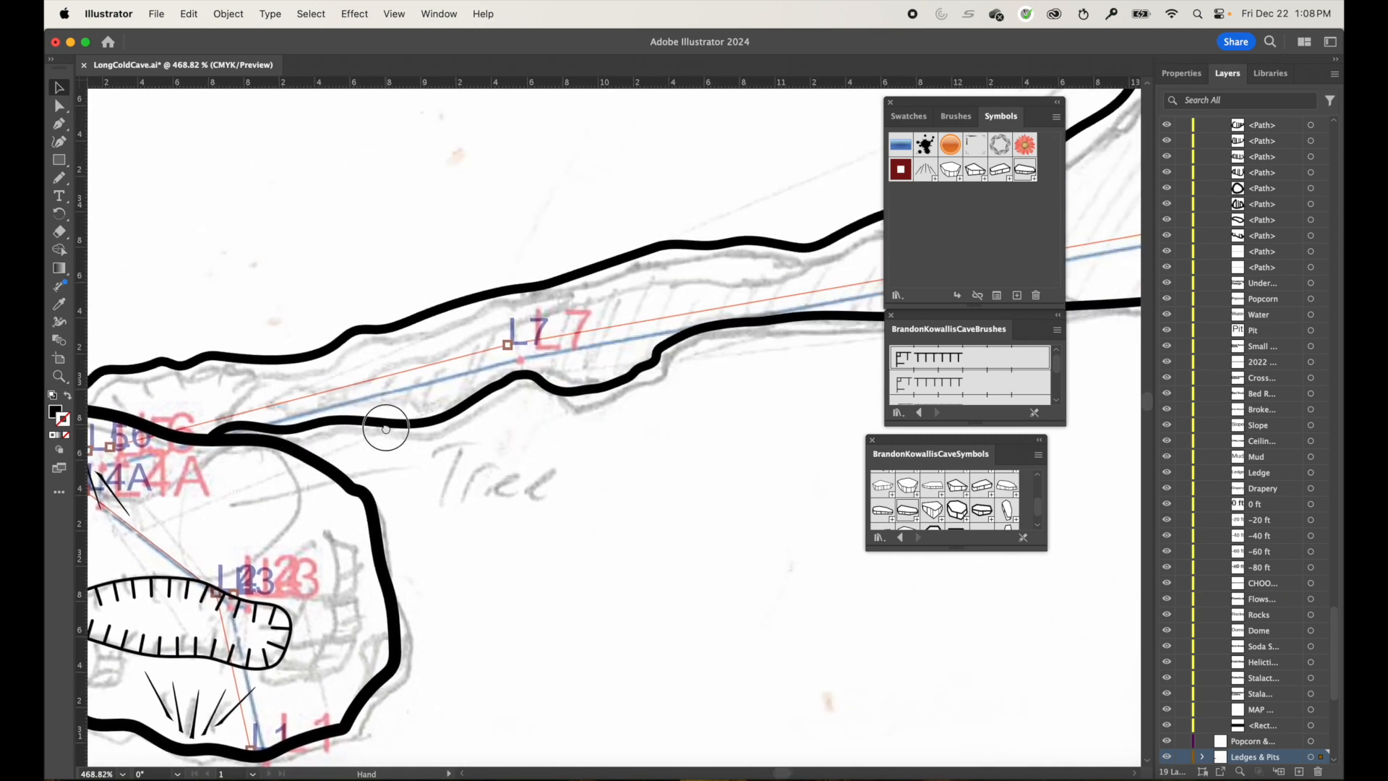
scroll(469, 419, "right", 6)
left_click_drag(469, 419, 356, 461)
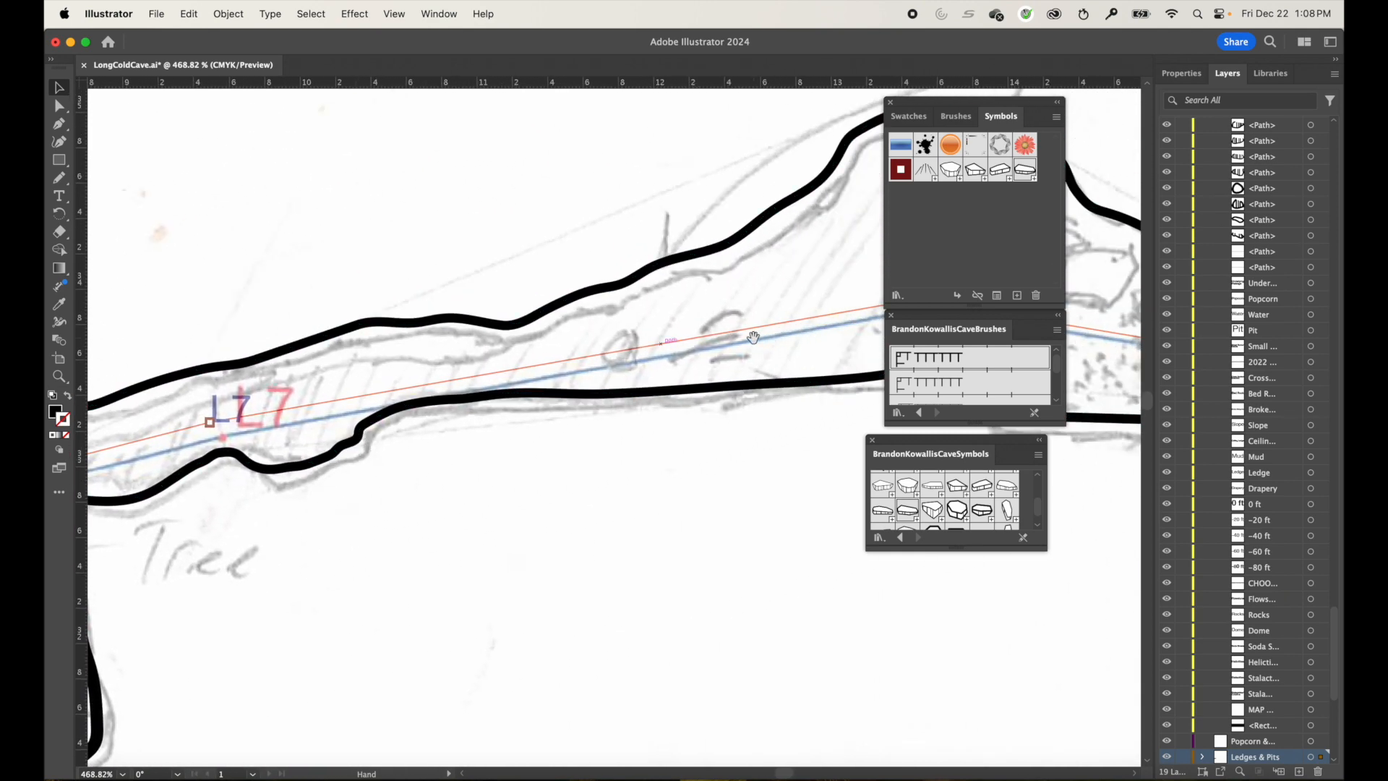
left_click_drag(753, 337, 432, 378)
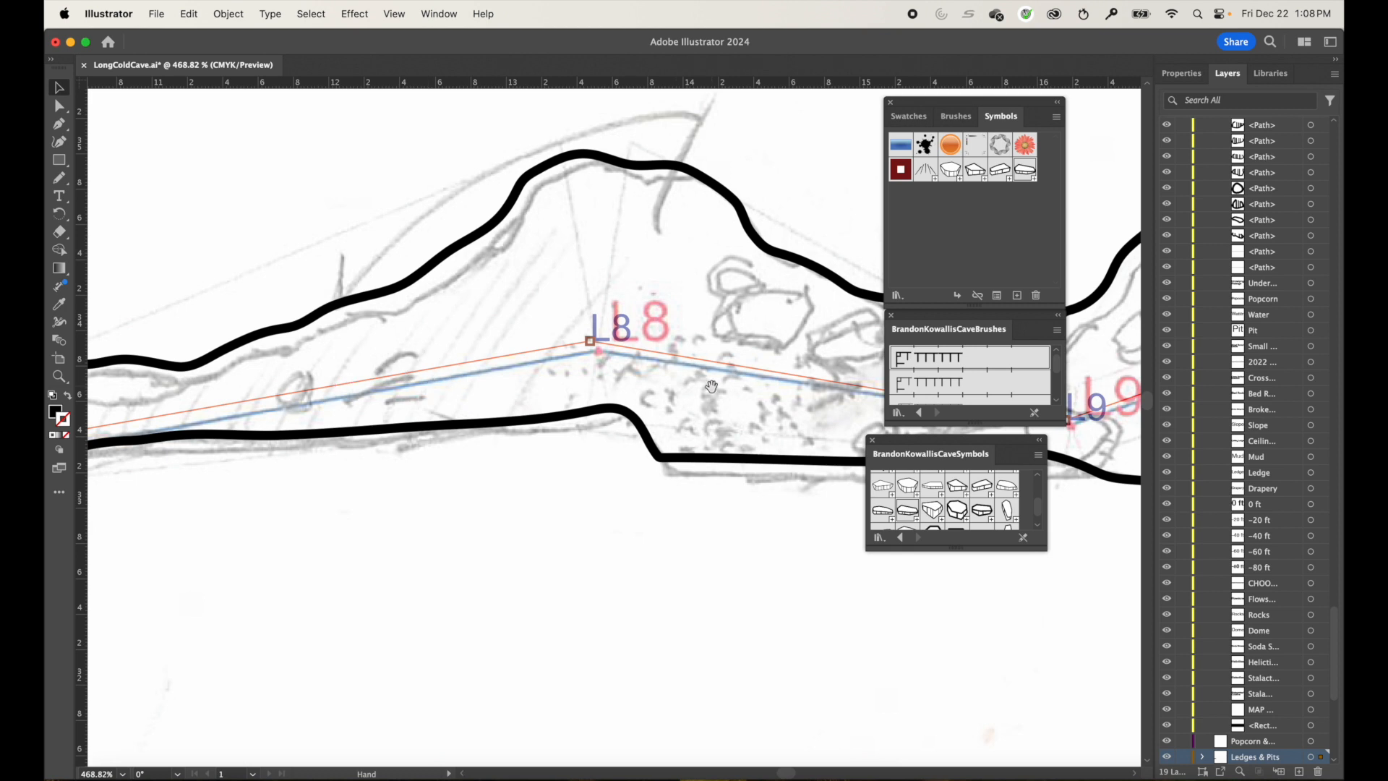
left_click_drag(711, 389, 608, 366)
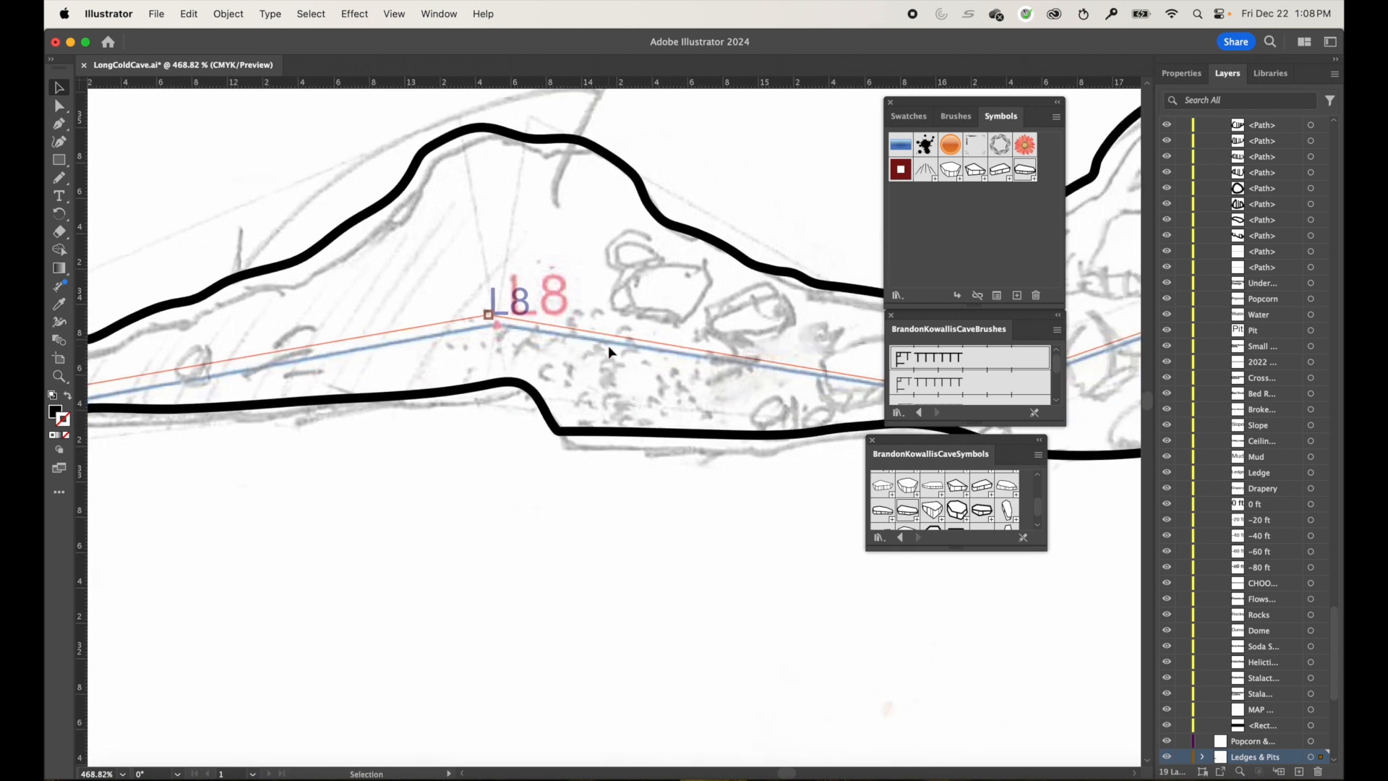
left_click(635, 403)
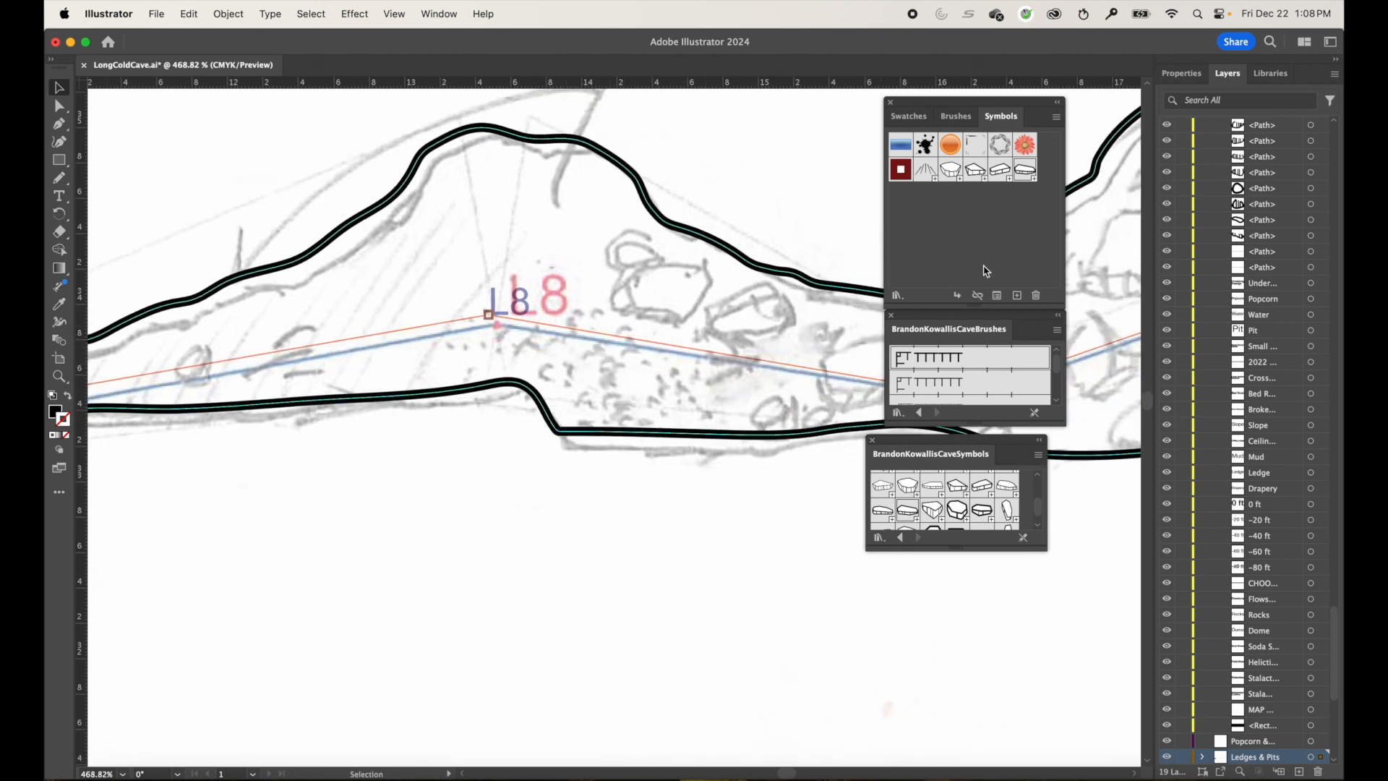
left_click(908, 119)
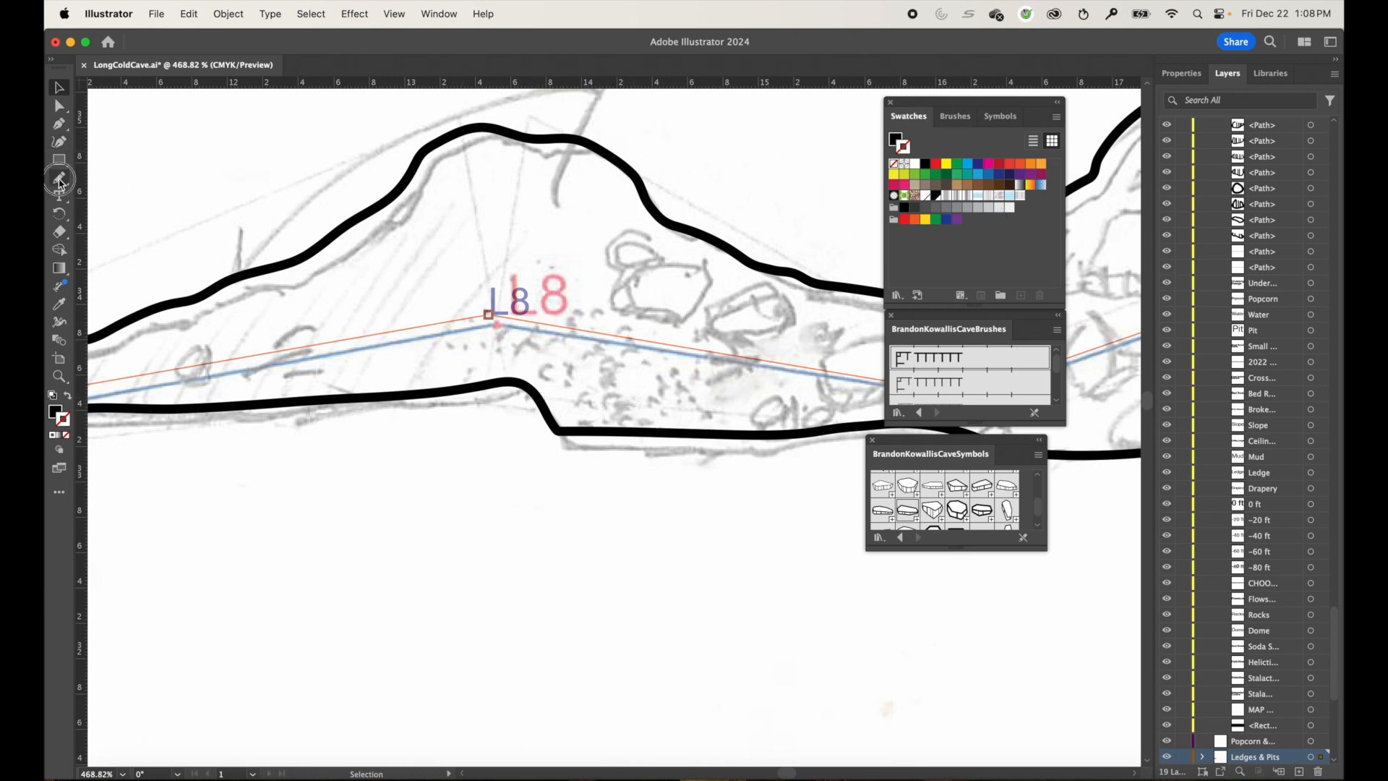
left_click(60, 180)
left_click(59, 87)
Collapse the Text layer, select the three placed rock symbols, and move them from the Ledges & Pits layer to the Rocks layer.
scroll(1227, 172, "up", 15)
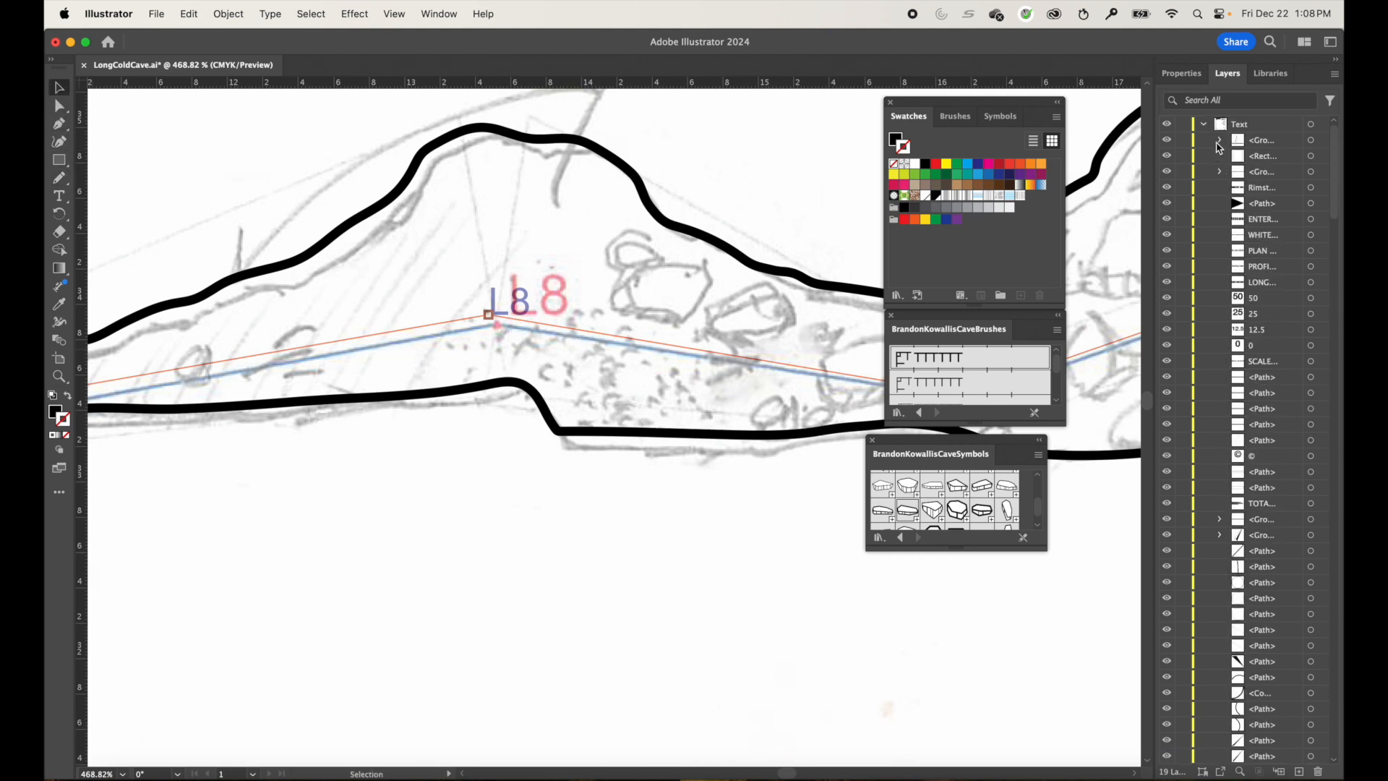
left_click(1204, 124)
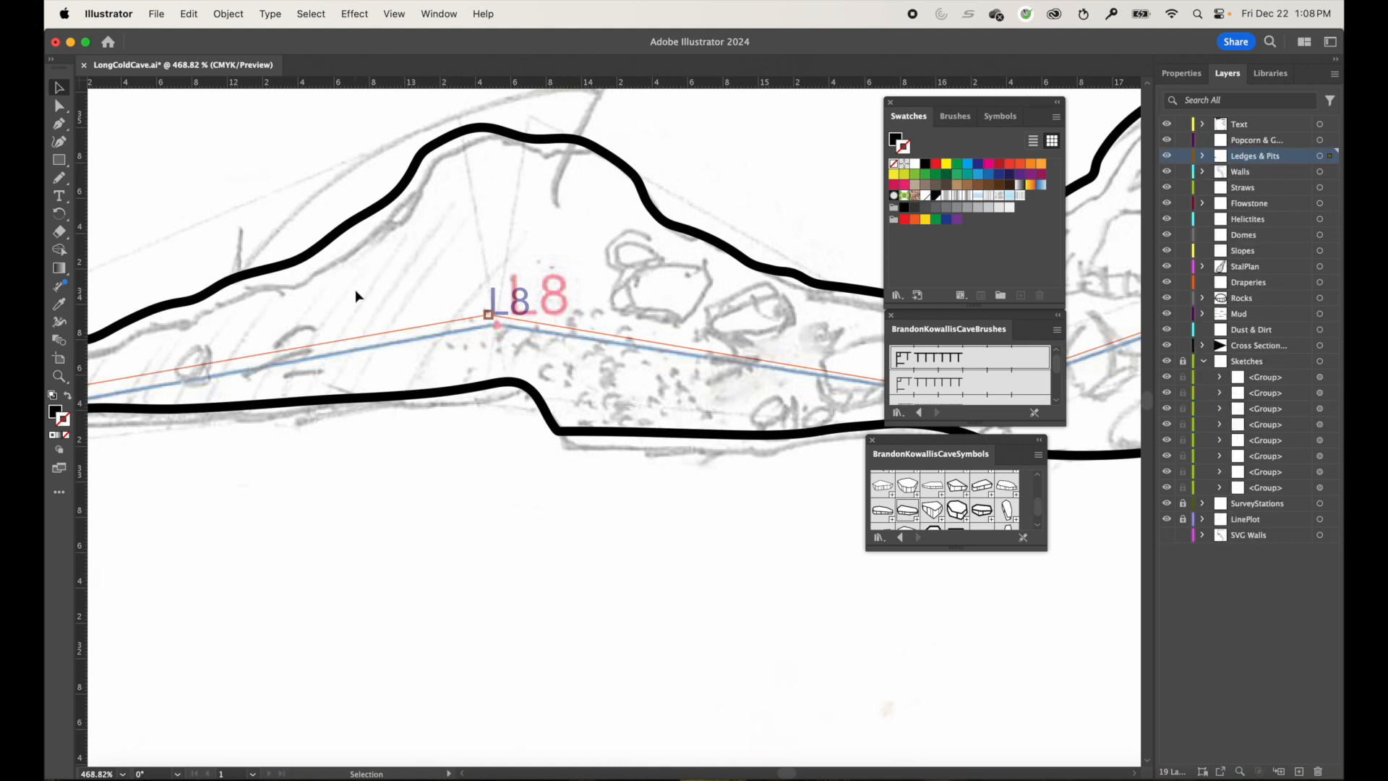
scroll(390, 493, "left", 15)
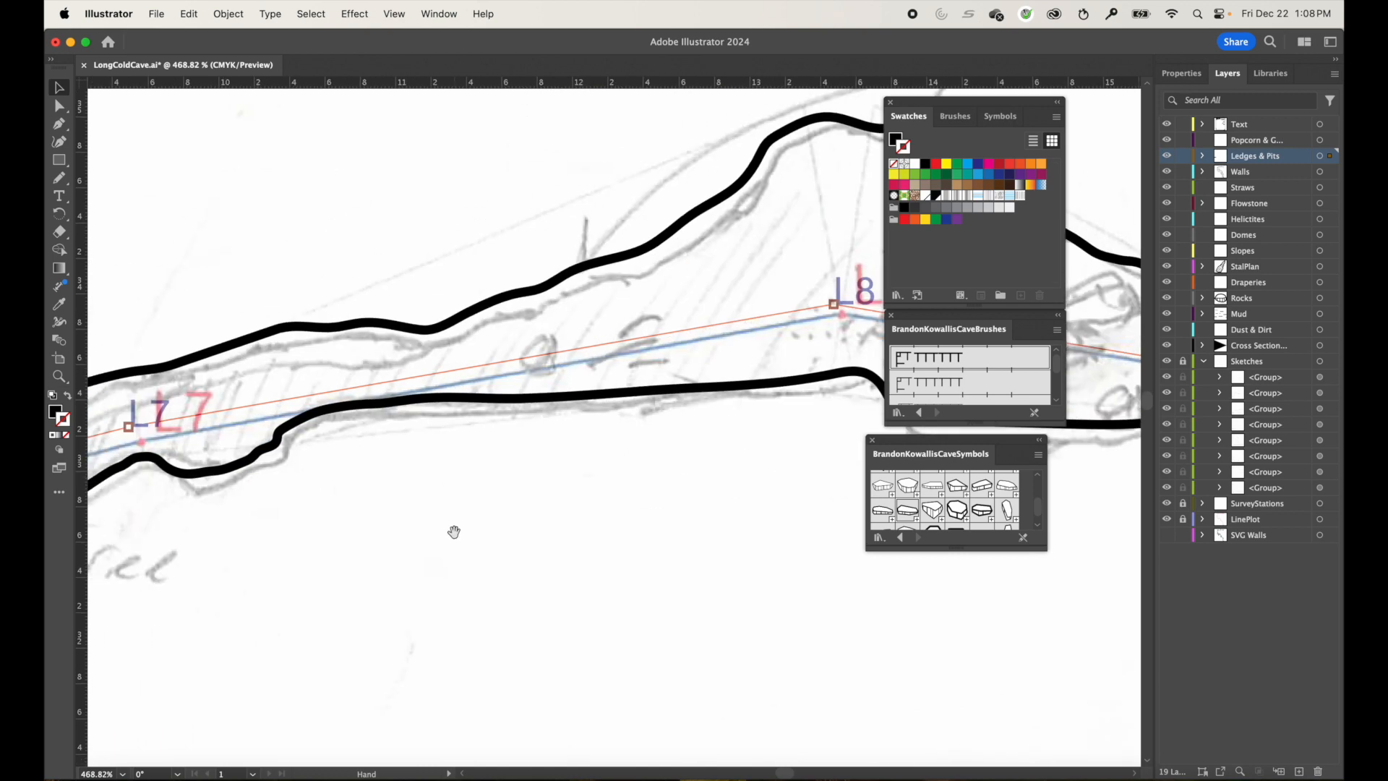
scroll(728, 440, "down", 5)
scroll(434, 402, "left", 5)
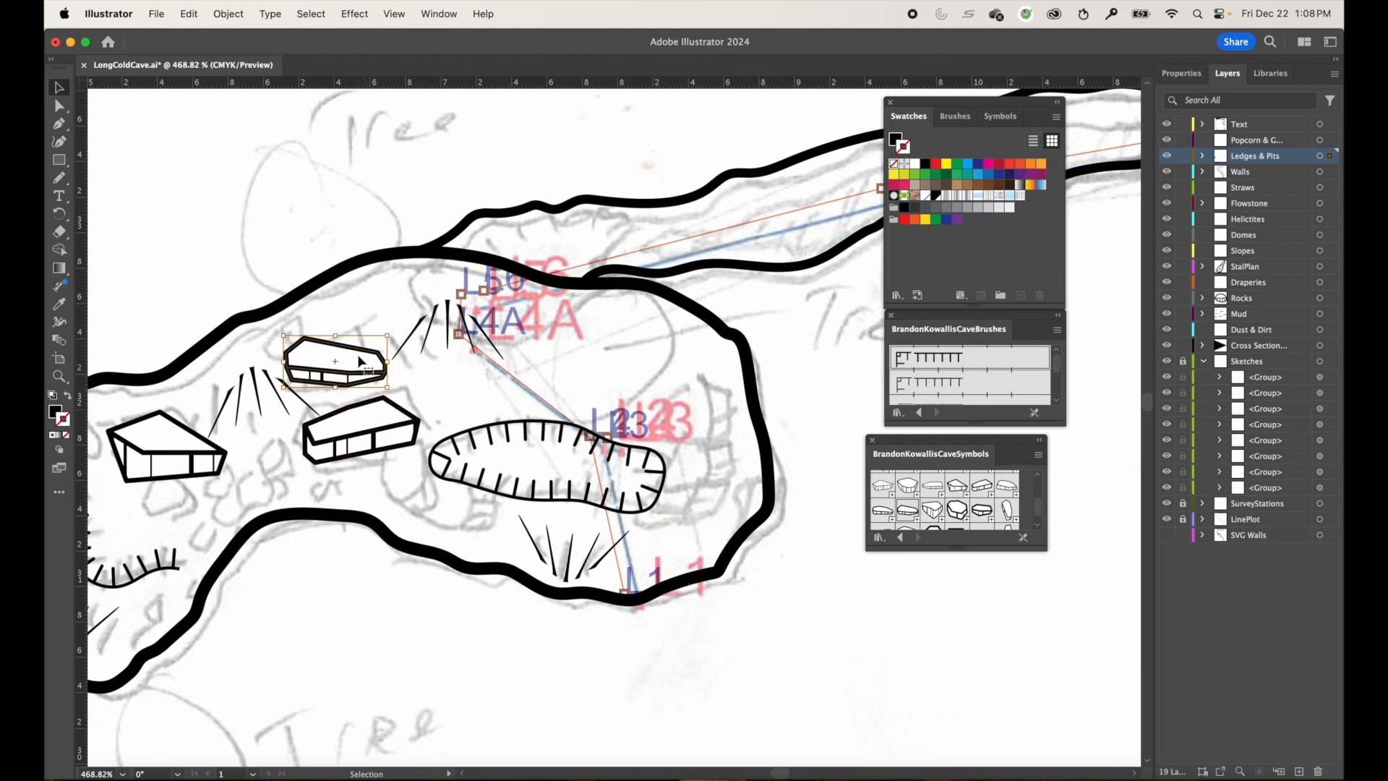
left_click(178, 439)
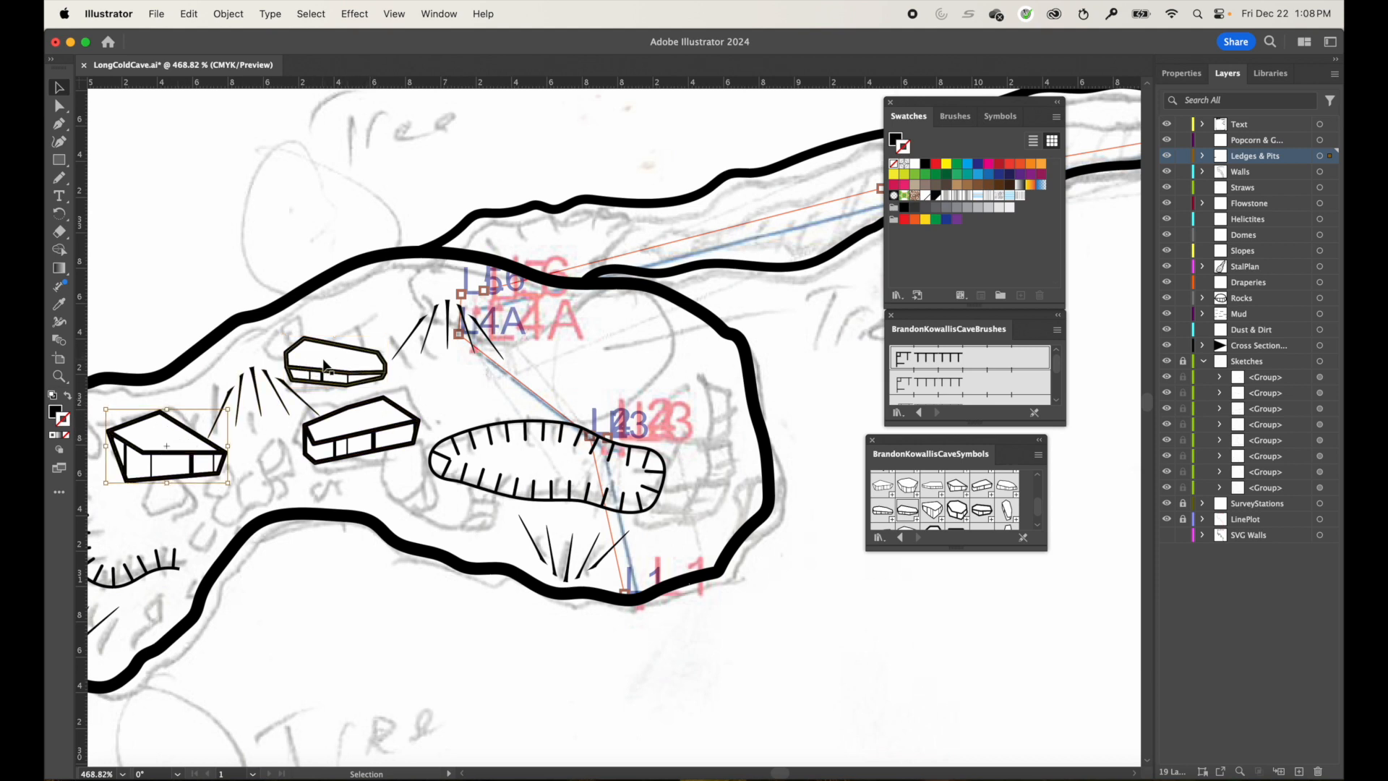
left_click(325, 366, "shift")
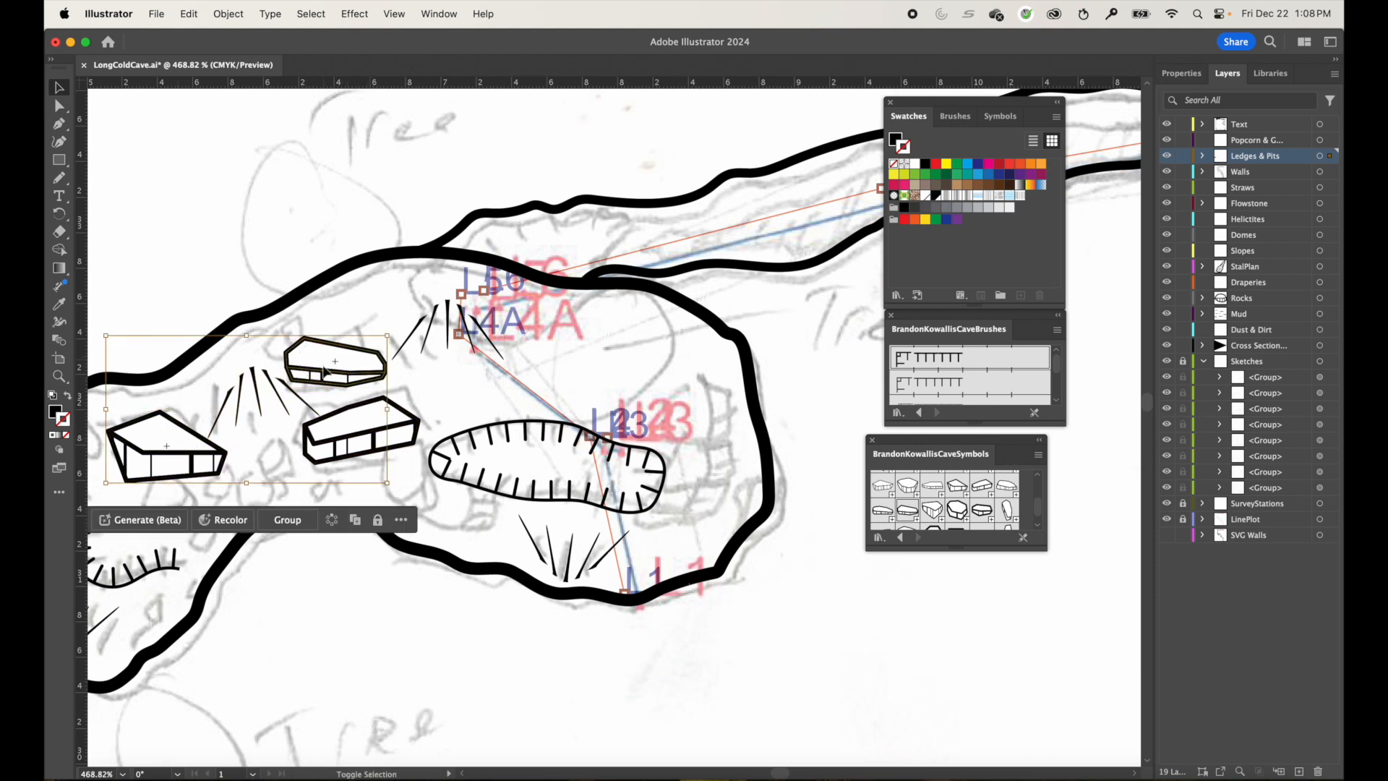
scroll(352, 428, "left", 3)
scroll(353, 427, "down", 1)
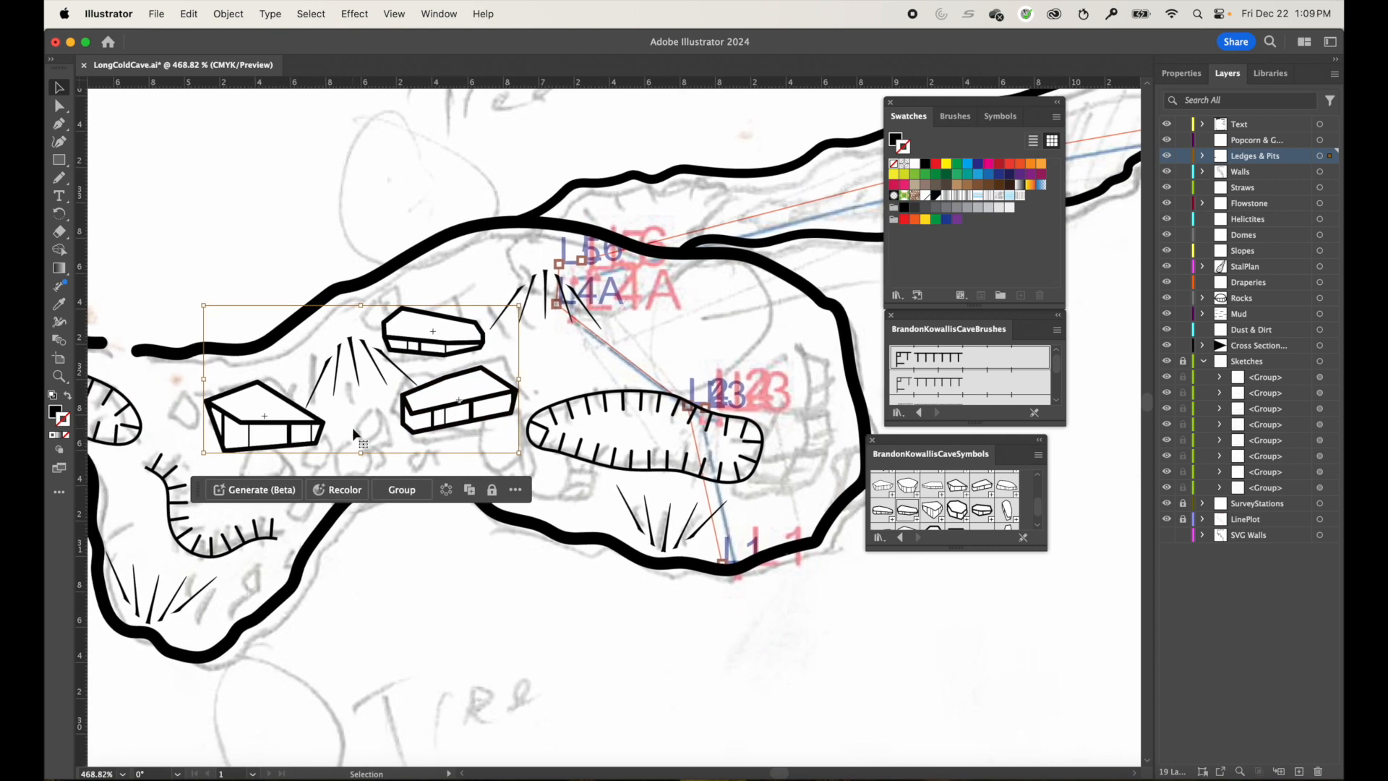
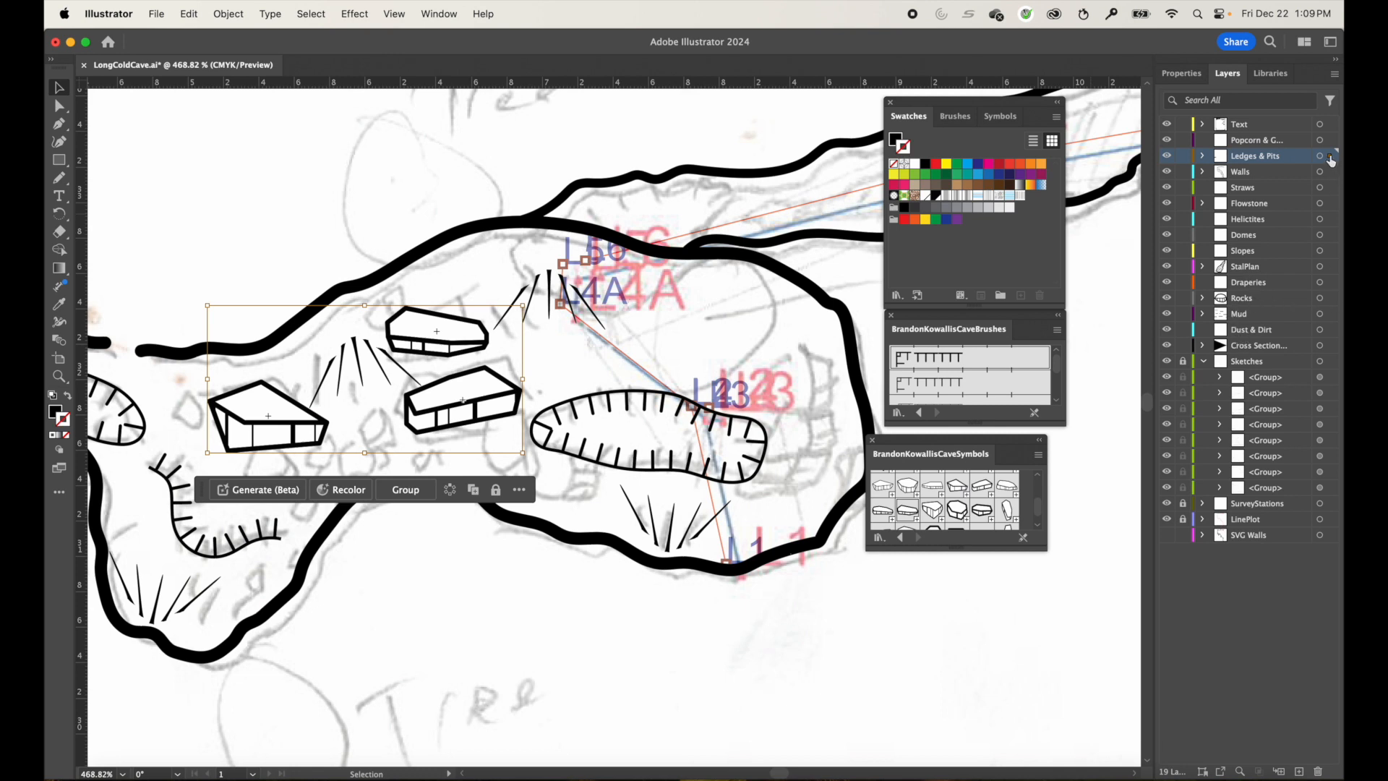
left_click_drag(1330, 156, 1332, 303)
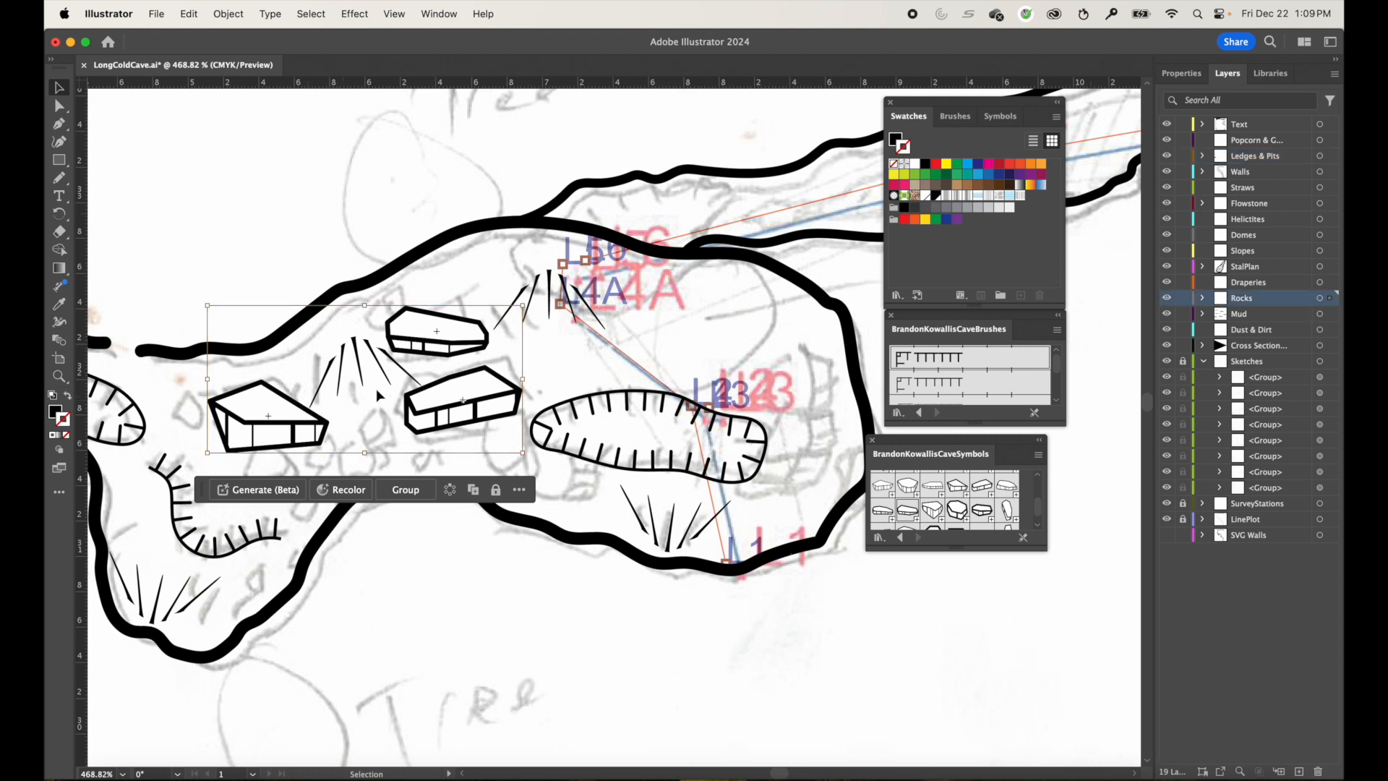
Hide and reshow the Rocks layer to check that it holds the three placed rock symbols.
left_click(1168, 299)
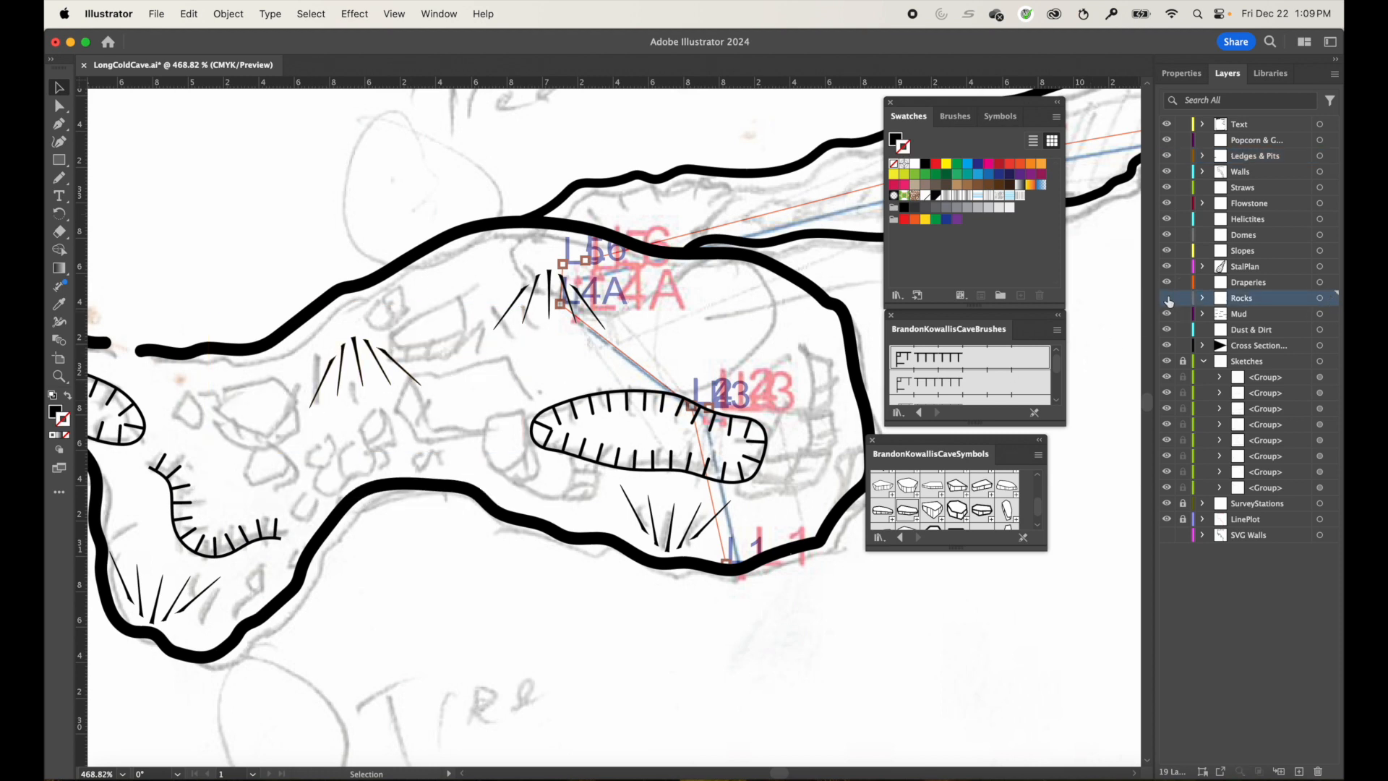
left_click(1169, 299)
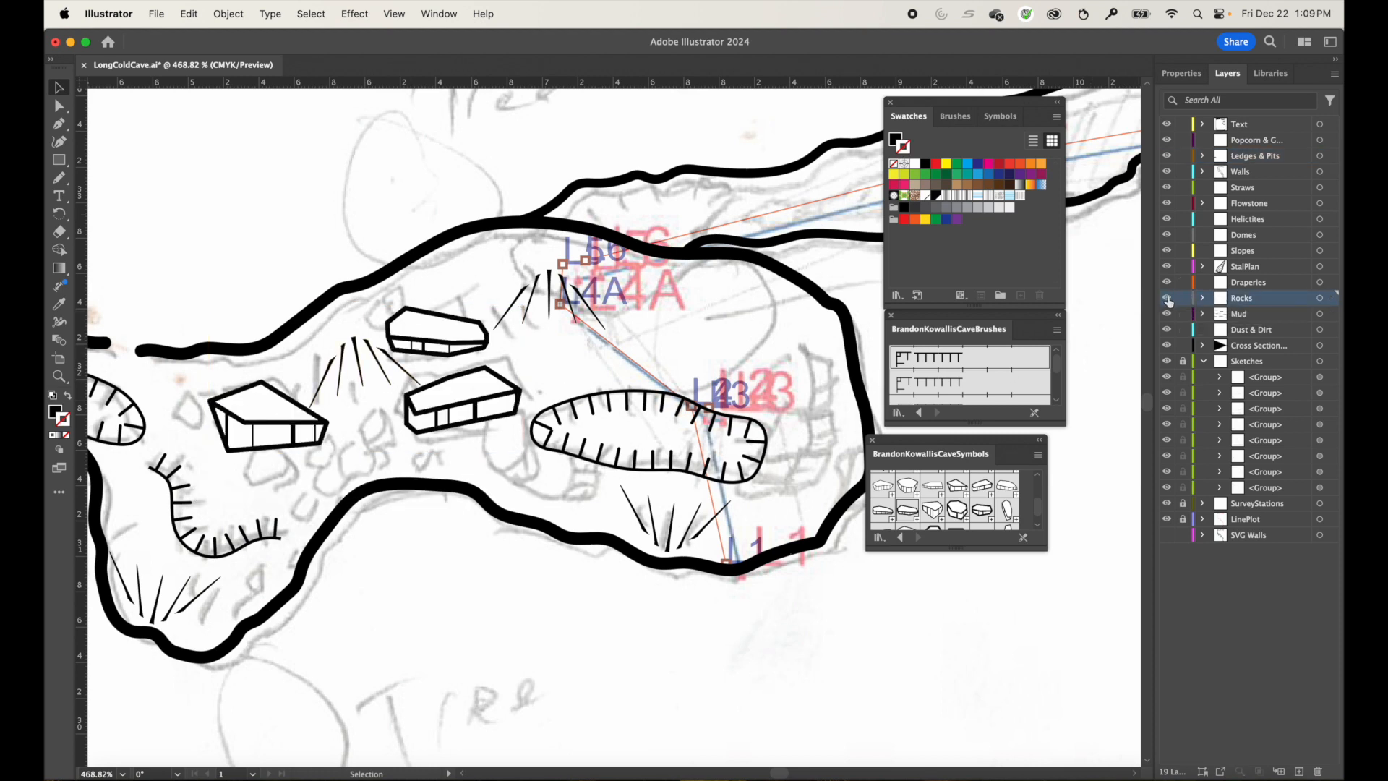
Select the four slope symbols, move them from the Ledges & Pits layer to the Slopes layer, and check by toggling its visibility.
left_click(537, 300)
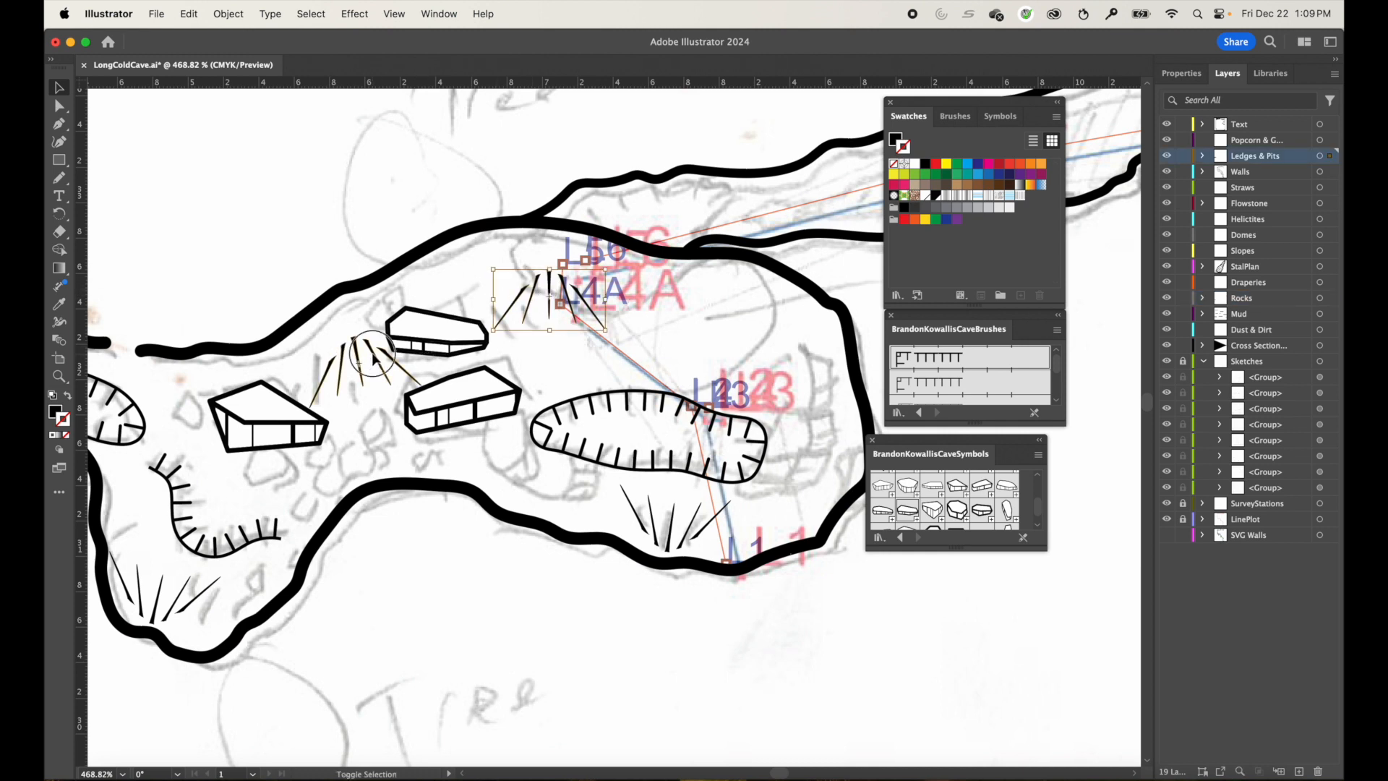
left_click(373, 355, "shift")
left_click(676, 537, "shift")
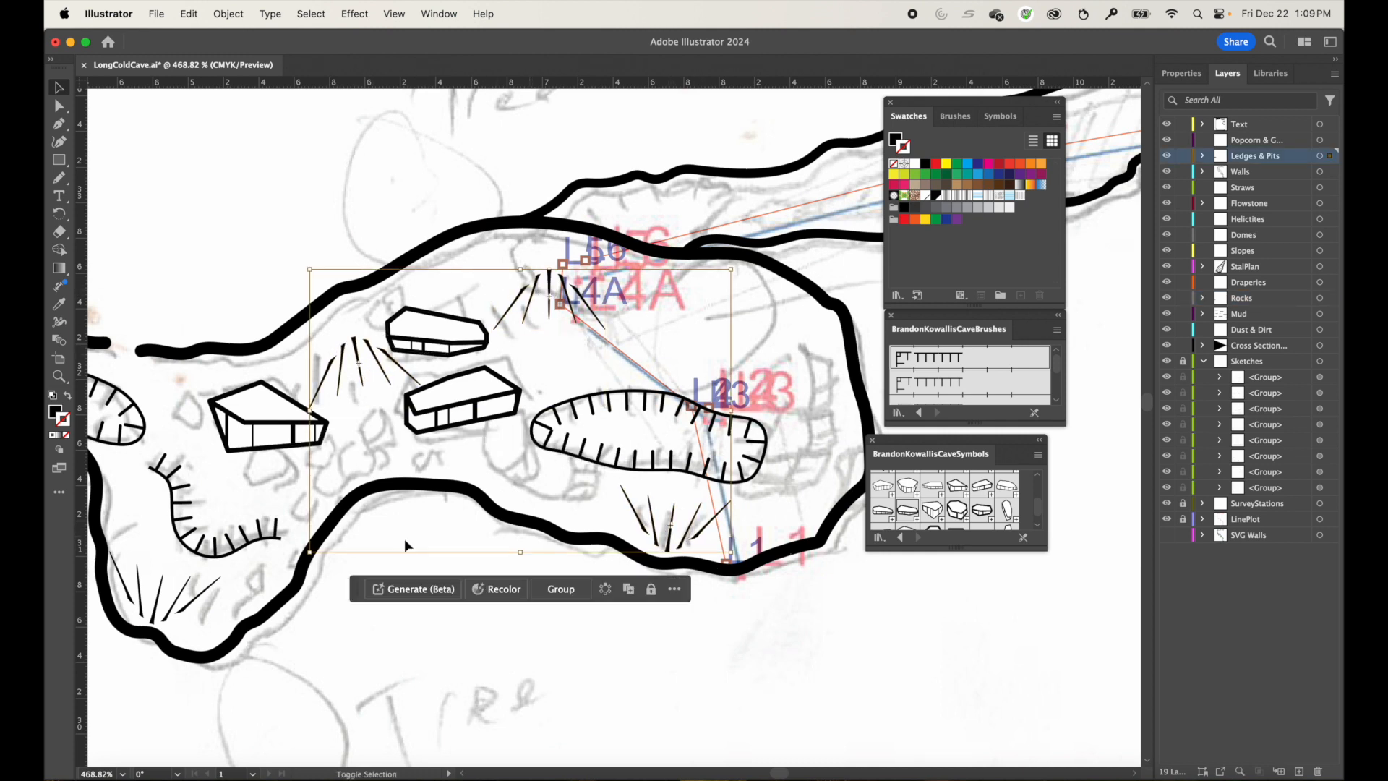
left_click(182, 603, "shift")
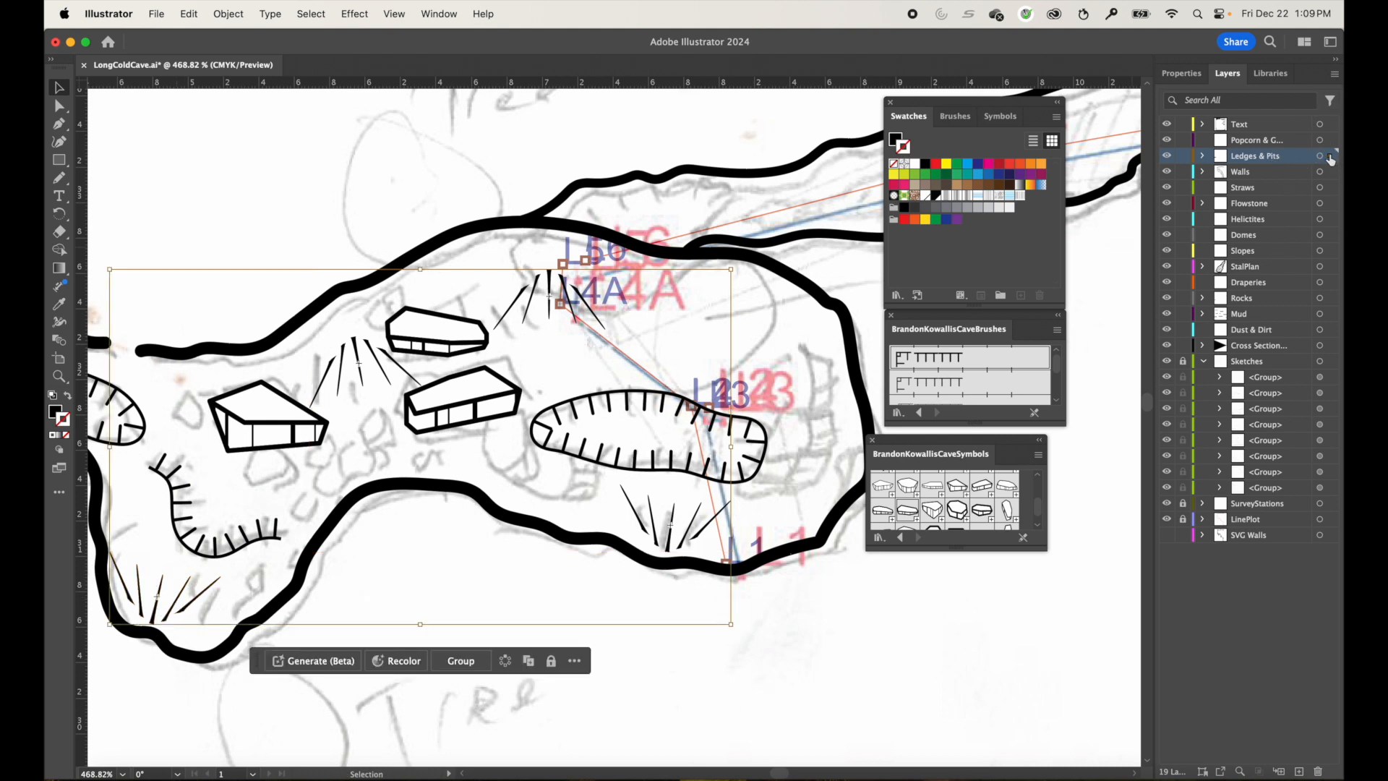
left_click_drag(1331, 160, 1330, 254)
left_click(1167, 251)
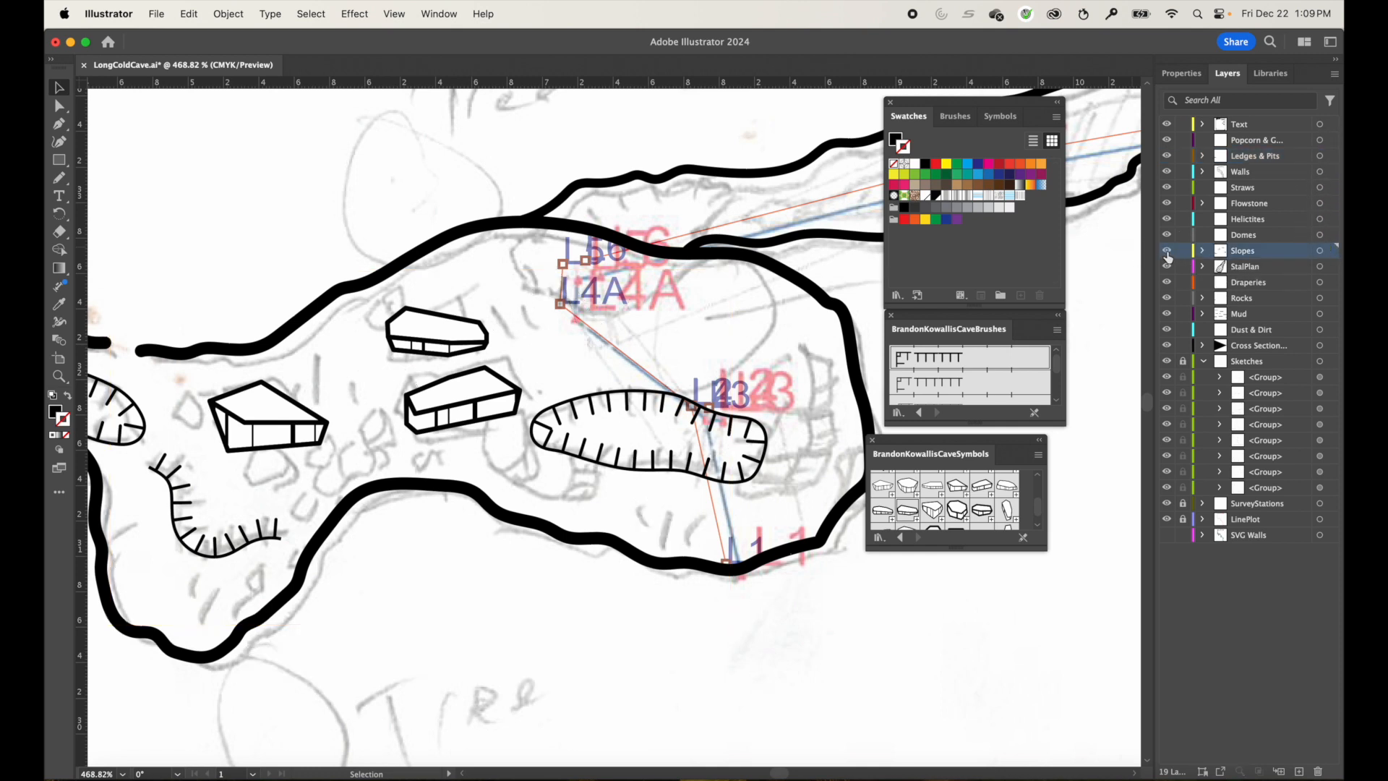
left_click(1167, 251)
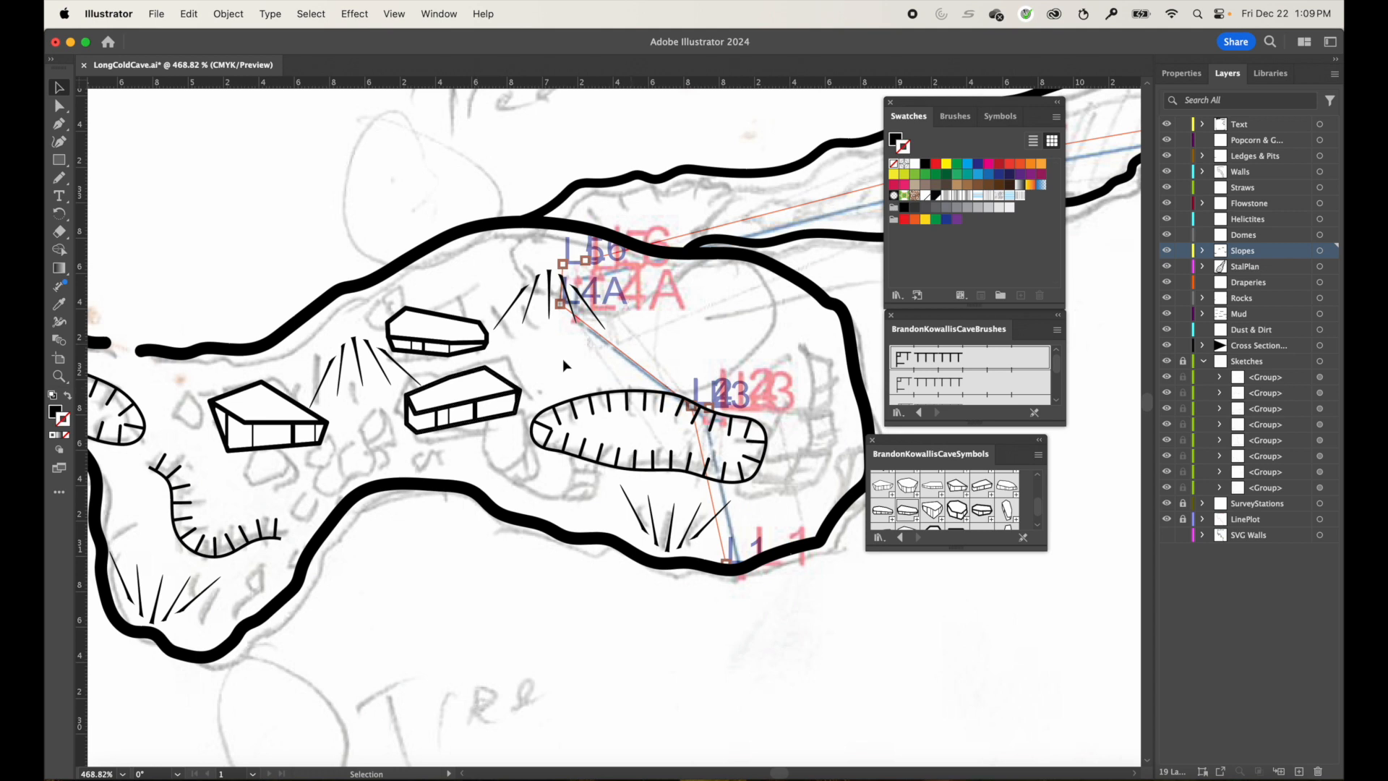
Choose the Pencil tool and make Dust & Dirt the active layer for the stippled floor debris around station L8.
left_click(465, 394)
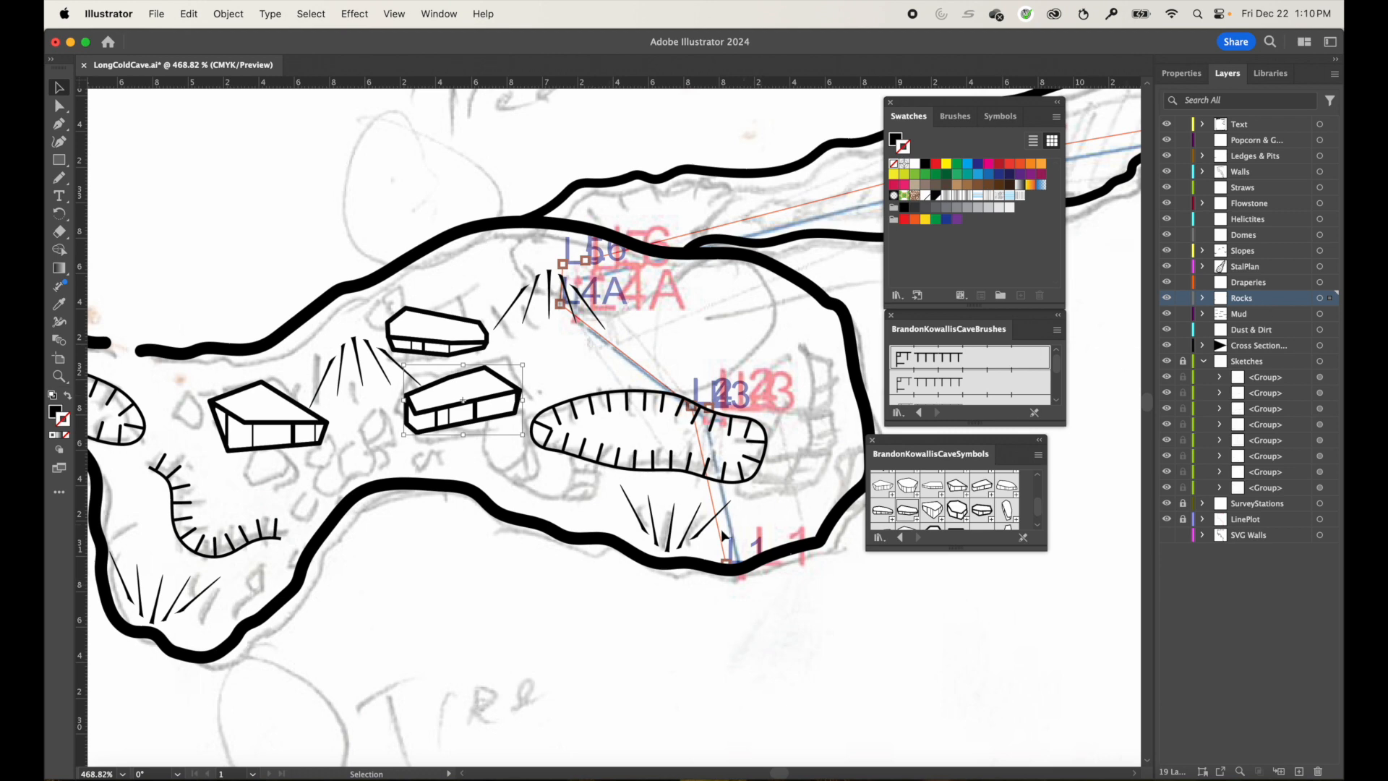
left_click(671, 540)
left_click_drag(655, 394, 354, 535)
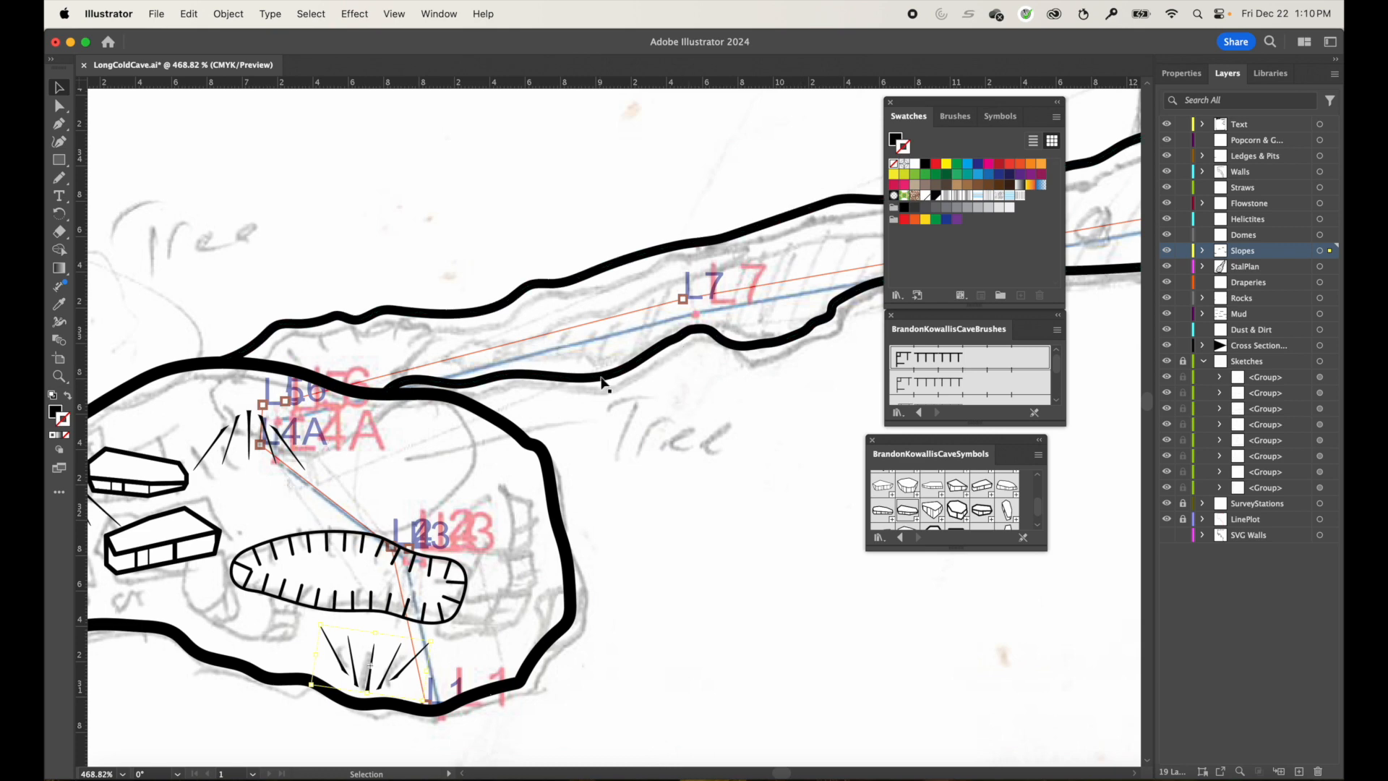
left_click_drag(768, 384, 420, 400)
left_click_drag(745, 358, 112, 410)
left_click(584, 398)
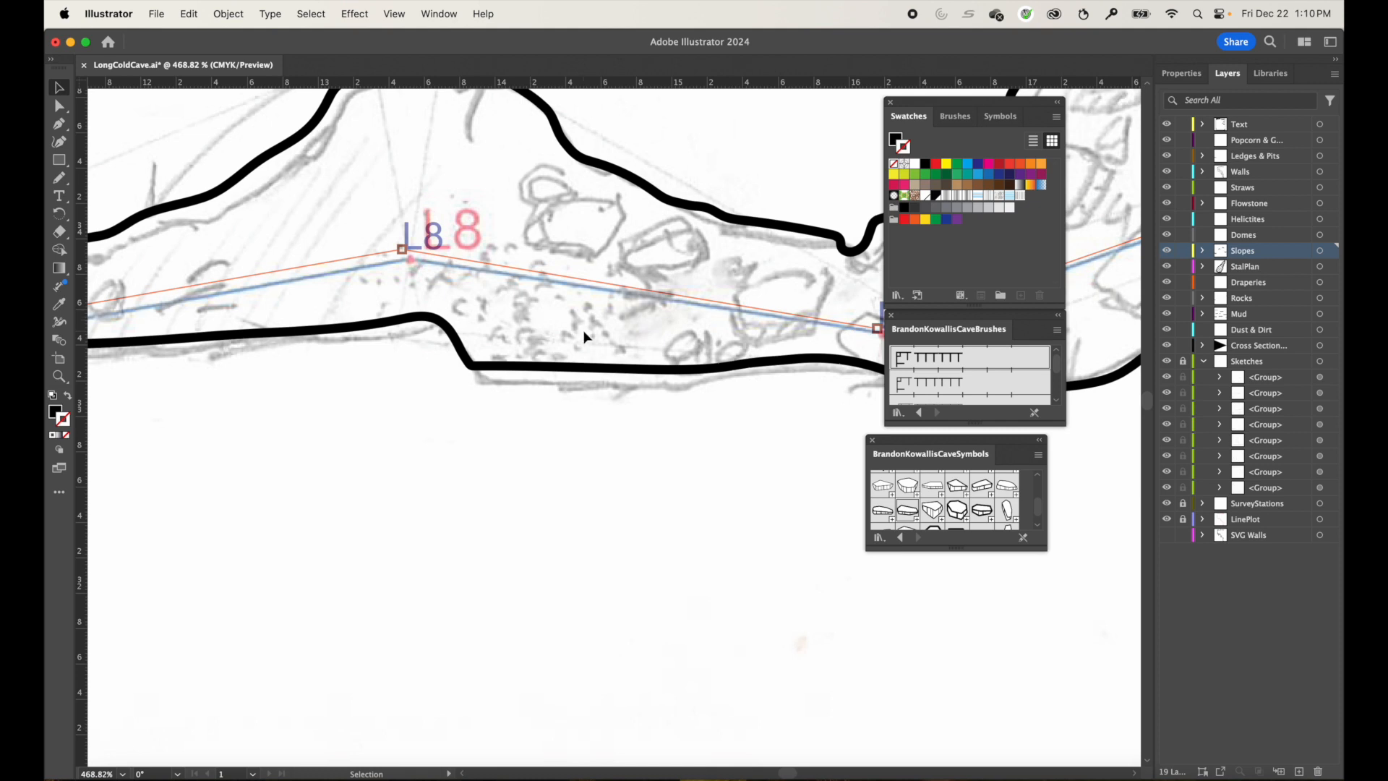
left_click(59, 182)
left_click(1281, 337)
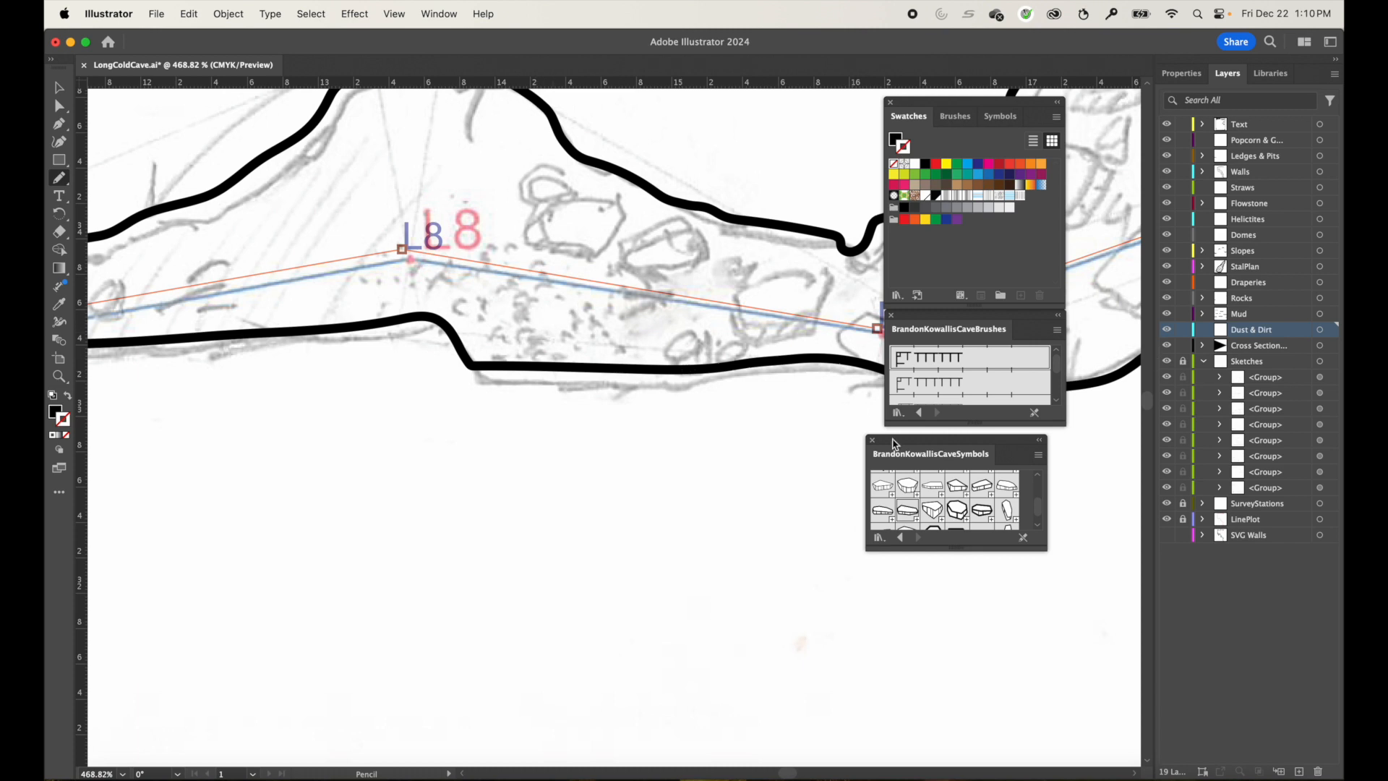
Unlock the Sketches layer, shift the sketch group so its station L8 lines up with the survey station, and relock the layer.
left_click(1182, 362)
key("v")
left_click_drag(412, 270, 403, 257)
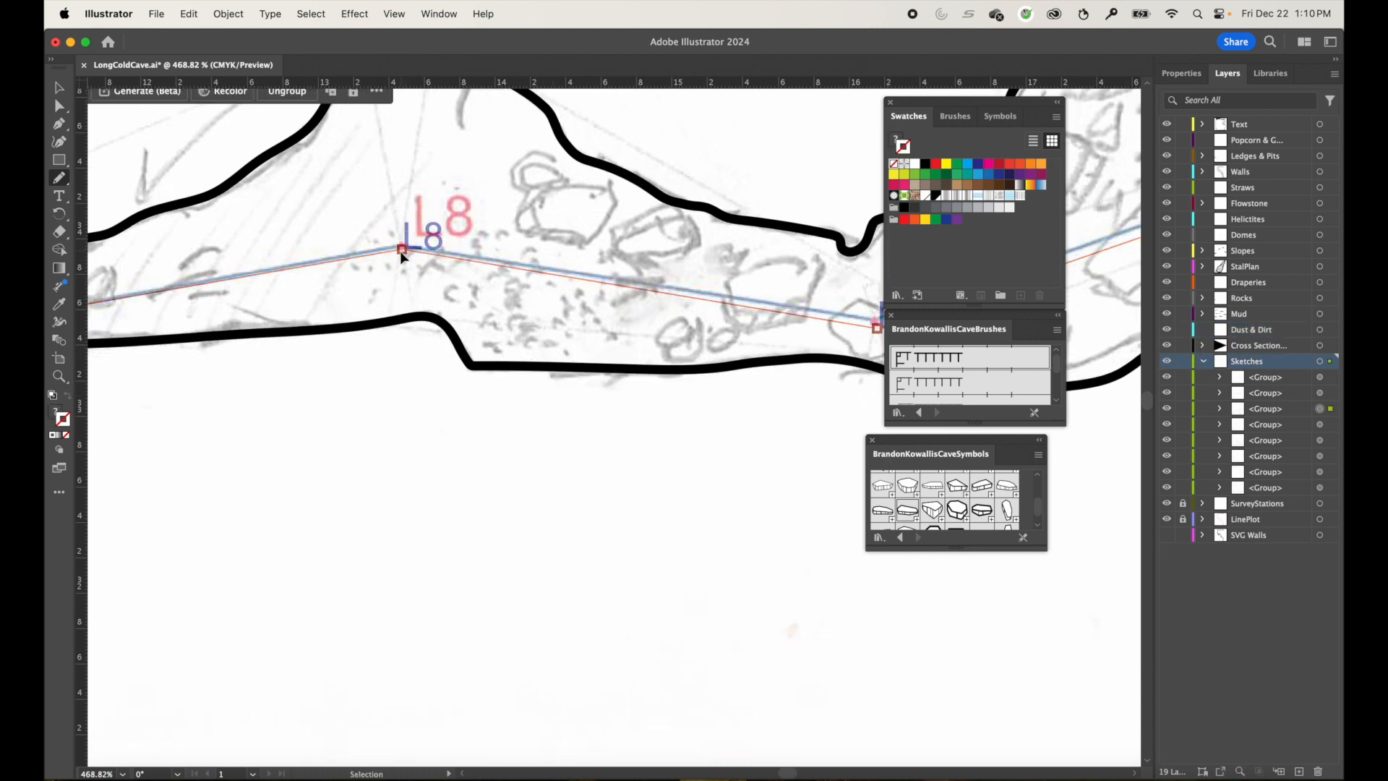
key("n")
left_click(1183, 361)
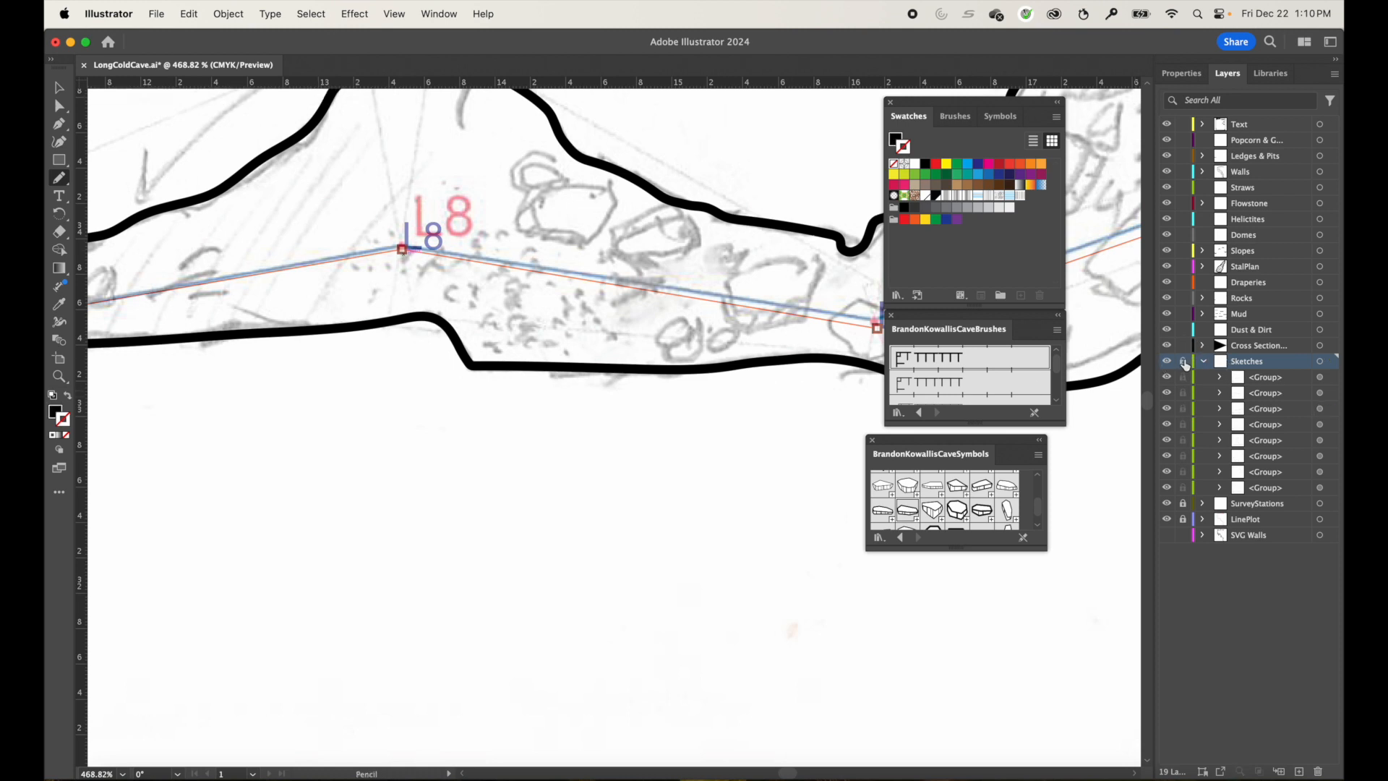
Draw a closed Pencil outline around the stippled debris near station L8 on the Dust & Dirt layer, following the lower wall.
left_click(1282, 332)
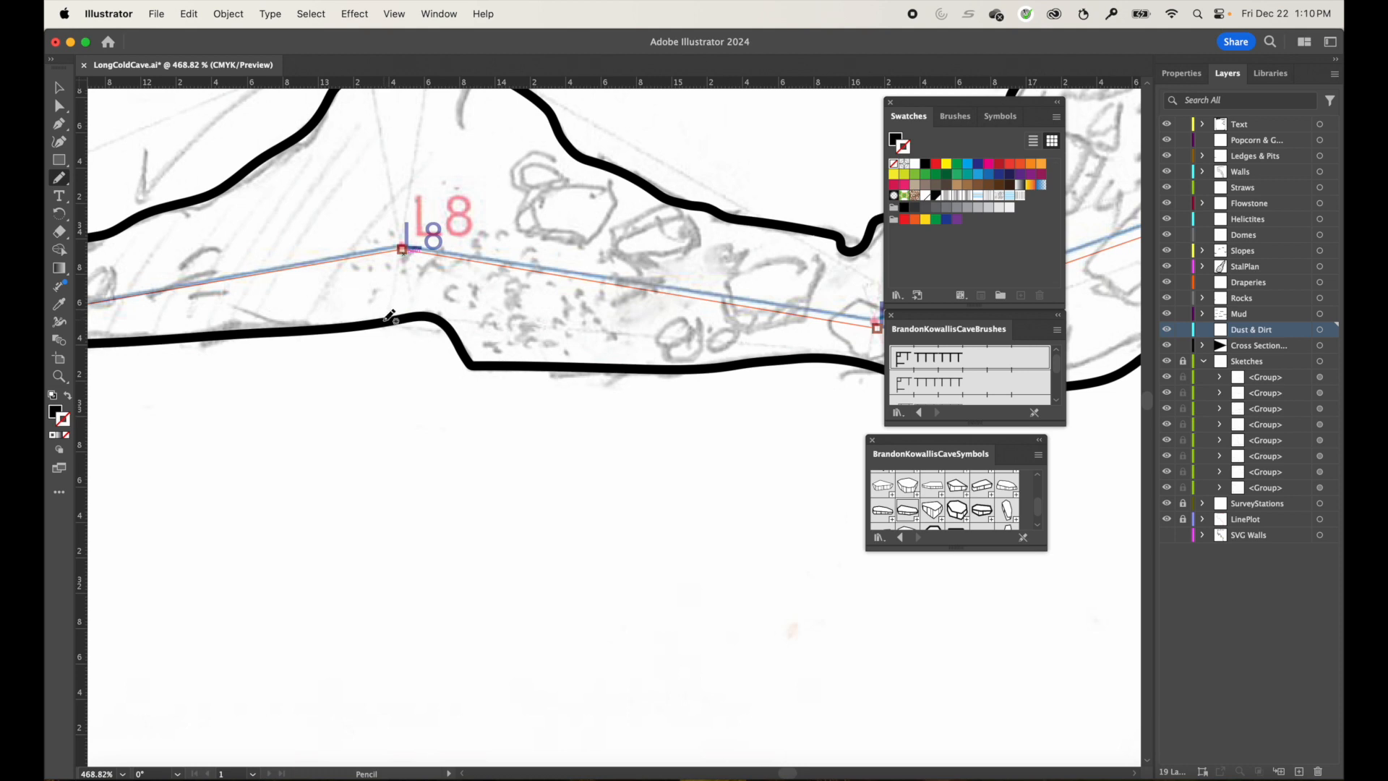
mouse_move(390, 316)
left_mouse_down()
mouse_move(346, 280)
mouse_move(354, 247)
mouse_move(446, 232)
mouse_move(512, 227)
mouse_move(622, 255)
mouse_move(657, 286)
mouse_move(645, 317)
mouse_move(656, 348)
mouse_move(628, 369)
mouse_move(480, 365)
mouse_move(403, 316)
left_mouse_up()
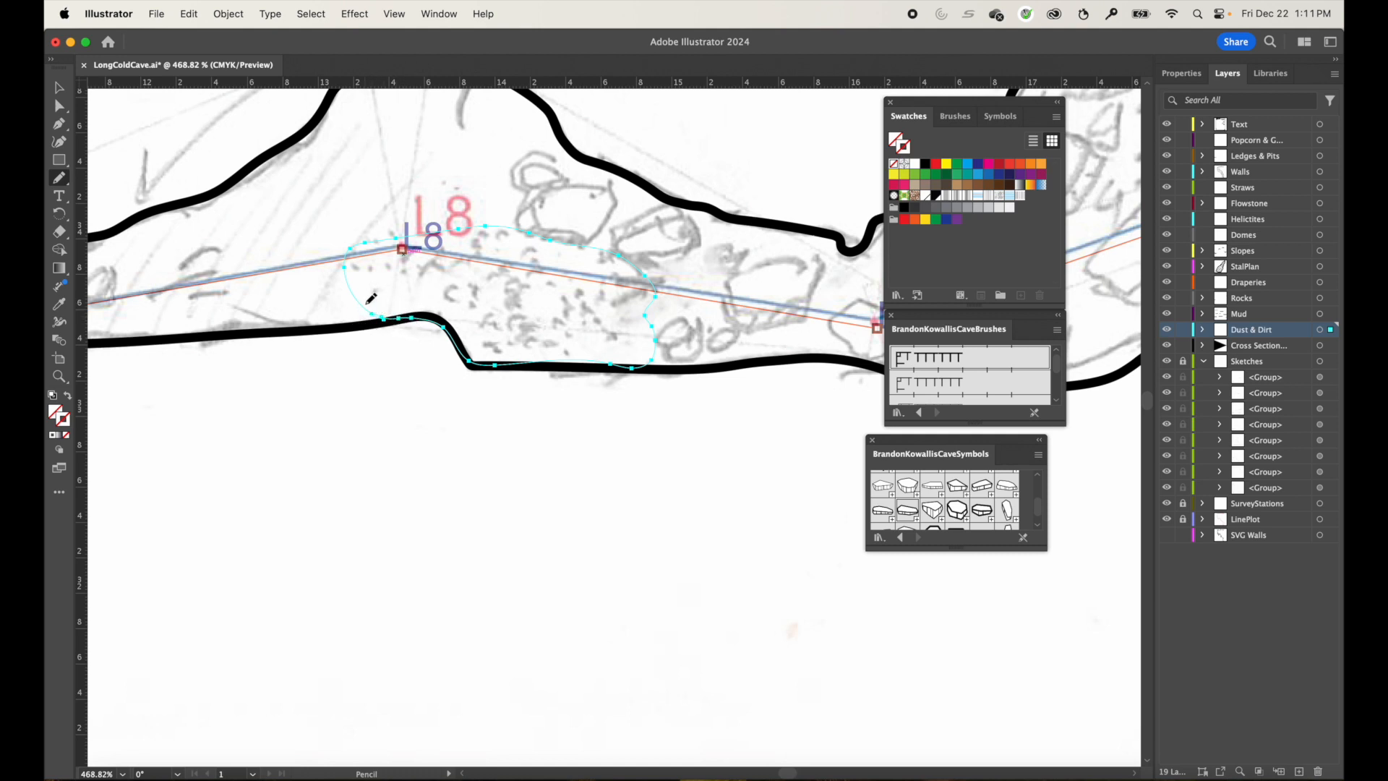
mouse_move(364, 297)
left_mouse_down()
mouse_move(419, 324)
mouse_move(439, 317)
mouse_move(397, 317)
left_mouse_up()
mouse_move(431, 316)
left_mouse_down()
mouse_move(504, 365)
mouse_move(629, 367)
left_mouse_up()
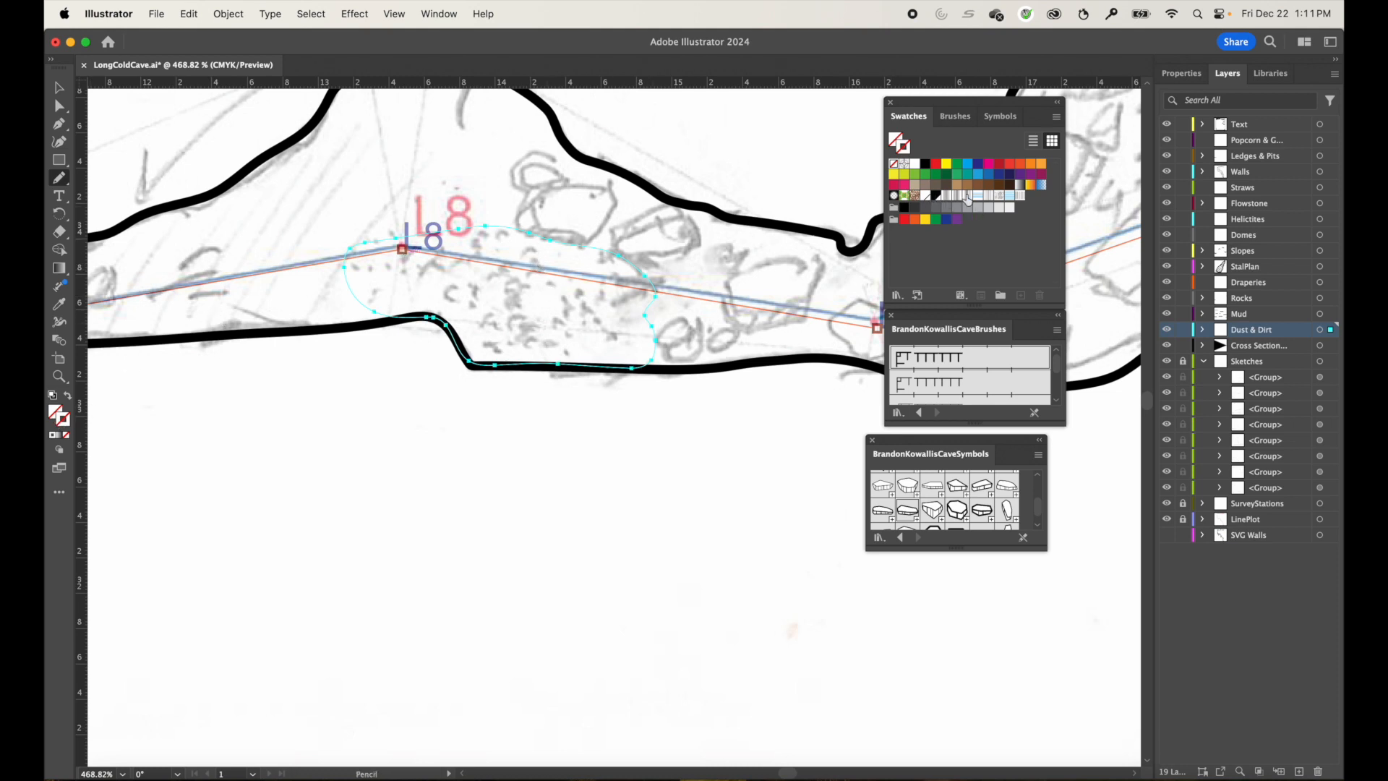
Fill the debris outline with the scattered-dot pattern swatch and close the Color panel.
key("v")
left_click(57, 412)
key("n")
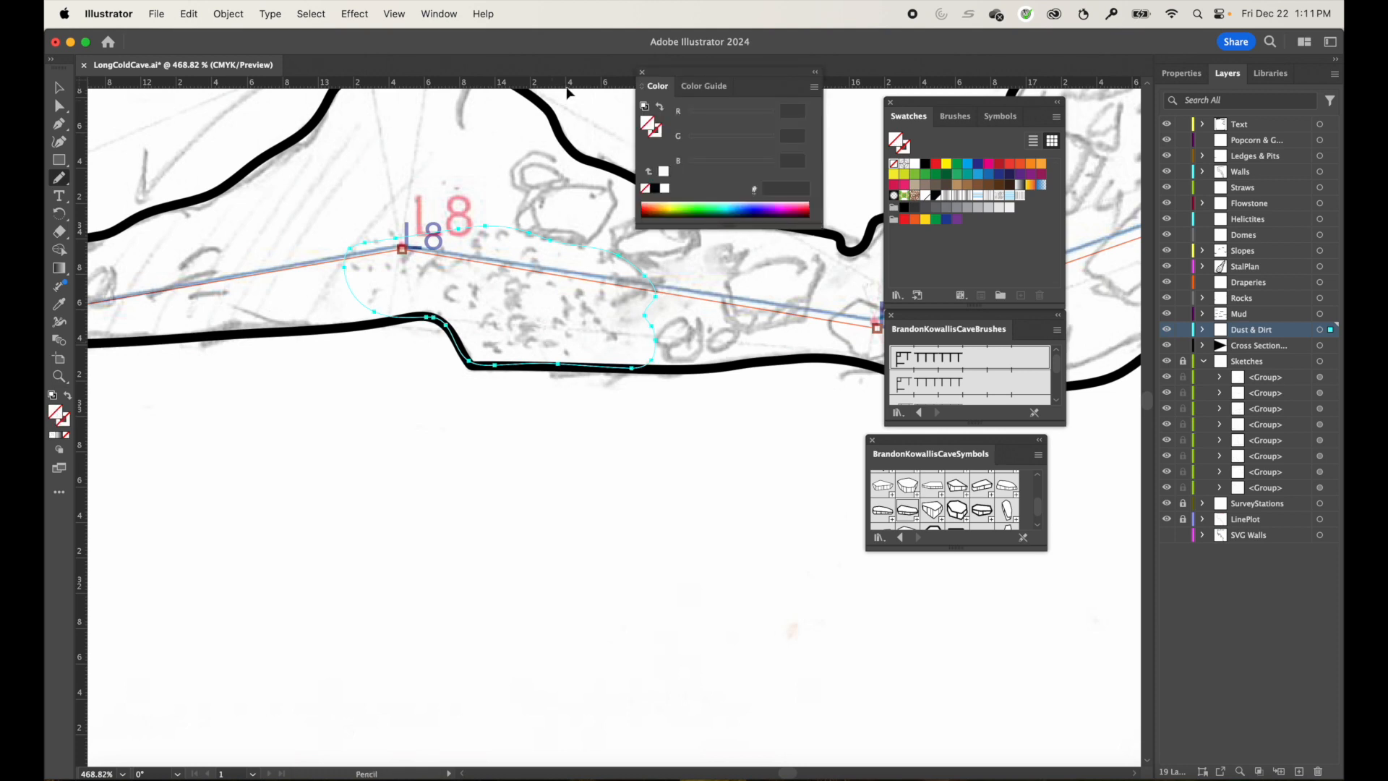
left_click(1000, 197)
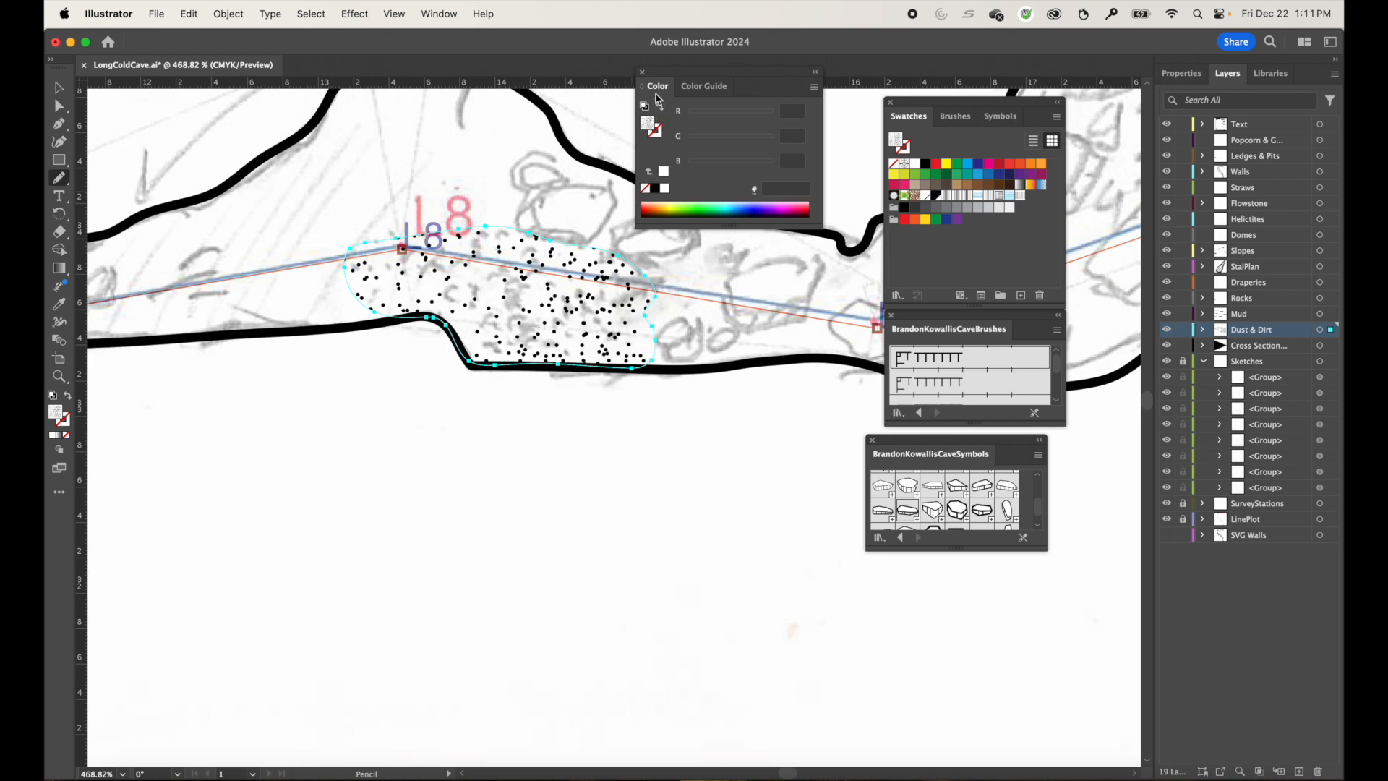
left_click(642, 72)
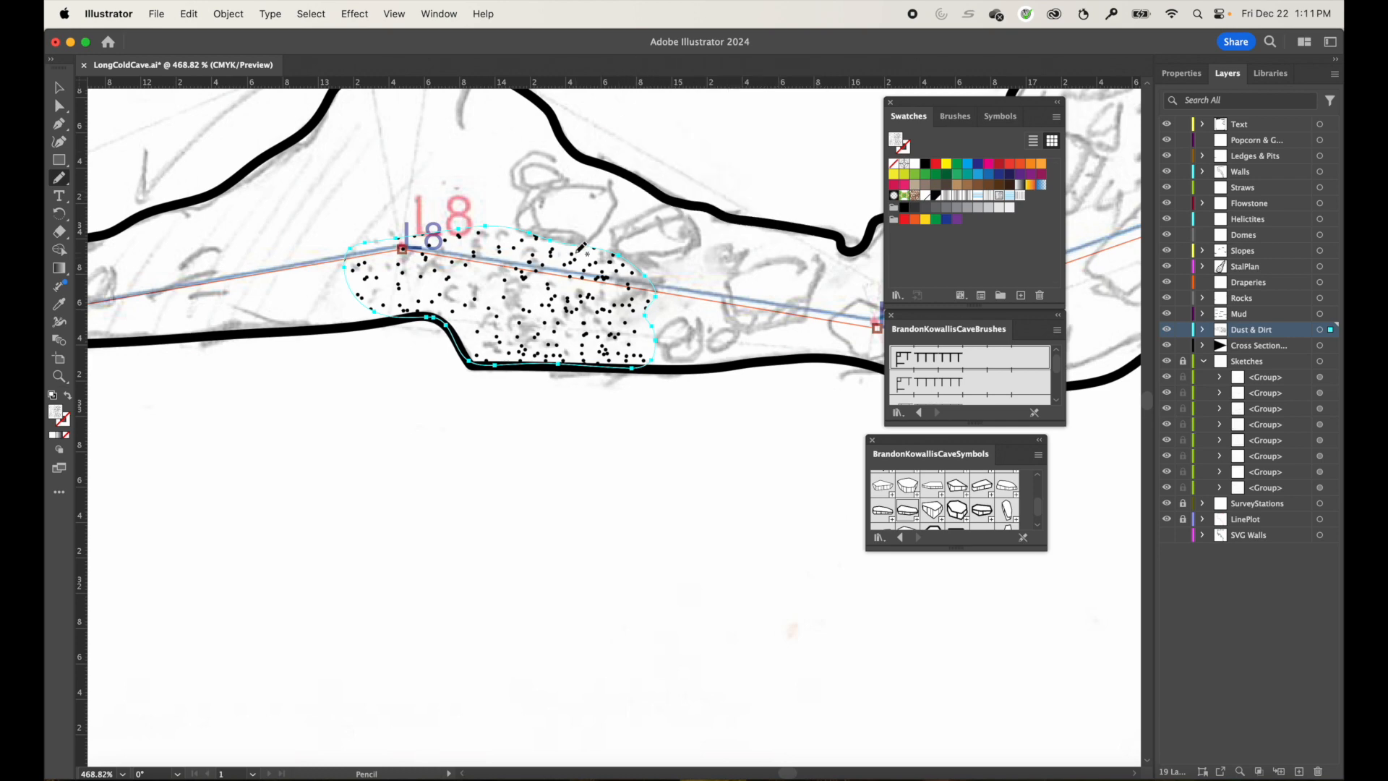
Redraw parts of the dotted area's upper, left and right edges with the Pencil to refine its shape, then deselect it.
scroll(611, 253, "up", 5)
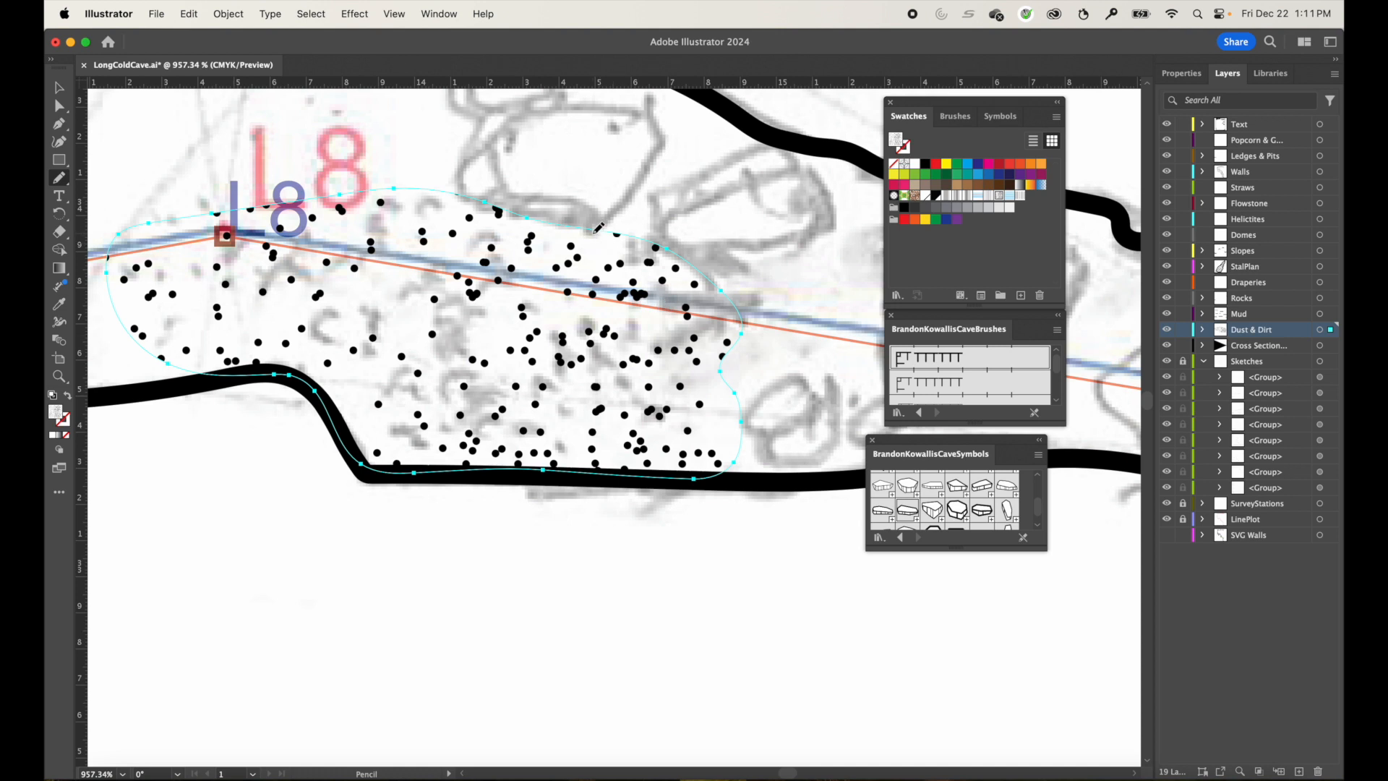
left_click_drag(597, 225, 660, 237)
left_click_drag(522, 211, 460, 194)
mouse_move(298, 202)
left_mouse_down()
mouse_move(201, 212)
mouse_move(231, 205)
left_mouse_up()
key("space")
left_click_drag(192, 264, 279, 218)
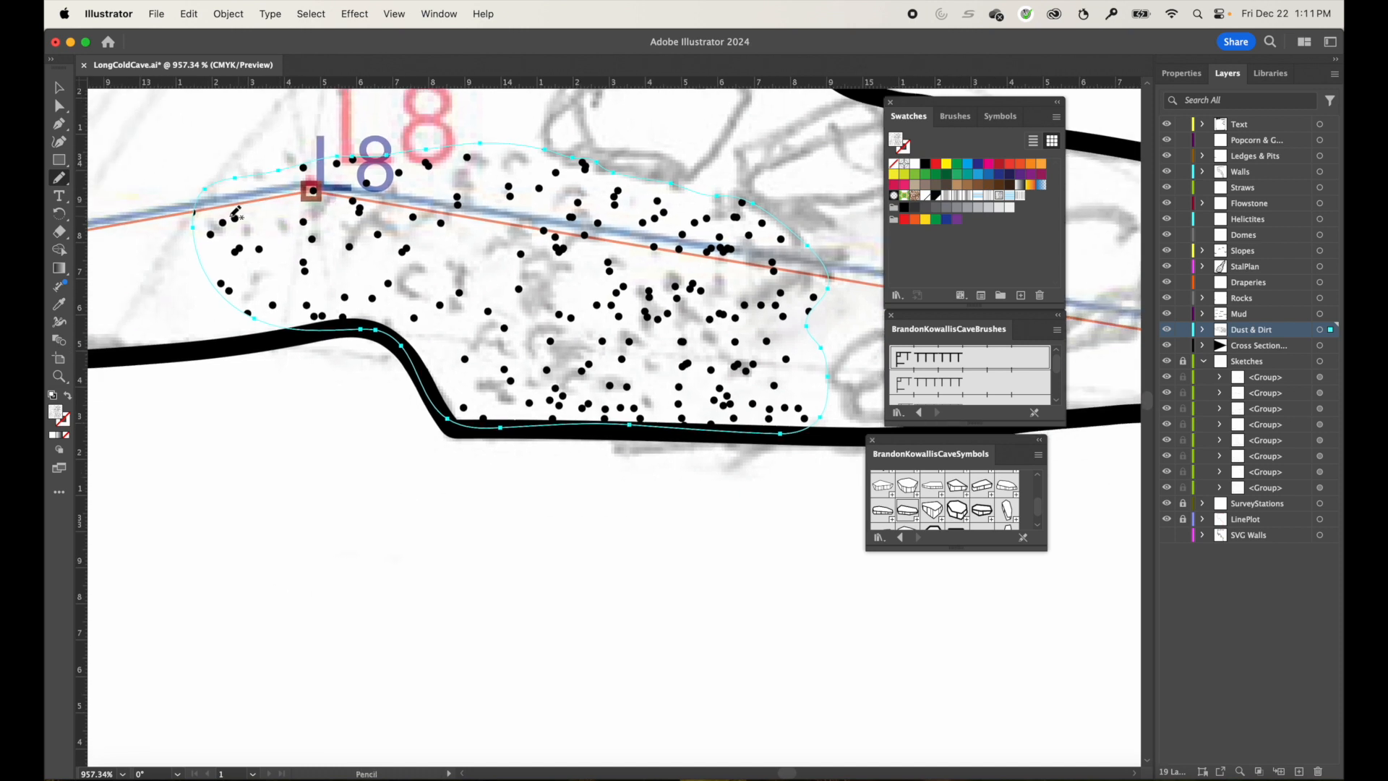
left_click_drag(206, 190, 196, 245)
left_click_drag(238, 304, 275, 317)
scroll(532, 369, "right", 5)
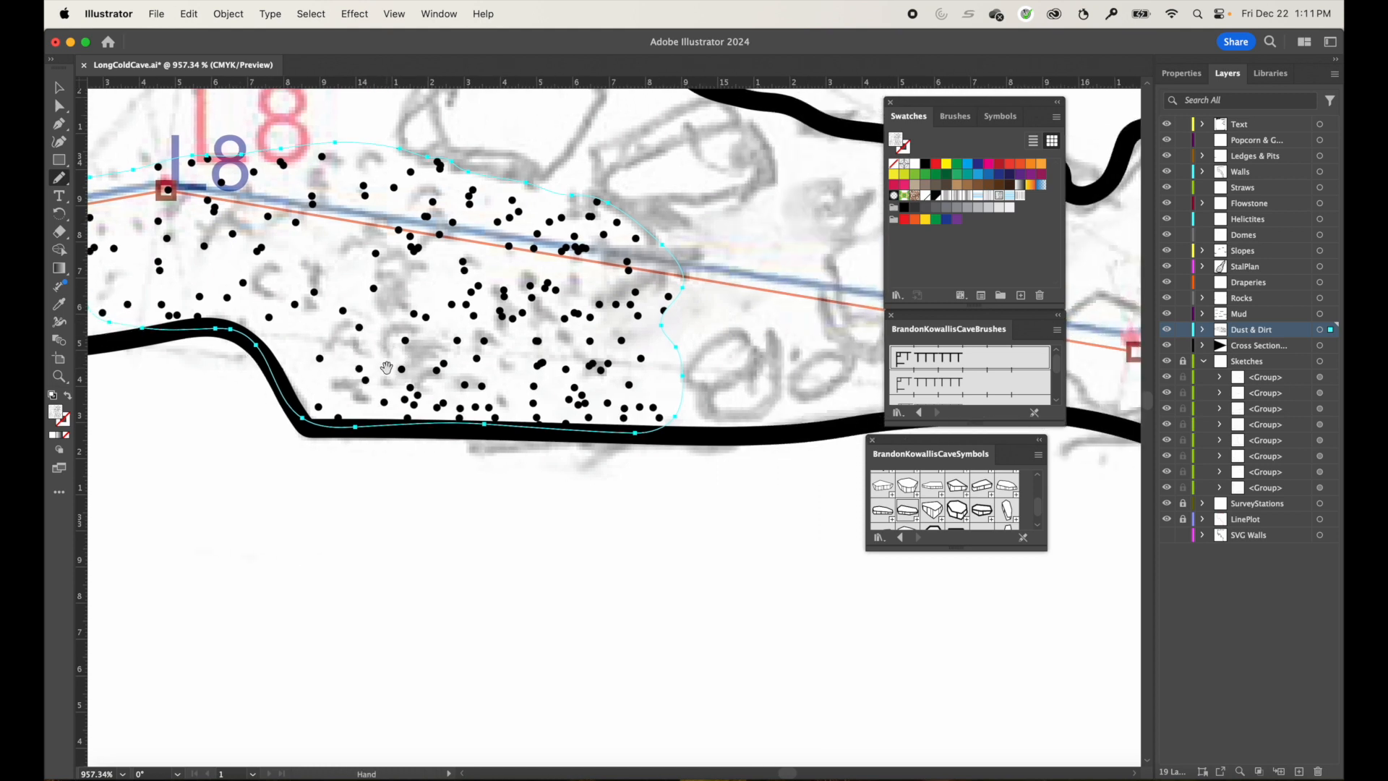
mouse_move(687, 281)
left_mouse_down()
mouse_move(657, 319)
mouse_move(675, 319)
mouse_move(671, 347)
left_mouse_up()
left_click_drag(684, 288, 679, 375)
mouse_move(685, 278)
left_mouse_down()
mouse_move(672, 338)
mouse_move(690, 390)
left_mouse_up()
mouse_move(675, 332)
left_mouse_down()
mouse_move(668, 309)
mouse_move(687, 275)
left_mouse_up()
left_click(57, 92)
left_click(513, 509)
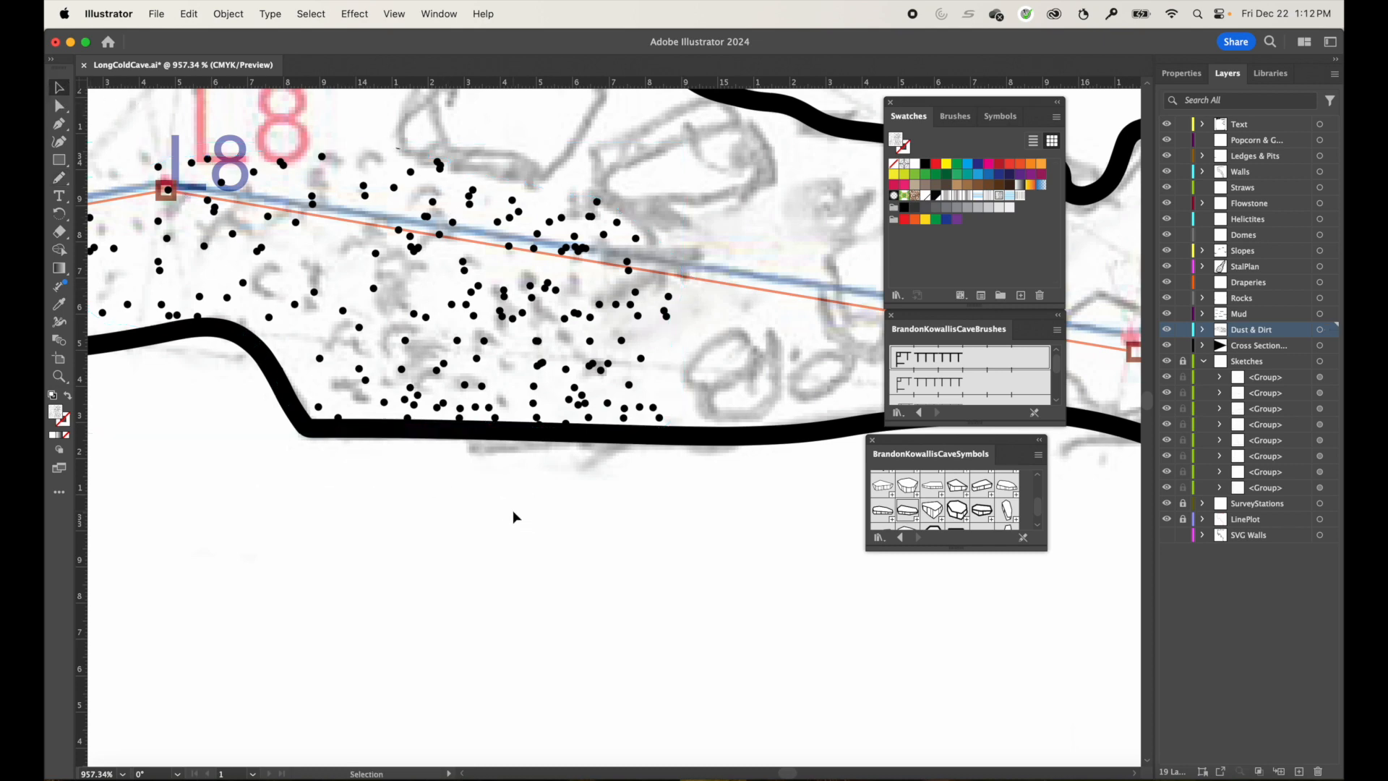
Examine the dotted area and the sketched profile passage from station L8 past L24, ending with the whole map in view.
key("a")
key("super+minus")
key("super+minus")
key("super+minus")
key("super+minus")
key("super+minus")
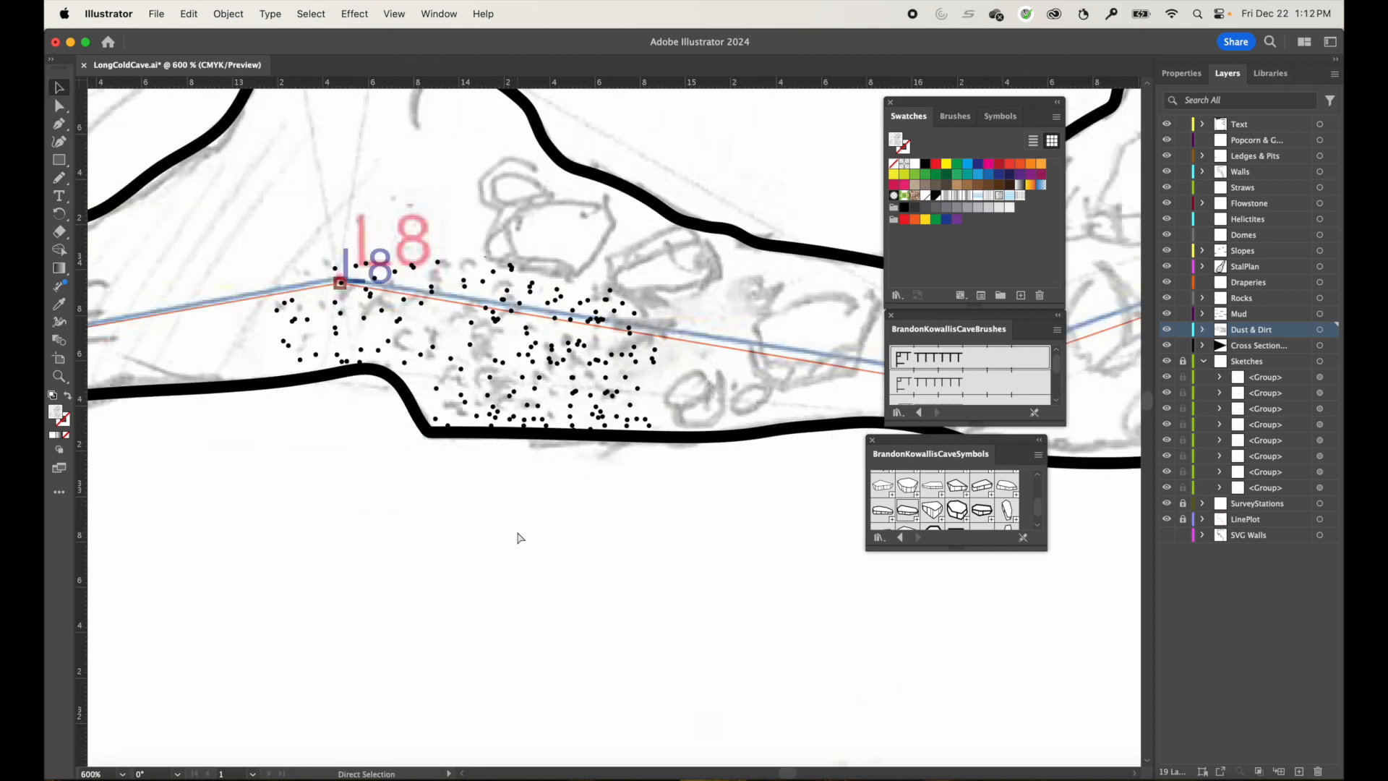
key("v")
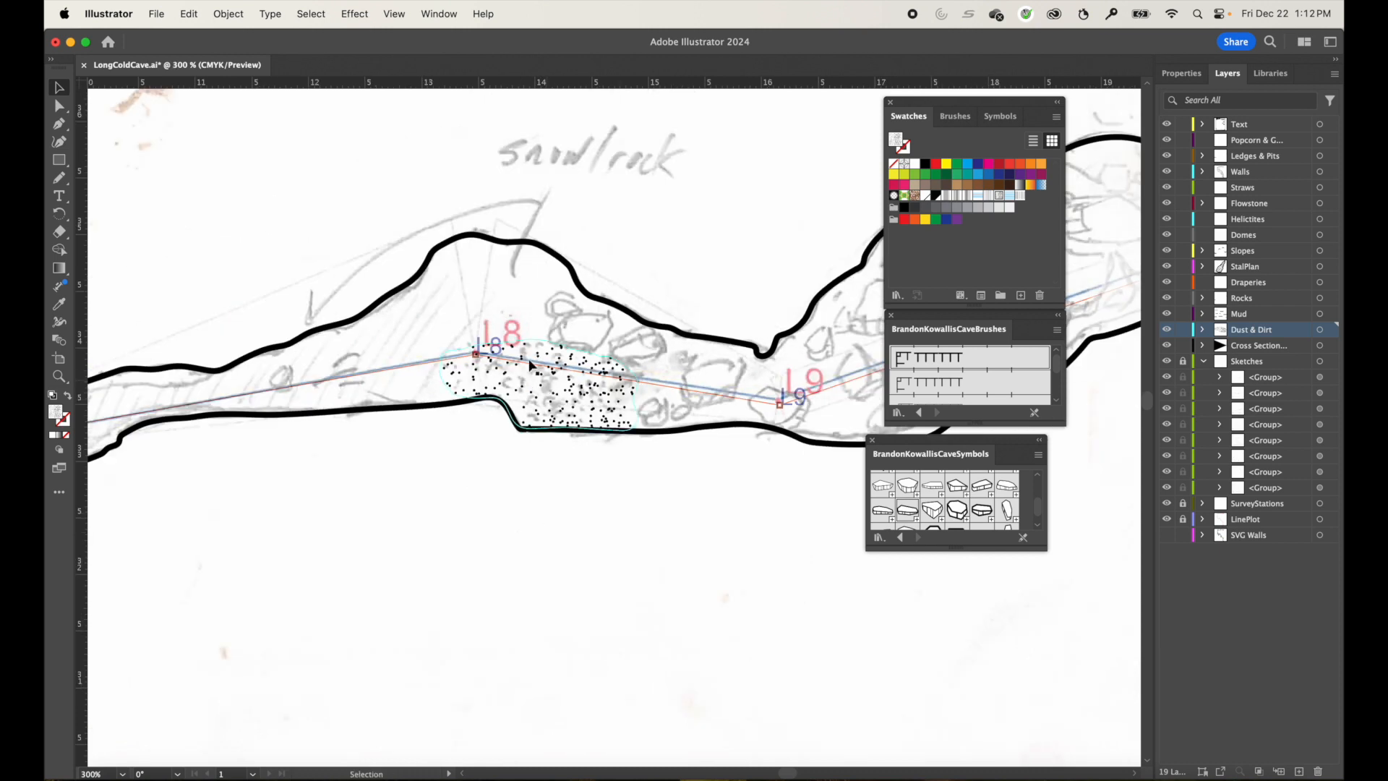
left_click_drag(573, 402, 316, 438)
left_click_drag(630, 402, 365, 387)
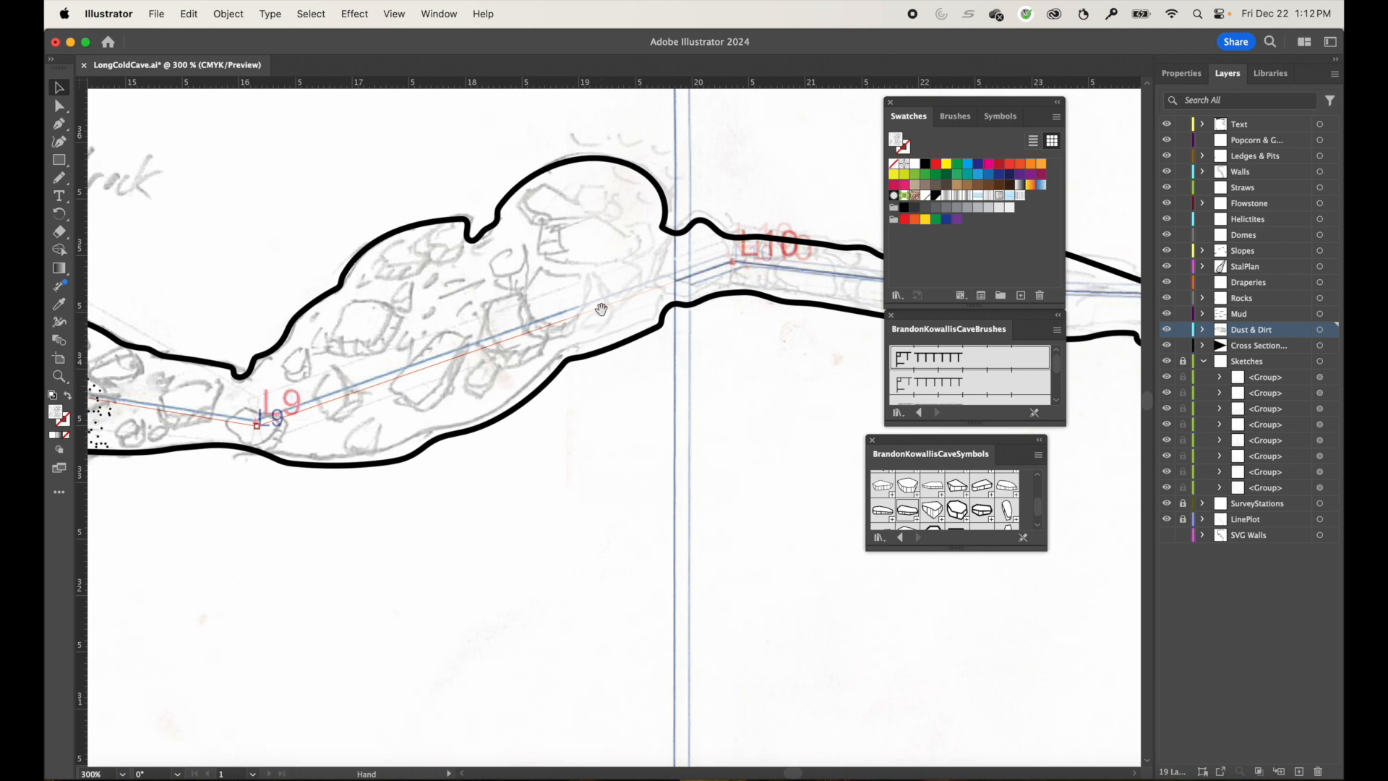
left_click_drag(602, 308, 424, 312)
left_click_drag(544, 275, 457, 297)
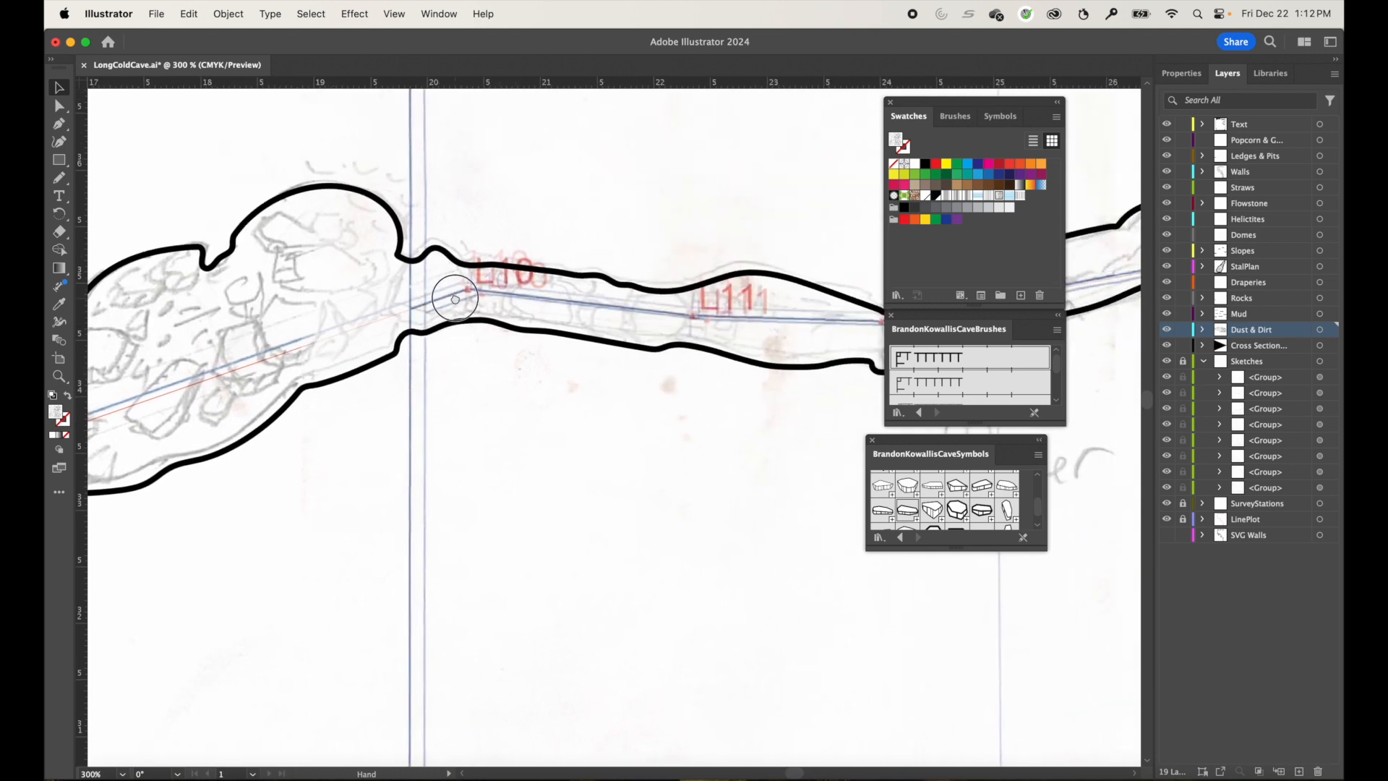
left_click_drag(673, 333, 346, 322)
left_click_drag(680, 281, 328, 340)
left_click_drag(652, 321, 397, 324)
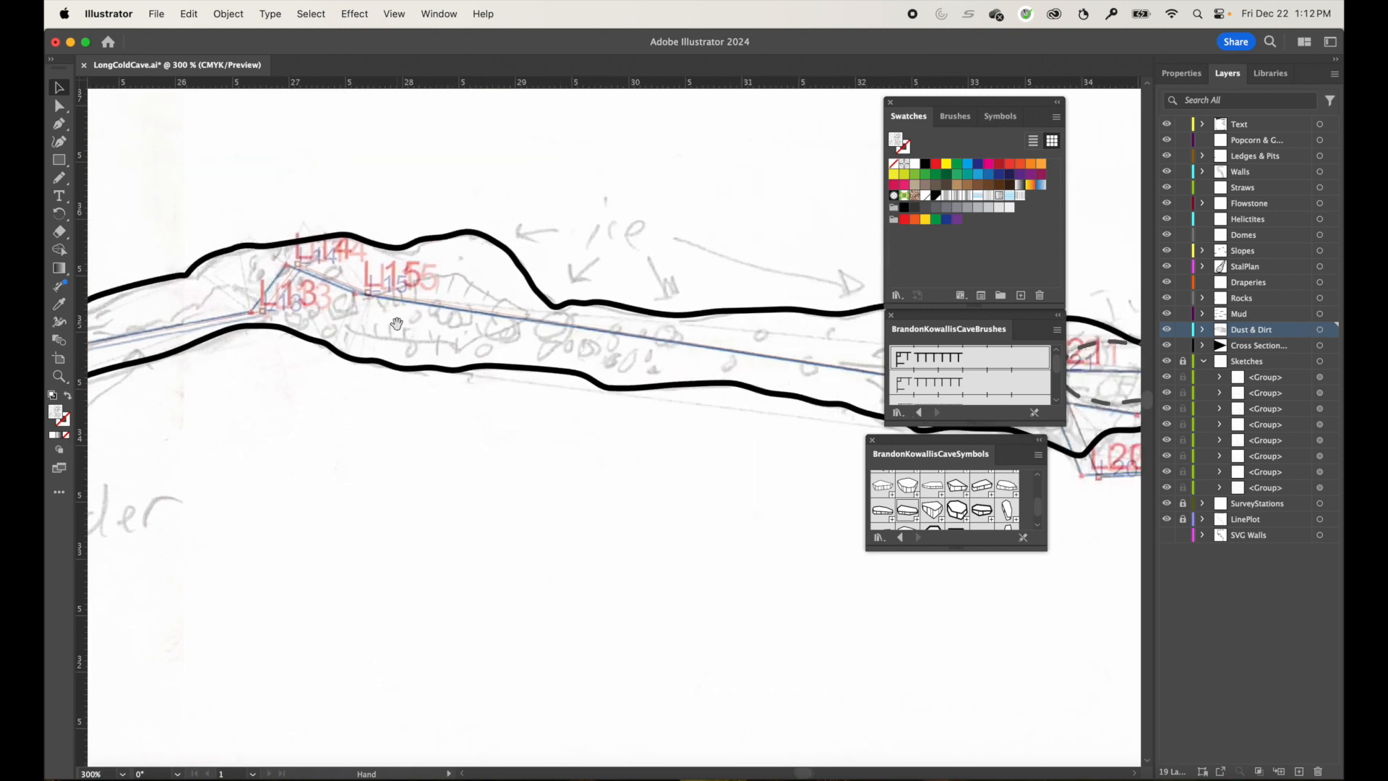
mouse_move(625, 352)
left_mouse_down()
mouse_move(389, 337)
mouse_move(508, 358)
mouse_move(370, 352)
left_mouse_up()
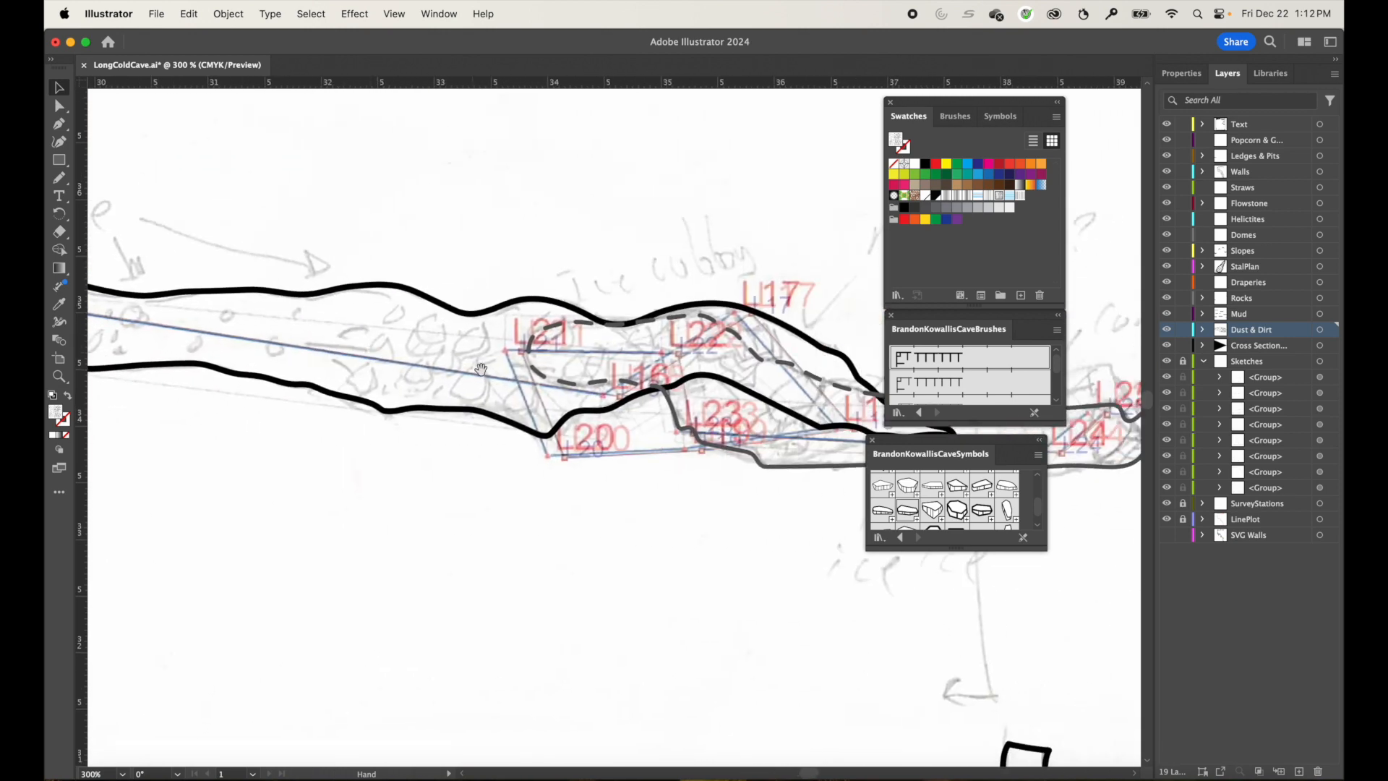
left_click_drag(481, 369, 275, 367)
key("super+0")
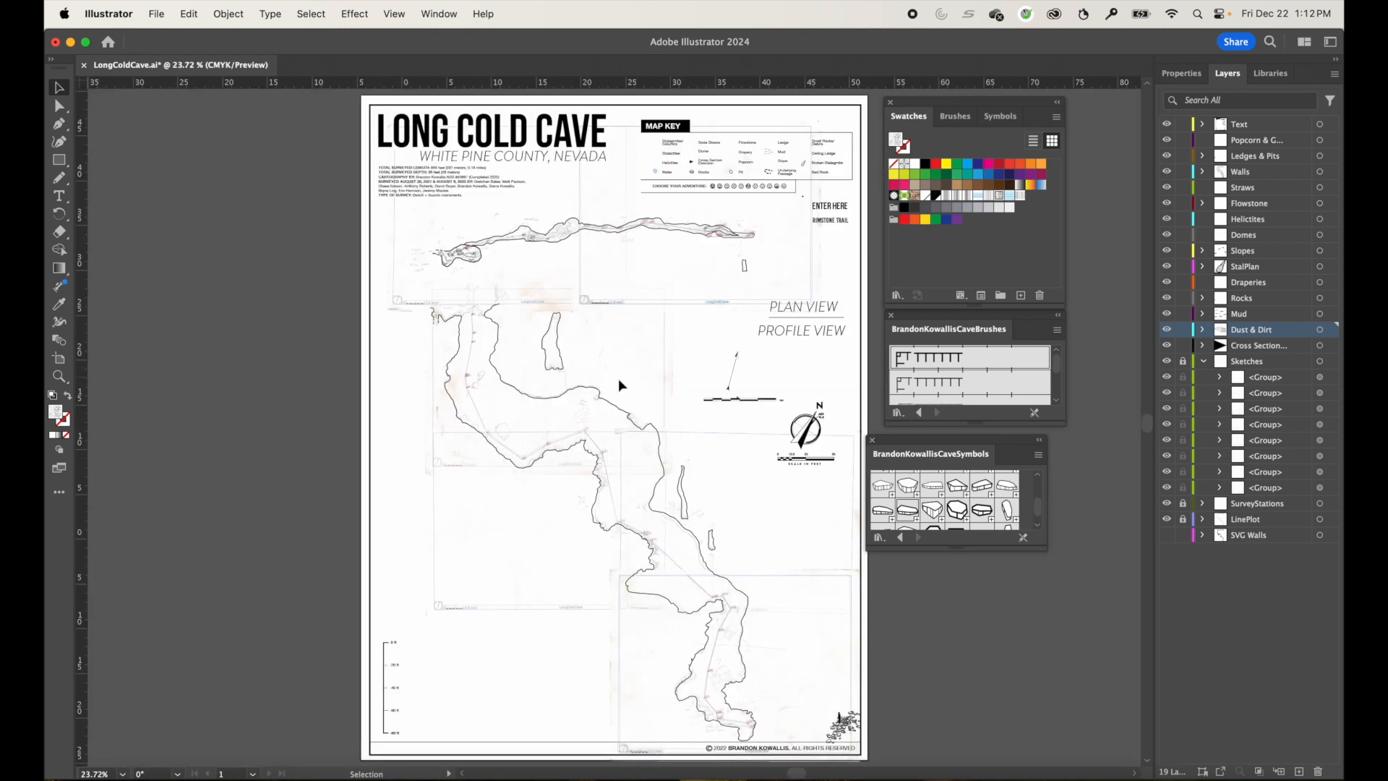
Draw the ice area's outer edge with the Pencil beside the right-hand wall above station L12, curving around the bend and back to the wall.
key("z")
left_click_drag(653, 501, 855, 688)
left_click_drag(629, 496, 821, 653)
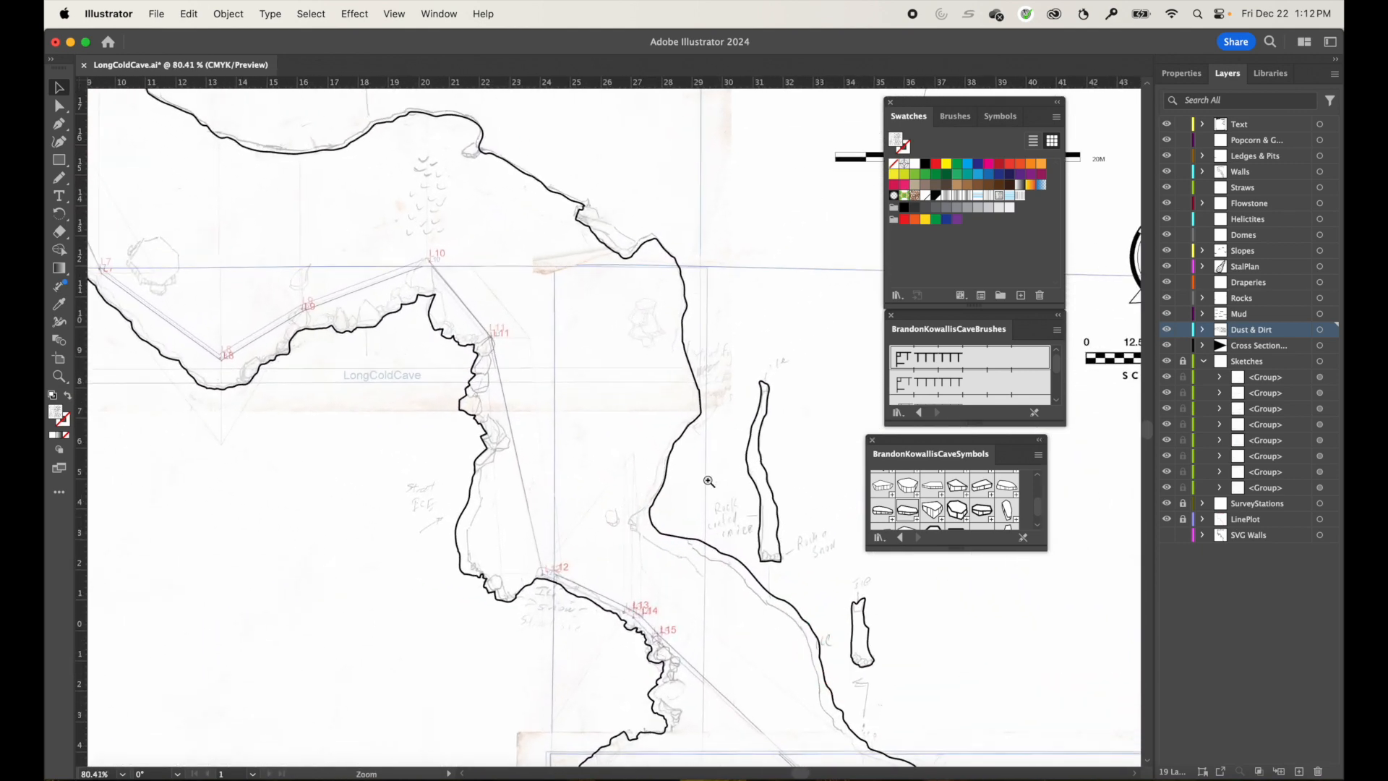
left_click_drag(706, 480, 845, 641)
left_click_drag(712, 423, 828, 556)
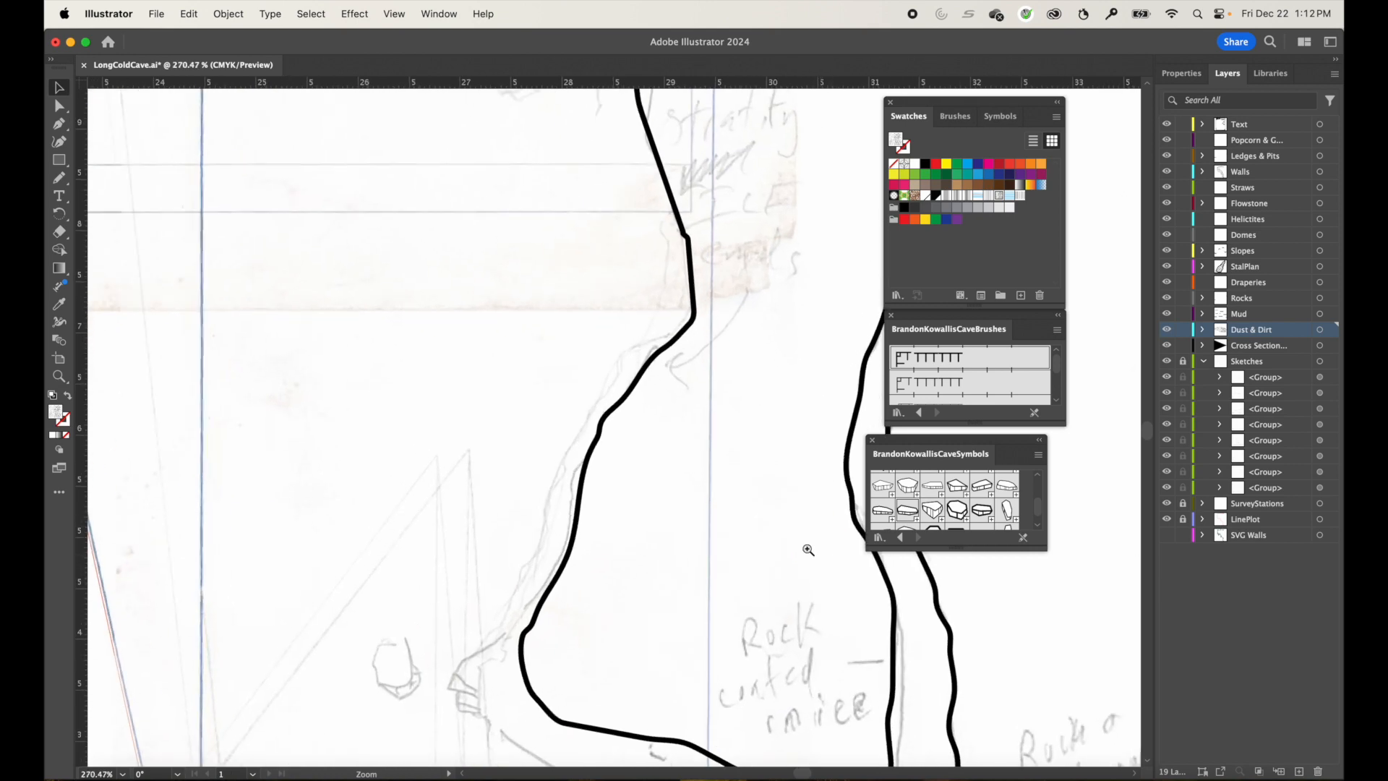
left_click_drag(684, 394, 723, 462)
key("n")
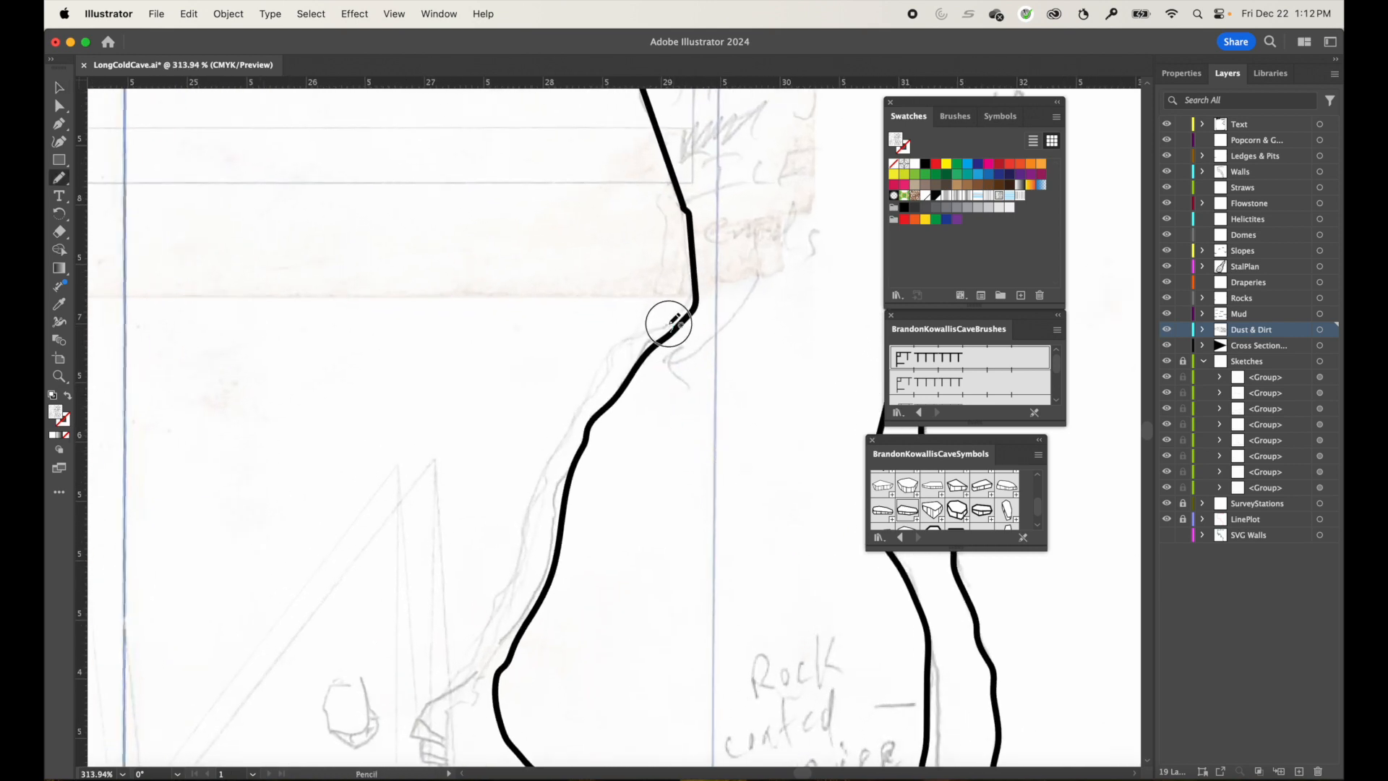
mouse_move(671, 326)
left_mouse_down()
mouse_move(626, 333)
mouse_move(587, 389)
left_mouse_up()
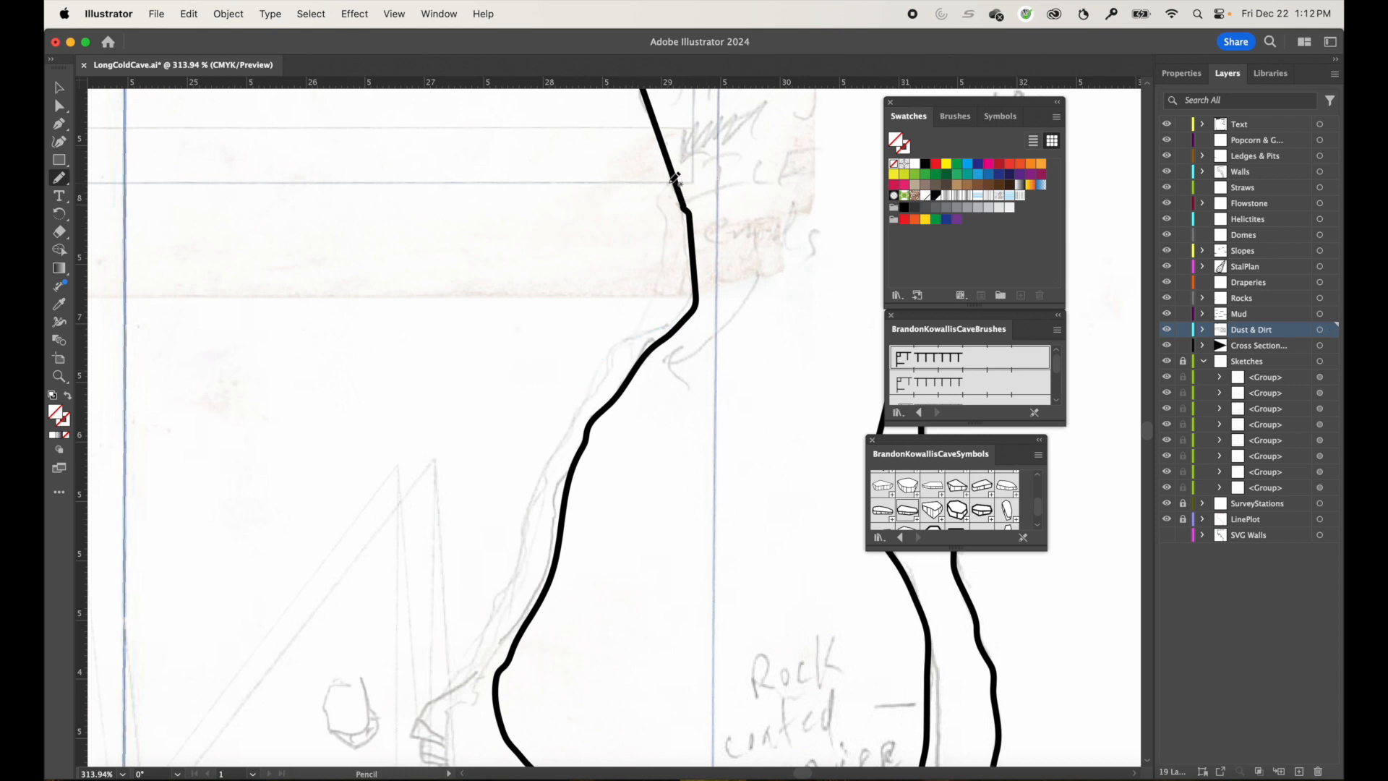
mouse_move(635, 216)
left_mouse_down()
mouse_move(607, 505)
mouse_move(579, 322)
left_mouse_up()
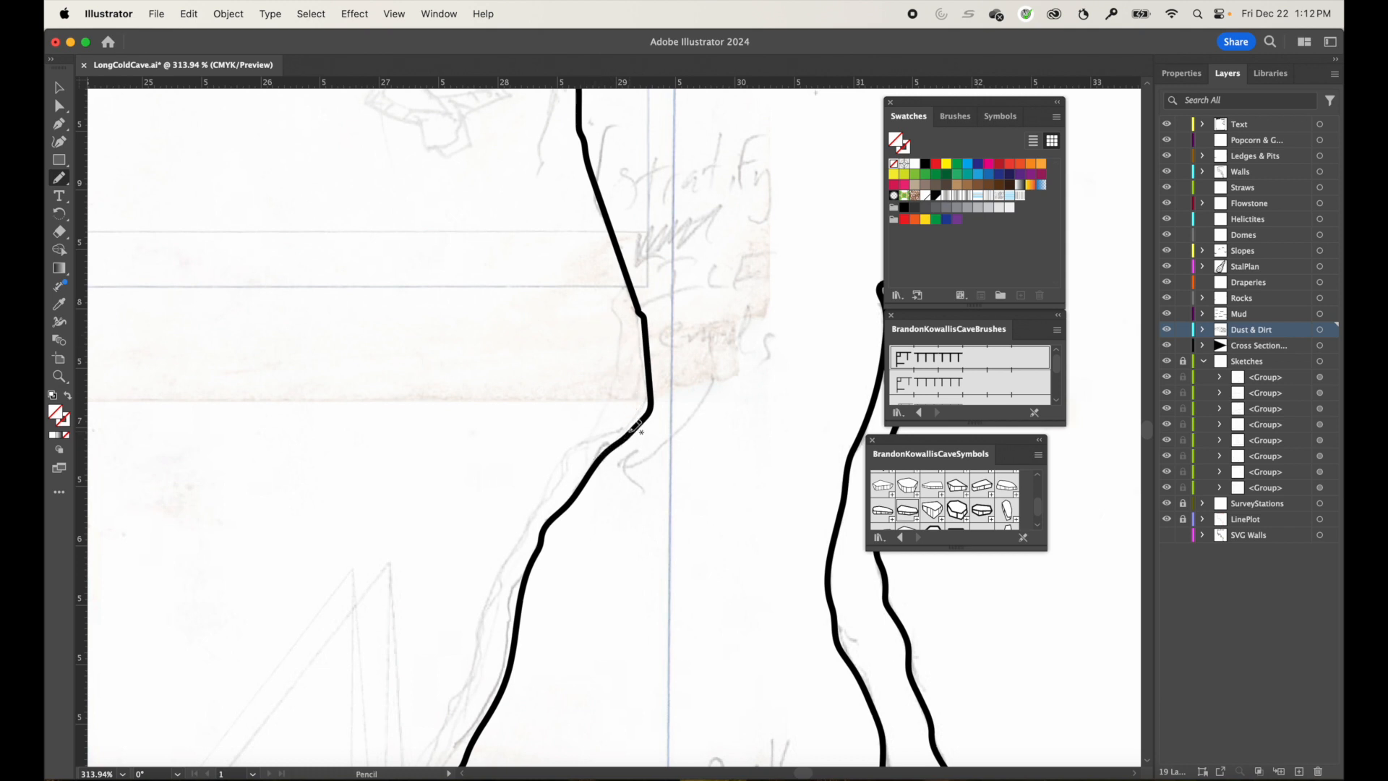
mouse_move(636, 426)
left_mouse_down()
mouse_move(567, 453)
mouse_move(483, 583)
mouse_move(455, 664)
left_mouse_up()
scroll(480, 490, "down", 6)
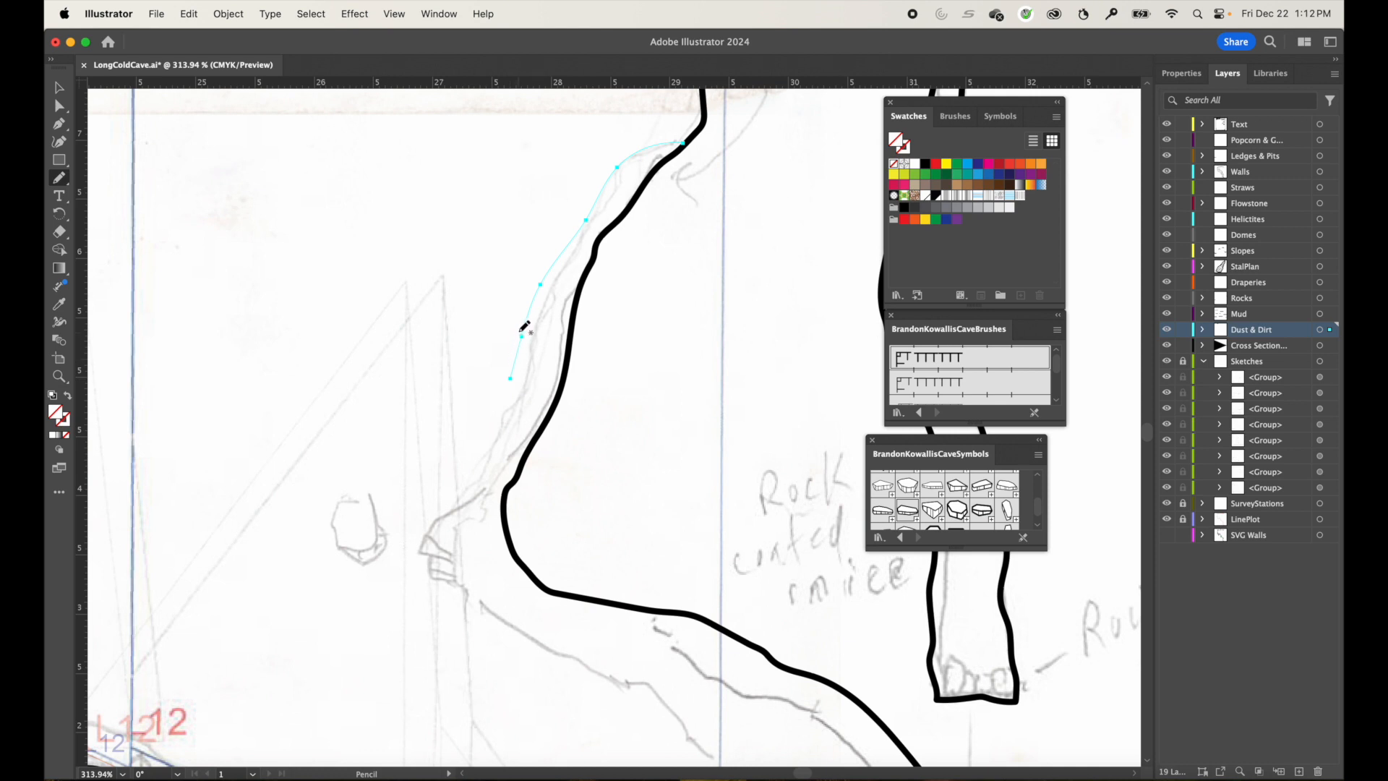
mouse_move(534, 305)
left_mouse_down()
mouse_move(508, 419)
mouse_move(434, 527)
left_mouse_up()
mouse_move(489, 459)
left_mouse_down()
mouse_move(452, 556)
mouse_move(457, 587)
mouse_move(471, 609)
mouse_move(526, 626)
mouse_move(496, 610)
mouse_move(428, 492)
mouse_move(457, 508)
mouse_move(498, 503)
mouse_move(447, 441)
mouse_move(433, 388)
mouse_move(477, 305)
mouse_move(479, 427)
mouse_move(628, 582)
left_mouse_up()
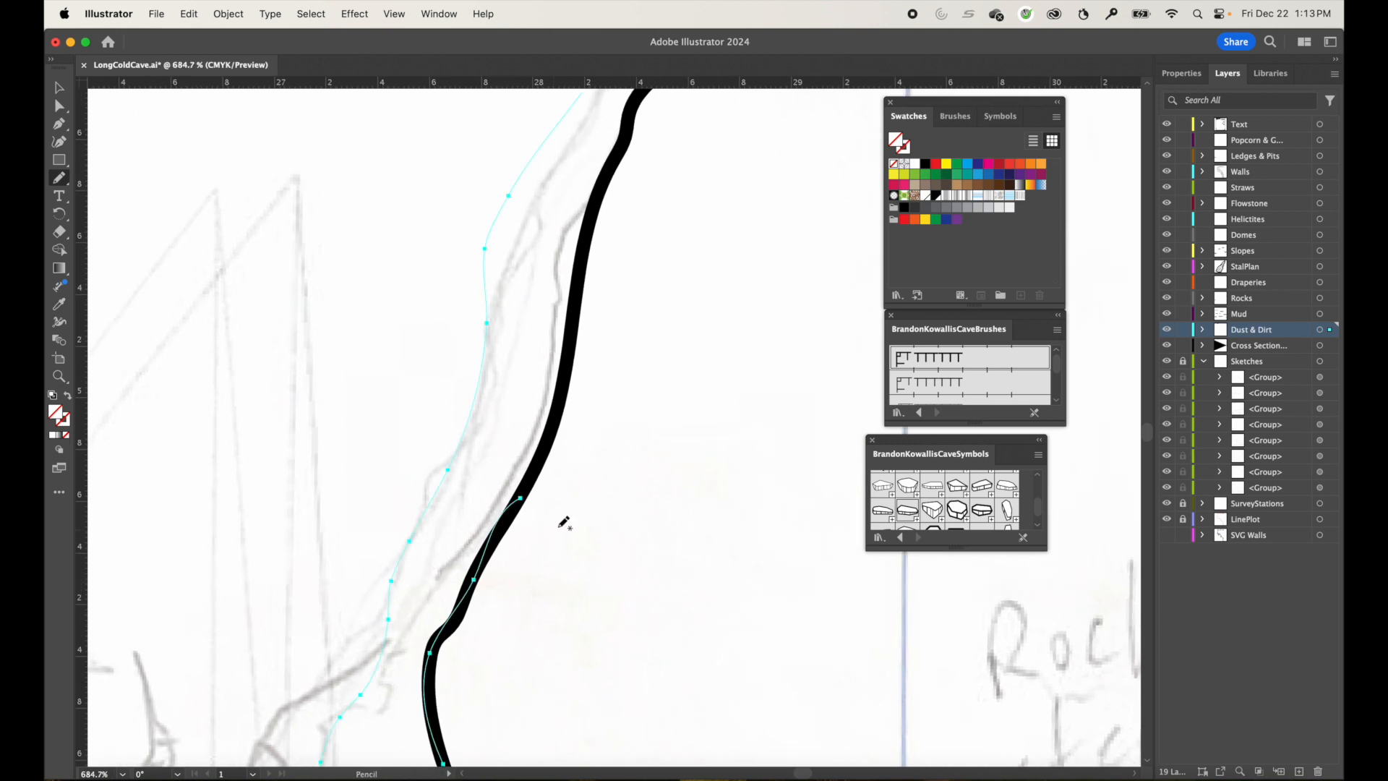
Extend the ice outline up along the wall line with the Pencil and close it at its upper end.
mouse_move(519, 498)
left_mouse_down()
mouse_move(594, 222)
mouse_move(583, 402)
mouse_move(597, 441)
mouse_move(586, 419)
mouse_move(619, 344)
left_mouse_up()
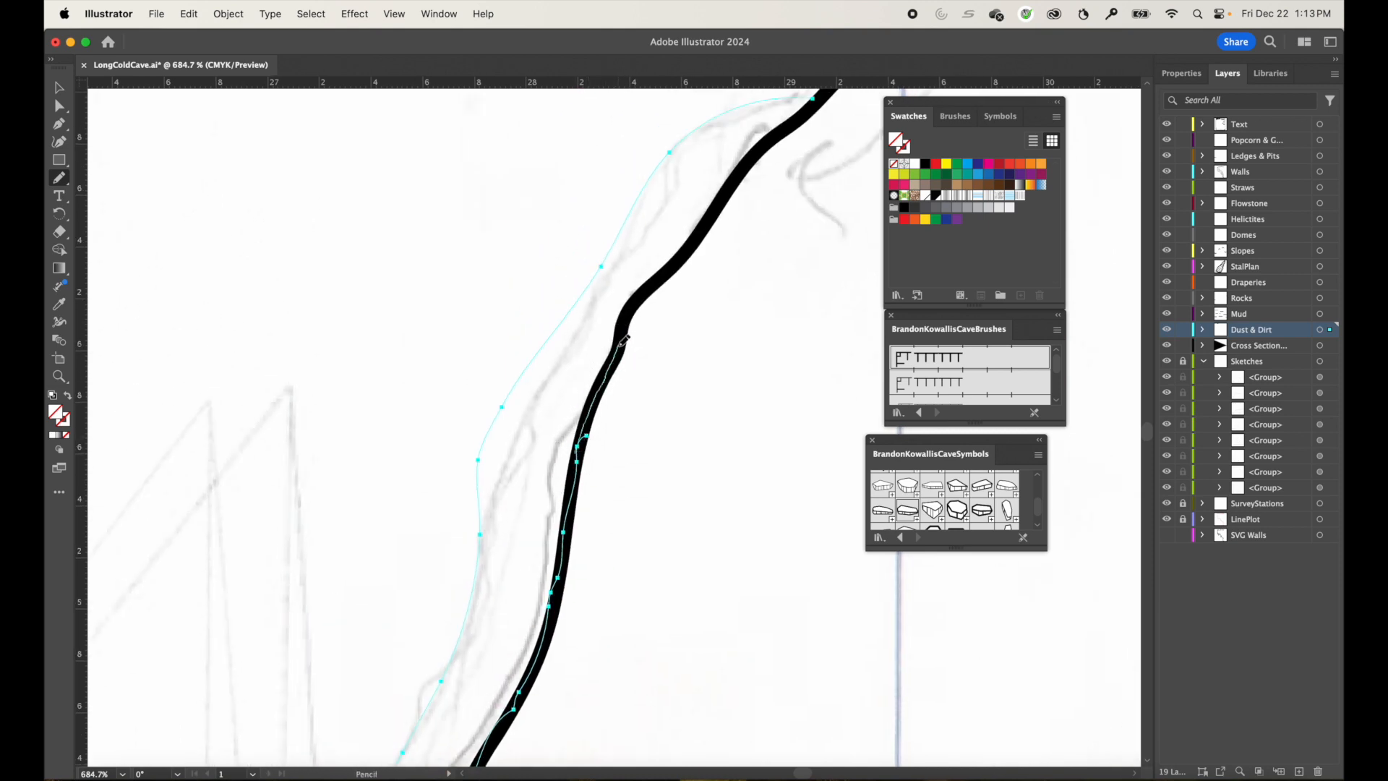
mouse_move(577, 485)
left_mouse_down()
mouse_move(636, 301)
mouse_move(683, 261)
mouse_move(732, 259)
mouse_move(752, 218)
mouse_move(729, 193)
mouse_move(752, 161)
mouse_move(660, 275)
left_mouse_up()
scroll(700, 233, "up", 5)
scroll(700, 233, "right", 3)
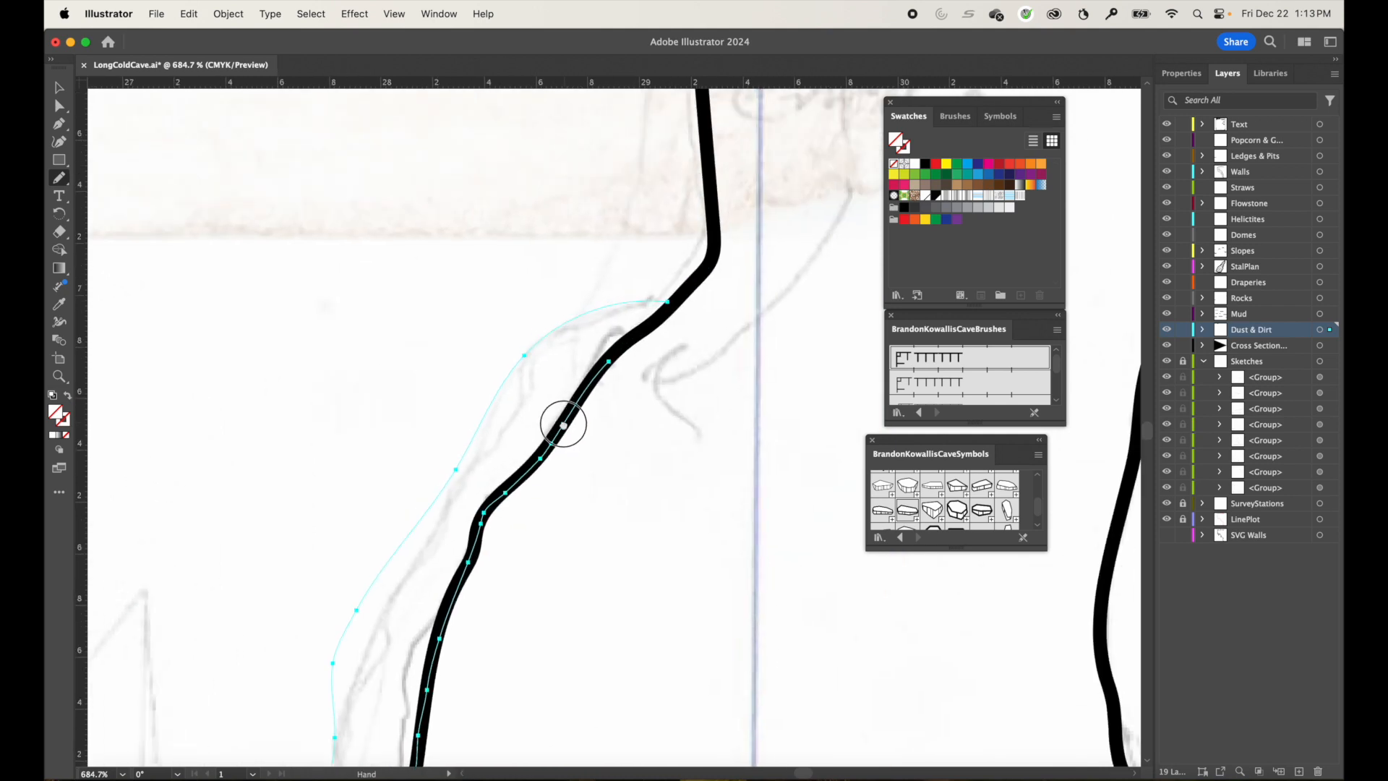
mouse_move(606, 371)
left_mouse_down()
mouse_move(673, 304)
mouse_move(642, 308)
left_mouse_up()
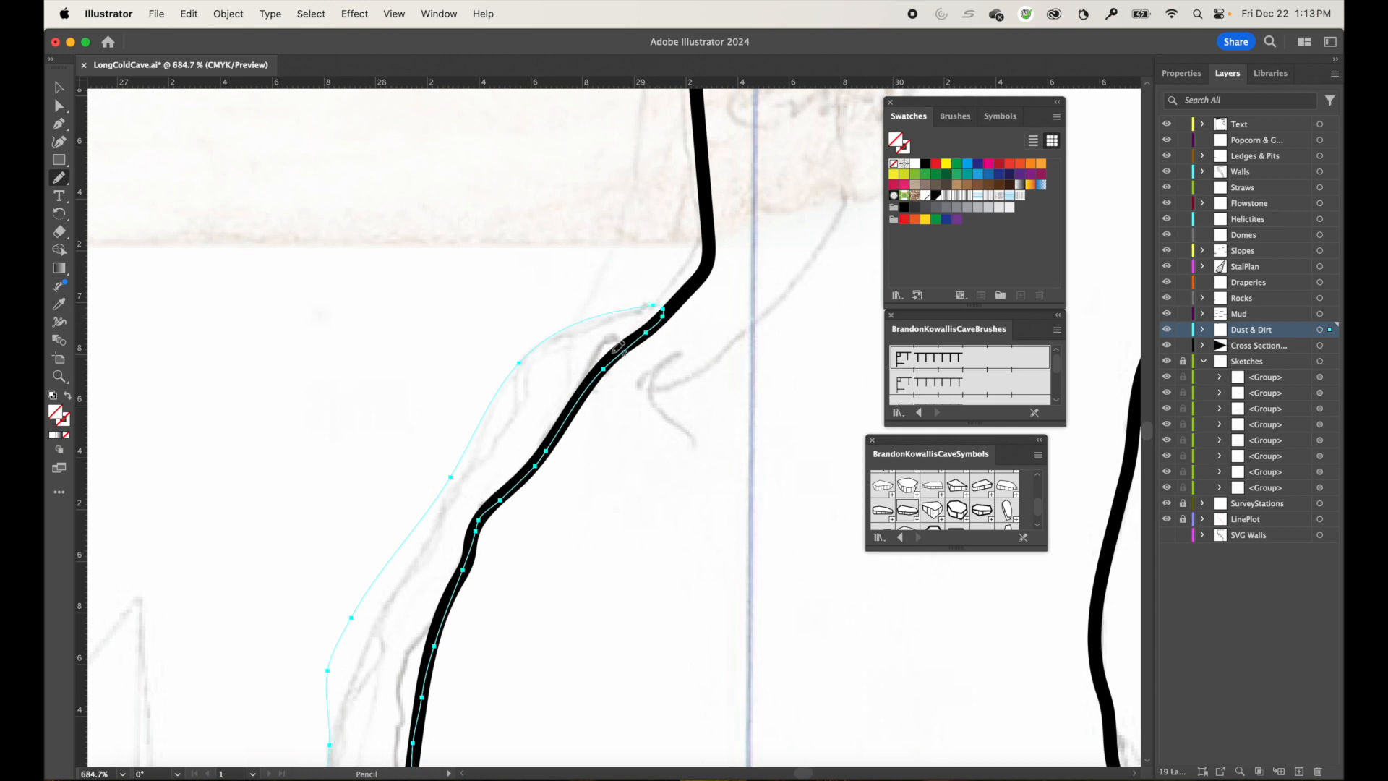
Try the blue-banded and blue-lined pattern swatches as the ice area's fill, ending on the banded New Pattern Swatch 7.
key("super+shift+a")
left_click(61, 89)
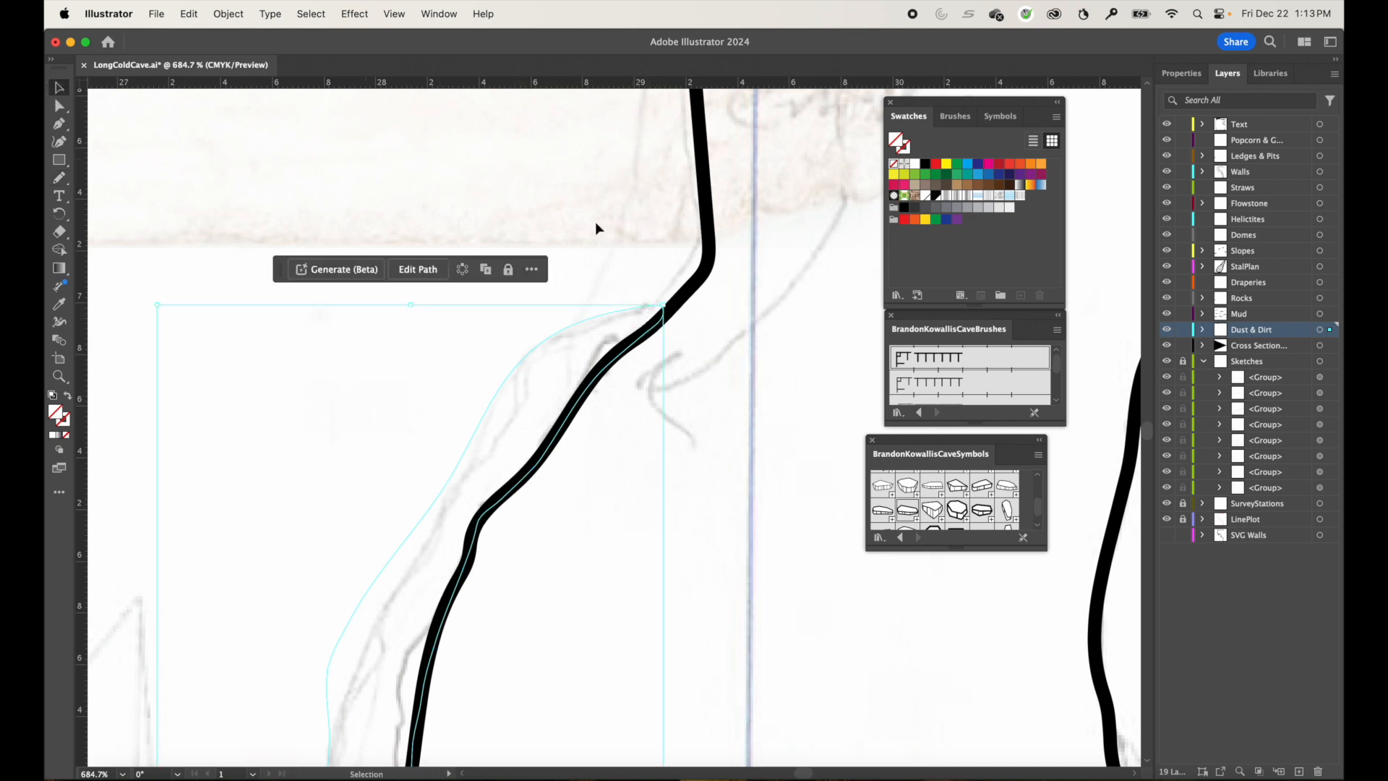
left_click(1011, 200)
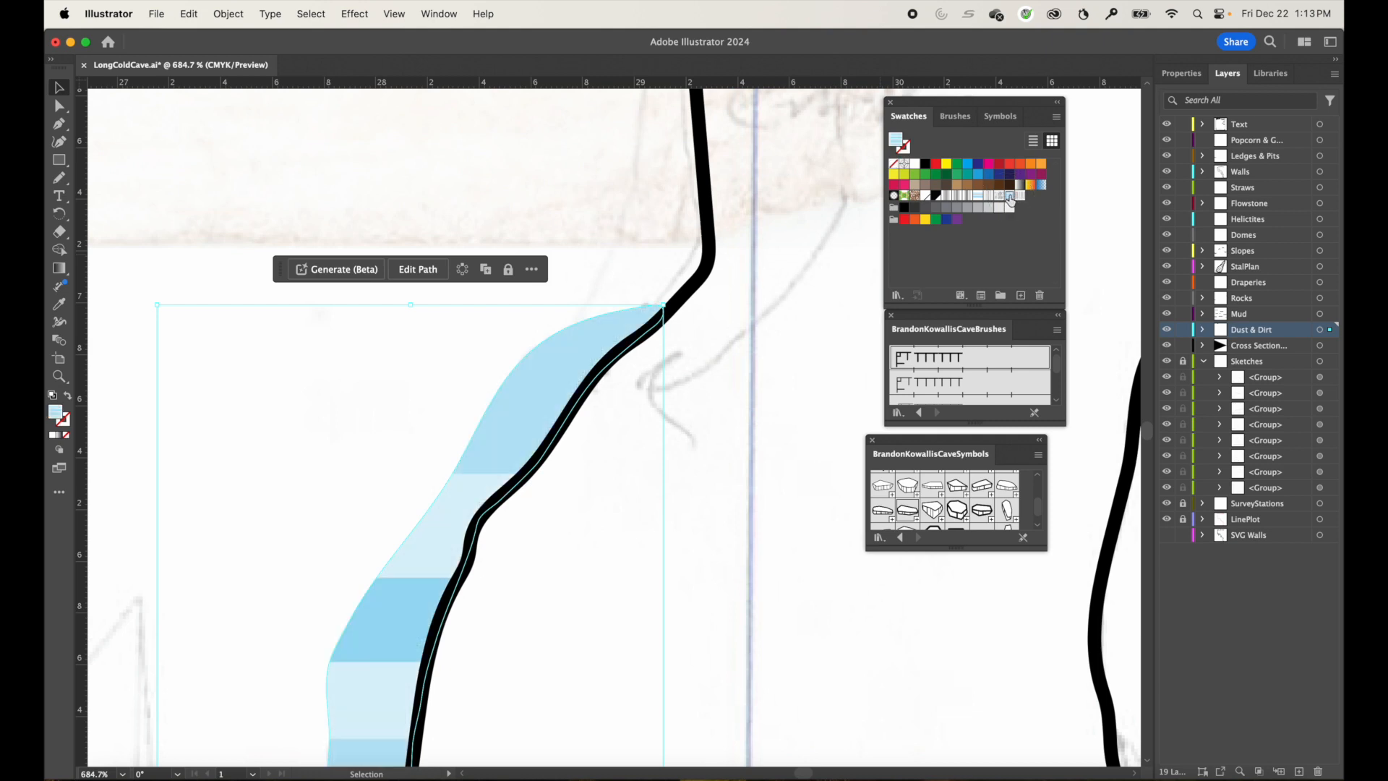
key("a")
scroll(612, 451, "down", 4)
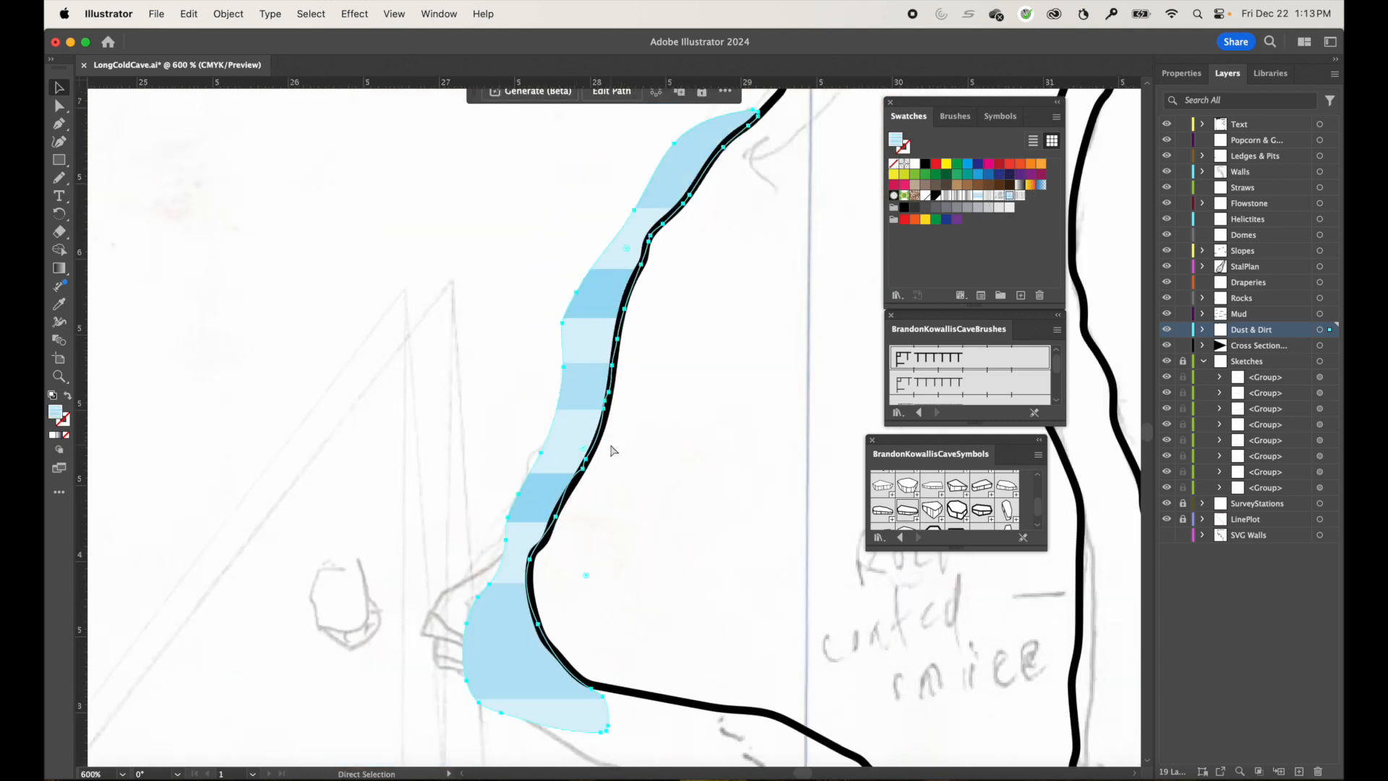
scroll(611, 450, "down", 2)
key("v")
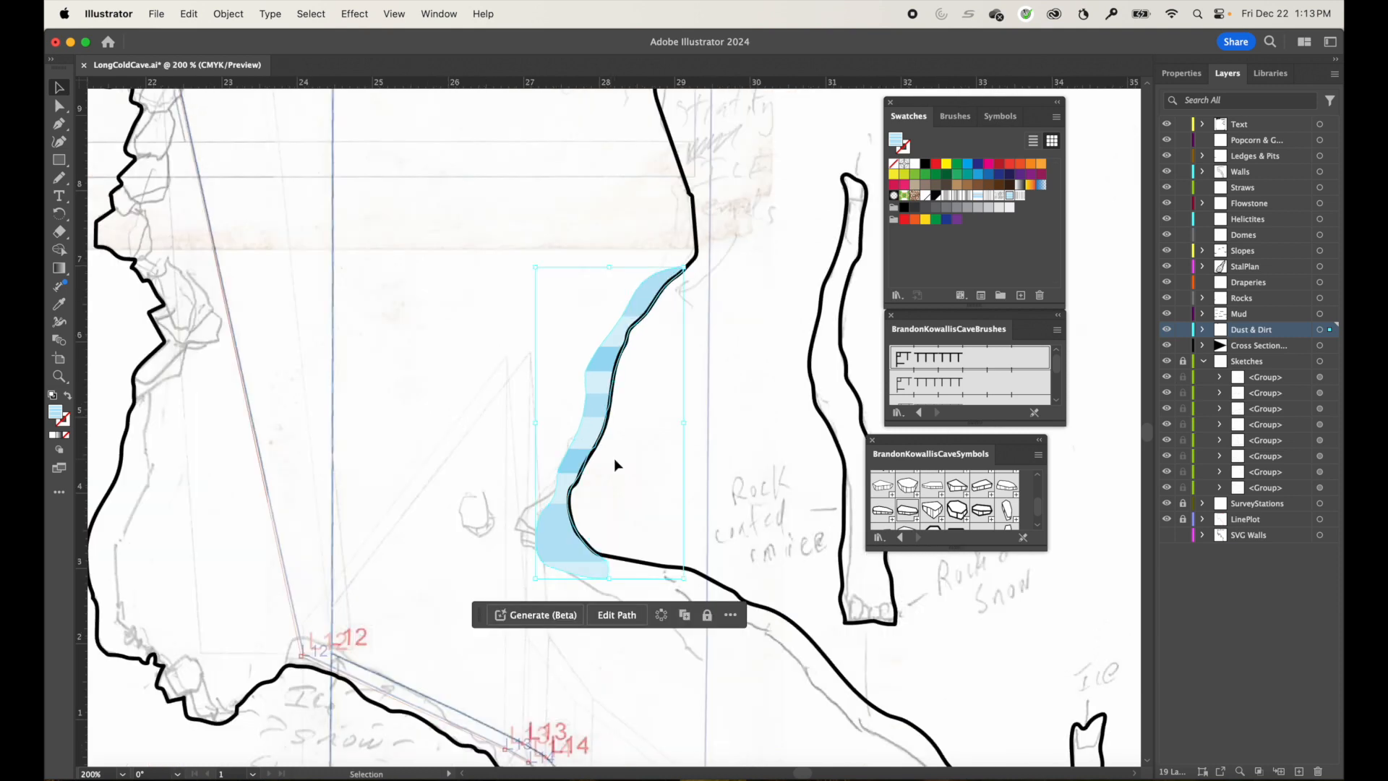
left_click(981, 200)
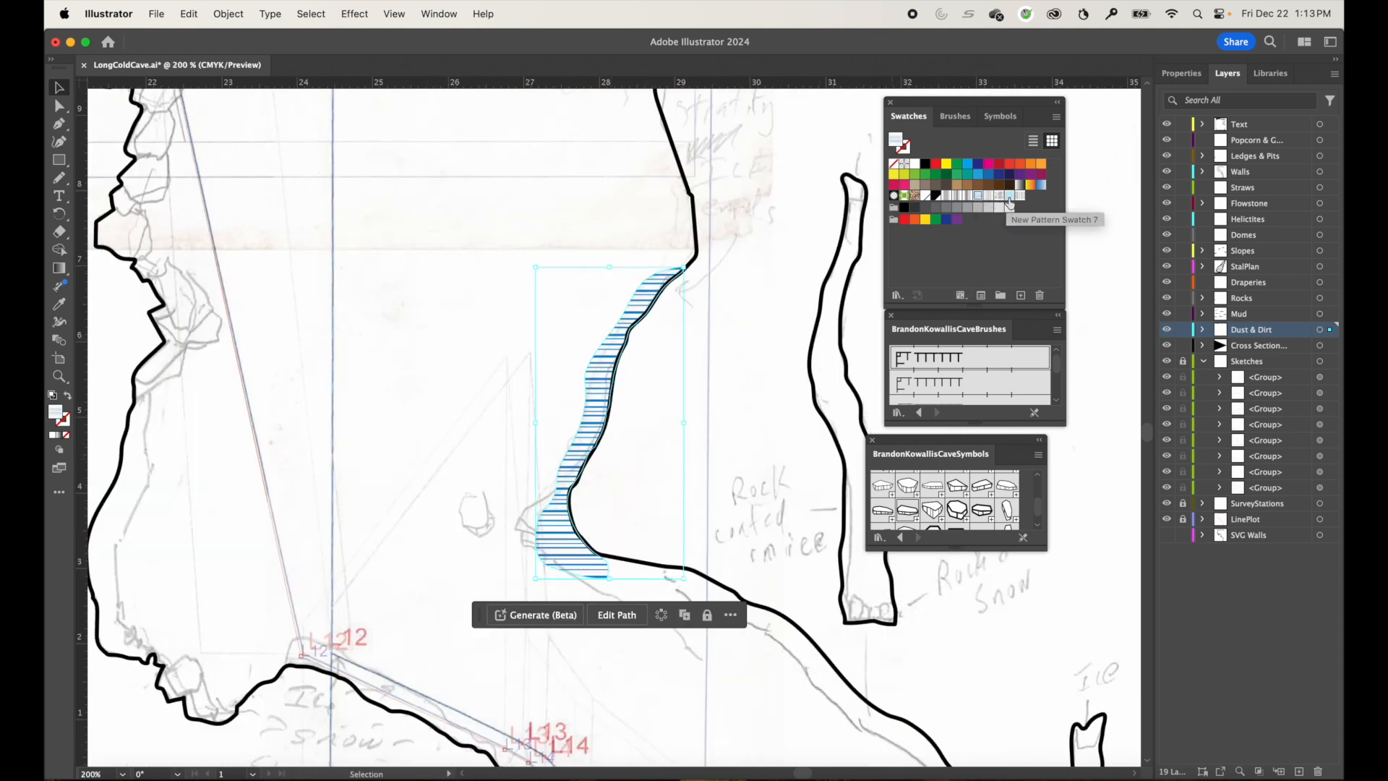
left_click(1010, 202)
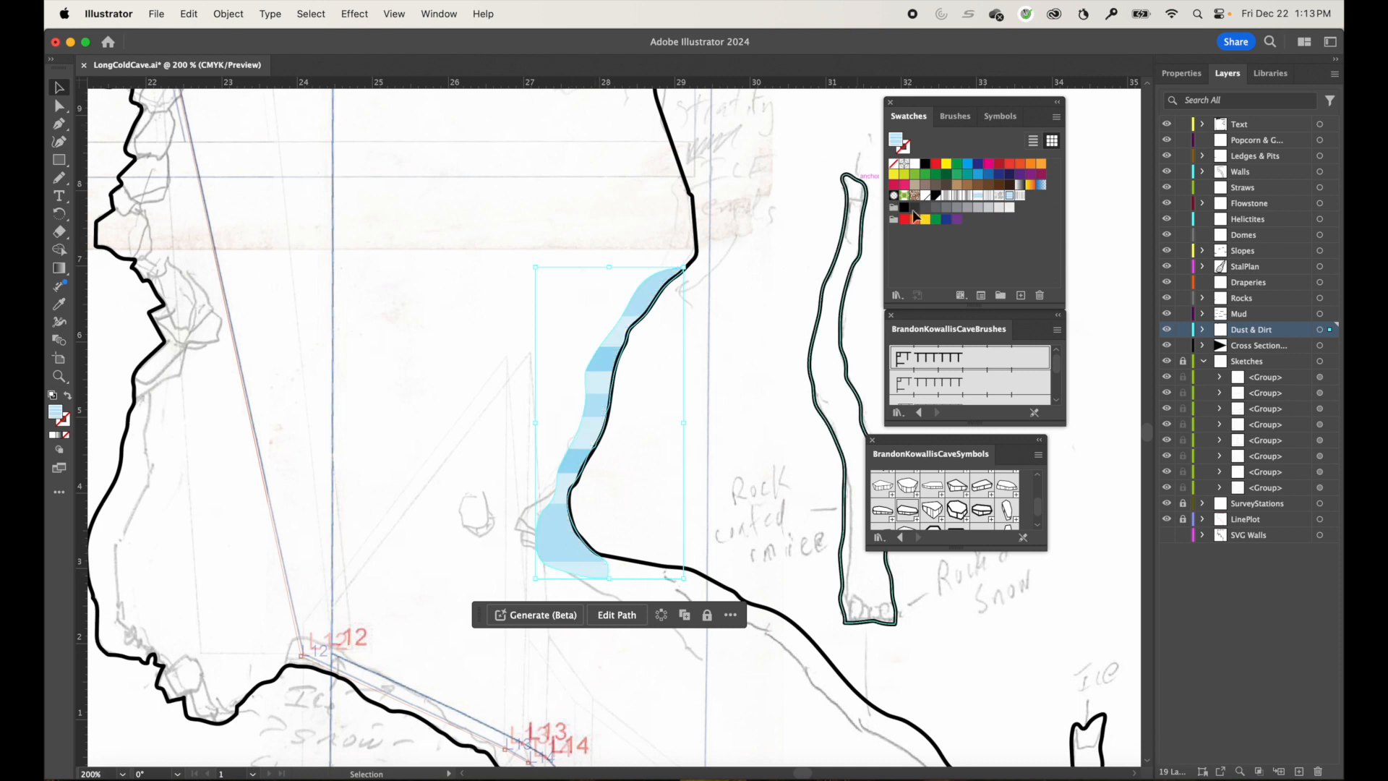
Open the recent master cave library file and add its wide-banded Ice & Water artwork to the swatches as a pattern.
left_click(164, 19)
mouse_move(177, 91)
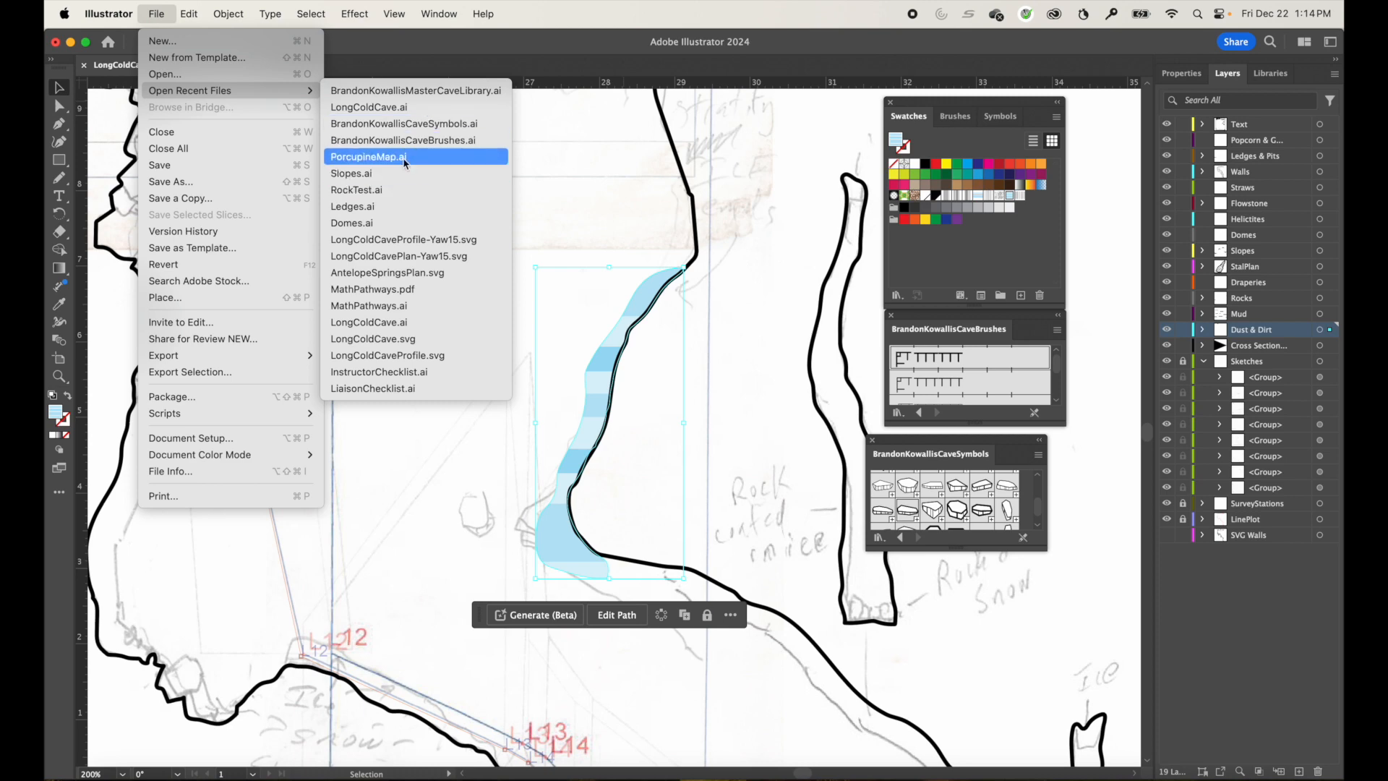
left_click(405, 90)
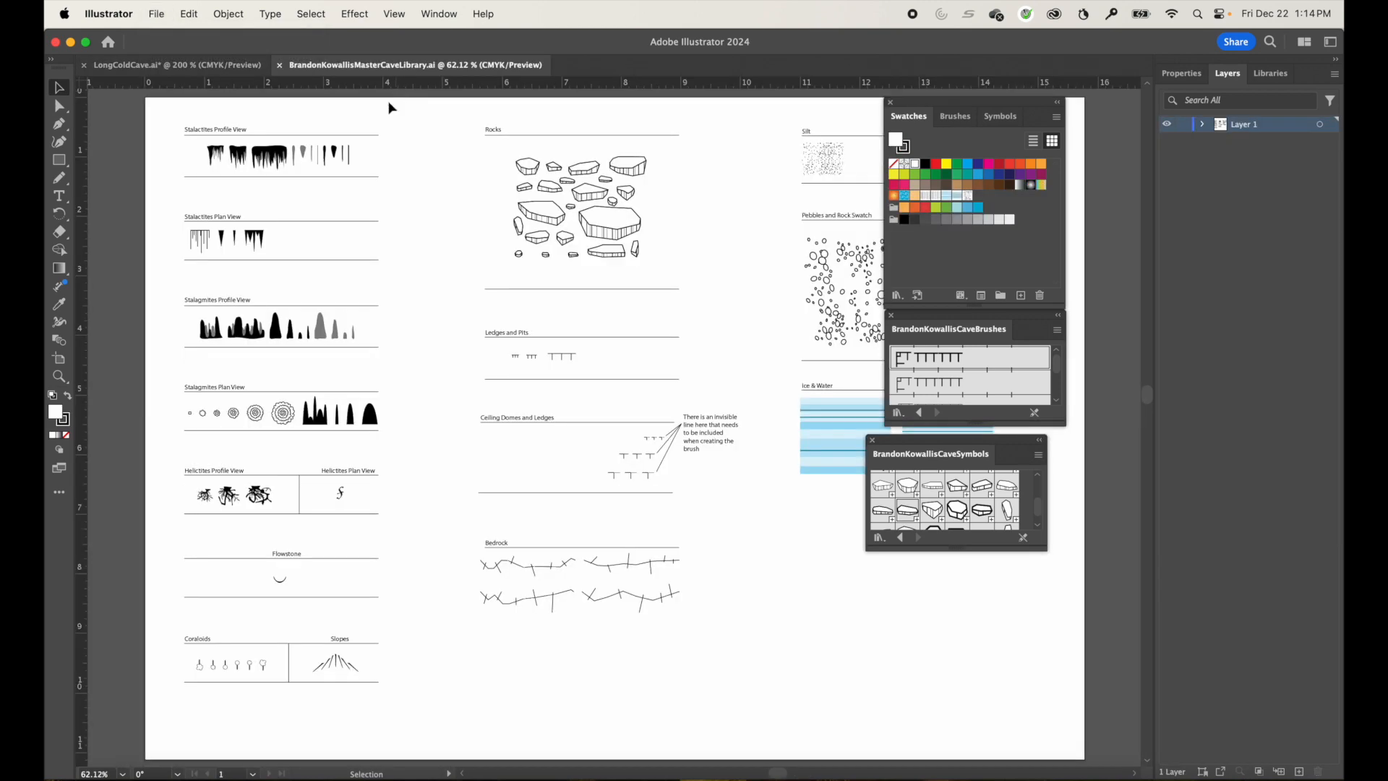
scroll(752, 475, "right", 5)
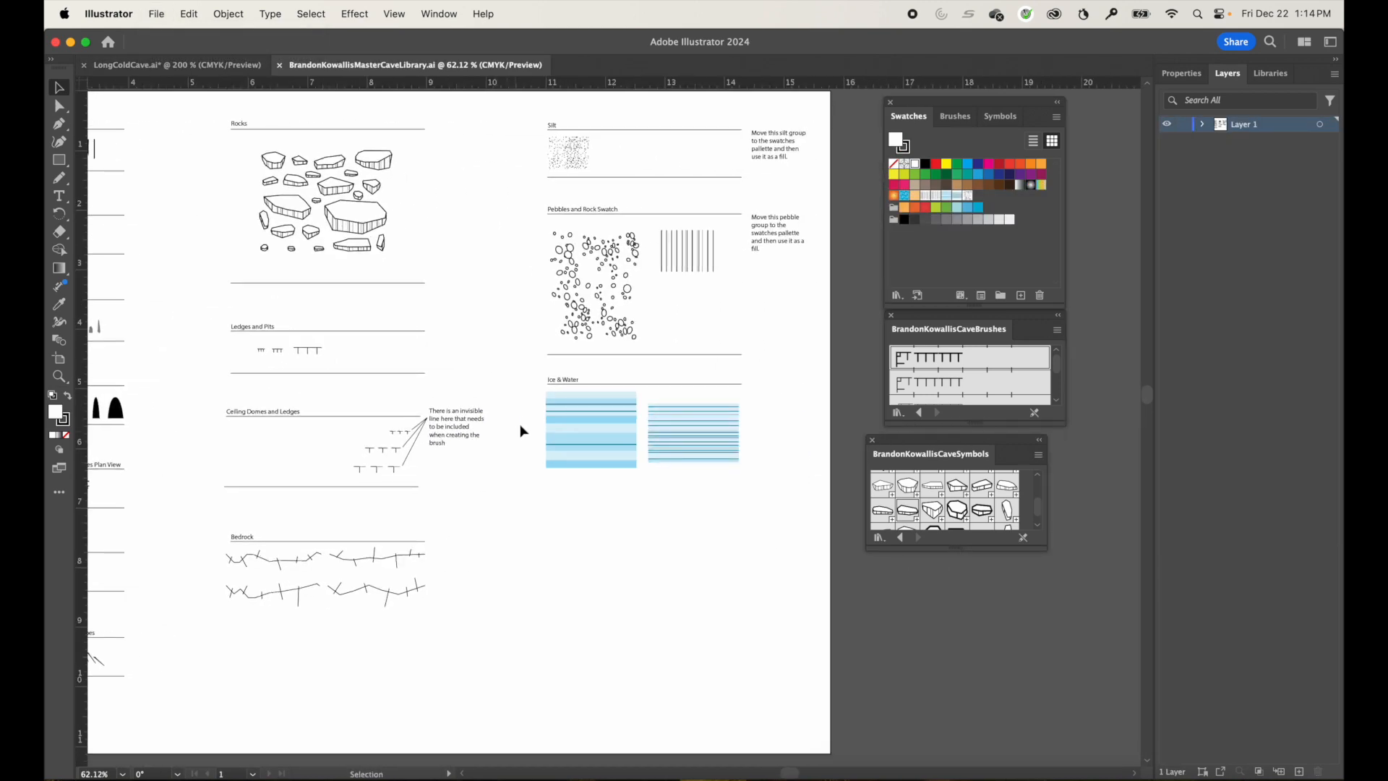
left_click_drag(528, 386, 632, 479)
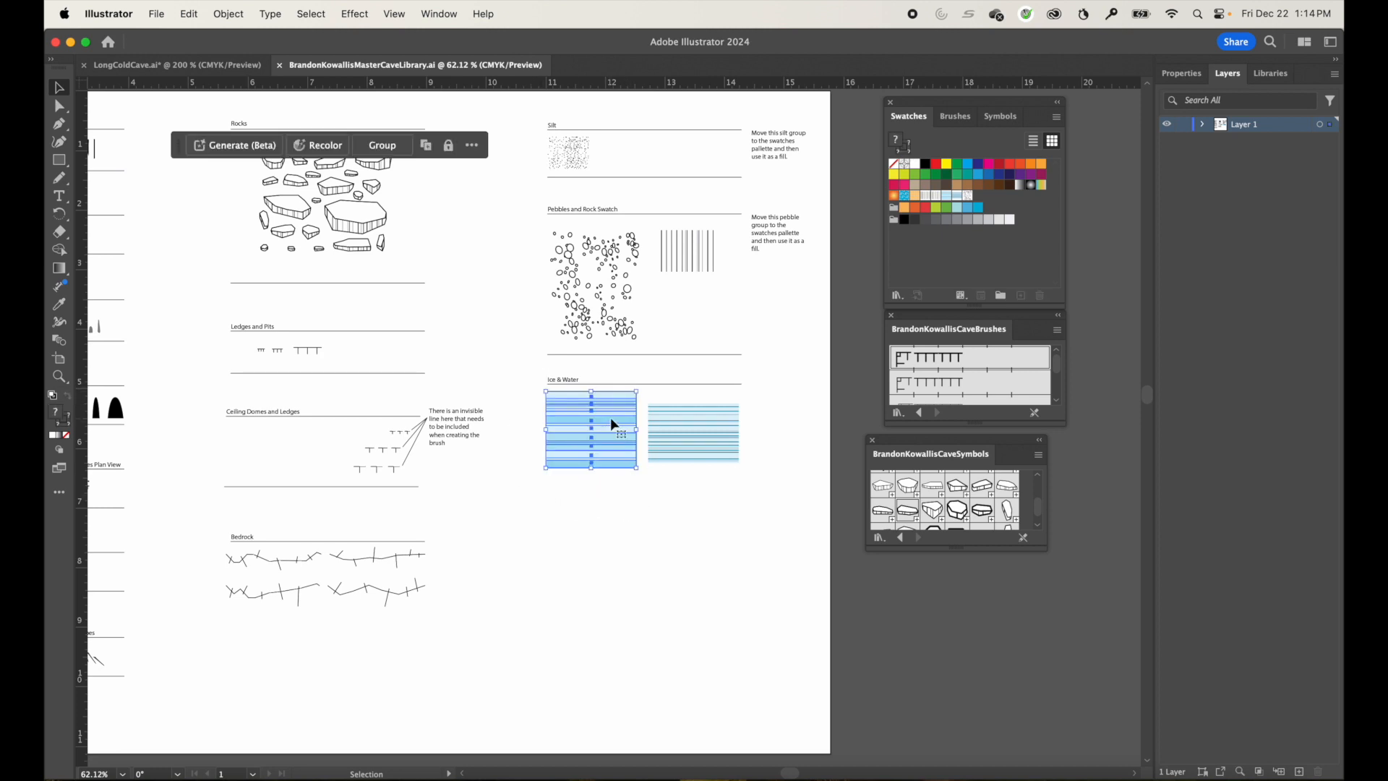
left_click_drag(610, 418, 989, 210)
left_click_drag(619, 425, 989, 203)
Copy the wide-banded Ice & Water artwork from the library file and paste it into the LongColdCave map.
left_click(217, 65)
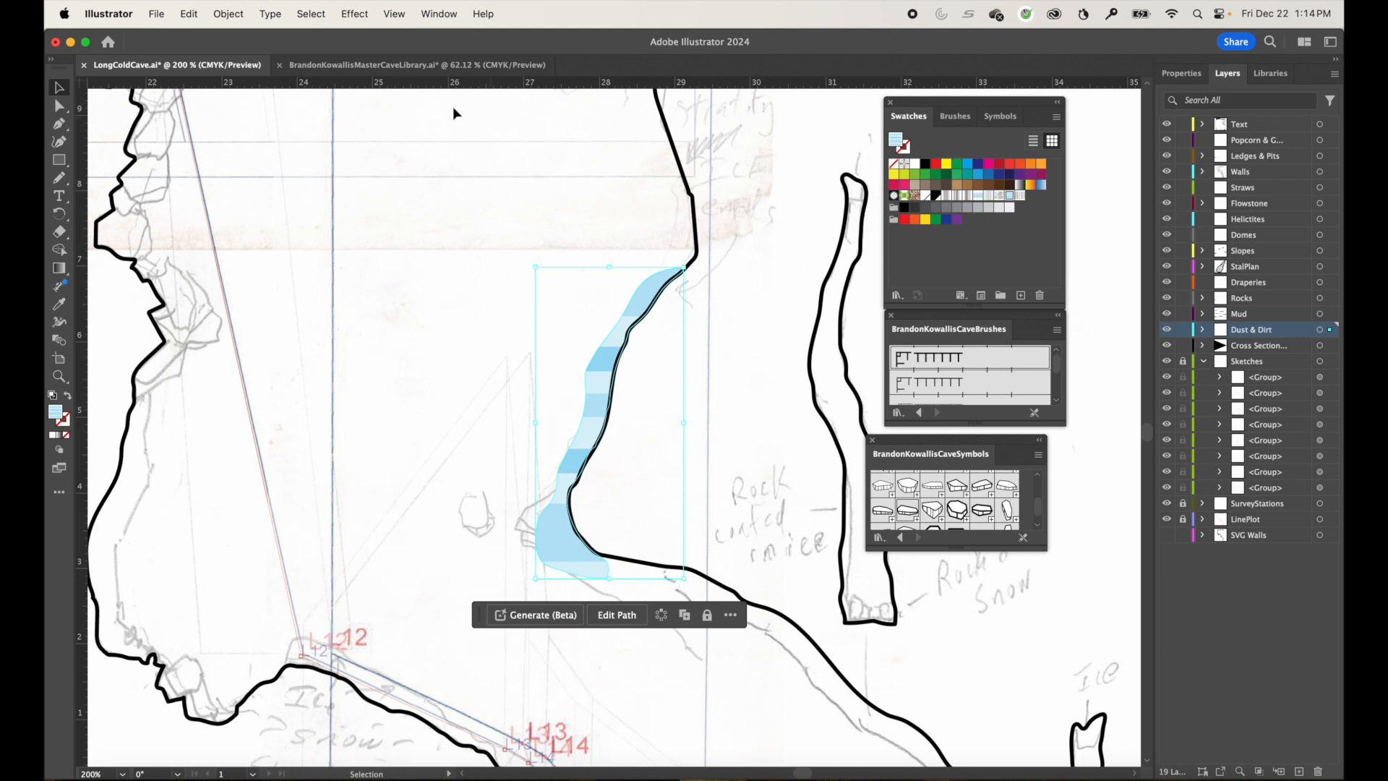
left_click(412, 65)
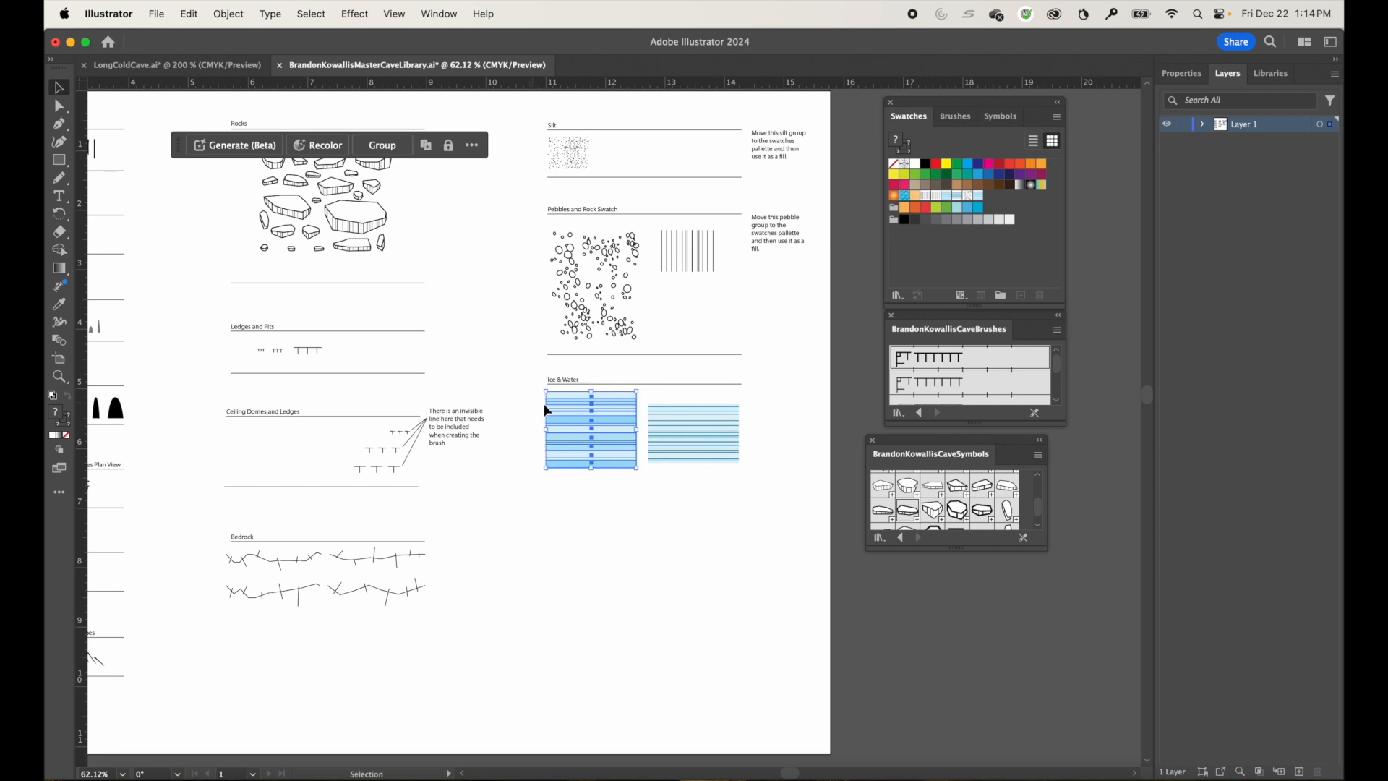
left_click(222, 66)
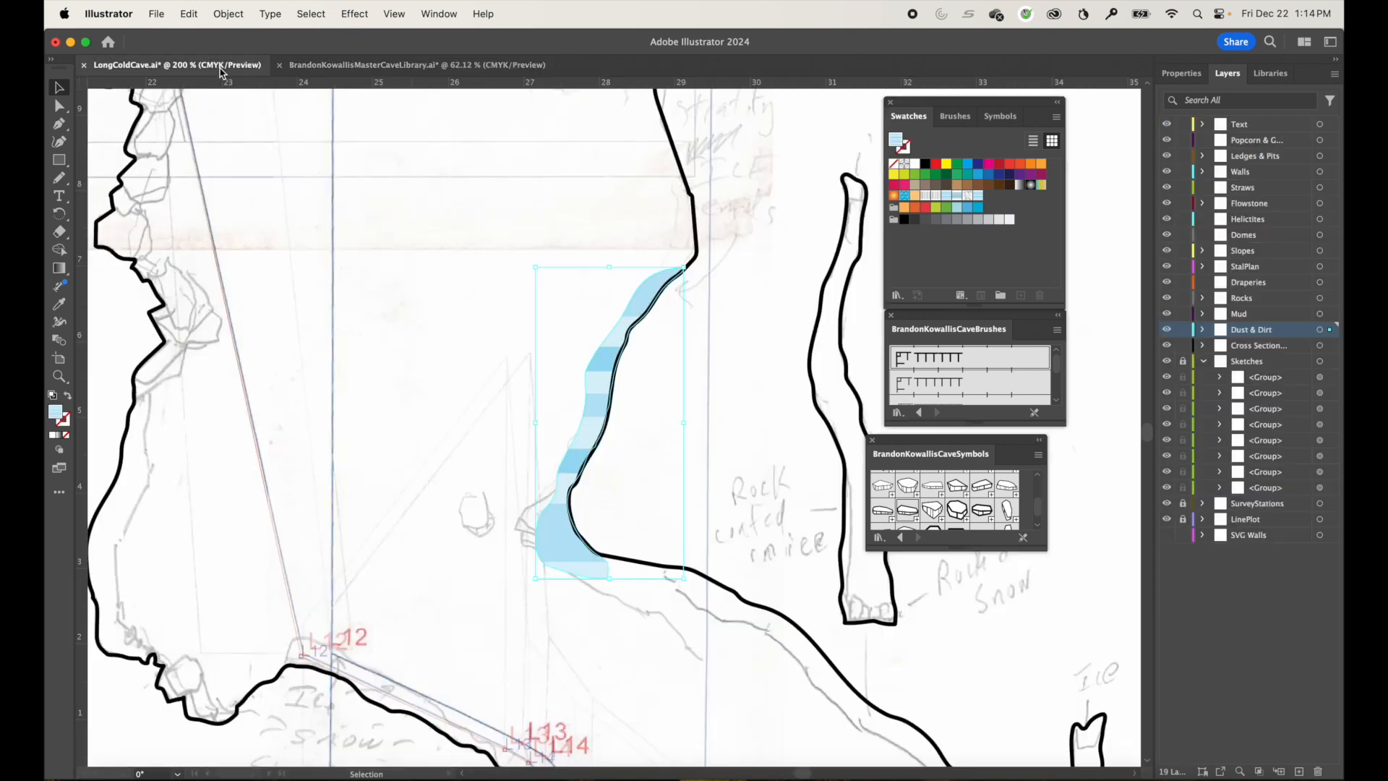
key("super+v")
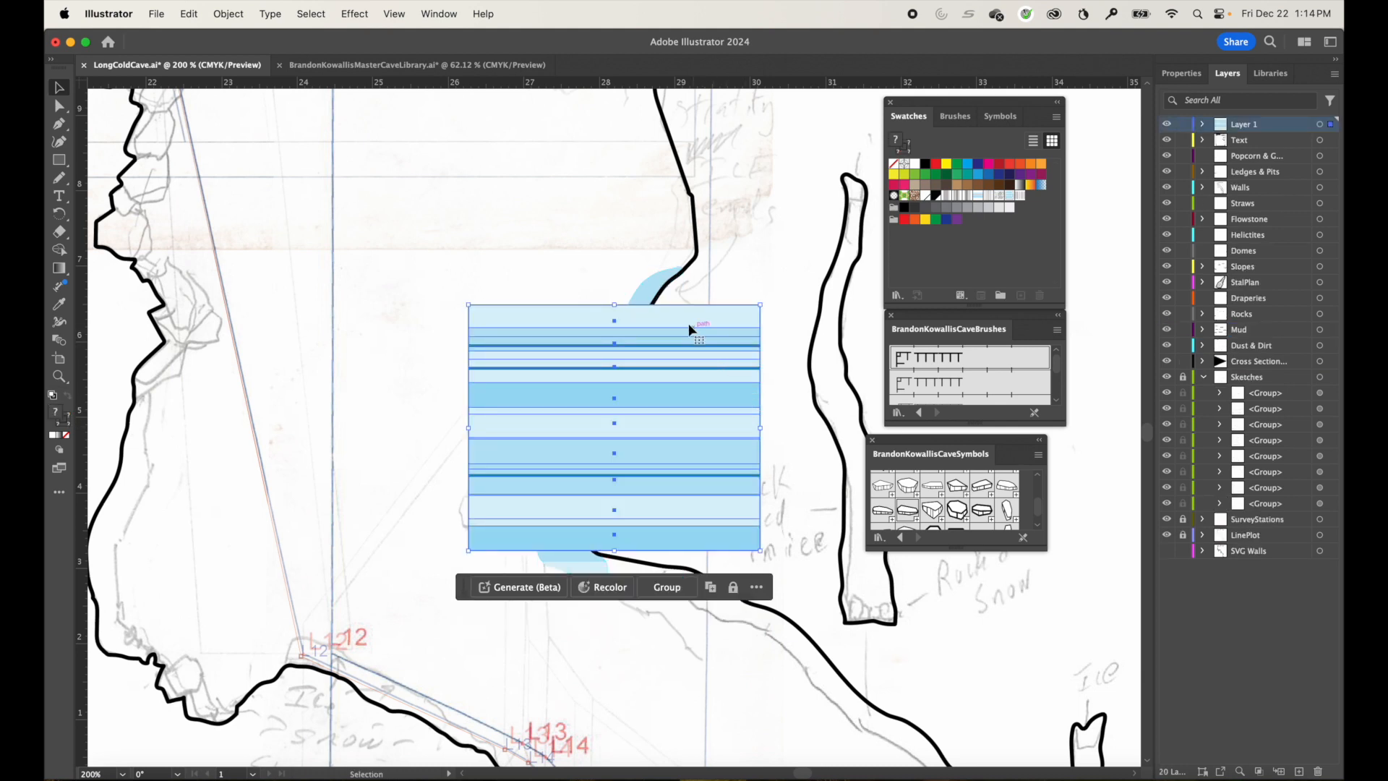
Create a pattern swatch from the pasted ice artwork, and delete the artwork from the map.
left_click_drag(678, 319, 942, 231)
left_click_drag(1034, 201, 1034, 202)
key("Delete")
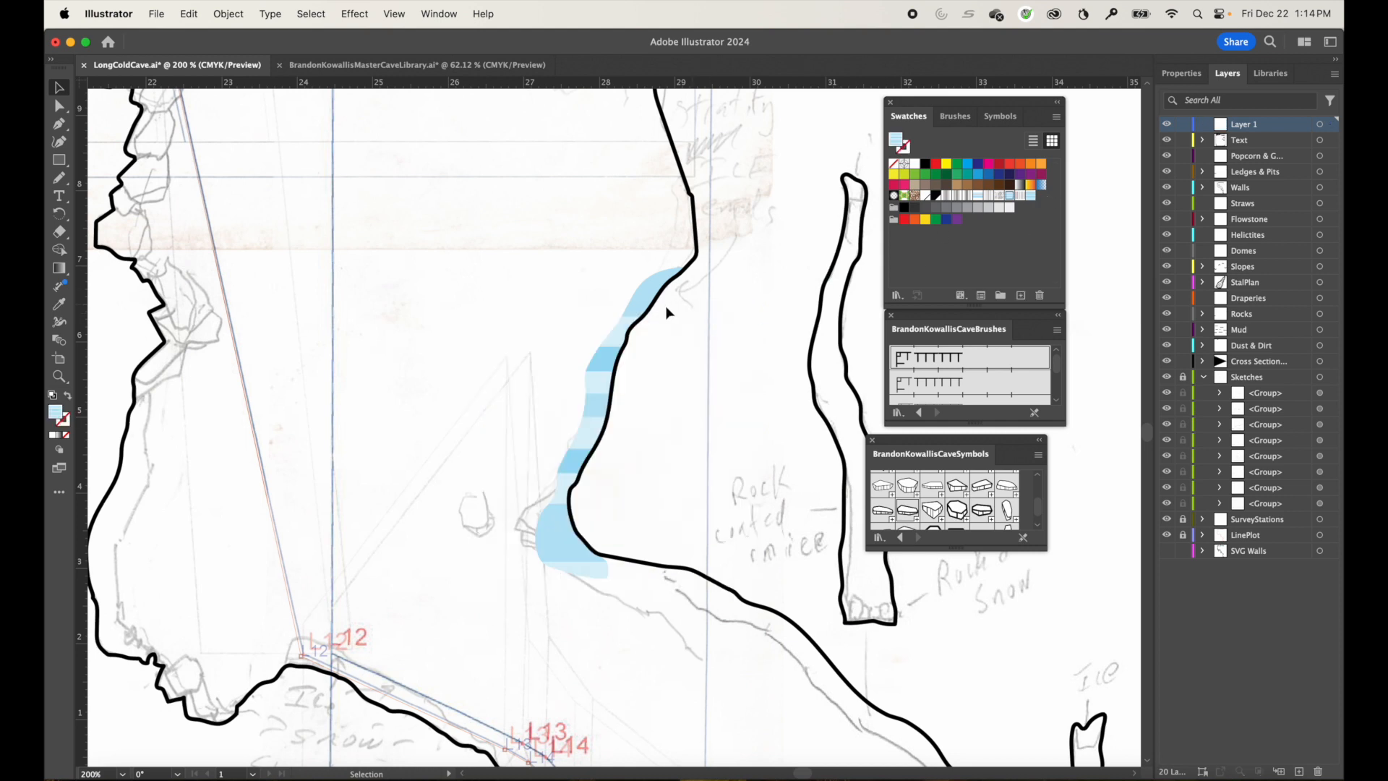
Fill the ice area along the wall with the newly added banded ice pattern that includes dark lines, and deselect it.
left_click(657, 307)
left_click(1030, 197)
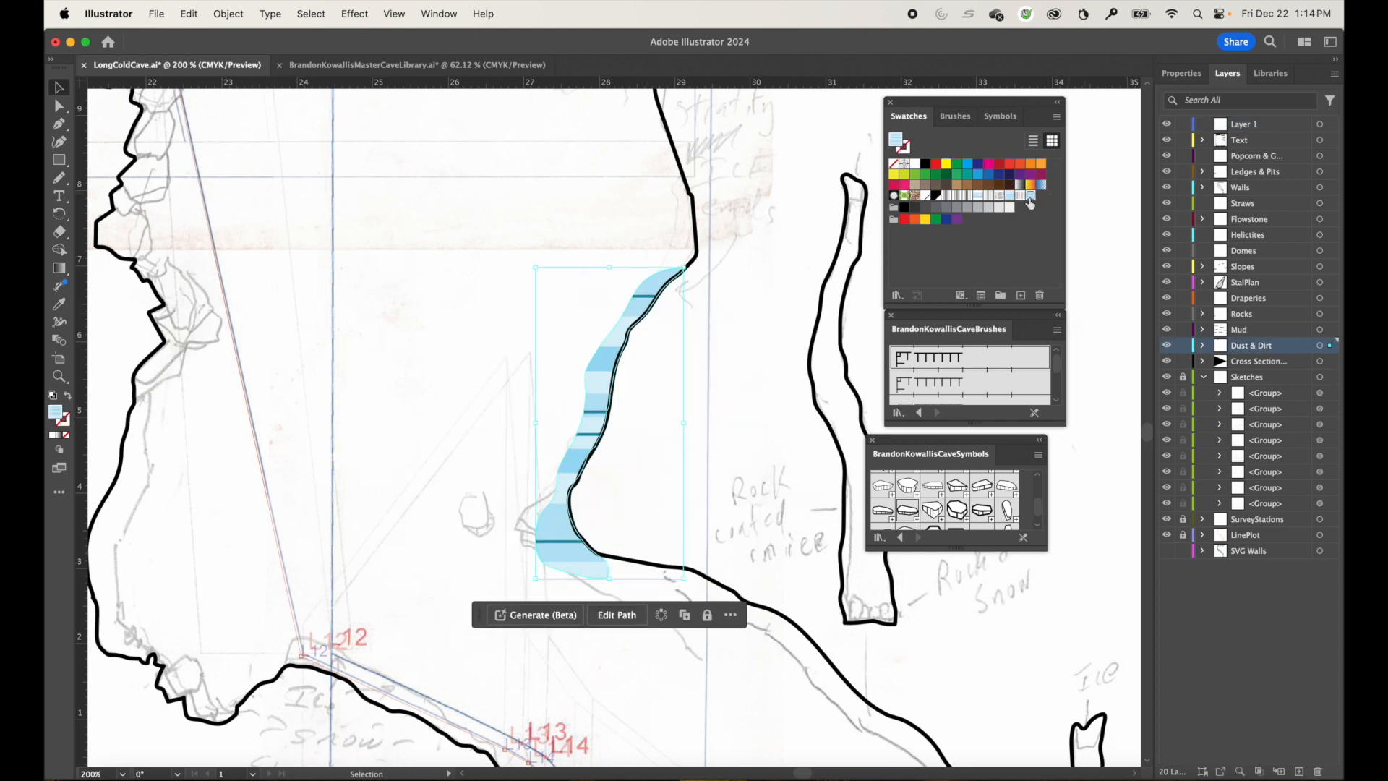
left_click(743, 391)
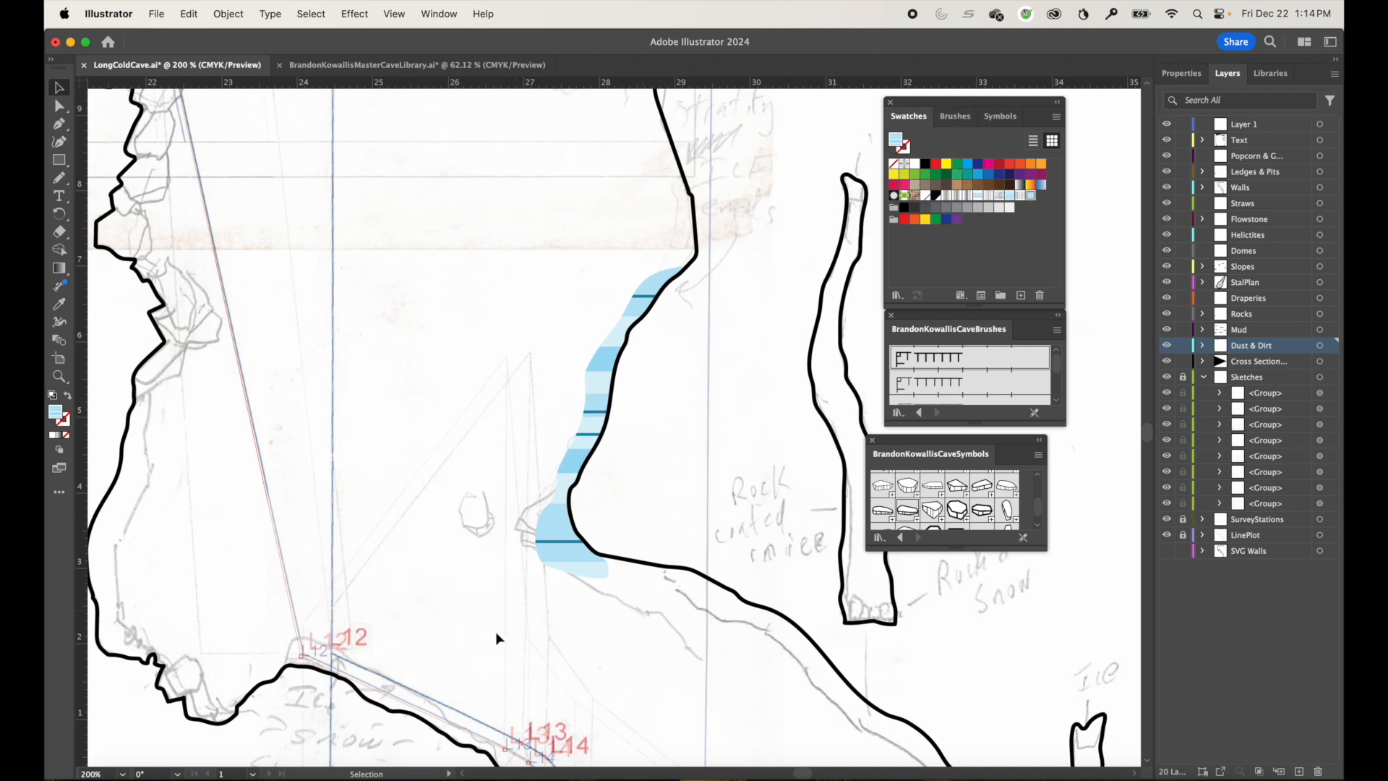
Examine the sketched ice and rock areas of the plan from station L12 past L19, ending with the whole map in view.
key("space")
left_click_drag(575, 628, 421, 314)
left_click_drag(567, 452, 437, 202)
left_click_drag(502, 436, 353, 122)
mouse_move(536, 492)
left_mouse_down()
mouse_move(471, 350)
mouse_move(387, 251)
left_mouse_up()
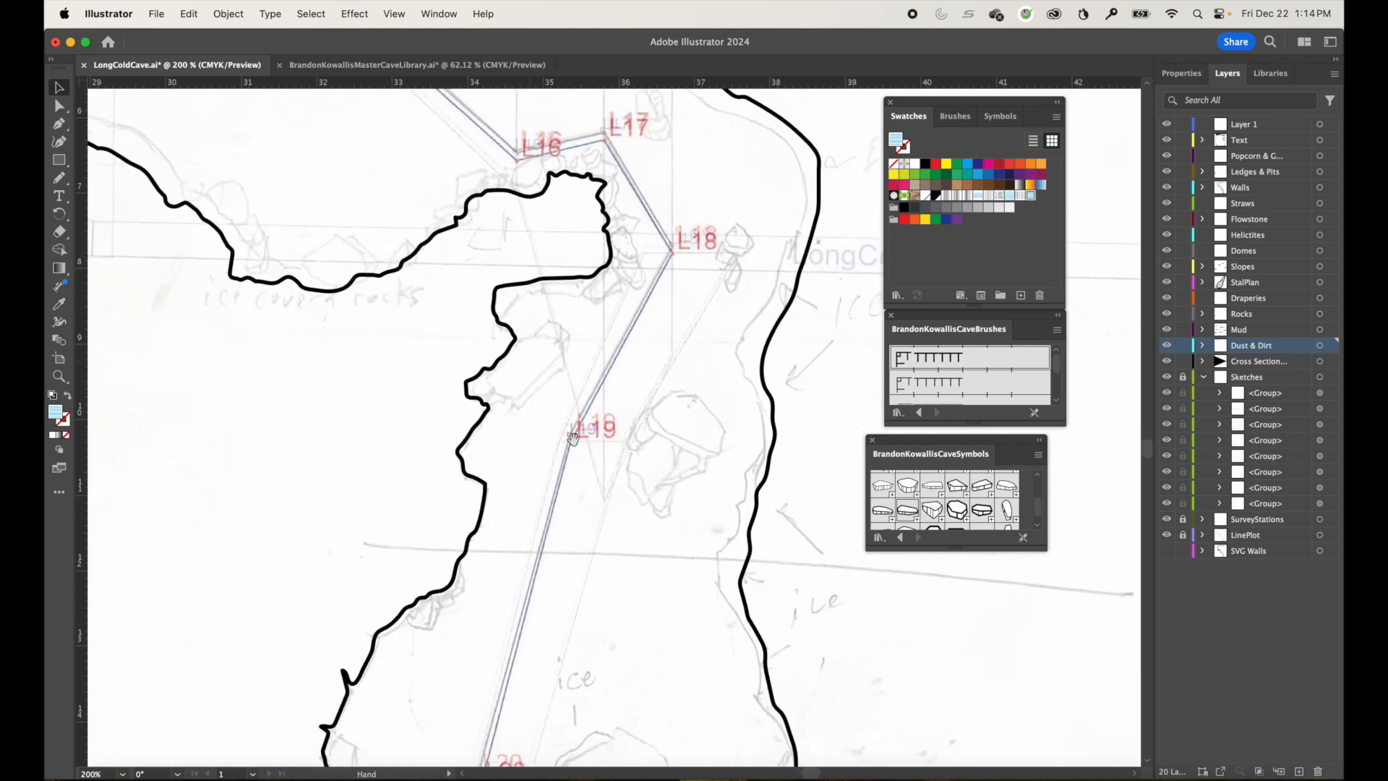
left_click_drag(609, 532, 551, 233)
left_click_drag(479, 547, 522, 220)
left_click_drag(550, 401, 521, 435)
key("super+0")
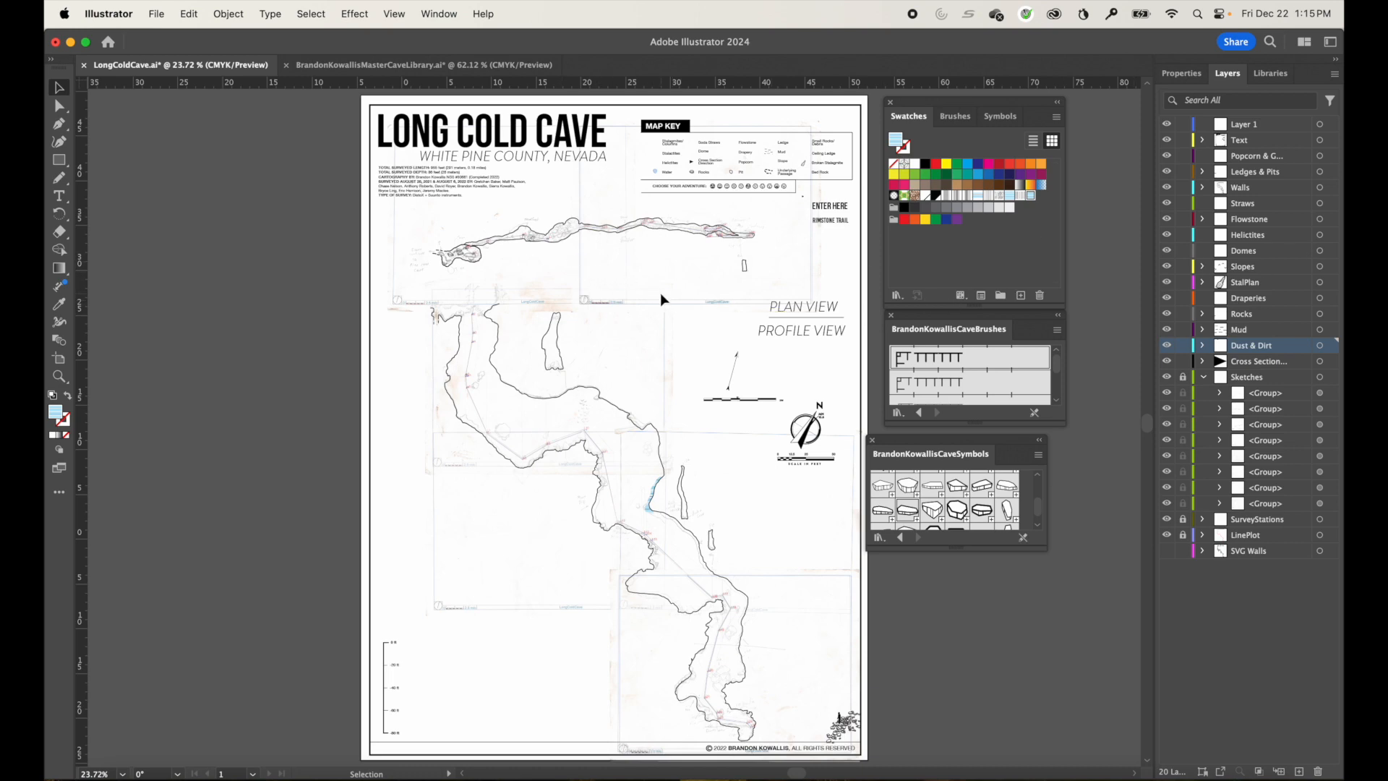
Review the options for selecting objects by same attributes or object type, and select the profile passage's wall outline on the Walls layer.
key("z")
left_click(518, 254)
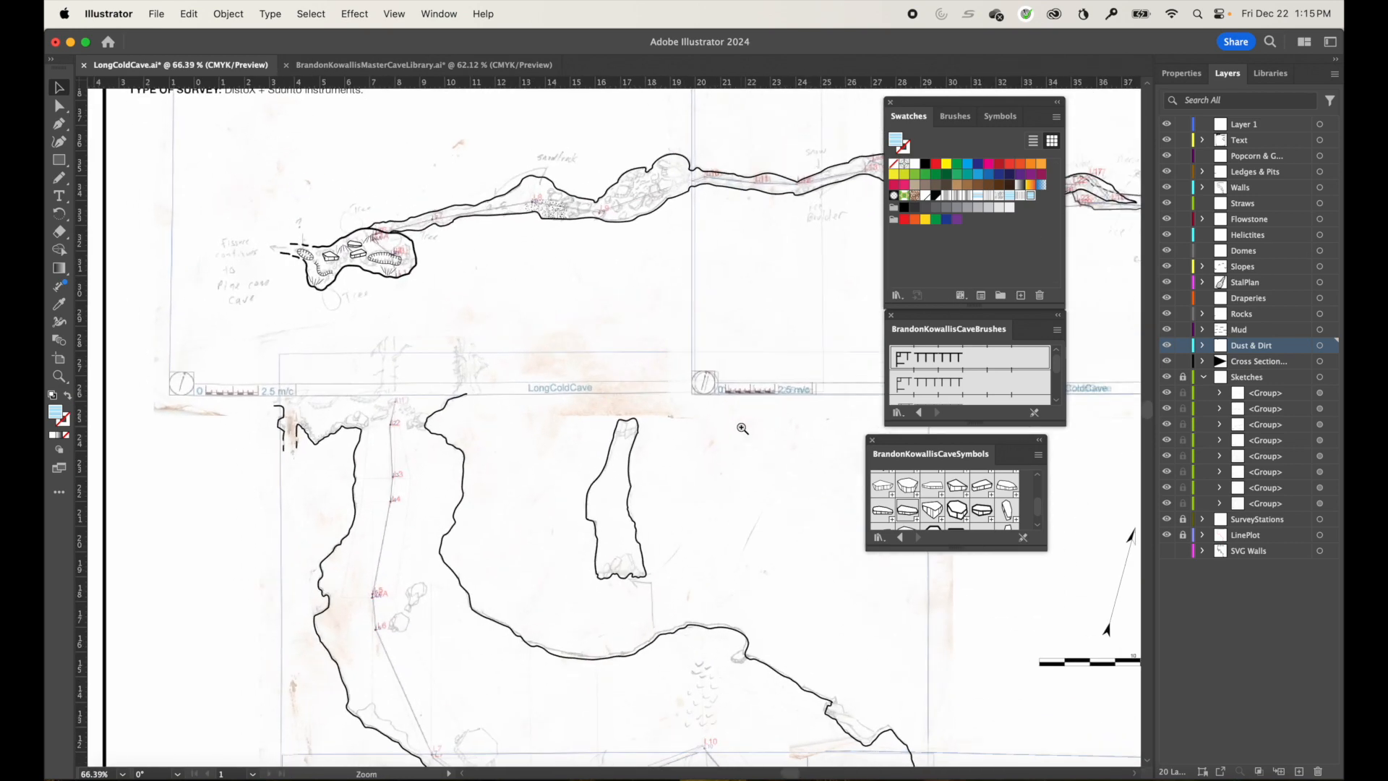
key("v")
left_click(315, 14)
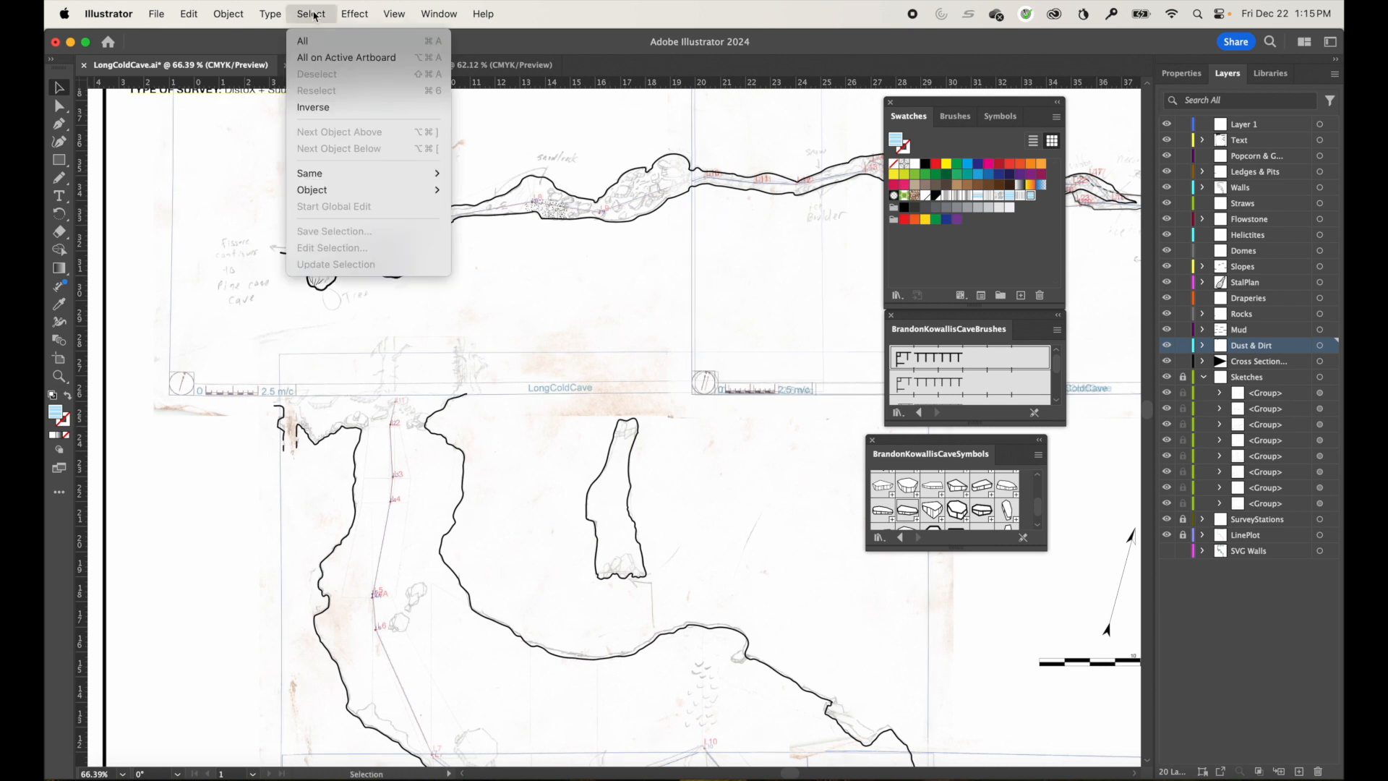
mouse_move(327, 174)
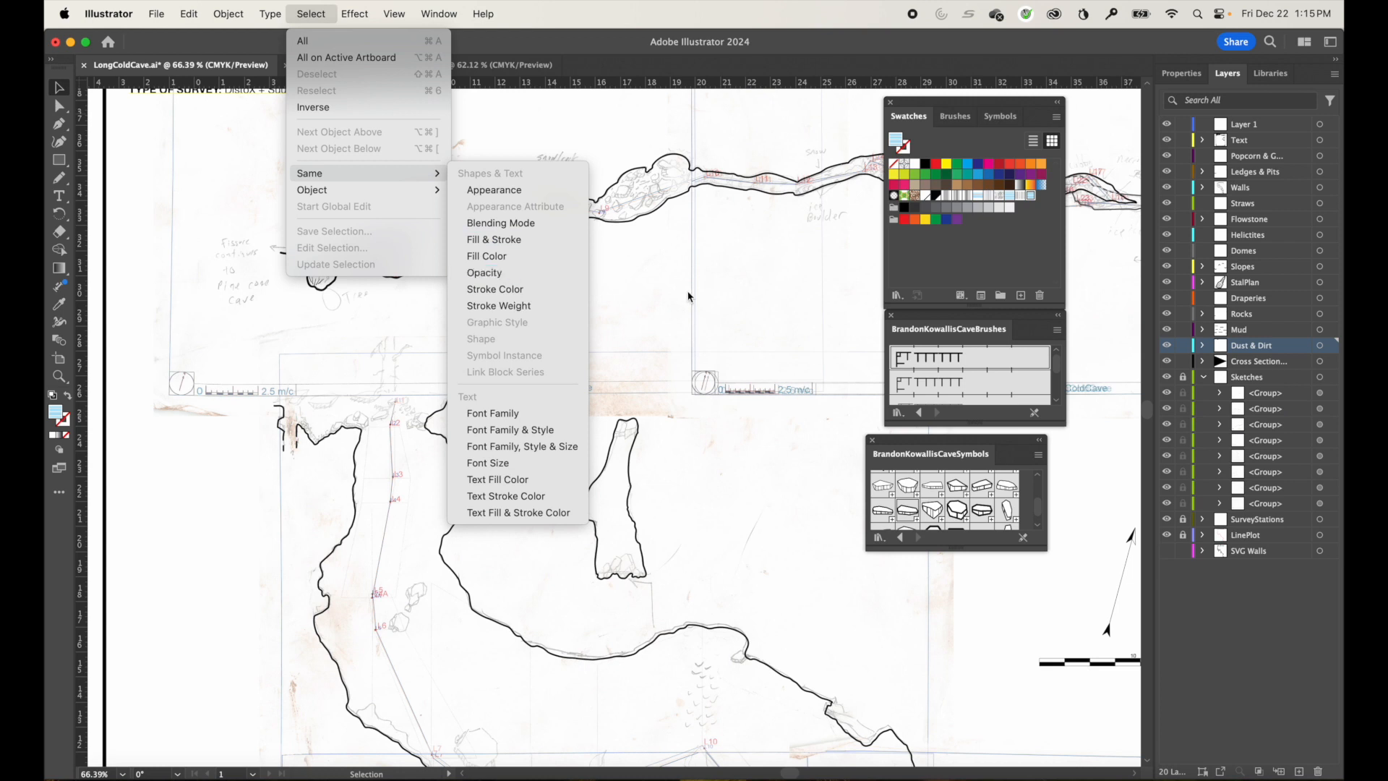
mouse_move(419, 190)
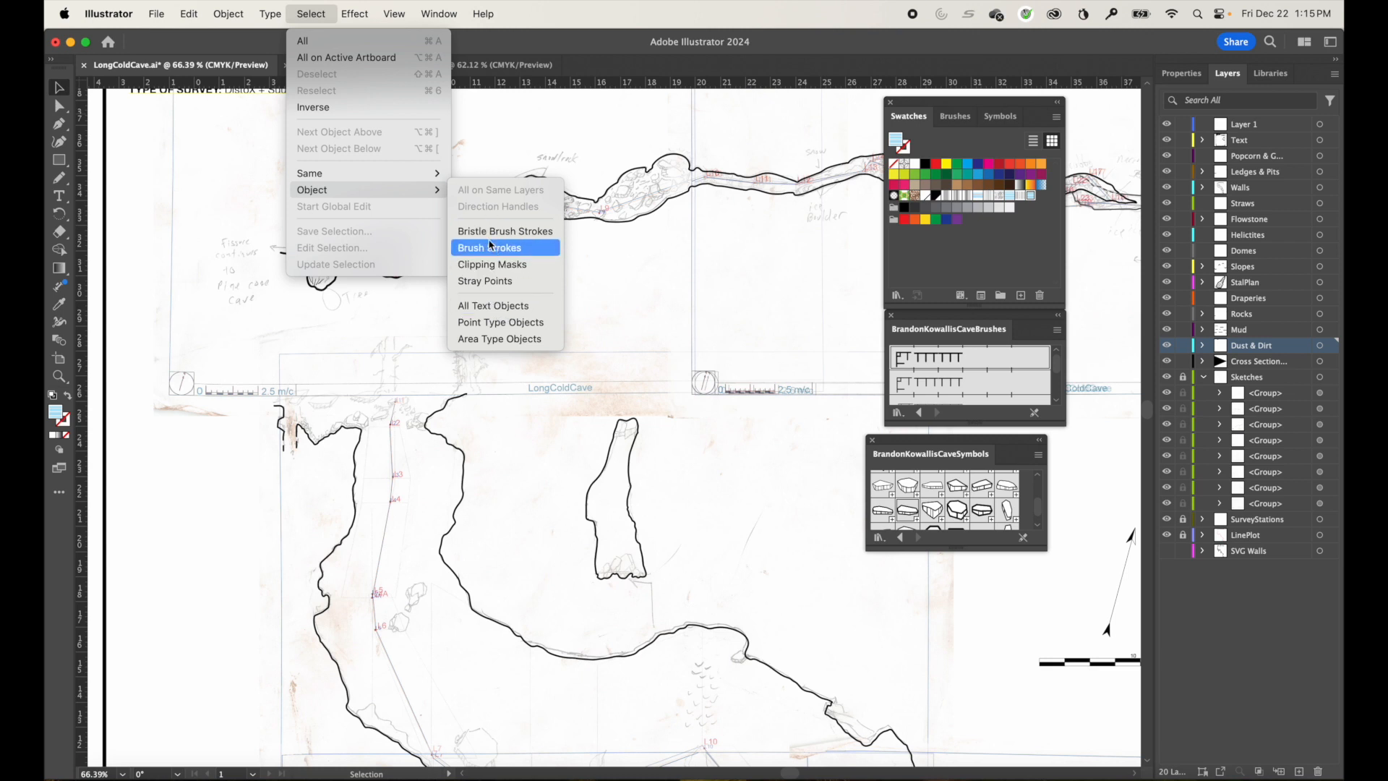
left_click(626, 272)
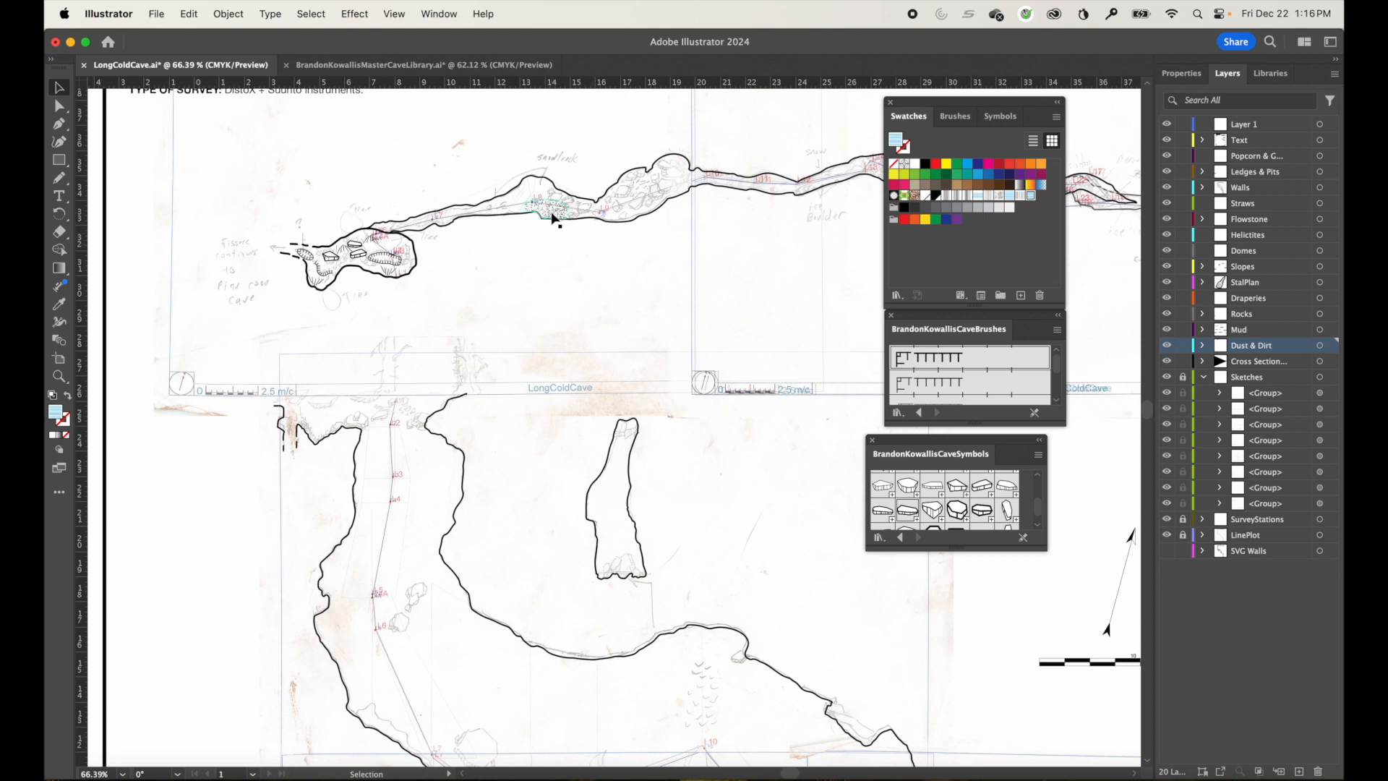
left_click(625, 220)
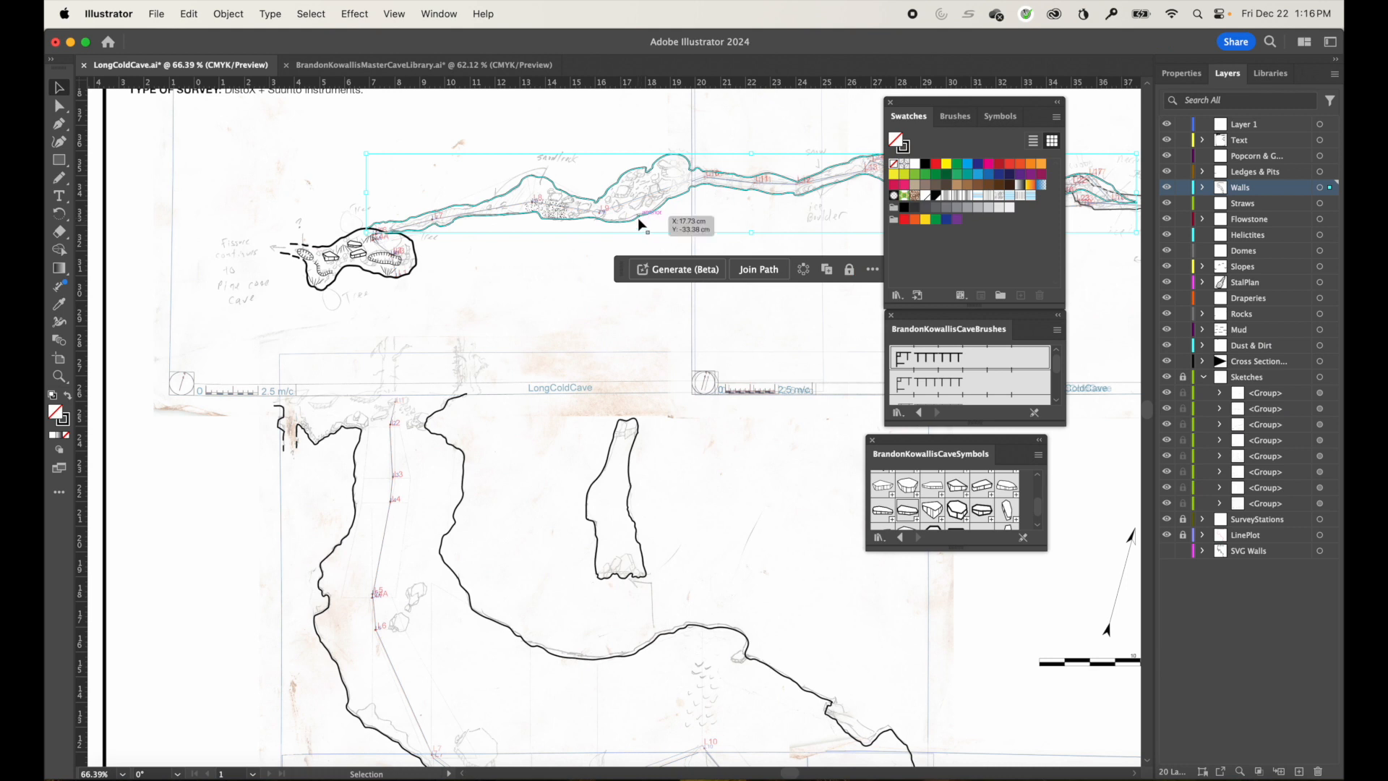